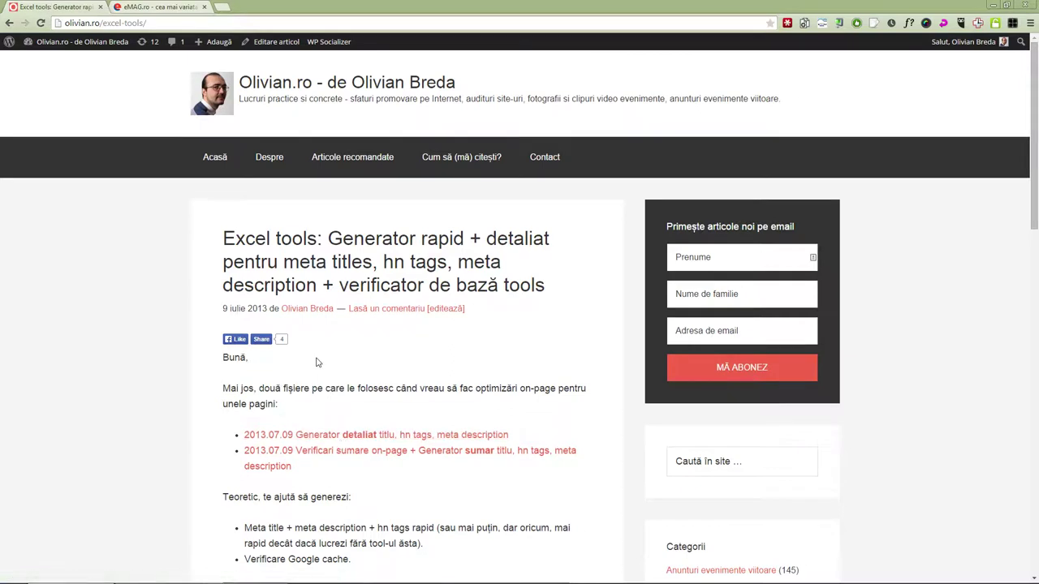
# Switch from the Chrome article to the Generator-detaliat Excel workbook.
pyautogui.hotkey('alt', 'Tab')
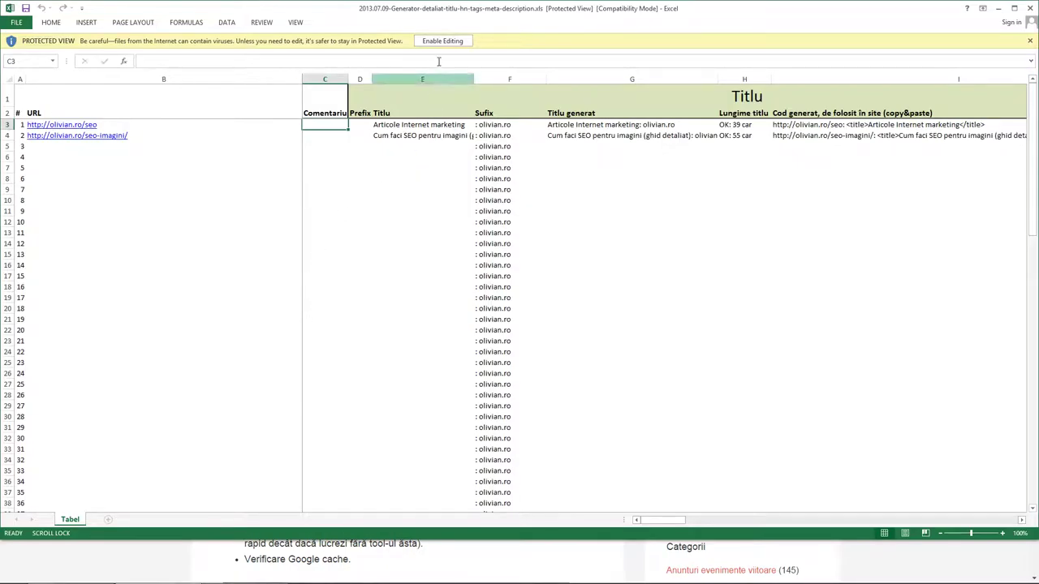
# Enable editing in both the detailed generator and summary checks workbooks.
pyautogui.click(433, 45)
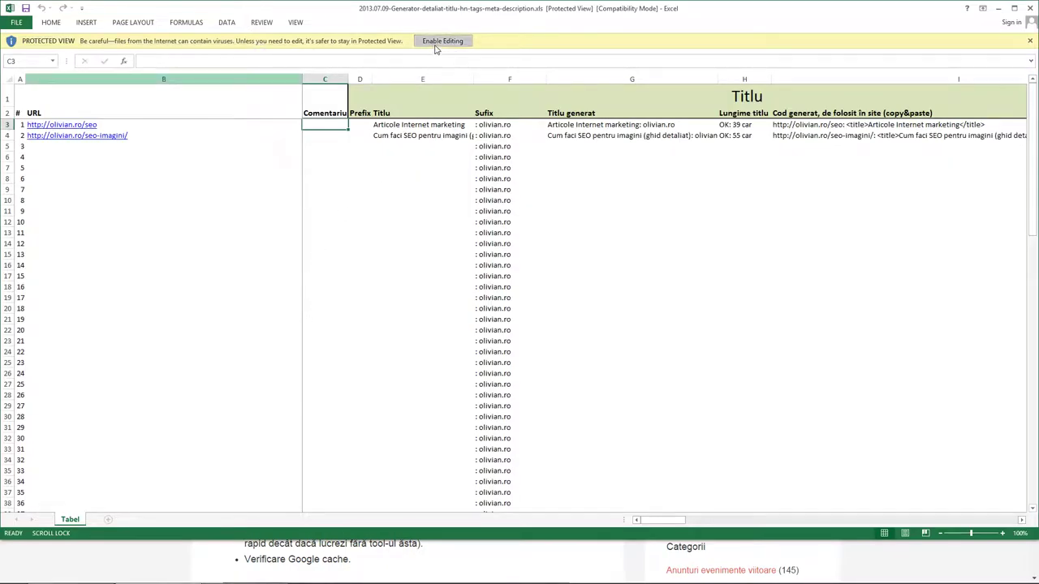
pyautogui.hotkey('alt', 'Tab')
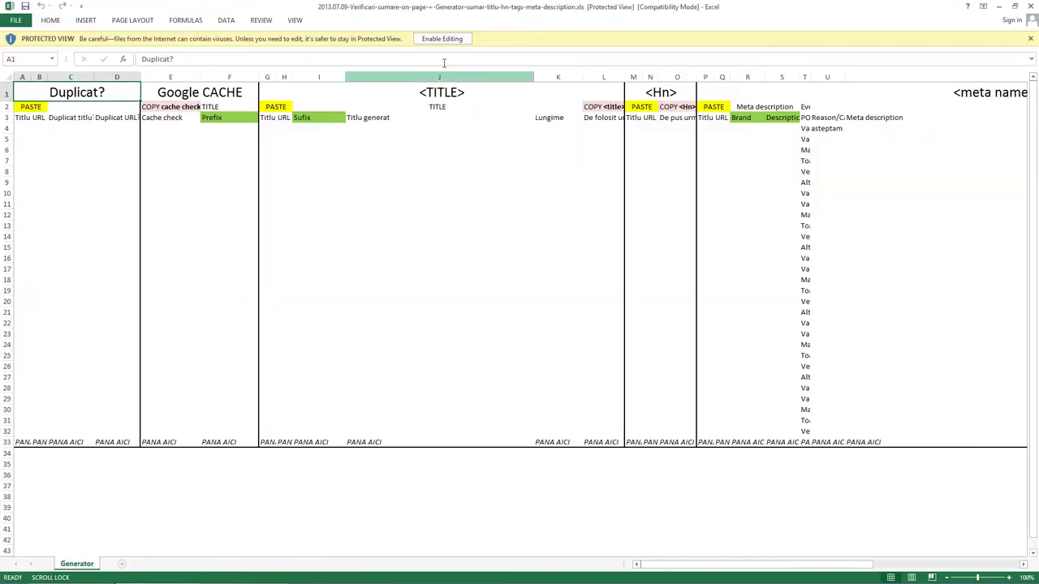
pyautogui.click(448, 41)
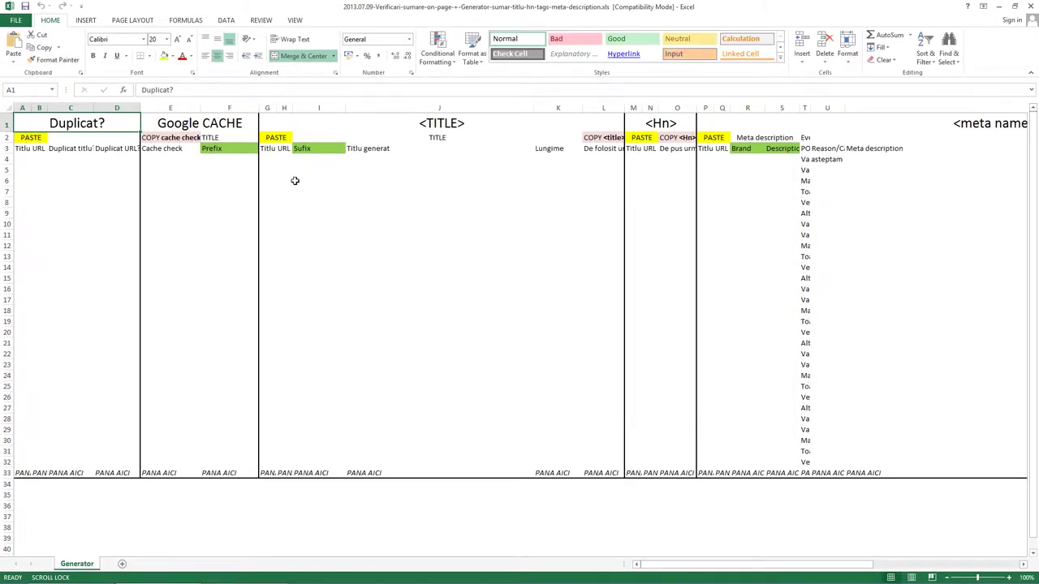
pyautogui.hotkey('alt', 'Tab')
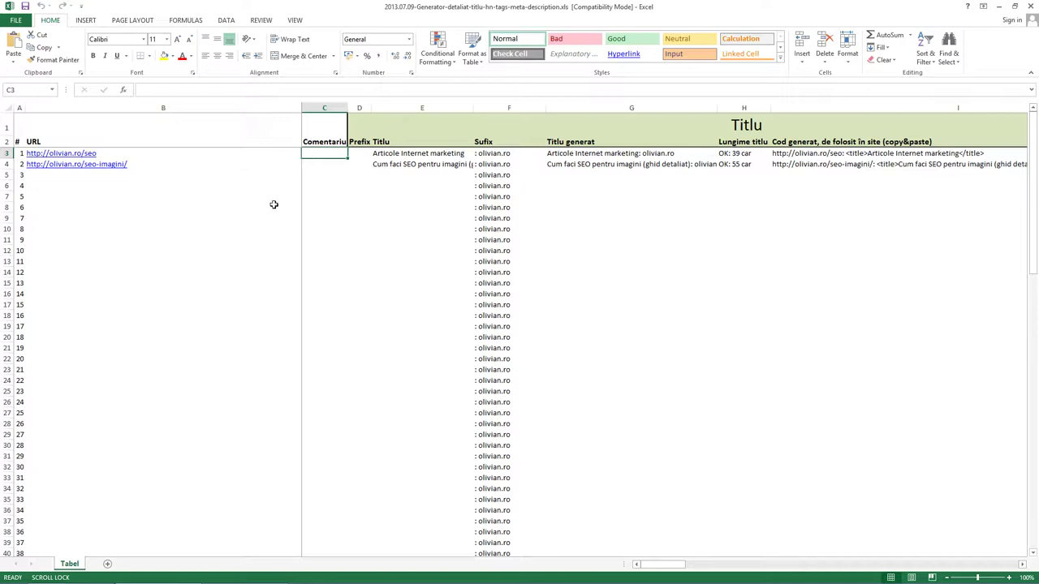
# Select cell B6 for the first laptop URL, then switch to the browser.
pyautogui.click(103, 197)
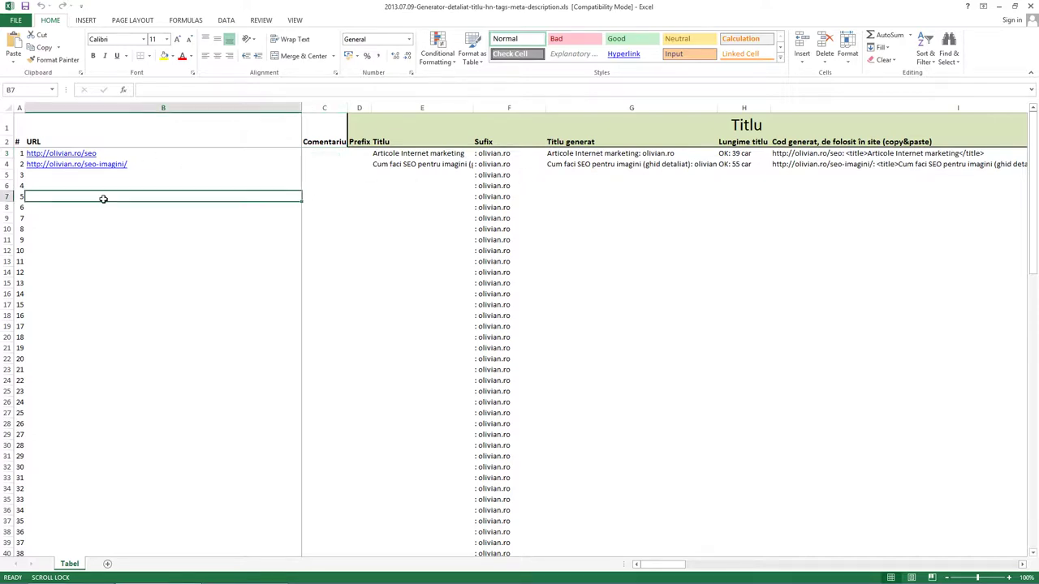
pyautogui.click(116, 184)
pyautogui.hotkey('alt', 'Tab')
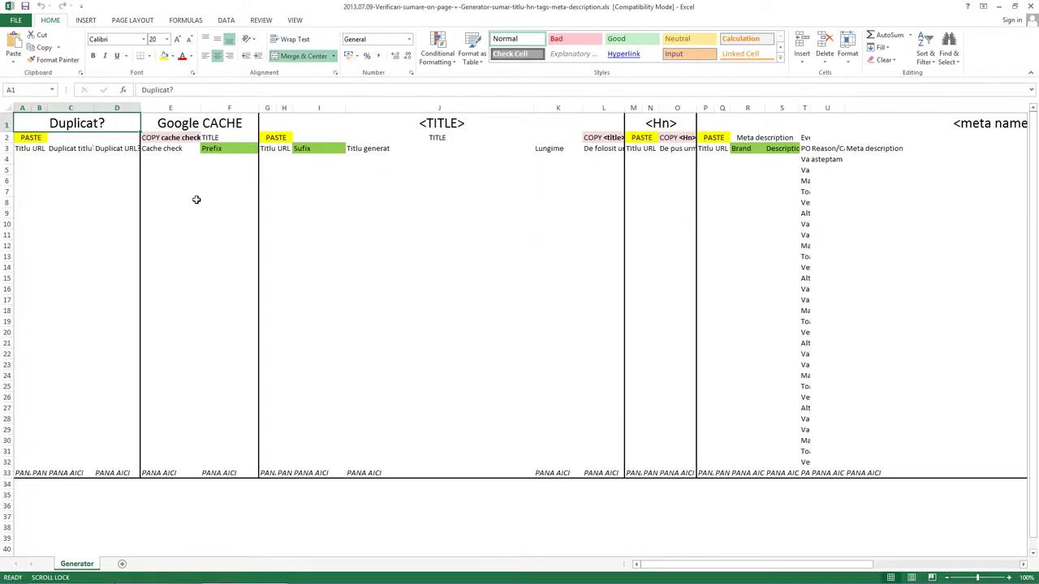
pyautogui.hotkey('alt', 'Tab')
pyautogui.hotkey('alt', 'Tab')
# Open eMAG's Laptop / Notebook category listing in the eMAG tab.
pyautogui.click(177, 5)
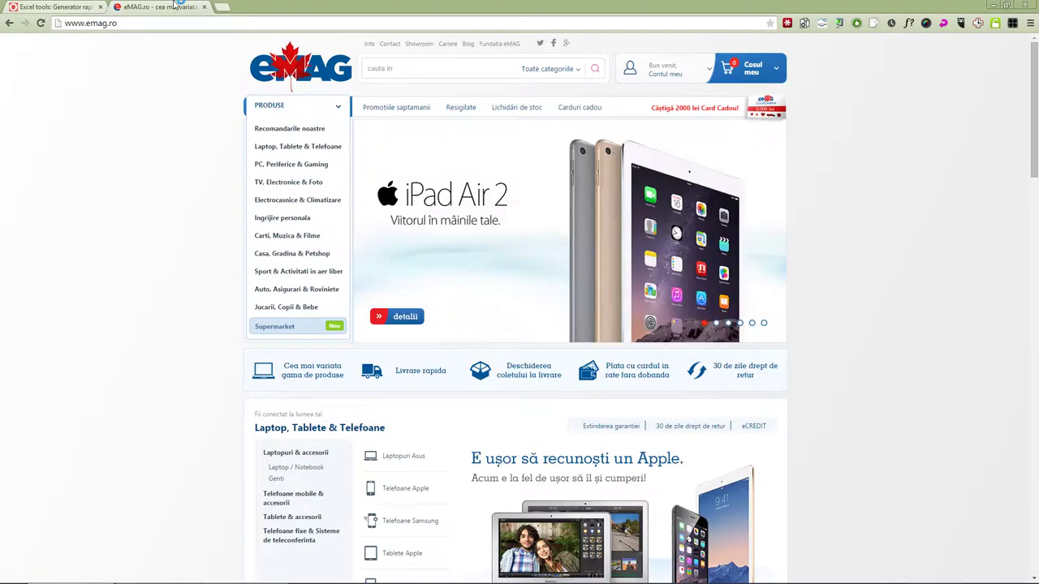
pyautogui.moveTo(298, 146)
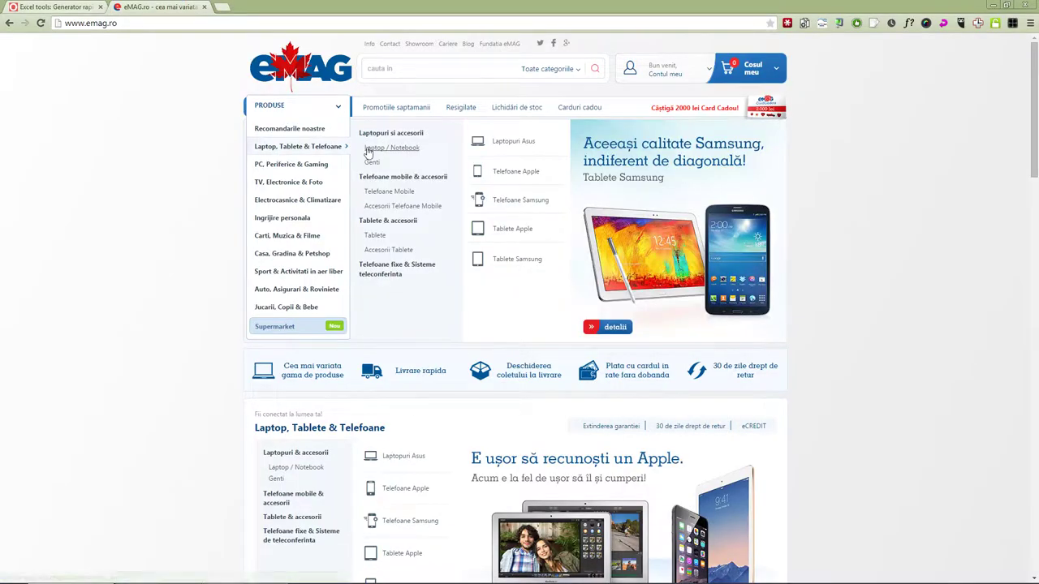
pyautogui.click(370, 150)
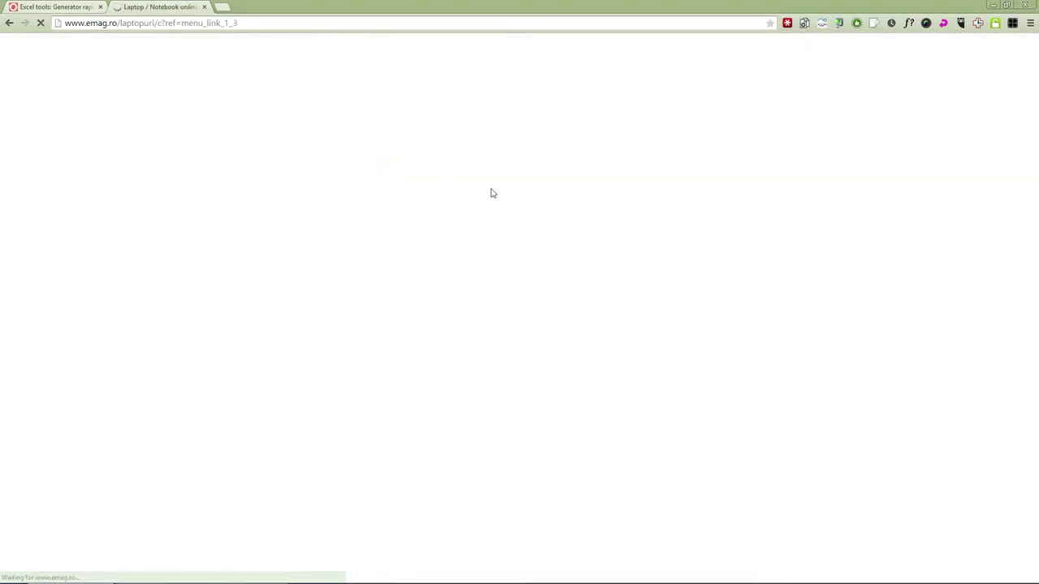
pyautogui.scroll(-1, 506, 205)
pyautogui.scroll(-1, 420, 299)
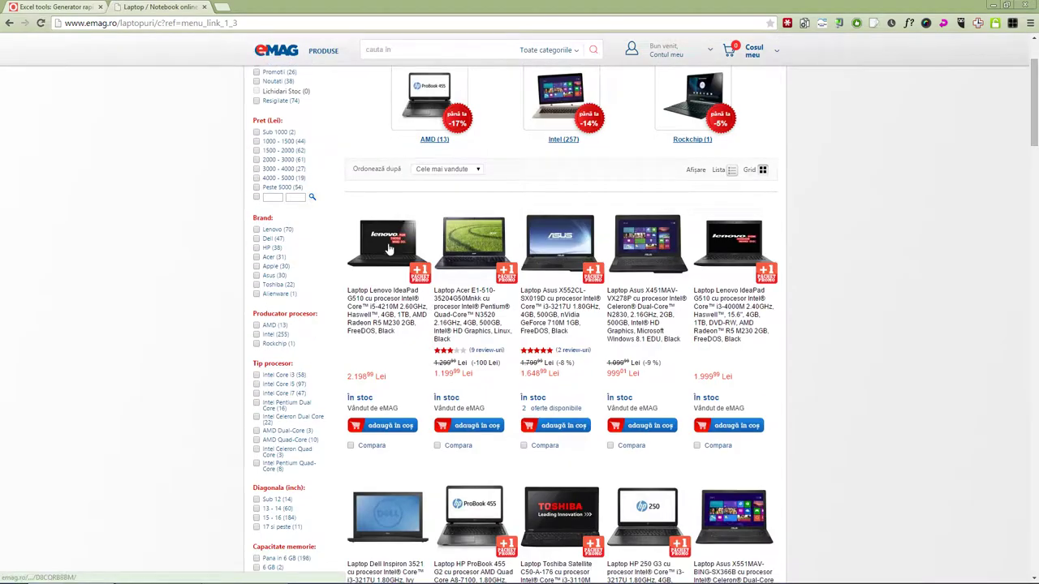
# Open two Lenovo IdeaPads, Acer E1-510, Asus X552CL and X451MAV in new tabs; view the Lenovo G510.
pyautogui.middleClick(388, 249)
pyautogui.middleClick(474, 244)
pyautogui.middleClick(562, 248)
pyautogui.middleClick(646, 244)
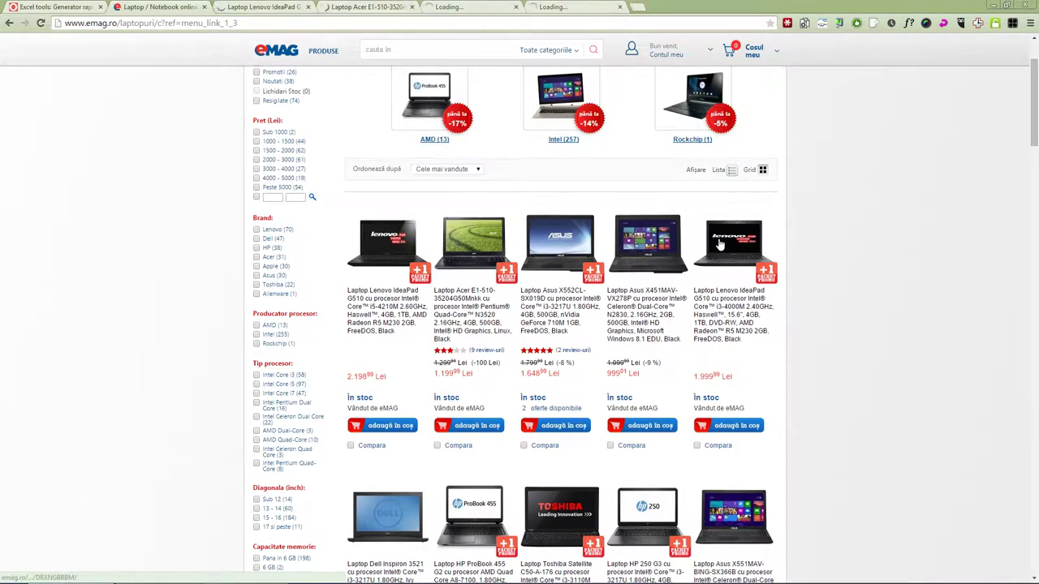
pyautogui.middleClick(718, 245)
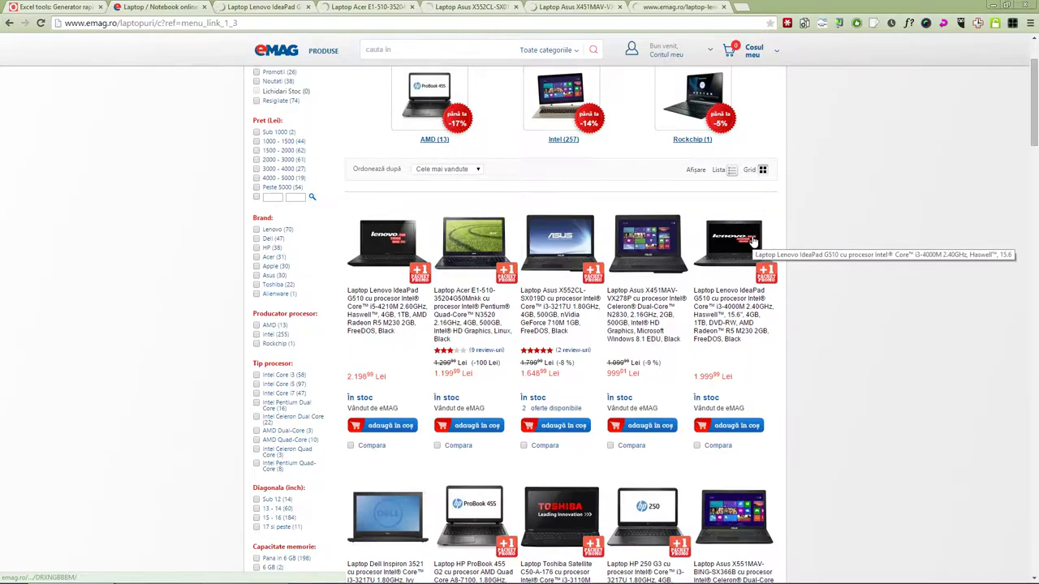
pyautogui.hotkey('ctrl', 'Tab')
pyautogui.hotkey('alt', 'Tab')
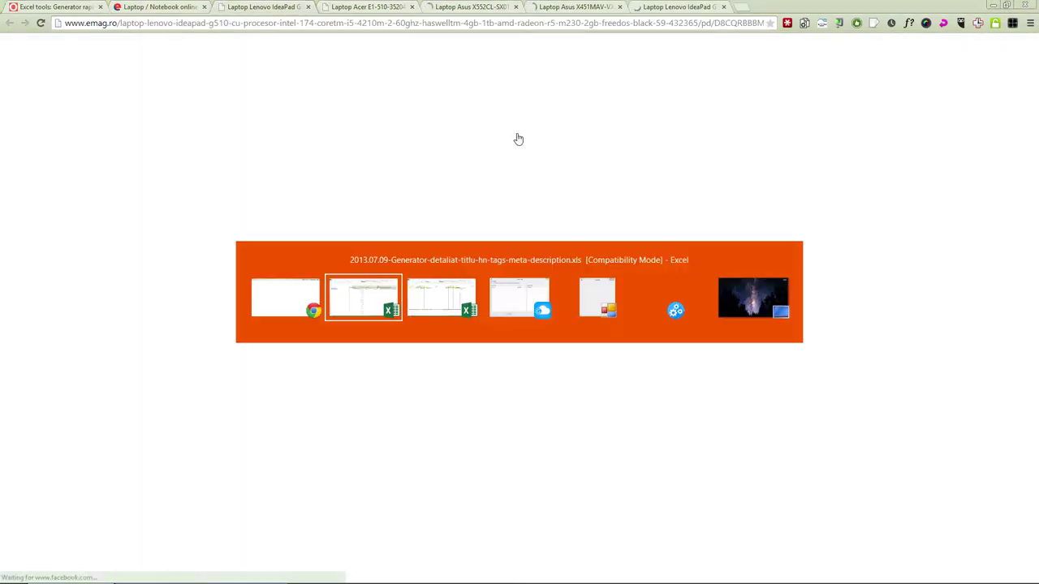
pyautogui.hotkey('alt', 'Tab')
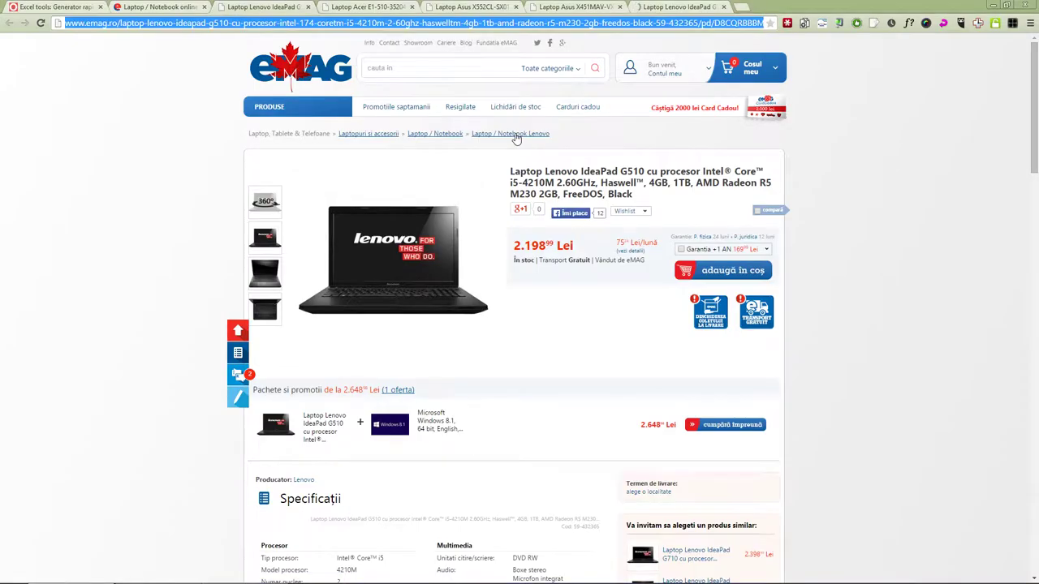
# Fill B6 and B7 with the Lenovo G510 and Acer E1-510 page addresses.
pyautogui.hotkey('alt', 'Tab')
pyautogui.write('http://www.emag.ro/laptop-lenovo-ideapad-g510-cu-procesor-intel-174-coretm-i5-4210m-2-60ghz-haswelltm-4gb-1tb-amd-radeon-r5-m230-2gb-freedos-black-59-432365/pd/D8CQRBBBM/')
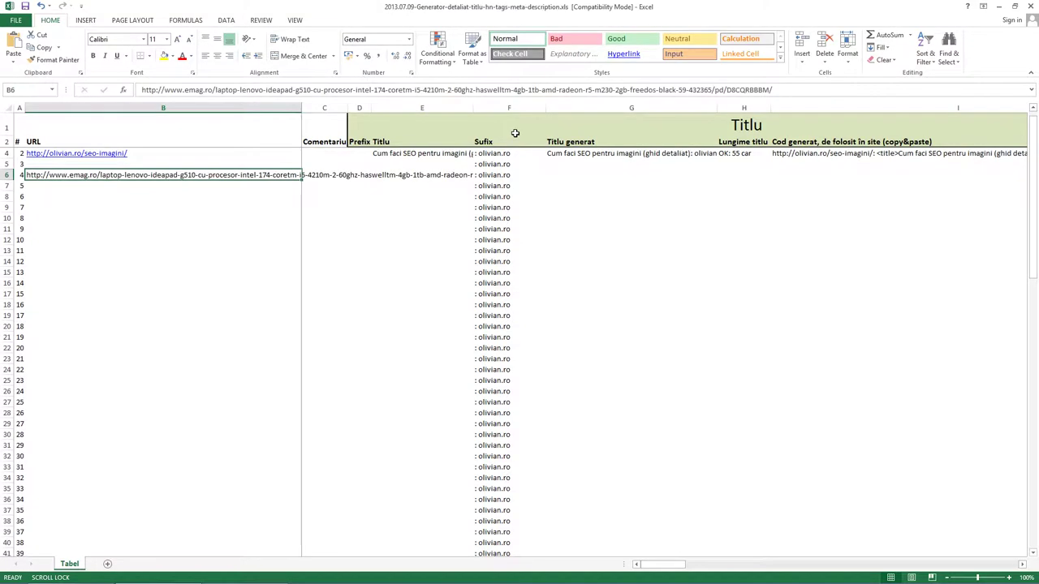
pyautogui.scroll(1, 424, 211)
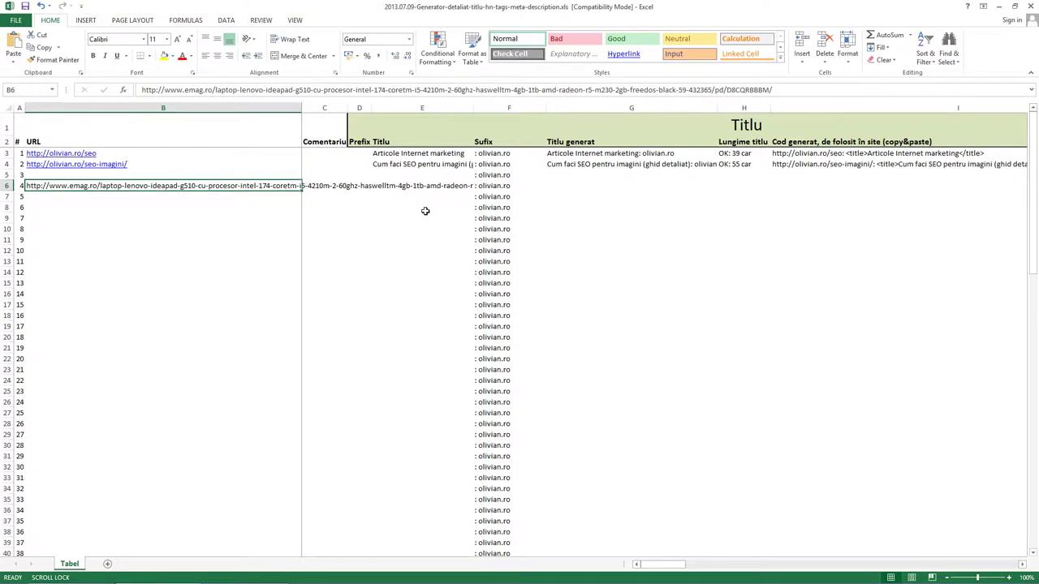
pyautogui.press('Return')
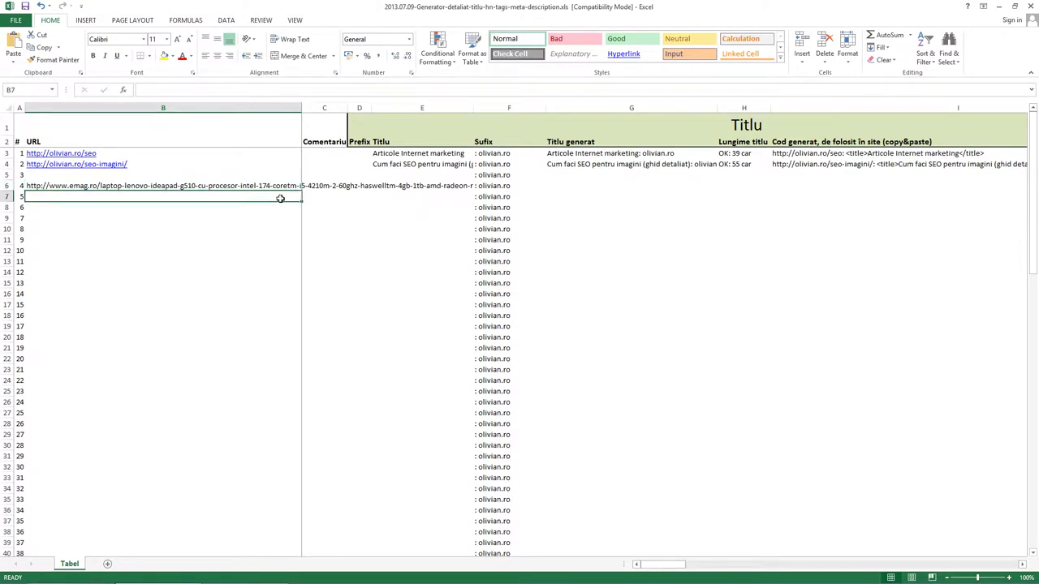
pyautogui.hotkey('alt', 'Tab')
pyautogui.hotkey('ctrl', 'Tab')
pyautogui.hotkey('ctrl', 'c')
pyautogui.hotkey('alt', 'Tab')
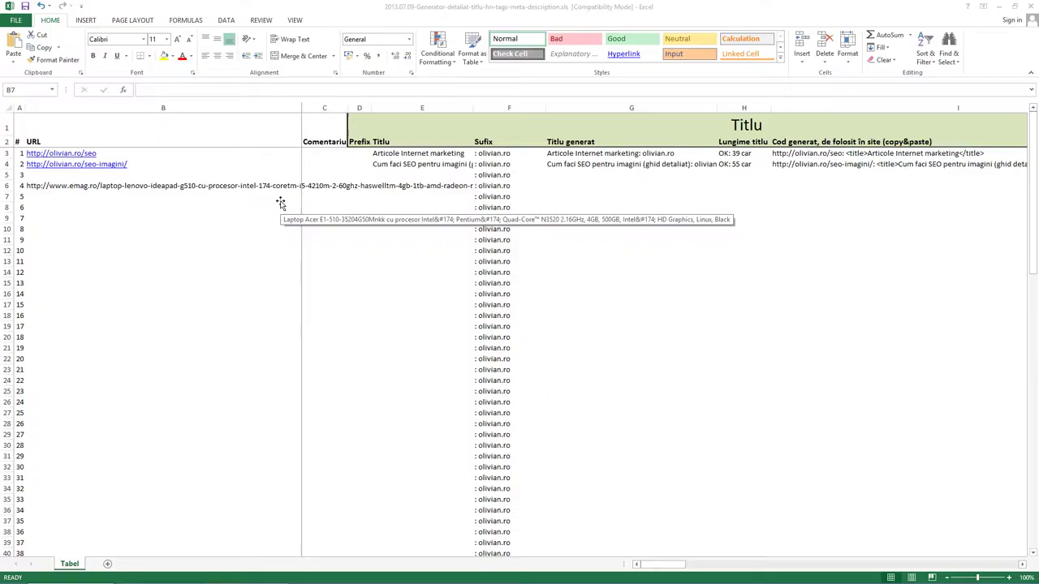
pyautogui.hotkey('ctrl', 'v')
pyautogui.press('Return')
# Fill B8 and B9 with the Asus X552CL and Asus X451MAV page addresses.
pyautogui.hotkey('alt', 'Tab')
pyautogui.hotkey('ctrl', 'Tab')
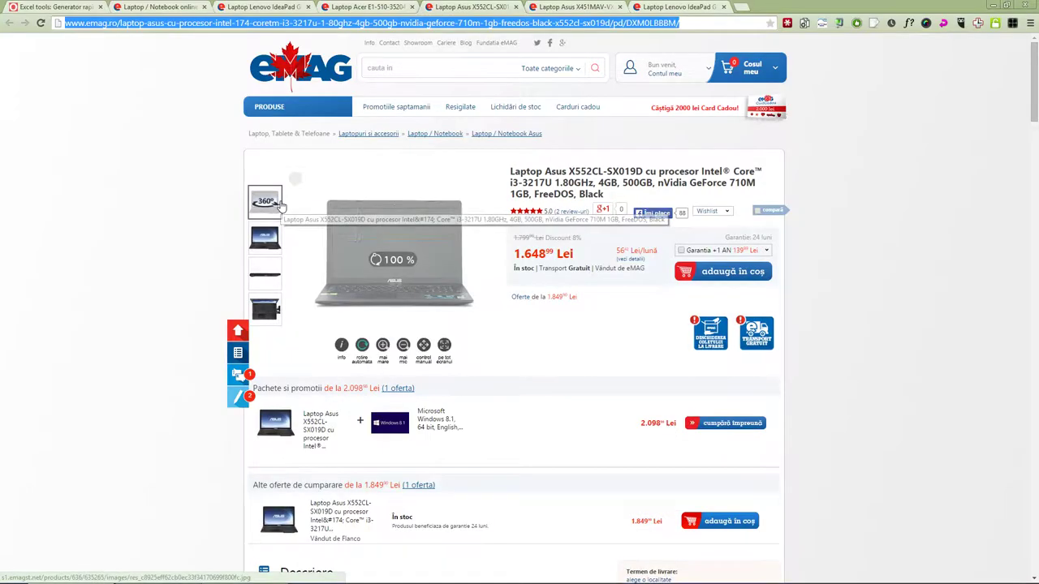
pyautogui.hotkey('ctrl', 'c')
pyautogui.hotkey('alt', 'Tab')
pyautogui.hotkey('ctrl', 'v')
pyautogui.press('Return')
pyautogui.hotkey('alt', 'Tab')
pyautogui.hotkey('ctrl', 'Tab')
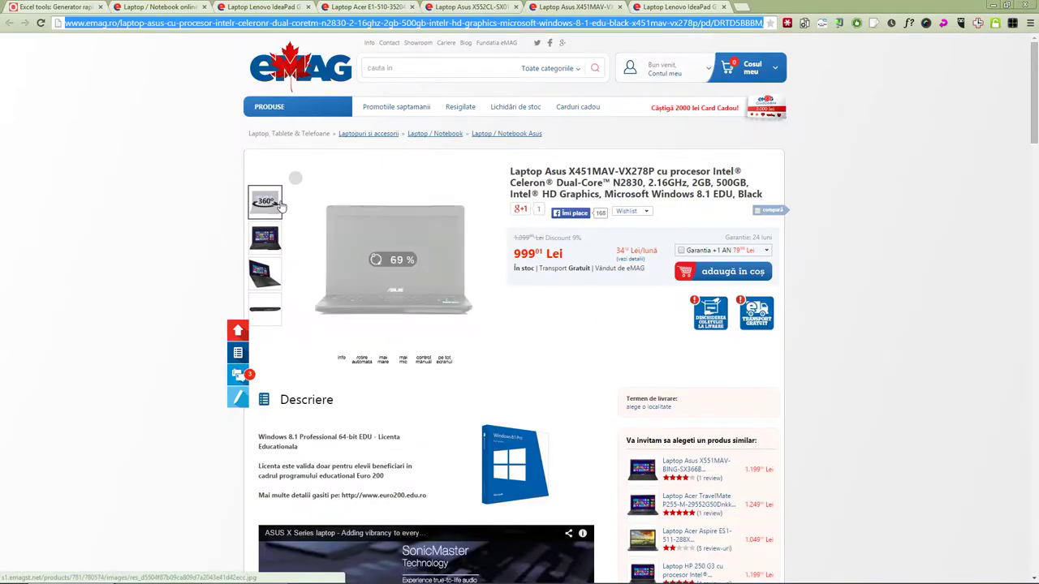
pyautogui.hotkey('ctrl', 'c')
pyautogui.hotkey('alt', 'Tab')
pyautogui.hotkey('ctrl', 'v')
pyautogui.press('Return')
# Put the second Lenovo laptop's address in B10, then select a Comentariu cell.
pyautogui.hotkey('alt', 'Tab')
pyautogui.hotkey('ctrl', 'Tab')
pyautogui.hotkey('ctrl', 'c')
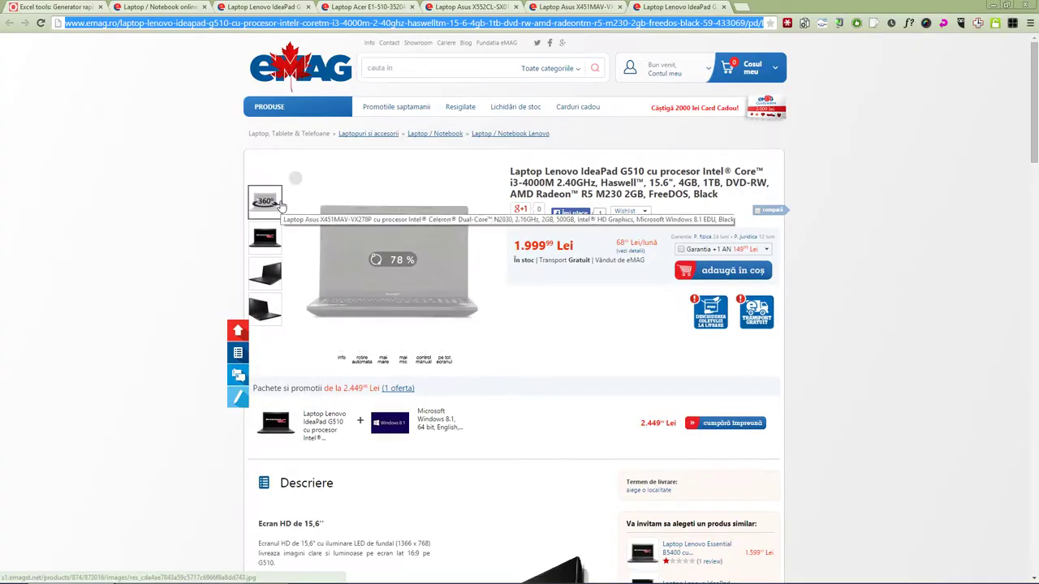
pyautogui.hotkey('alt', 'Tab')
pyautogui.hotkey('ctrl', 'v')
pyautogui.press('Return')
pyautogui.click(305, 197)
# Move to Prefix cell D6, type eMAG:, and return to the Lenovo G510 product page.
pyautogui.press('Up')
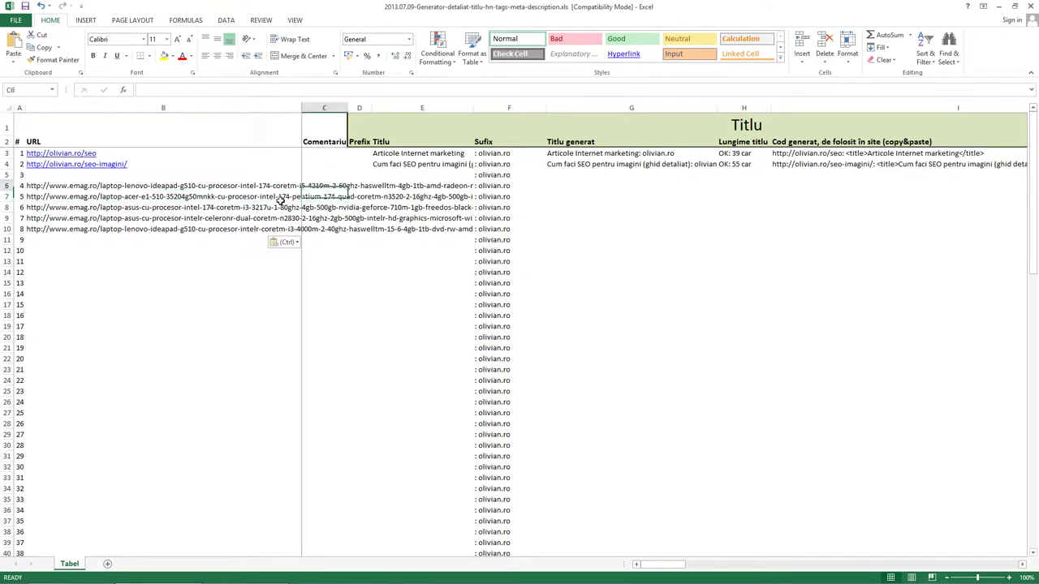
pyautogui.press('Up')
pyautogui.press('Up')
pyautogui.press('Up')
pyautogui.press('Up')
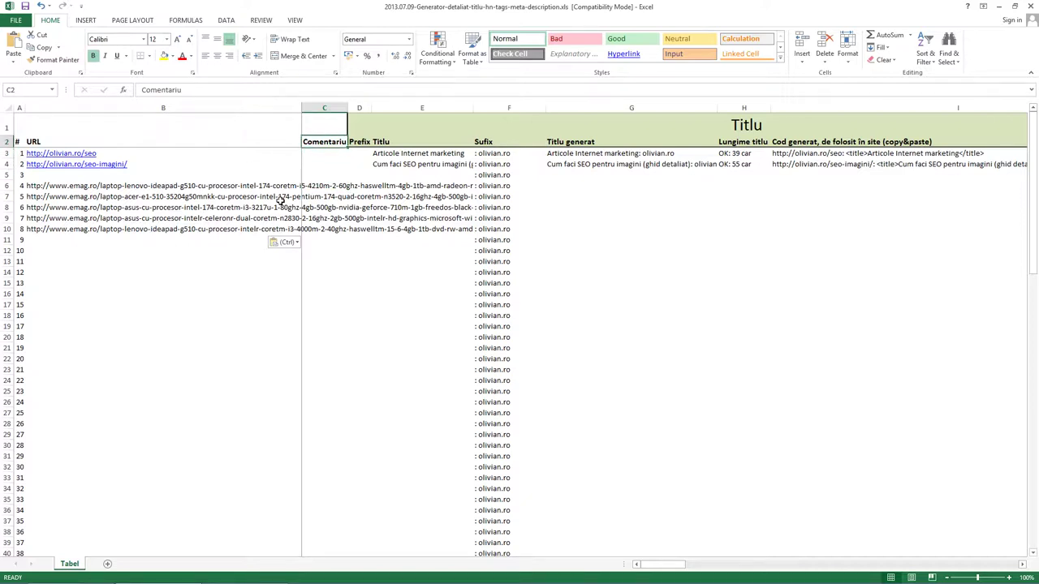
pyautogui.press('Down')
pyautogui.press('Down')
pyautogui.press('Up')
pyautogui.press('Up')
pyautogui.press('Up')
pyautogui.press('Down')
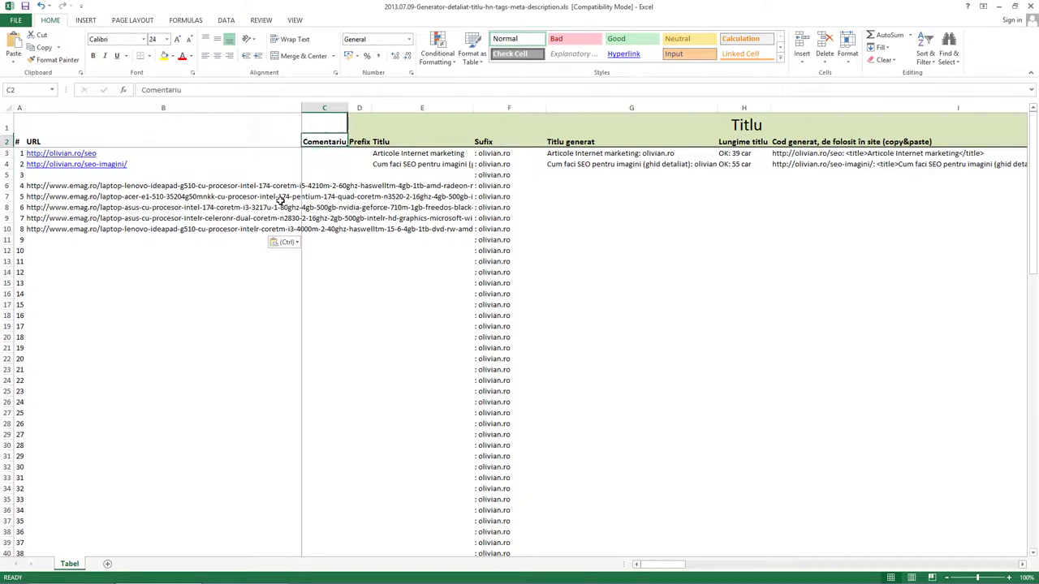
pyautogui.press('Down')
pyautogui.press('Down')
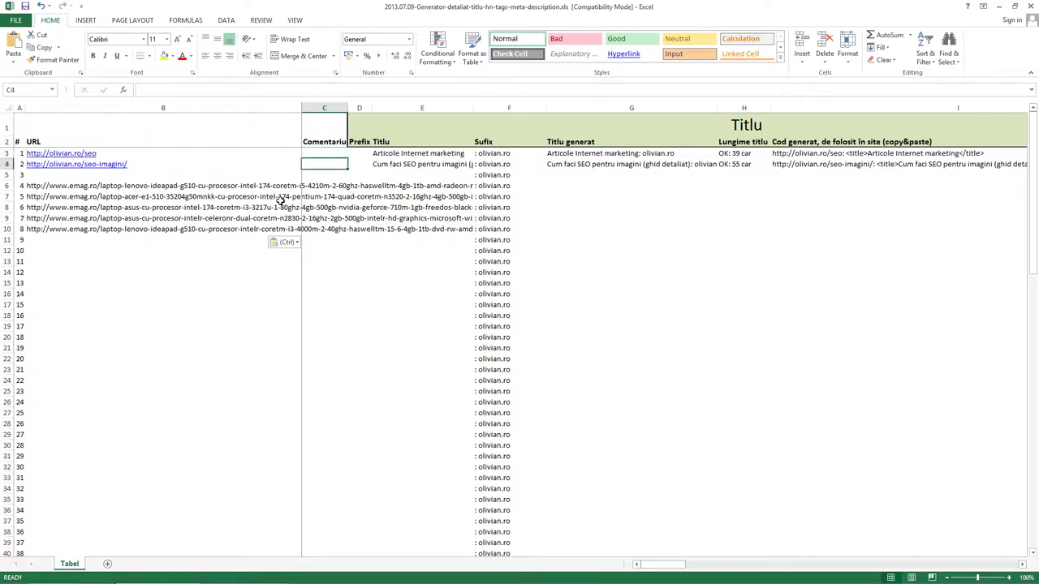
pyautogui.press('Down')
pyautogui.press('Right')
pyautogui.press('Down')
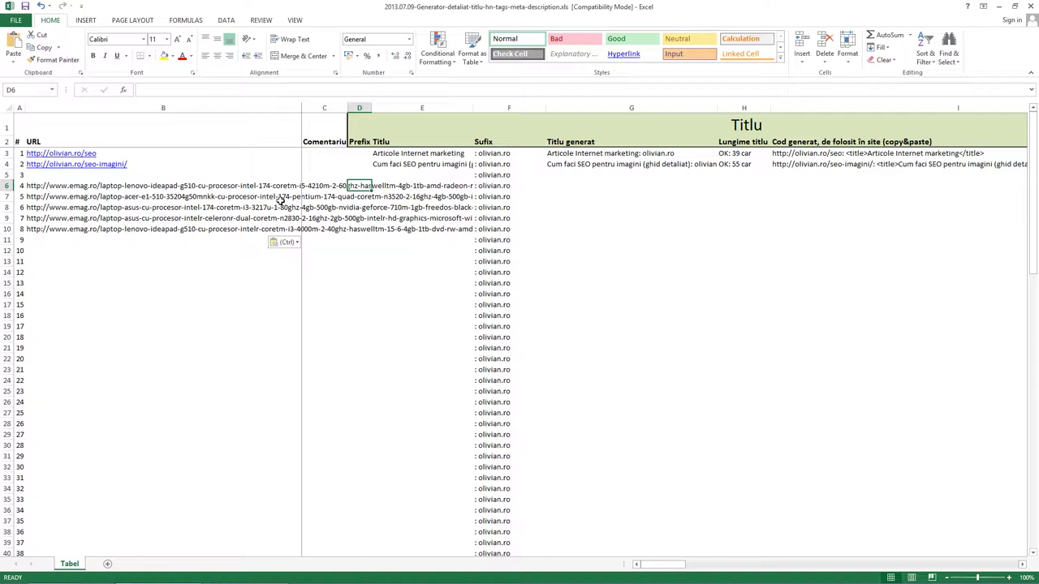
pyautogui.write('eMAG:')
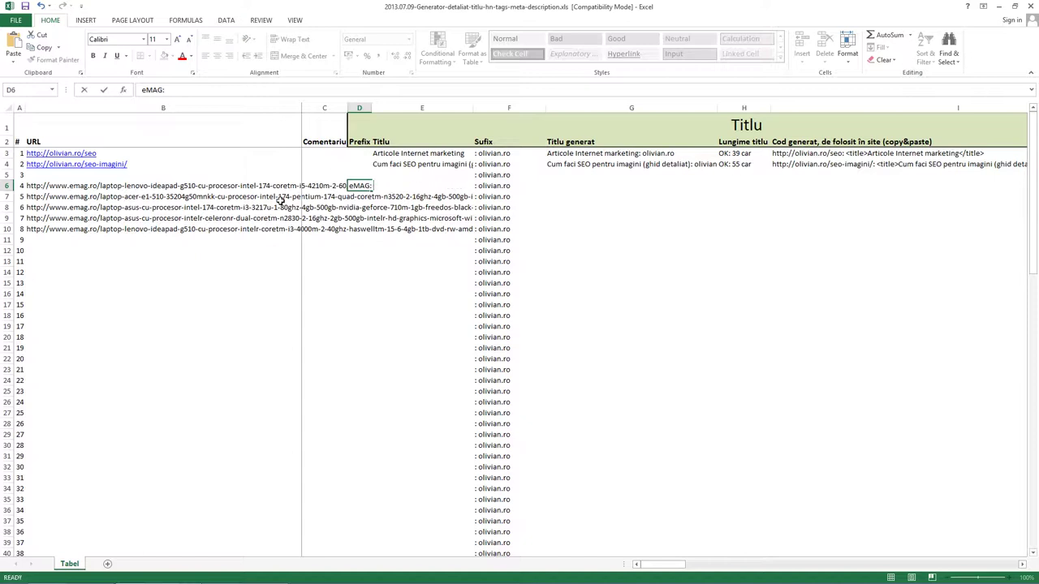
pyautogui.hotkey('alt', 'Tab')
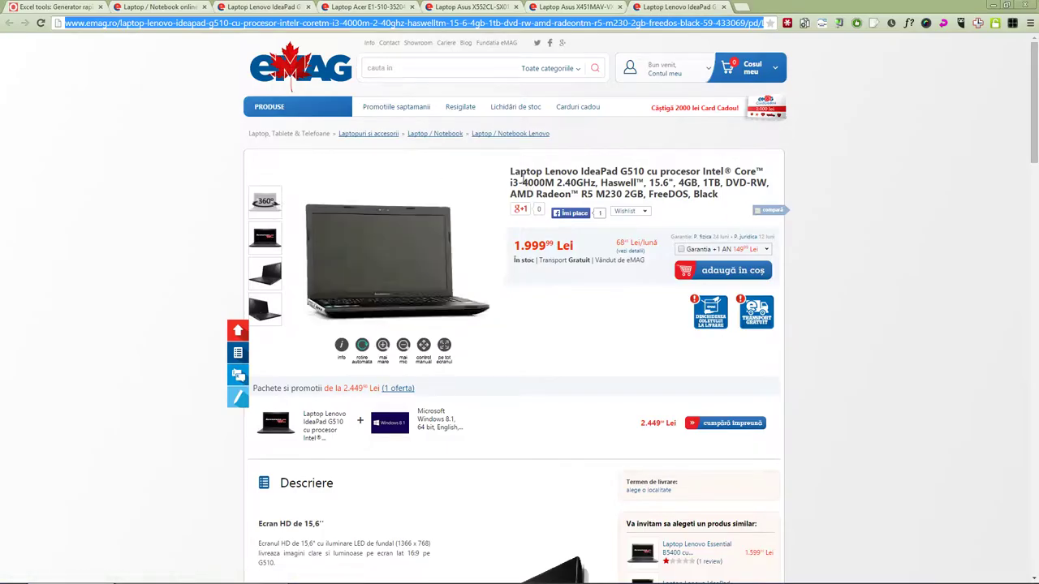
# Copy the full Lenovo G510 product title from eMAG into row 6's title cell.
pyautogui.moveTo(509, 168); pyautogui.dragTo(692, 196)
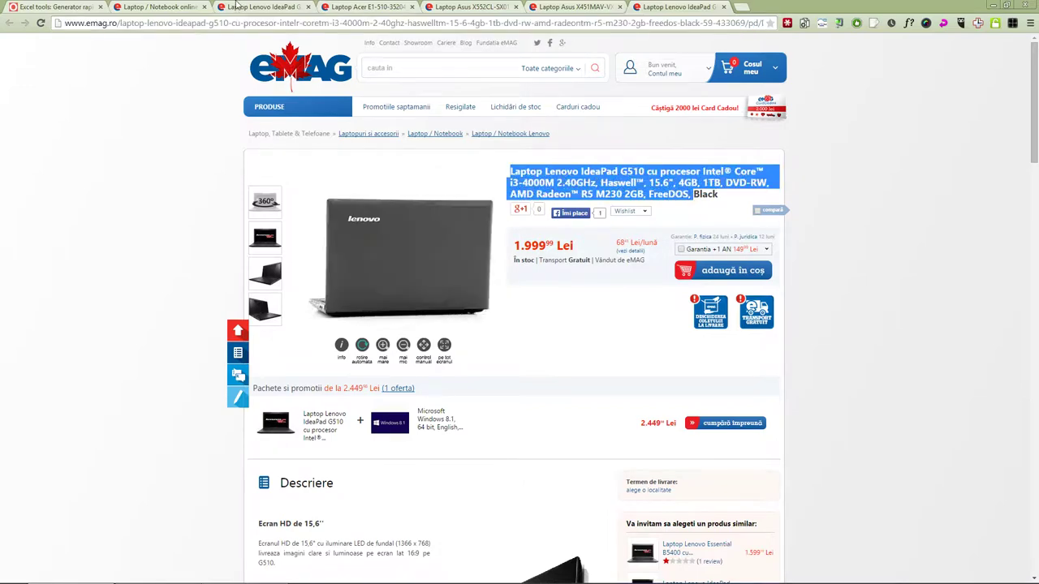
pyautogui.click(161, 6)
pyautogui.click(267, 7)
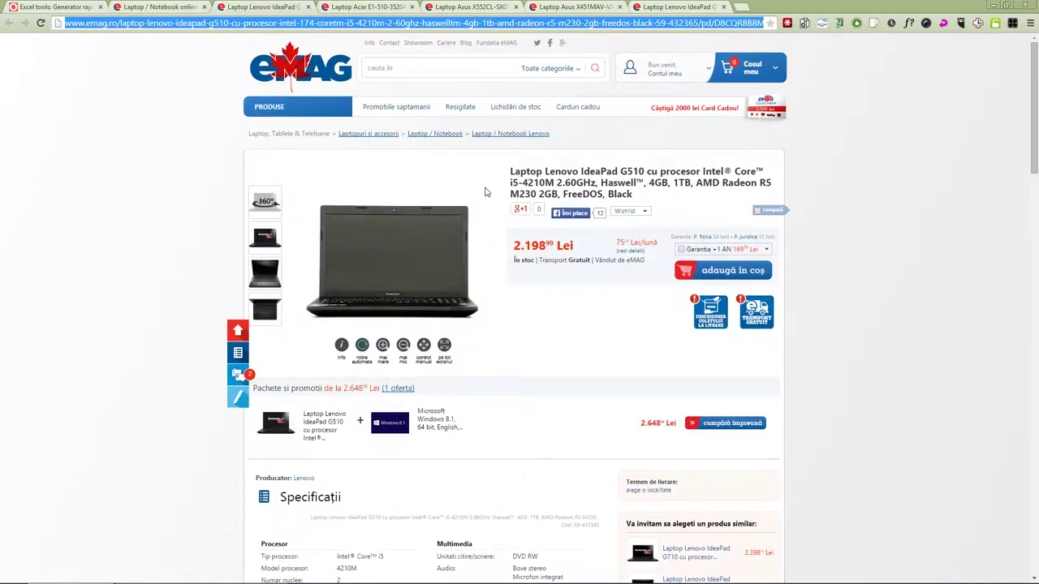
pyautogui.moveTo(509, 170); pyautogui.dragTo(631, 195)
pyautogui.hotkey('ctrl', 'c')
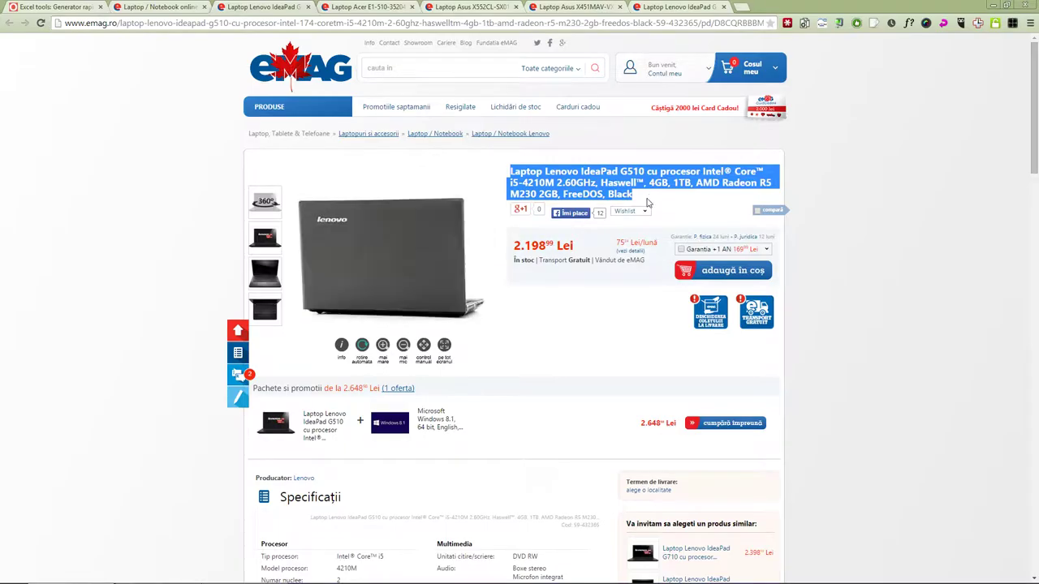
pyautogui.hotkey('alt', 'Tab')
pyautogui.press('F2')
pyautogui.hotkey('ctrl', 'v')
pyautogui.press('Return')
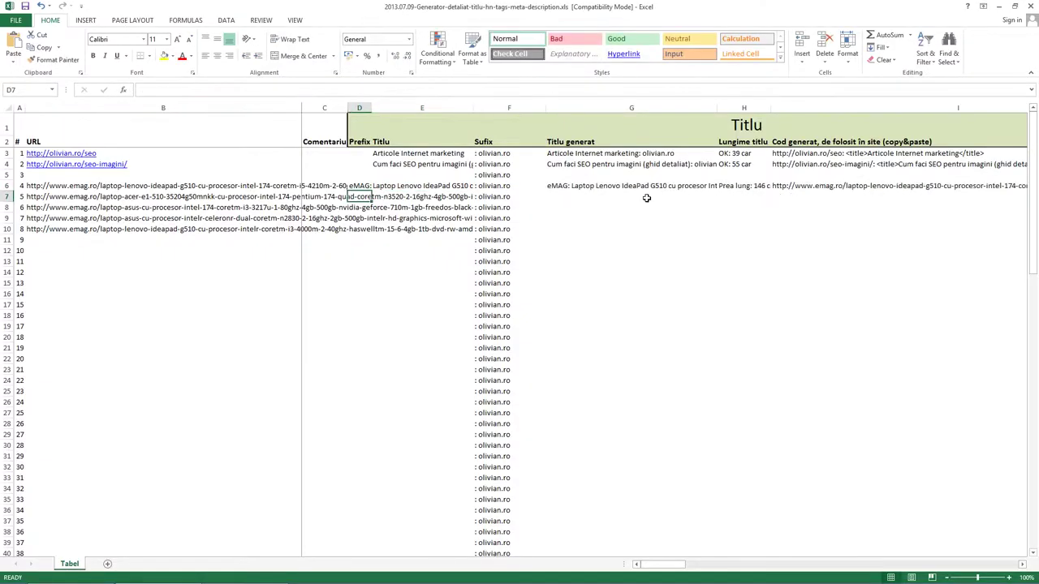
# Copy the Acer E1-510-35204G50Mnkk model name from its eMAG product page.
pyautogui.hotkey('alt', 'Tab')
pyautogui.hotkey('ctrl', 'Tab')
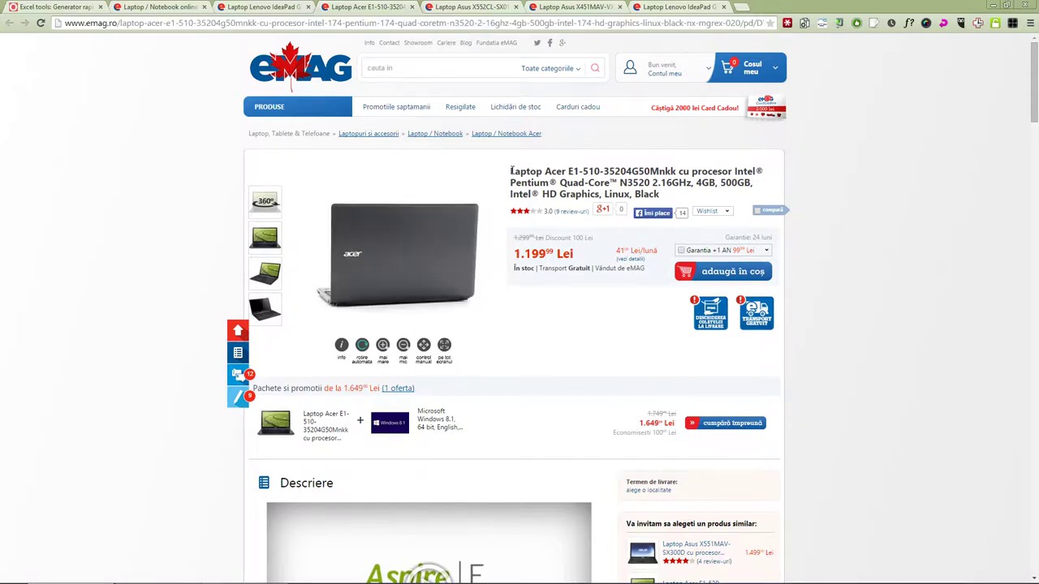
pyautogui.moveTo(511, 172); pyautogui.dragTo(659, 194)
pyautogui.hotkey('ctrl', 'c')
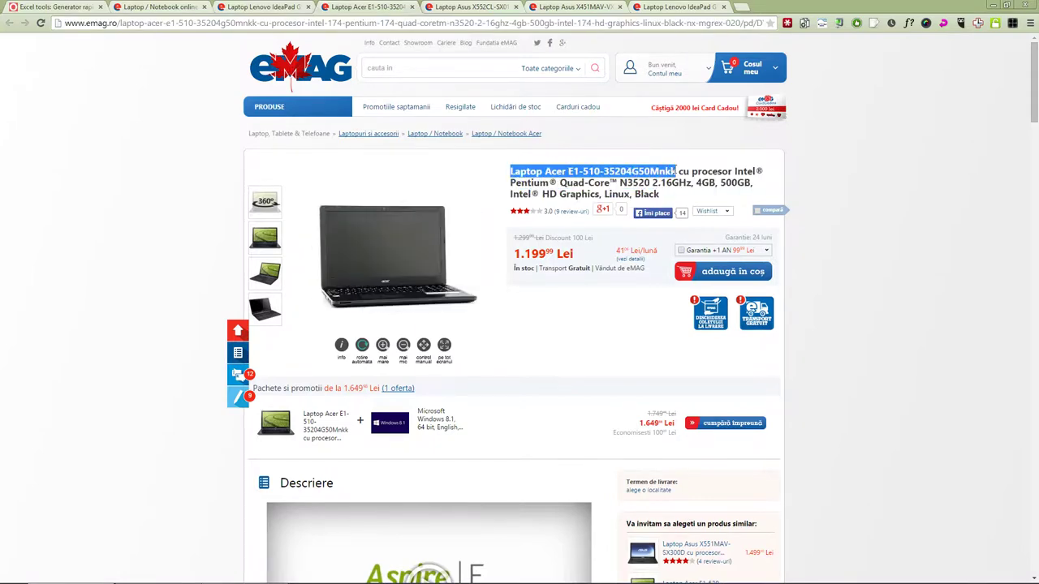
pyautogui.hotkey('alt', 'Tab')
# Place the Acer title 'Laptop Acer E1-510-35204G50Mnkk' in E7 instead of D7.
pyautogui.hotkey('ctrl', 'v')
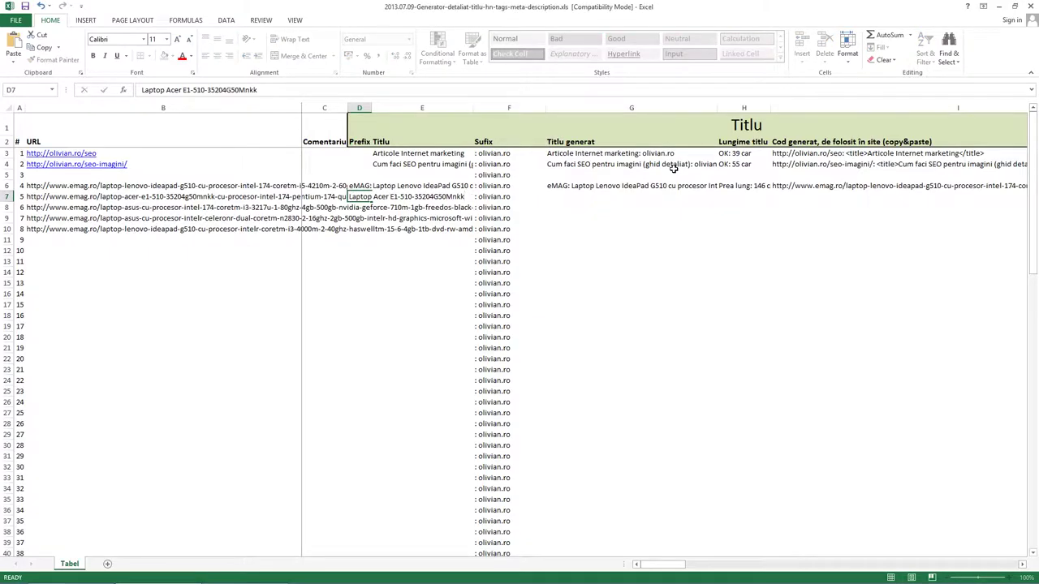
pyautogui.press('Return')
pyautogui.hotkey('ctrl', 'x')
pyautogui.press('Right')
pyautogui.hotkey('ctrl', 'v')
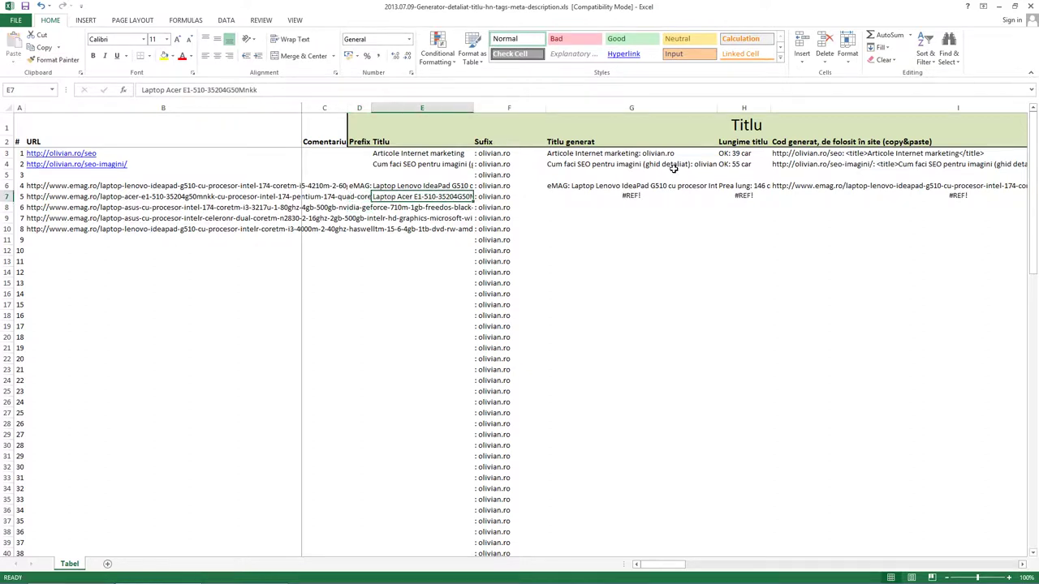
# Trim E6's title to 'Laptop Lenovo IdeaPad G510' by deleting the trailing specs.
pyautogui.press('Up')
pyautogui.press('F2')
pyautogui.hotkey('shift', 'Home')
pyautogui.hotkey('ctrl', 'shift', 'Right')
pyautogui.hotkey('ctrl', 'shift', 'Right')
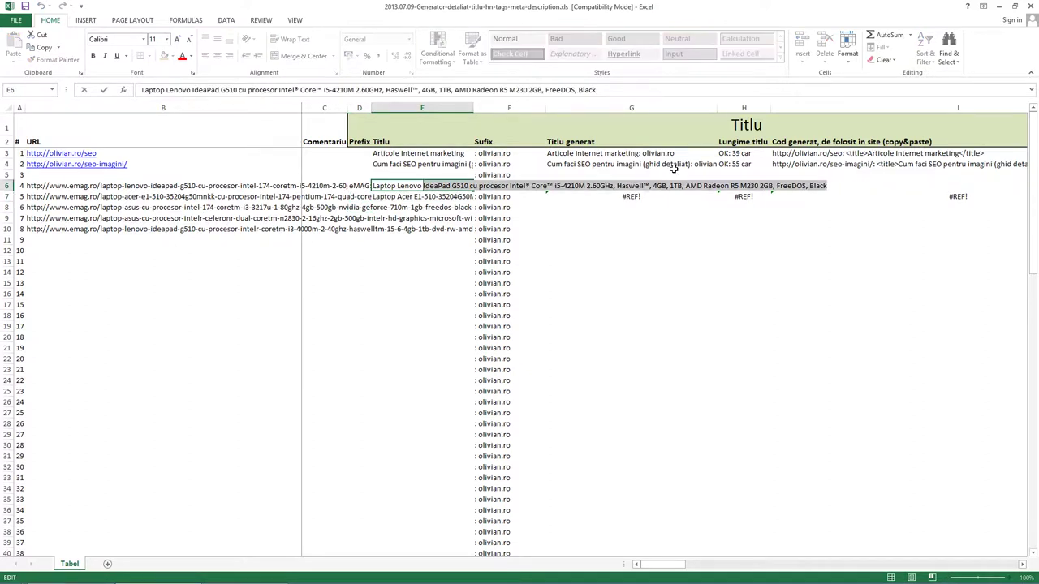
pyautogui.press('Delete')
pyautogui.press('Return')
# Copy G6's generated-title formula into G7 to build the Acer title.
pyautogui.hotkey('alt', 'Tab')
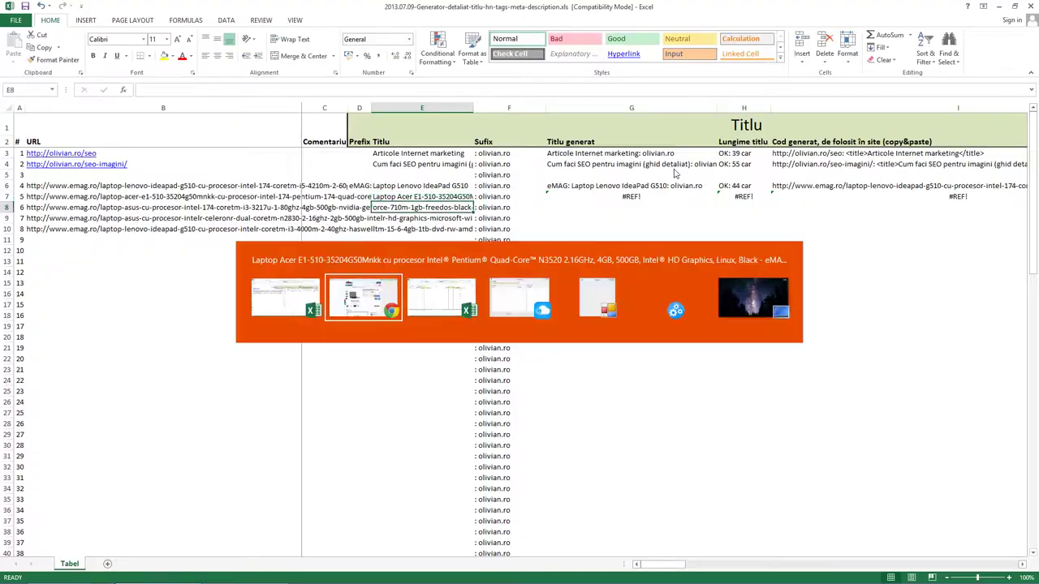
pyautogui.hotkey('ctrl', 'Tab')
pyautogui.hotkey('alt', 'Tab')
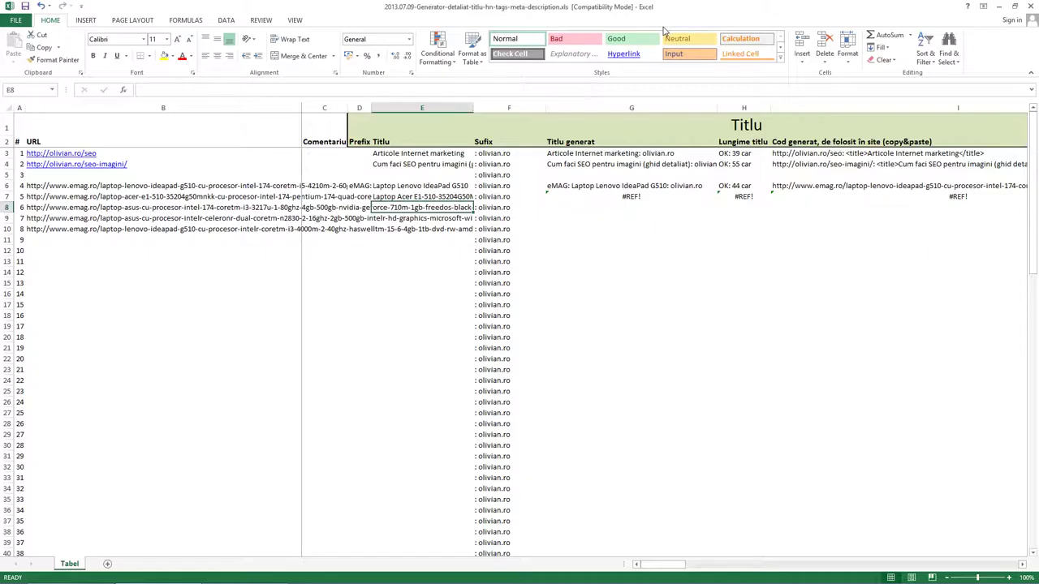
pyautogui.click(413, 196)
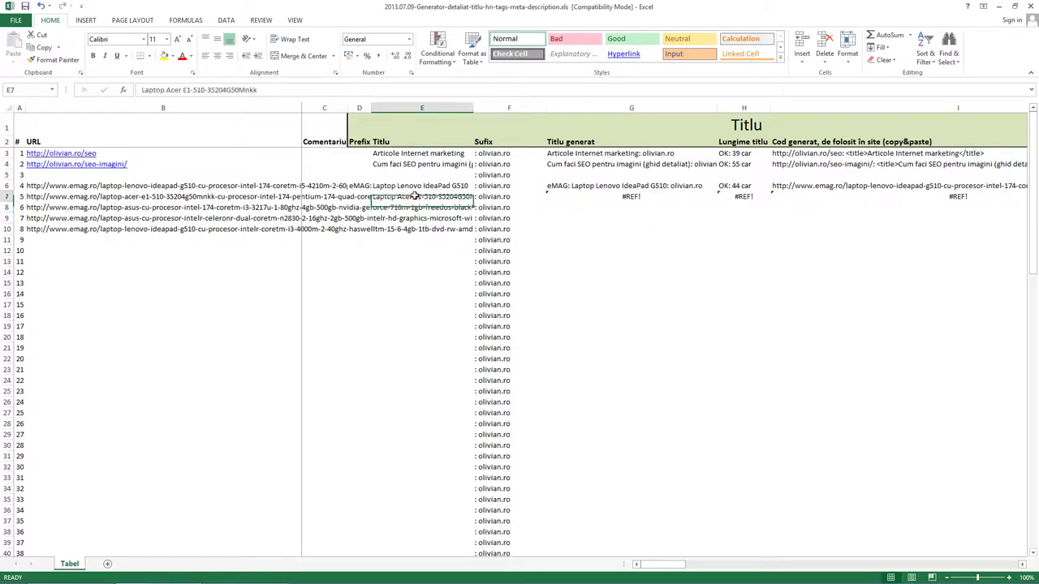
pyautogui.click(578, 185)
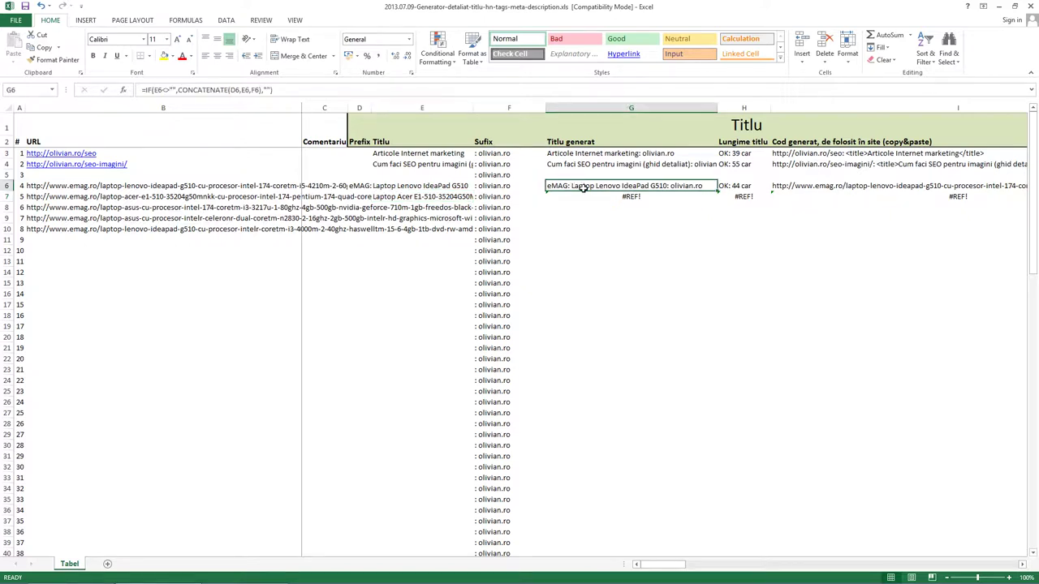
pyautogui.hotkey('ctrl', 'c')
pyautogui.click(581, 197)
pyautogui.hotkey('ctrl', 'v')
# Copy the H6 length and I6 code formulas into H7 and I7.
pyautogui.click(734, 186)
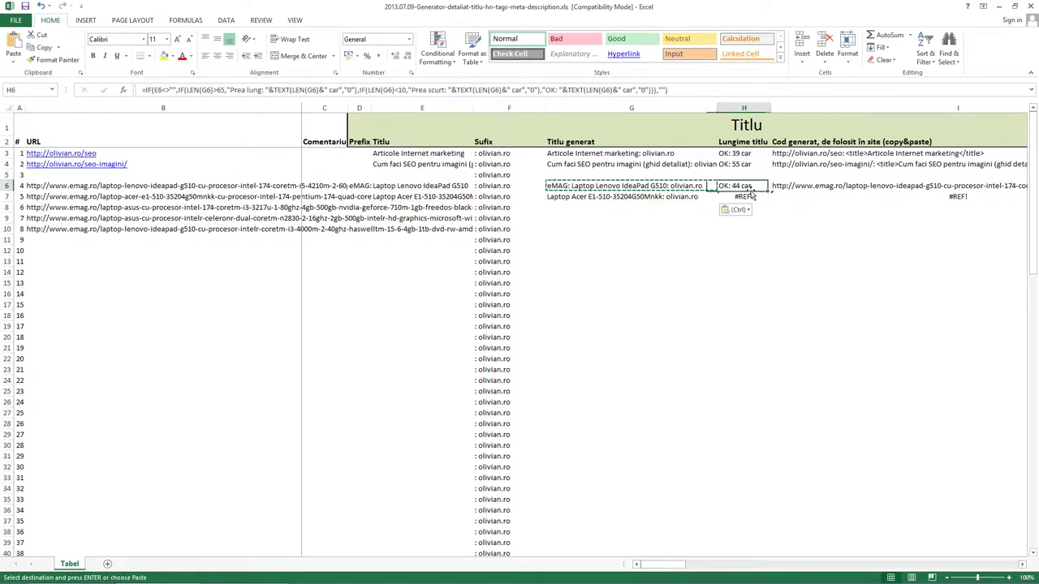
pyautogui.hotkey('ctrl', 'c')
pyautogui.click(738, 196)
pyautogui.hotkey('ctrl', 'v')
pyautogui.click(815, 186)
pyautogui.hotkey('ctrl', 'c')
pyautogui.click(822, 197)
pyautogui.hotkey('ctrl', 'v')
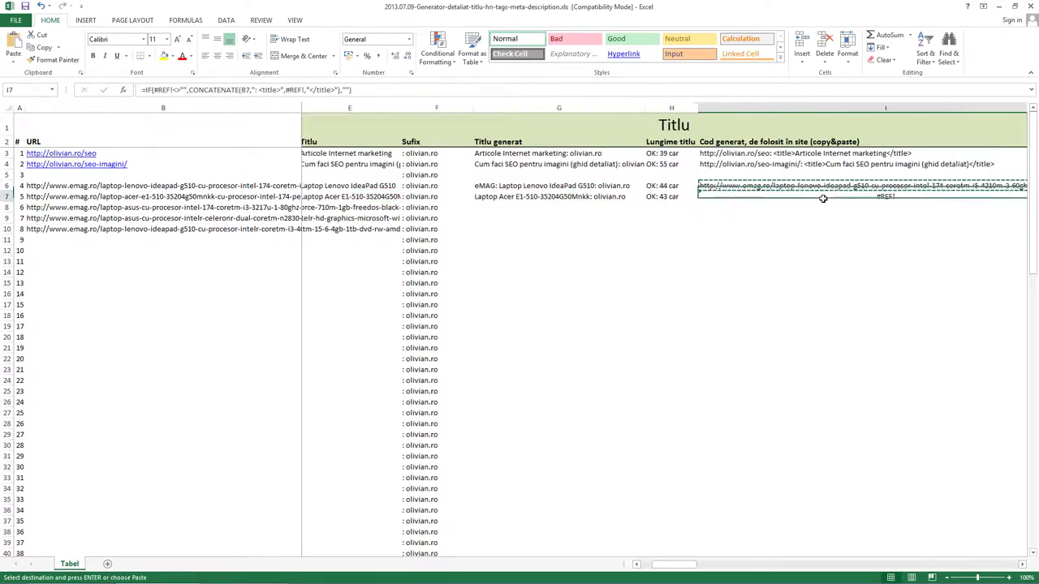
# Copy row 6's M6:V6 formula cells into row 7.
pyautogui.press('Escape')
pyautogui.press('Right')
pyautogui.press('Right')
pyautogui.press('Right')
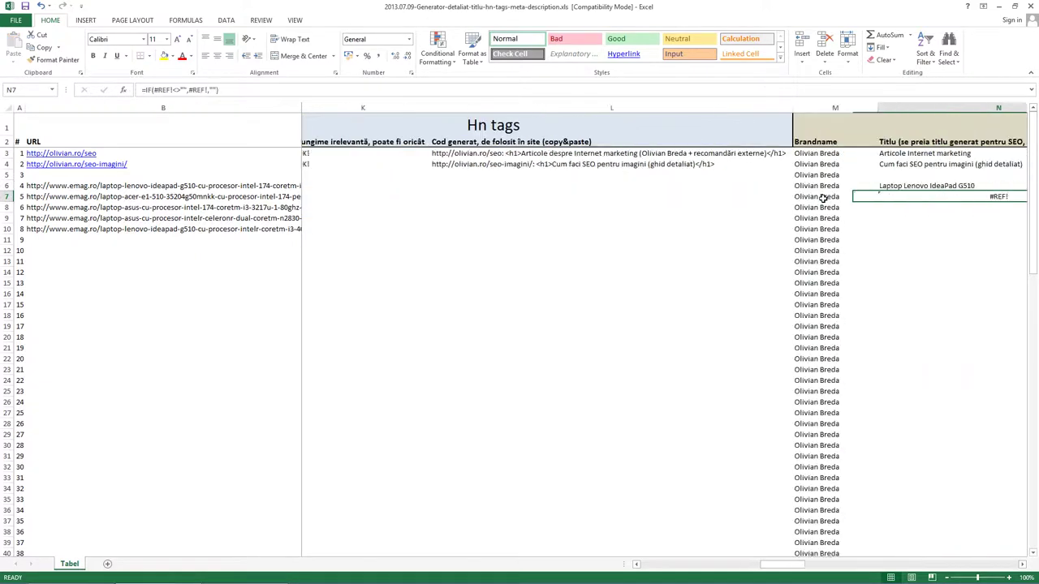
pyautogui.press('Up')
pyautogui.press('Left')
pyautogui.hotkey('shift', 'Right')
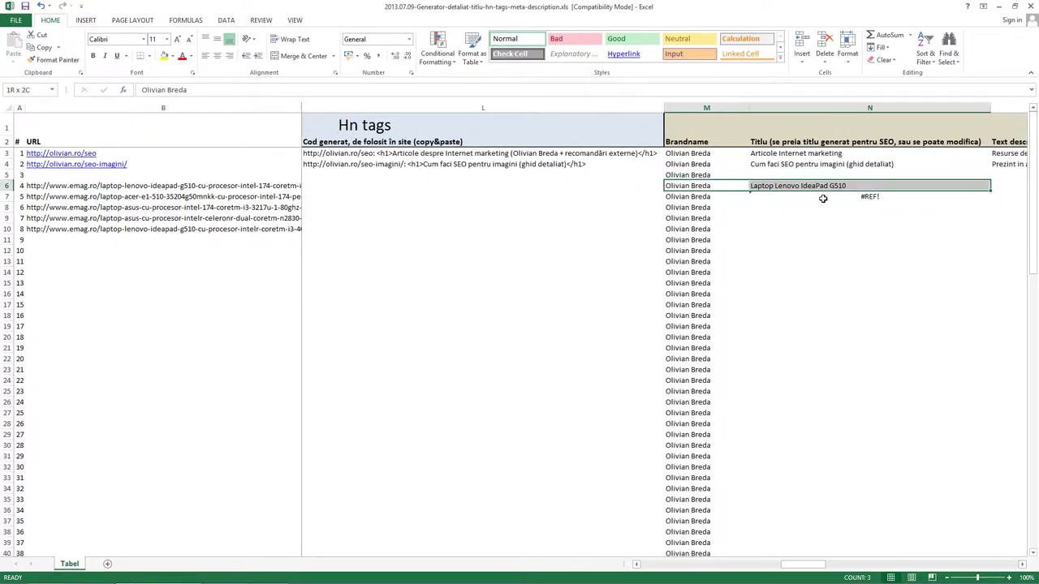
pyautogui.hotkey('shift', 'Right')
pyautogui.hotkey('shift', 'Right')
pyautogui.hotkey('shift', 'Right')
pyautogui.hotkey('shift', 'Right')
pyautogui.hotkey('shift', 'Right')
pyautogui.hotkey('shift', 'Right')
pyautogui.hotkey('shift', 'Right')
pyautogui.hotkey('shift', 'Right')
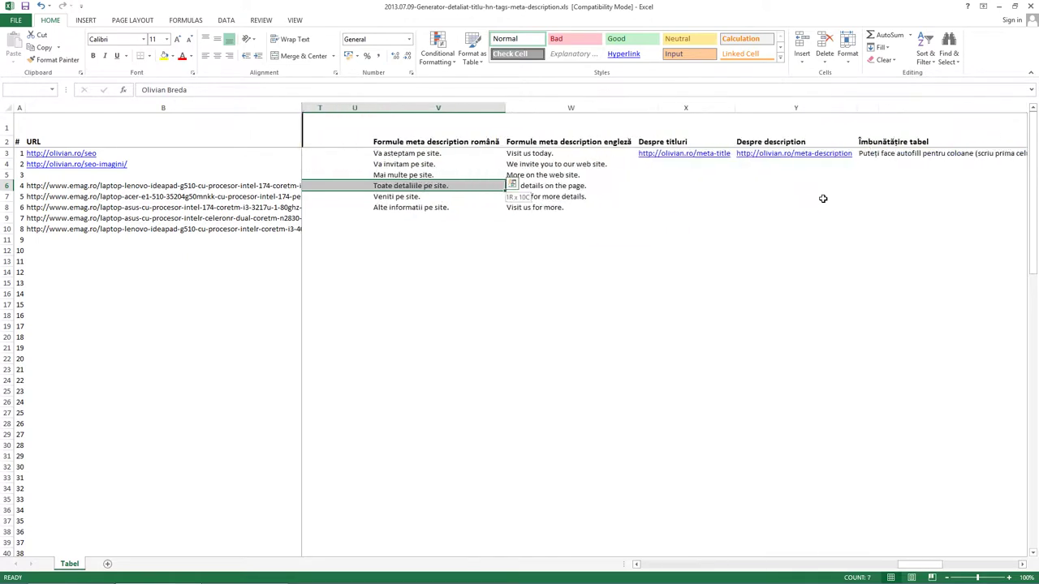
pyautogui.hotkey('ctrl', 'q')
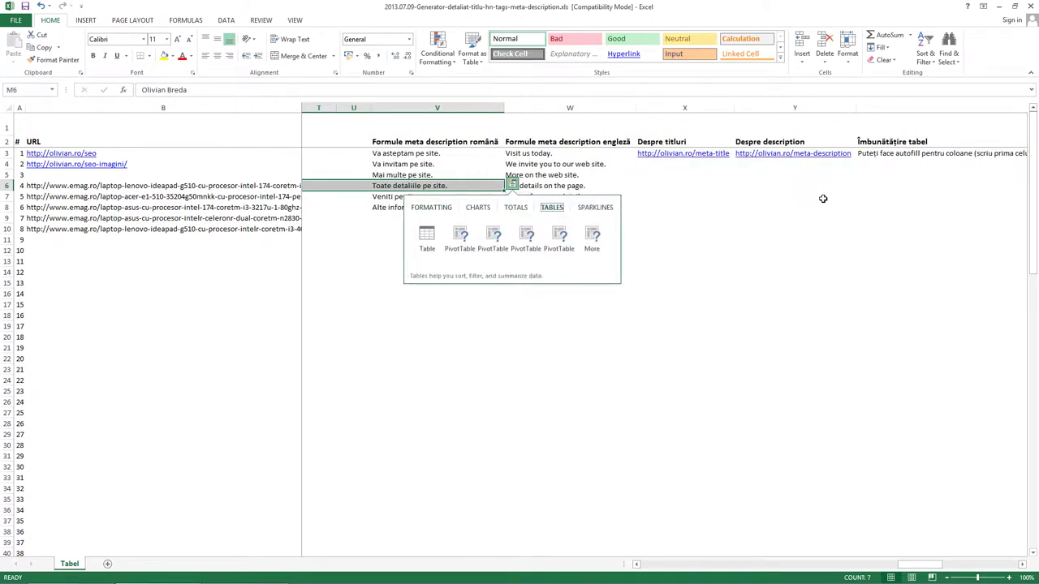
pyautogui.press('Escape')
pyautogui.hotkey('ctrl', 'c')
pyautogui.press('Home')
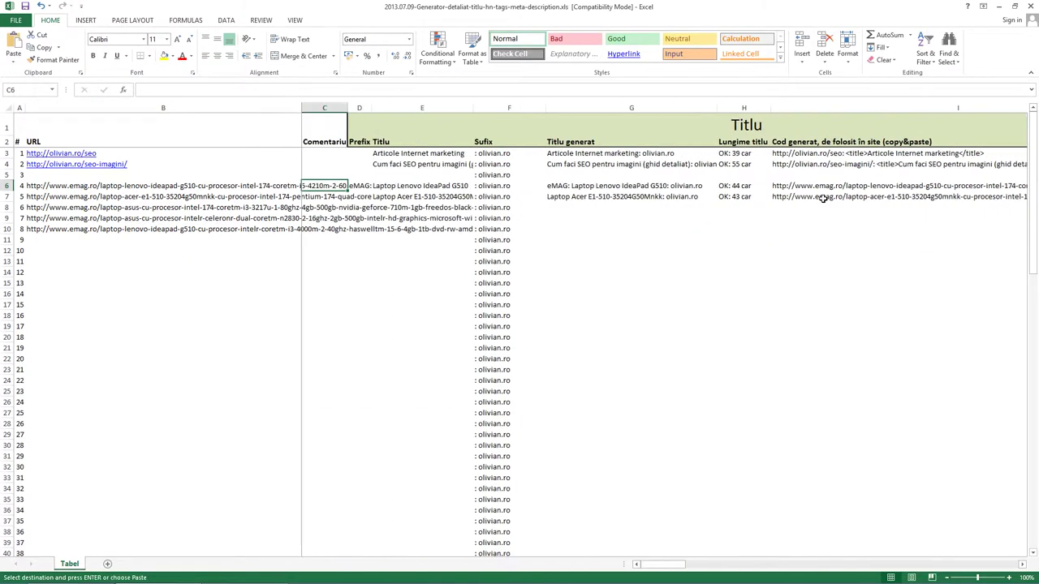
pyautogui.press('Right')
pyautogui.press('Right')
pyautogui.press('Right')
pyautogui.press('Right')
pyautogui.press('Right')
pyautogui.press('Right')
pyautogui.press('Right')
pyautogui.press('Right')
pyautogui.press('Right')
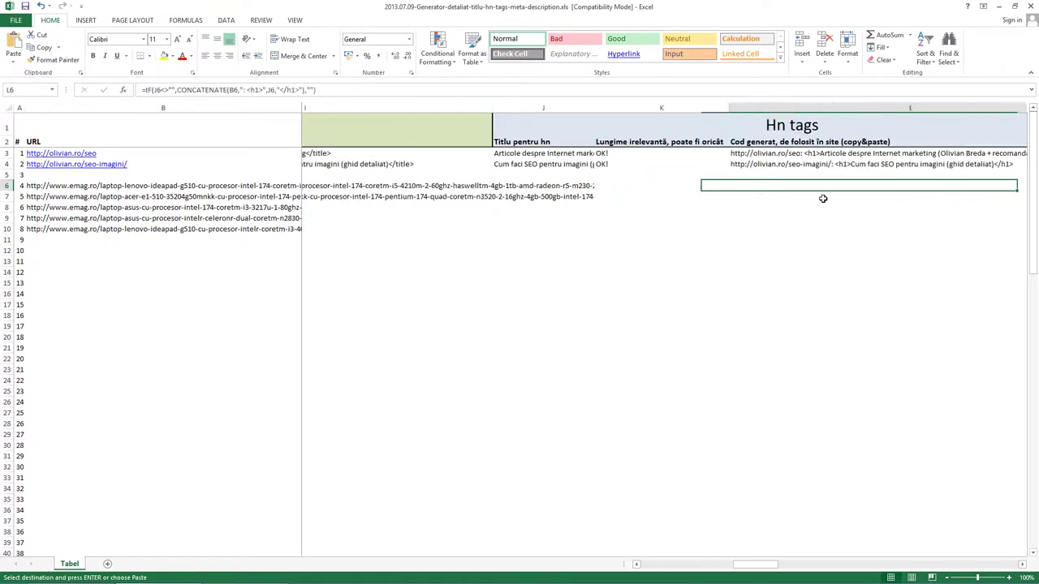
pyautogui.press('Right')
pyautogui.press('Down')
pyautogui.hotkey('ctrl', 'v')
# Copy comment cell C6 over C6:C28 so the URLs no longer overflow.
pyautogui.press('Escape')
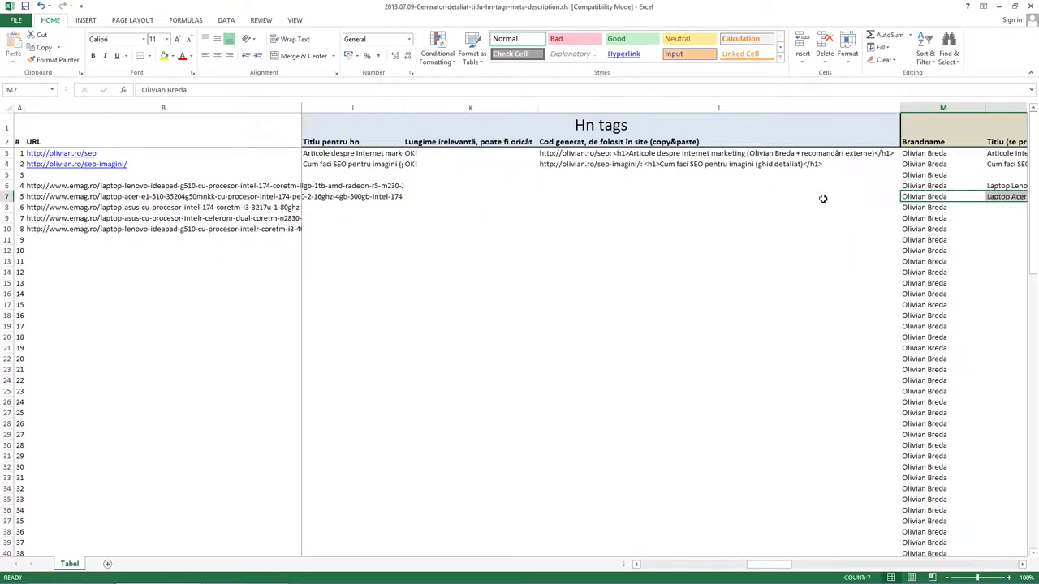
pyautogui.press('Home')
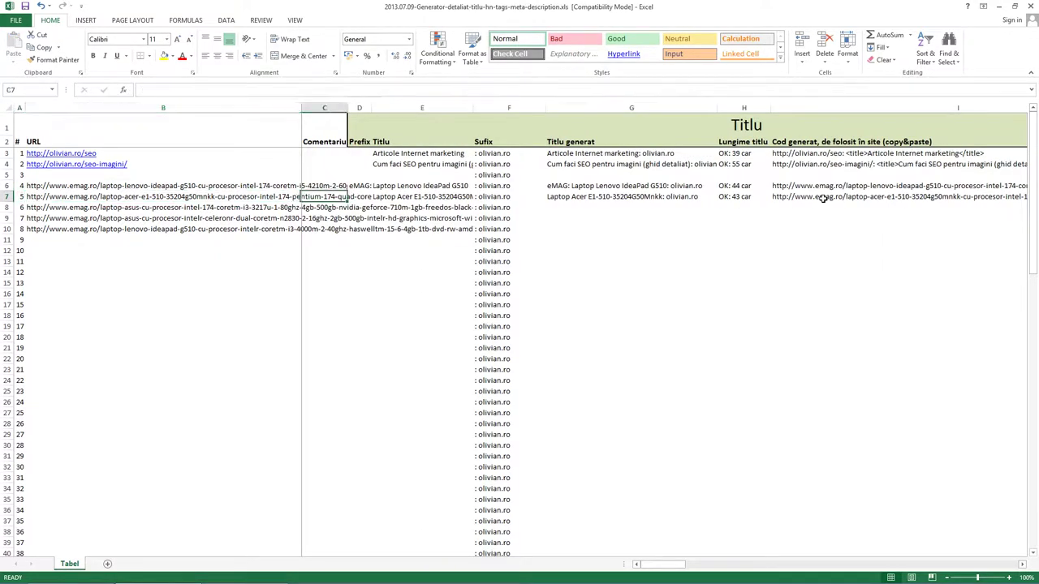
pyautogui.press('Right')
pyautogui.press('Down')
pyautogui.press('Right')
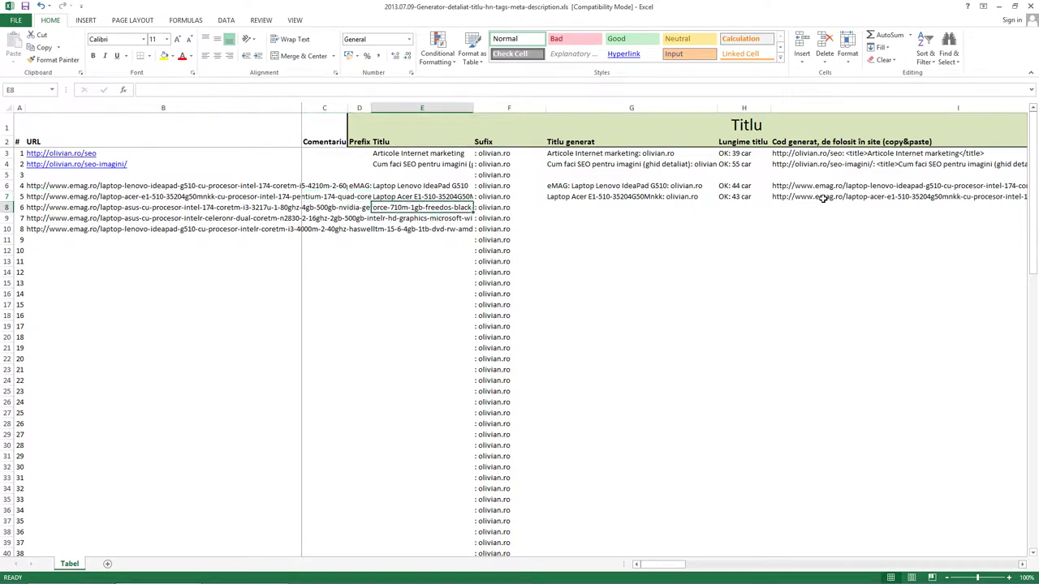
pyautogui.press('Left')
pyautogui.press('Left')
pyautogui.press('Up')
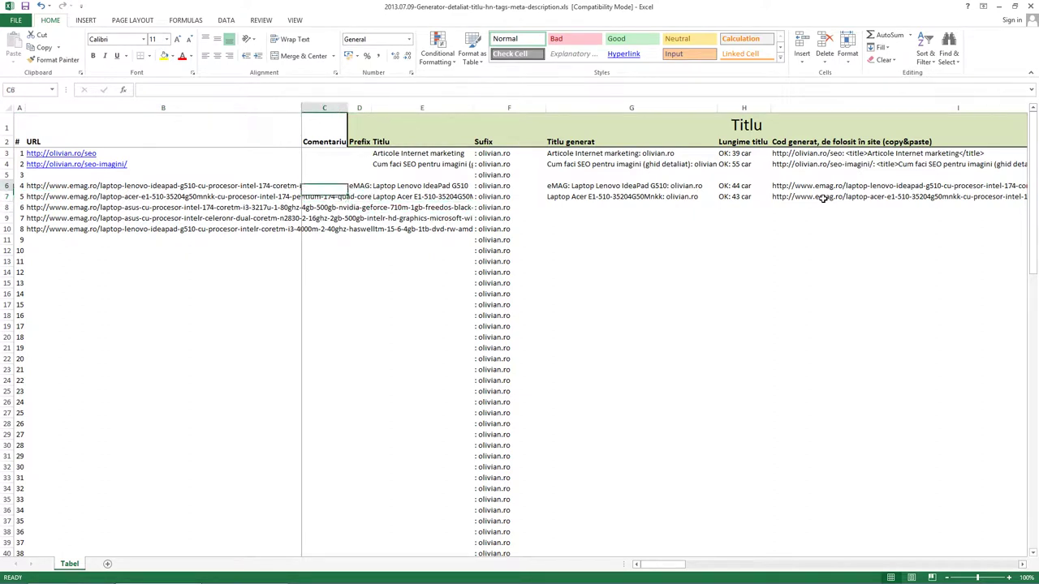
pyautogui.hotkey('ctrl', 'c')
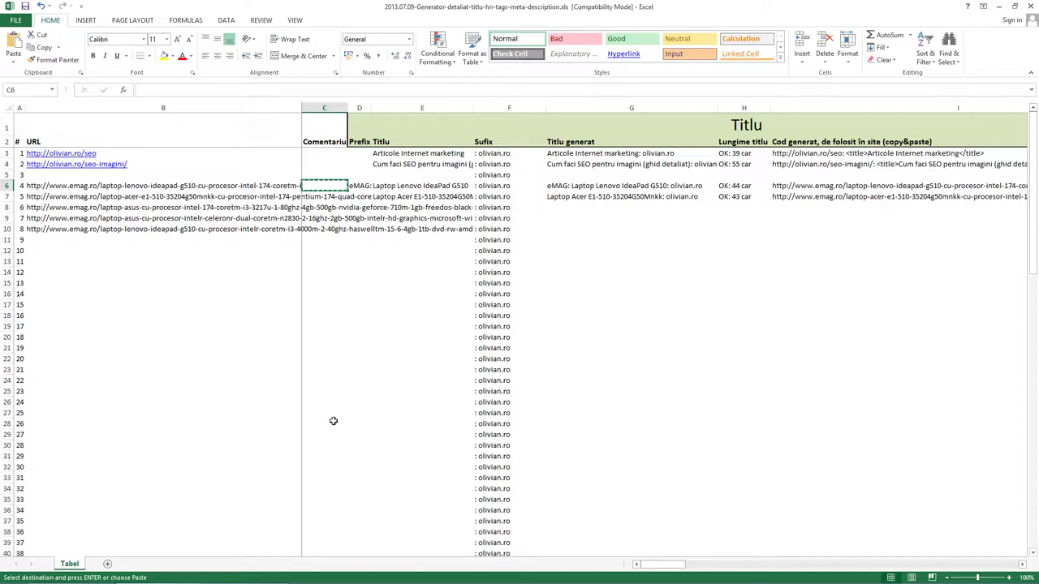
pyautogui.keyDown('shift'); pyautogui.click(333, 420); pyautogui.keyUp('shift')
pyautogui.hotkey('ctrl', 'v')
pyautogui.click(400, 209)
# Copy the Asus X552CL-SX019D model name from Chrome into cell E8.
pyautogui.hotkey('alt', 'Tab')
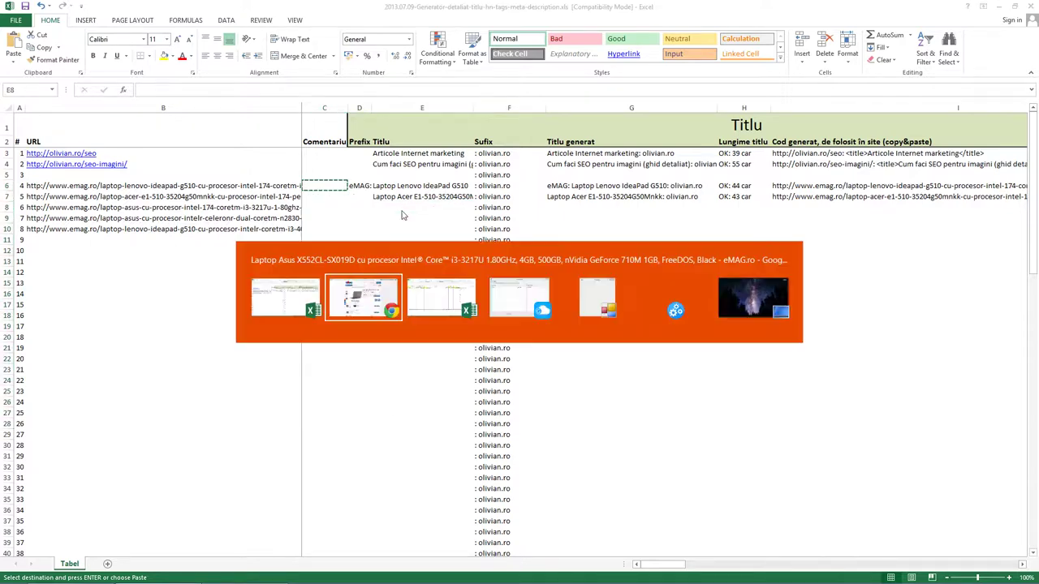
pyautogui.click(367, 6)
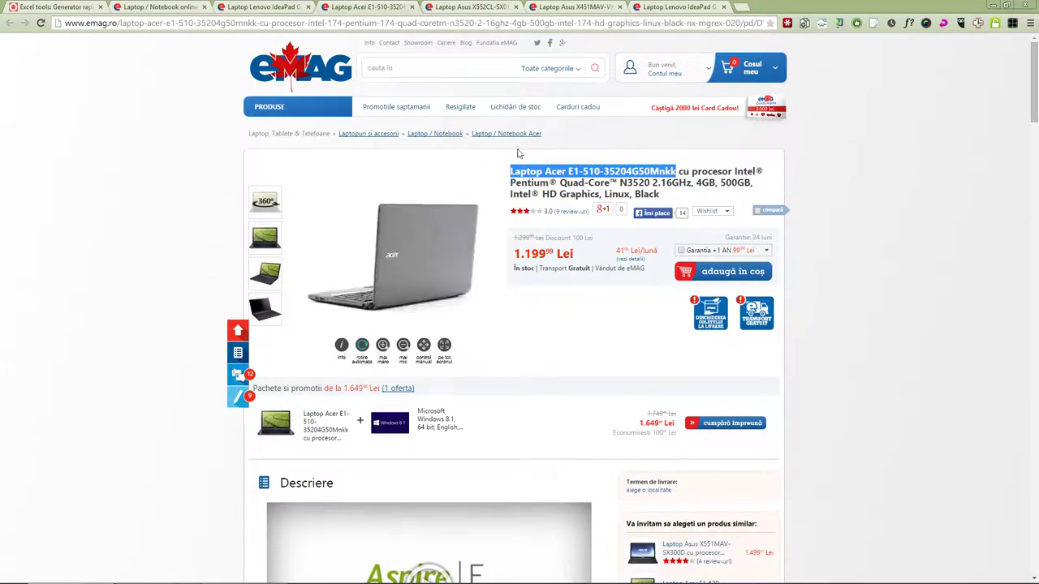
pyautogui.click(476, 6)
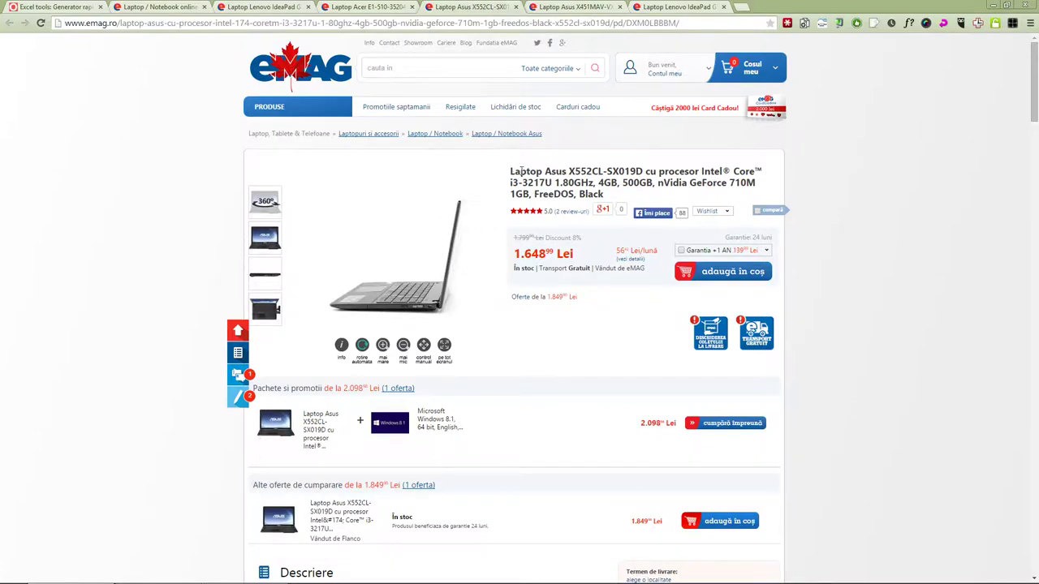
pyautogui.moveTo(511, 171); pyautogui.dragTo(639, 171)
pyautogui.hotkey('ctrl', 'c')
pyautogui.hotkey('alt', 'Tab')
pyautogui.press('F2')
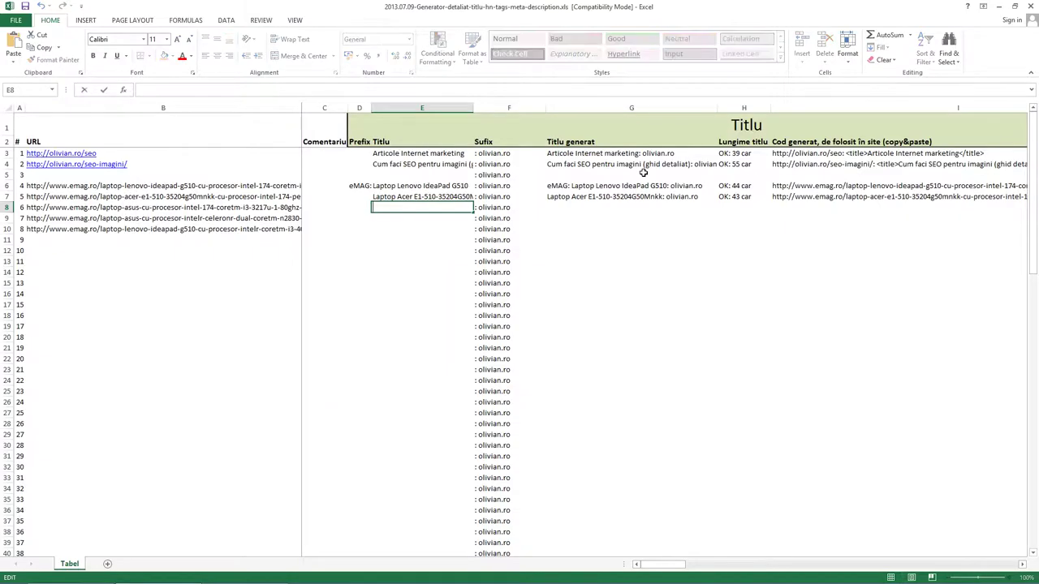
pyautogui.hotkey('ctrl', 'v')
pyautogui.press('Return')
# Copy the Asus X451MAV-VX278P model name from Chrome into cell E9.
pyautogui.hotkey('alt', 'Tab')
pyautogui.hotkey('ctrl', 'Tab')
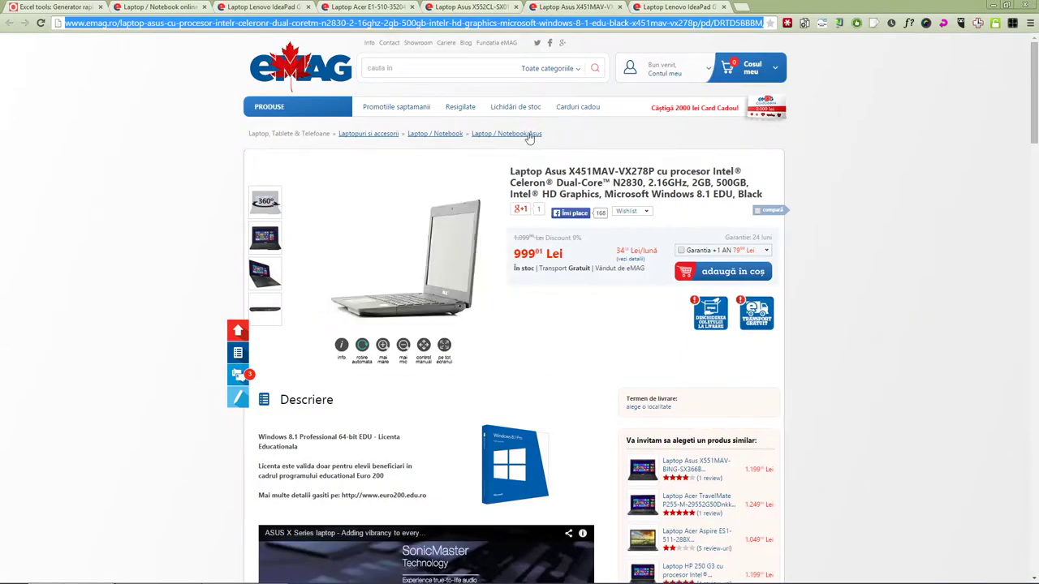
pyautogui.moveTo(511, 172); pyautogui.dragTo(655, 171)
pyautogui.hotkey('ctrl', 'c')
pyautogui.hotkey('alt', 'Tab')
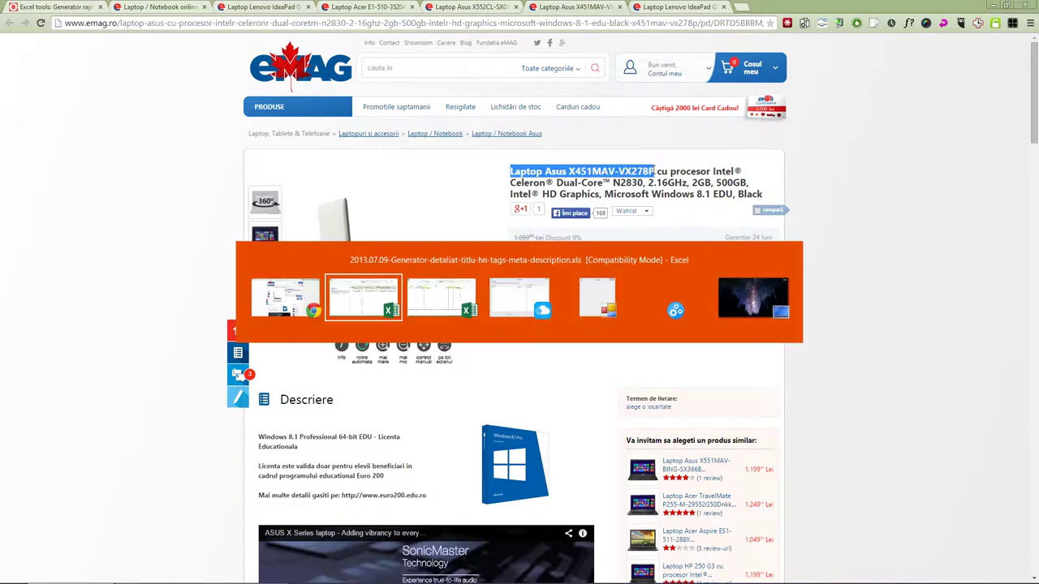
pyautogui.press('F2')
pyautogui.hotkey('ctrl', 'v')
pyautogui.press('Return')
# Put 'Laptop Lenovo IdeaPad G510' into E10 as plain text, replacing a formatted paste.
pyautogui.hotkey('alt', 'Tab')
pyautogui.hotkey('ctrl', 'Tab')
pyautogui.moveTo(511, 171); pyautogui.dragTo(694, 193)
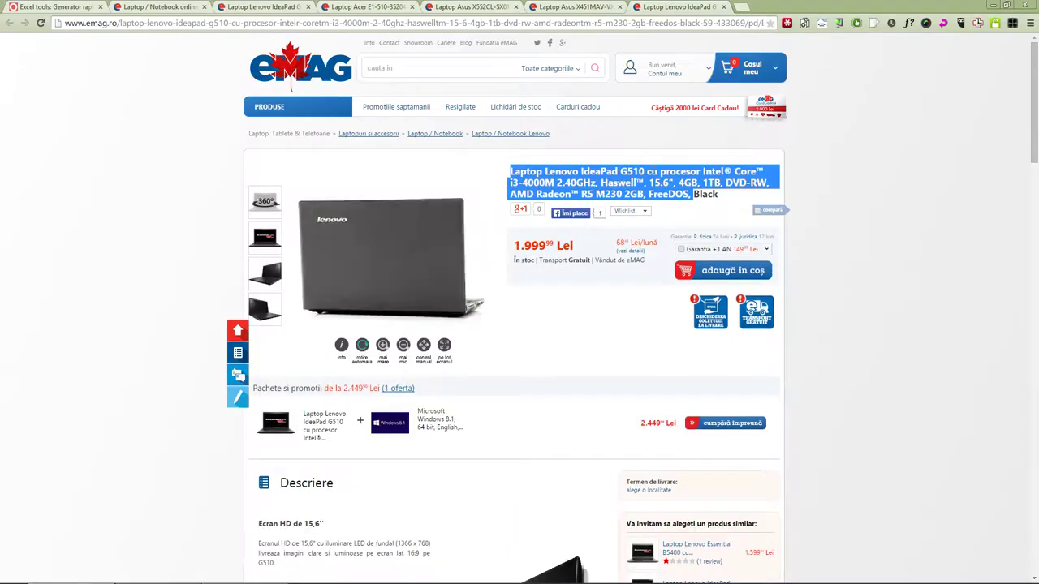
pyautogui.click(611, 165)
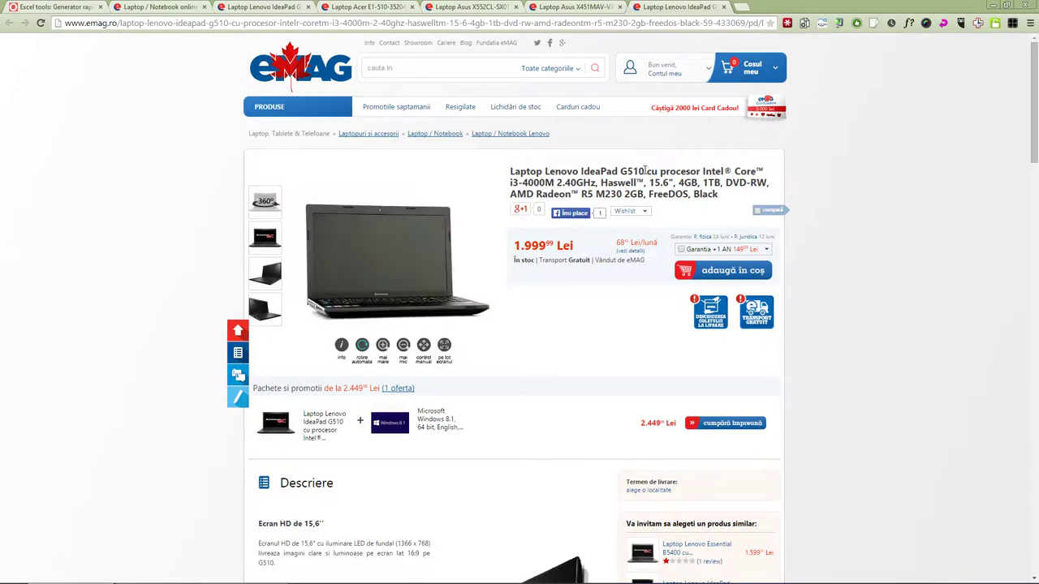
pyautogui.moveTo(645, 171); pyautogui.dragTo(512, 171)
pyautogui.hotkey('ctrl', 'c')
pyautogui.hotkey('alt', 'Tab')
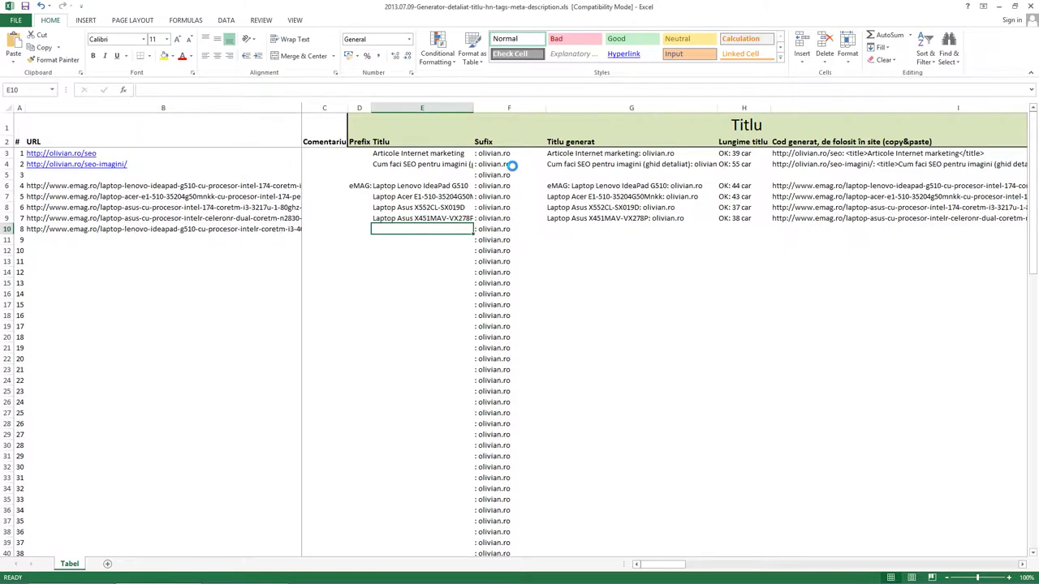
pyautogui.hotkey('ctrl', 'v')
pyautogui.hotkey('ctrl', 'z')
pyautogui.press('F2')
pyautogui.hotkey('ctrl', 'v')
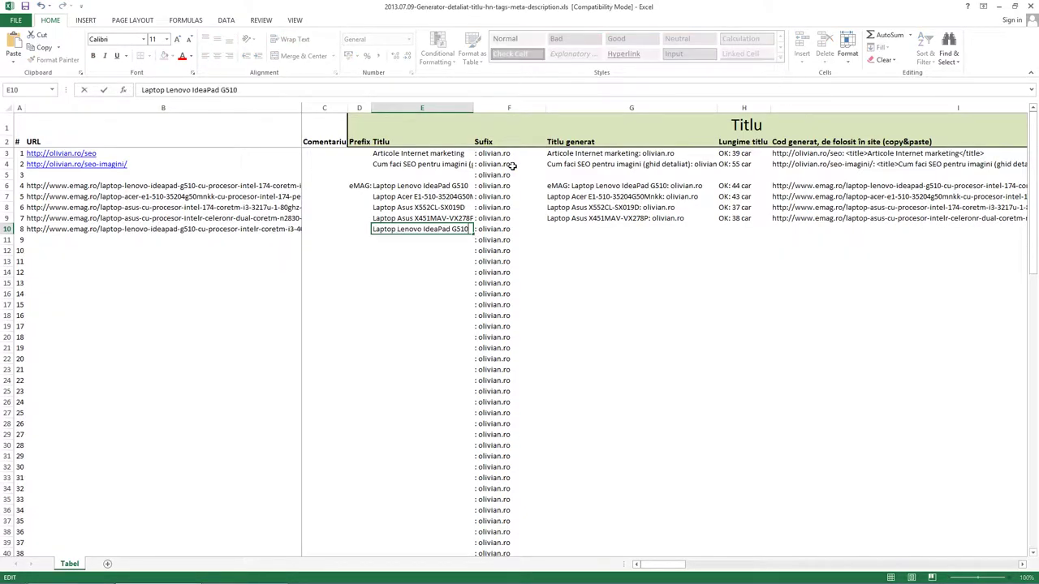
pyautogui.press('Return')
pyautogui.hotkey('alt', 'Tab')
# Load the olivian.ro meta title and meta description articles in new tabs.
pyautogui.hotkey('ctrl', 't')
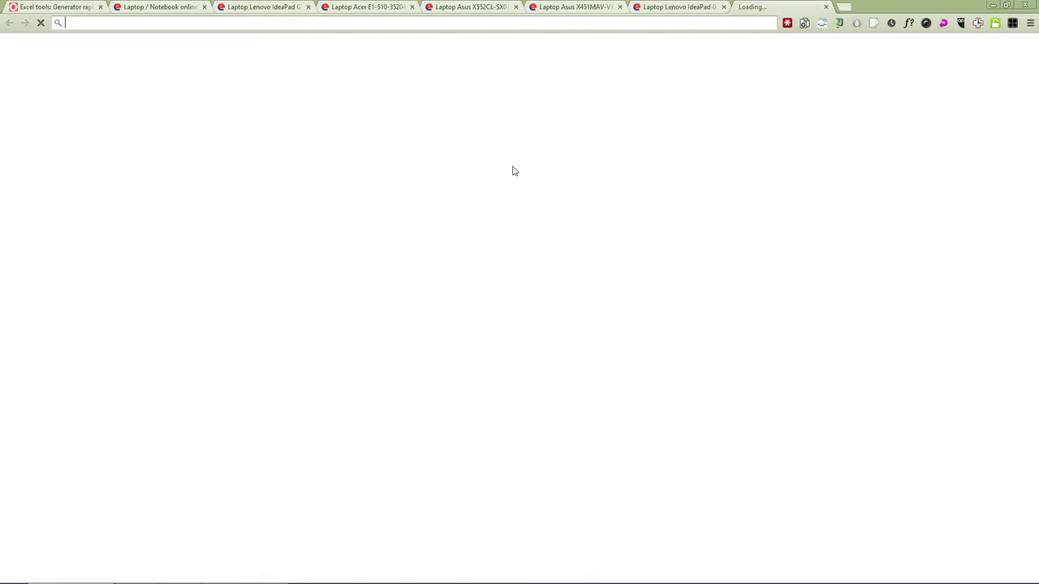
pyautogui.write('olivian.ro/meta')
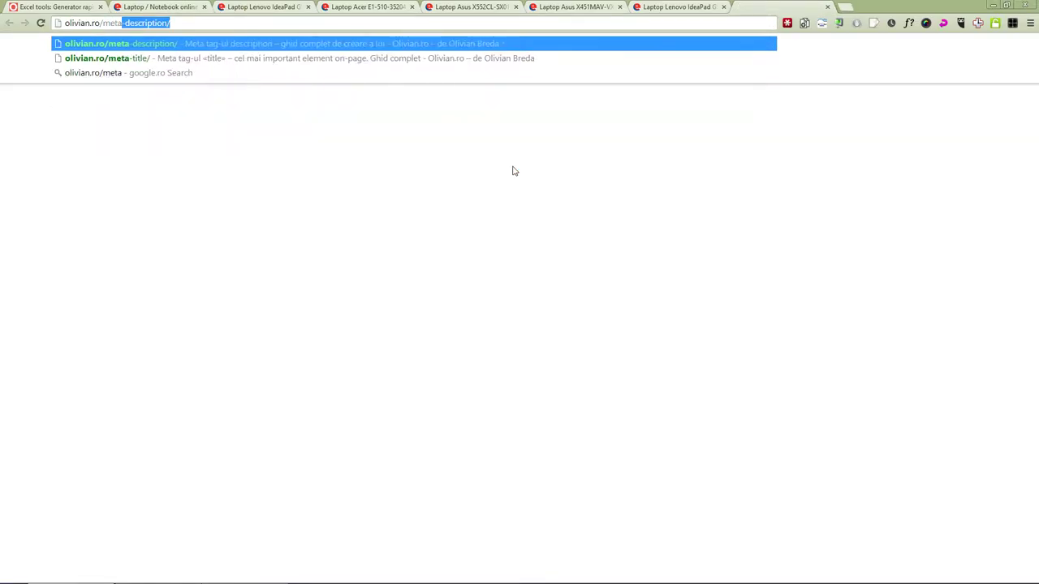
pyautogui.press('Return')
pyautogui.hotkey('ctrl', 'l')
pyautogui.write('oli')
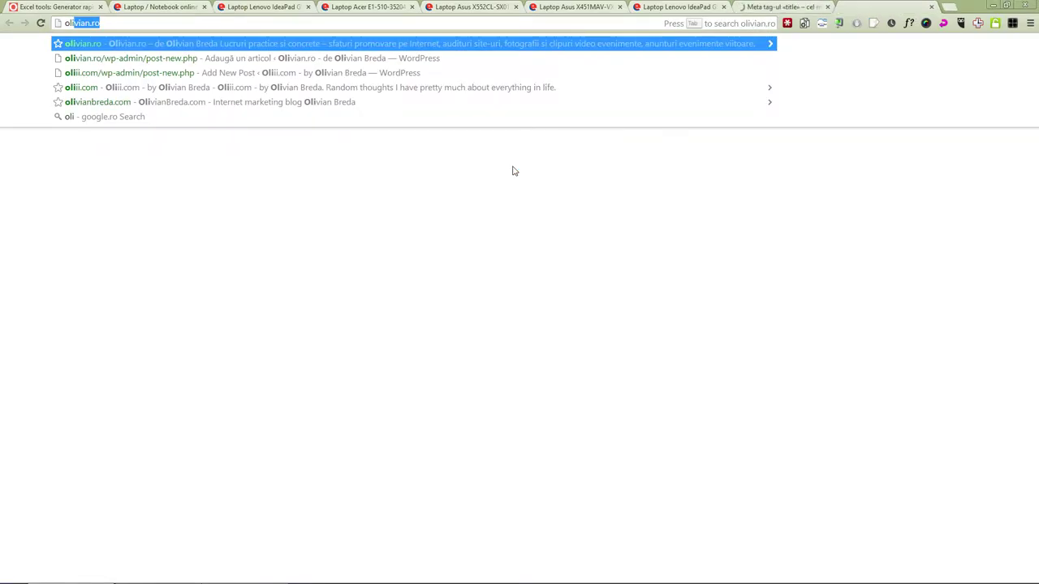
pyautogui.write('vian.ro/meta')
pyautogui.hotkey('alt', 'Return')
# Google 'olivian hn tags', open the first result, then return to Excel.
pyautogui.hotkey('ctrl', 'l')
pyautogui.press('BackSpace')
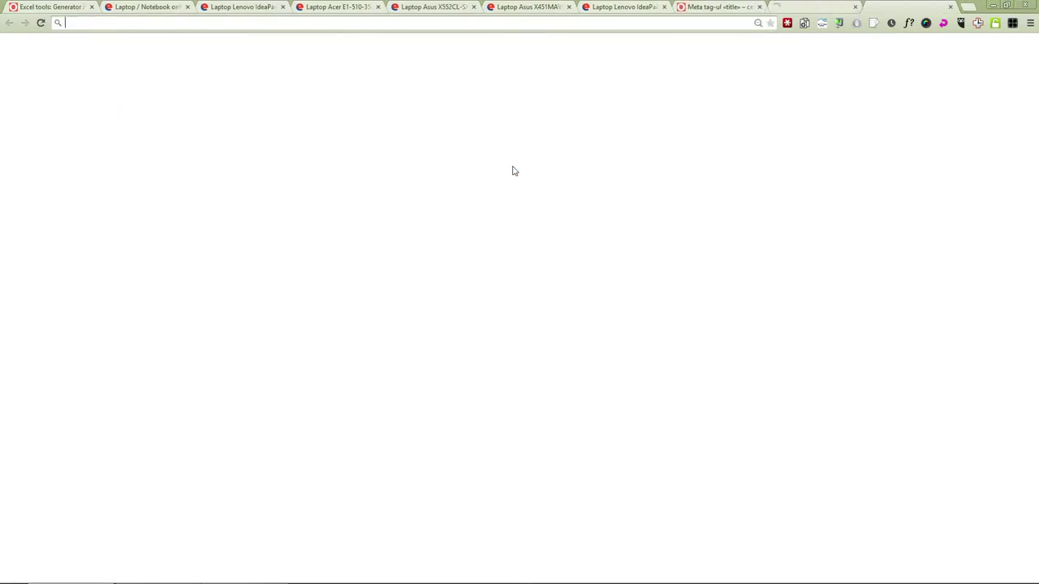
pyautogui.write('olivian.ro/hn ')
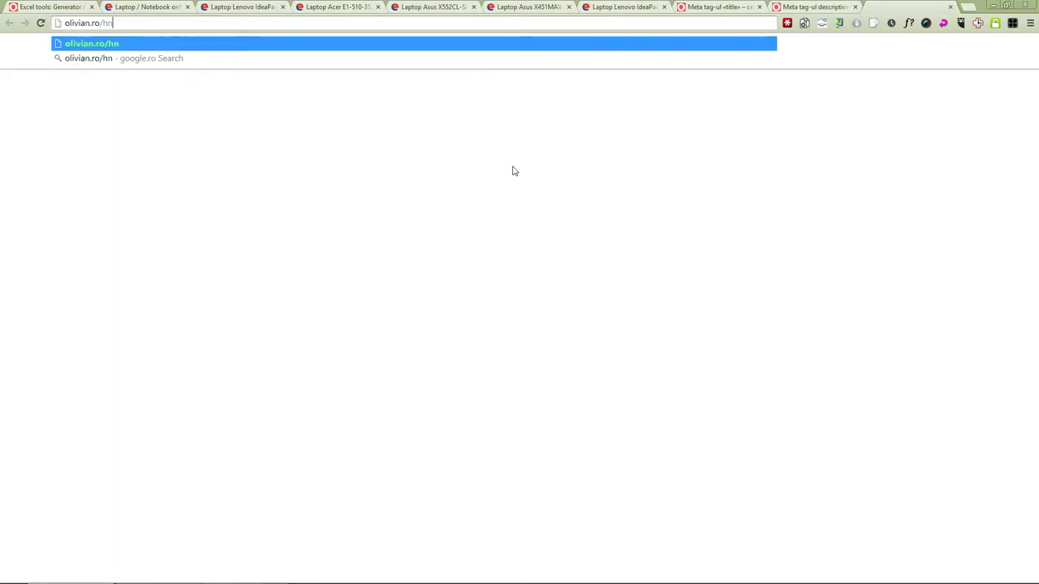
pyautogui.write('tags')
pyautogui.hotkey('ctrl', 'Left')
pyautogui.hotkey('ctrl', 'Left')
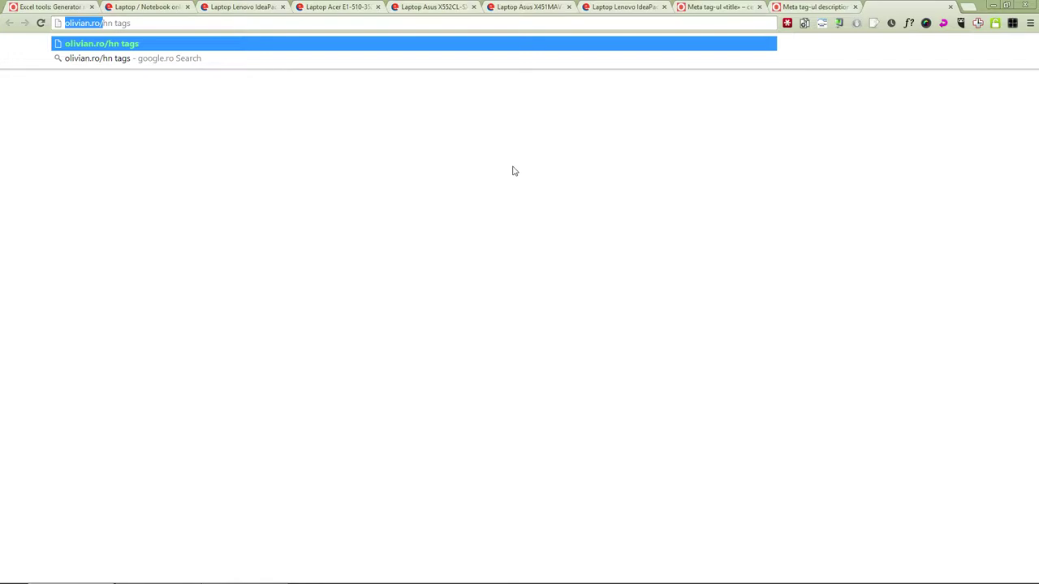
pyautogui.write('olivian')
pyautogui.press('Return')
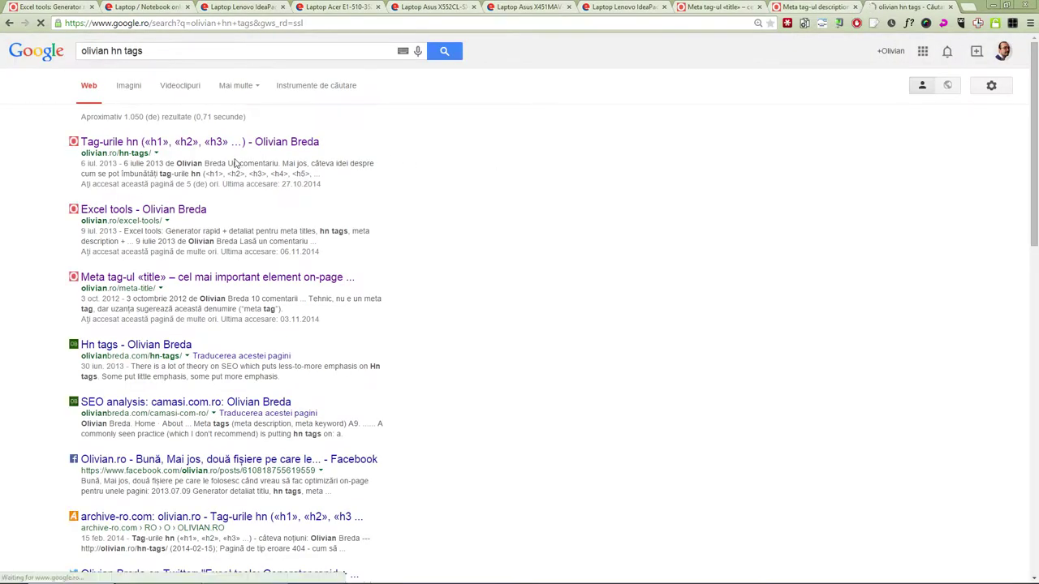
pyautogui.click(234, 145)
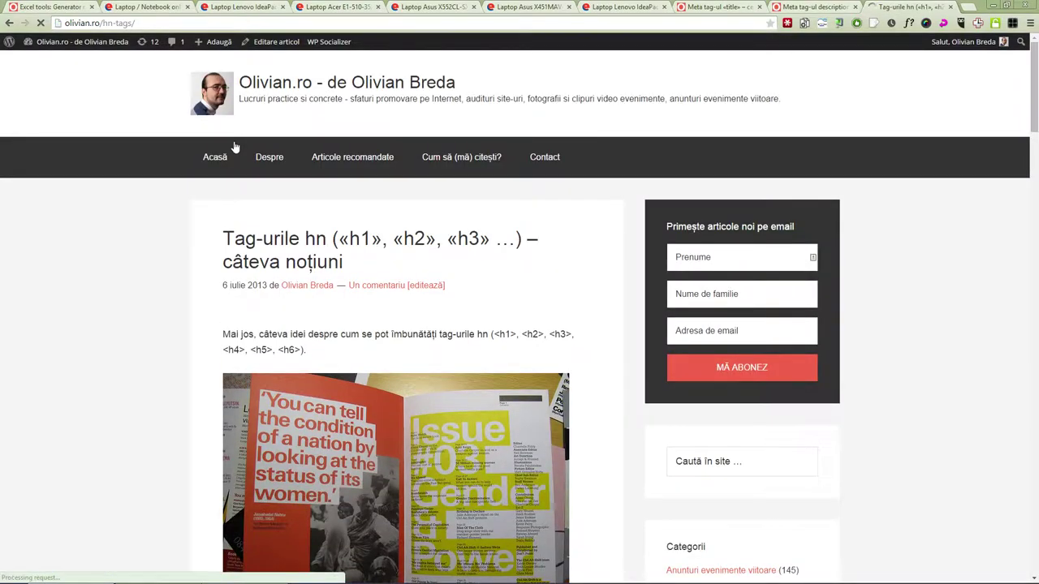
pyautogui.hotkey('ctrl', 'shift', 'Tab')
pyautogui.hotkey('ctrl', 'shift', 'Tab')
pyautogui.hotkey('alt', 'Tab')
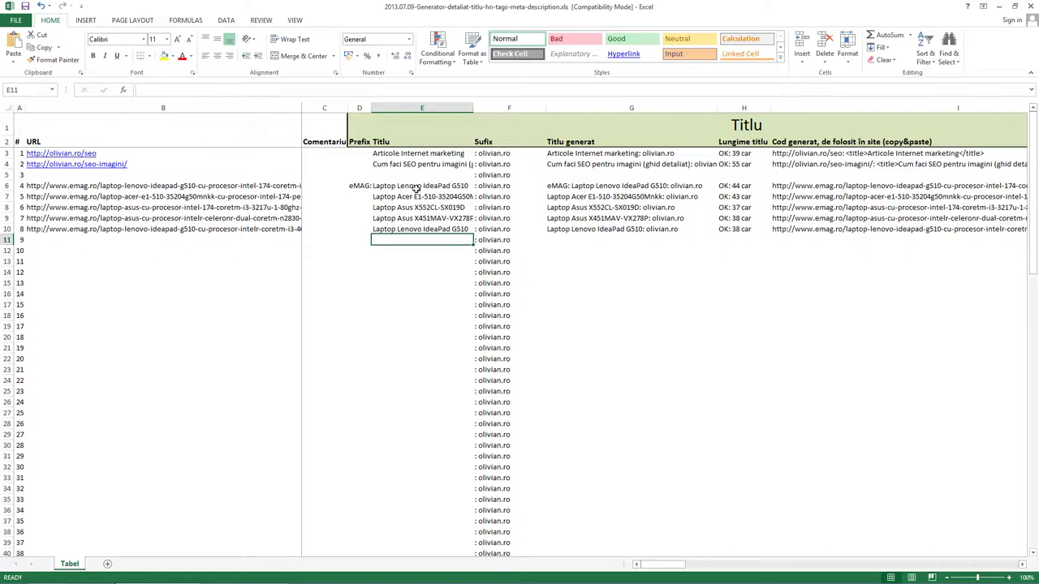
# Select the laptop titles E6:E10 and suffixes F6:F10, dismissing the Quick Analysis options.
pyautogui.moveTo(407, 185); pyautogui.dragTo(411, 227)
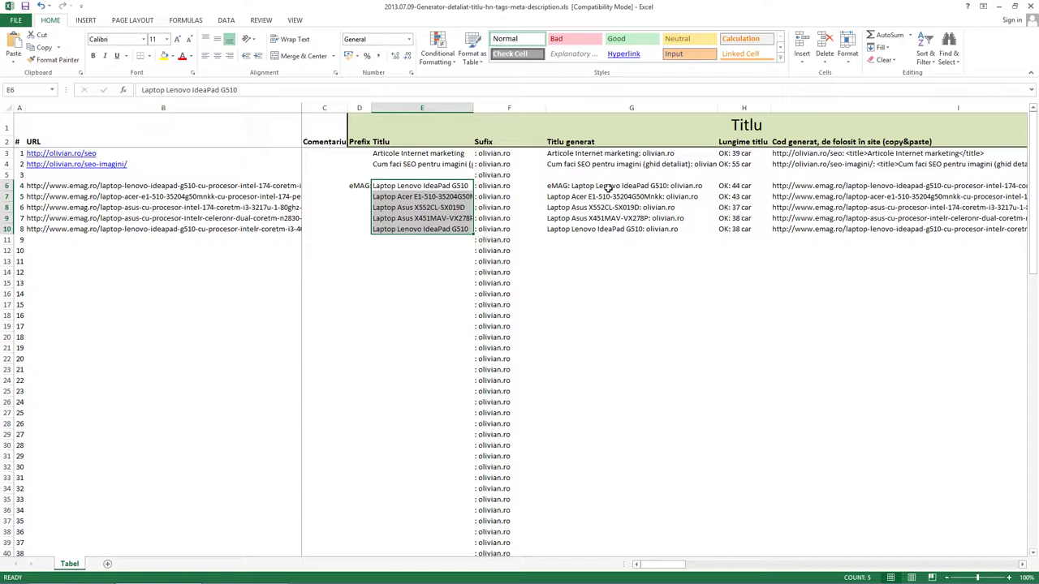
pyautogui.click(481, 186)
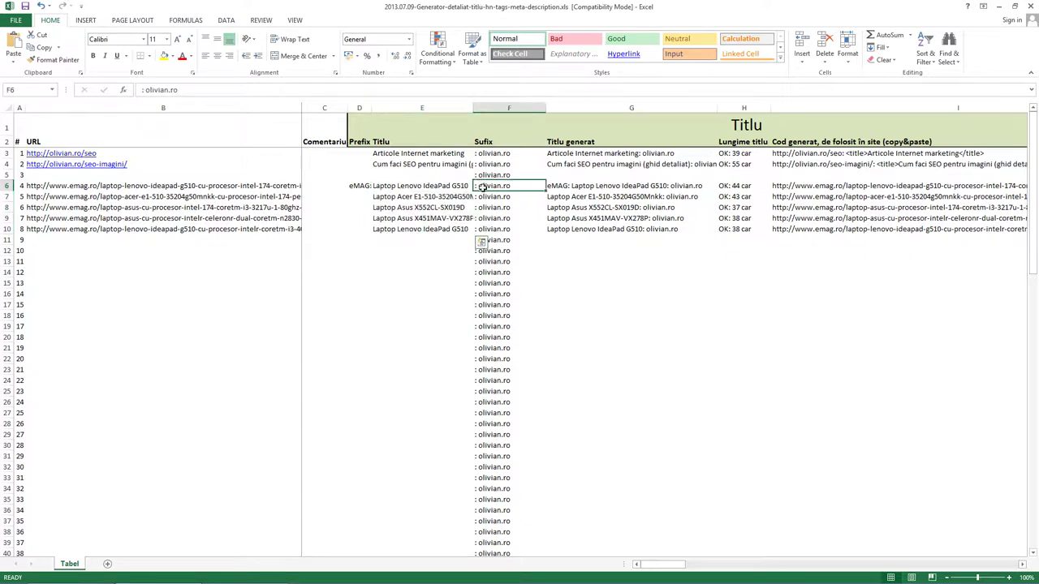
pyautogui.moveTo(481, 186); pyautogui.dragTo(488, 226)
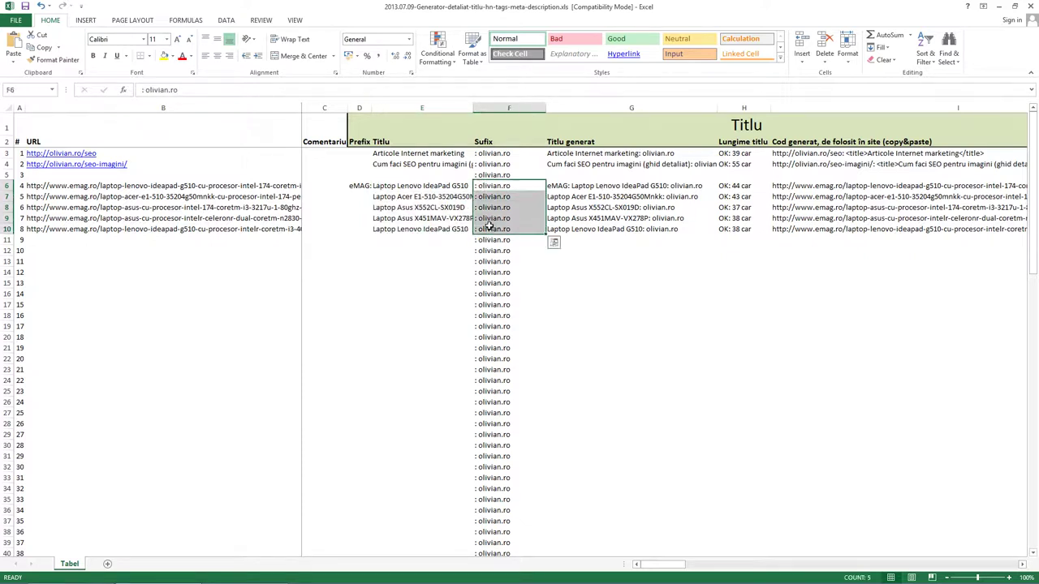
pyautogui.hotkey('ctrl', 'q')
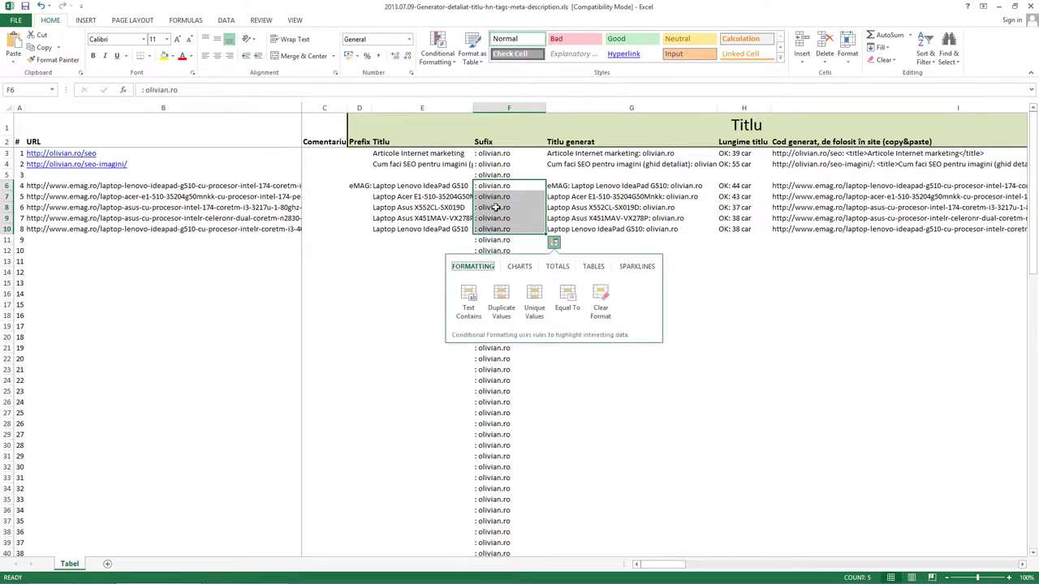
pyautogui.click(495, 185)
# Change the suffix in F3 to ': emag.ro'.
pyautogui.press('F2')
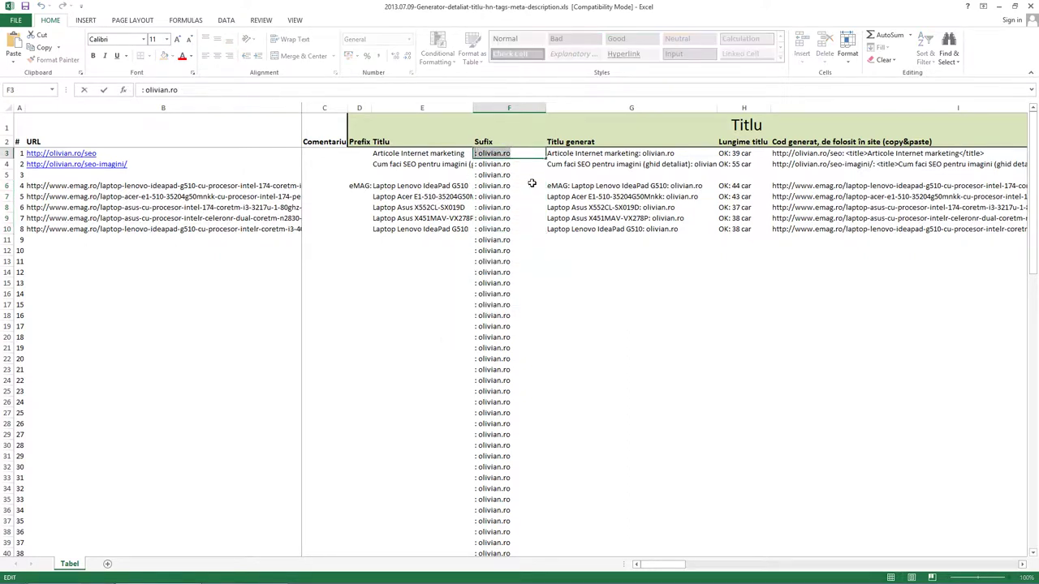
pyautogui.write('emag')
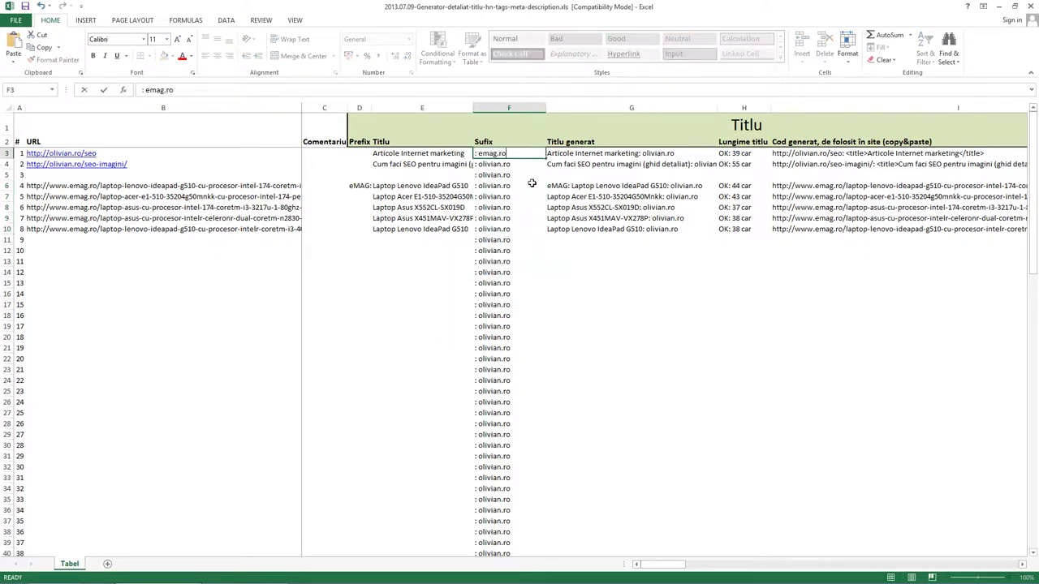
pyautogui.press('Return')
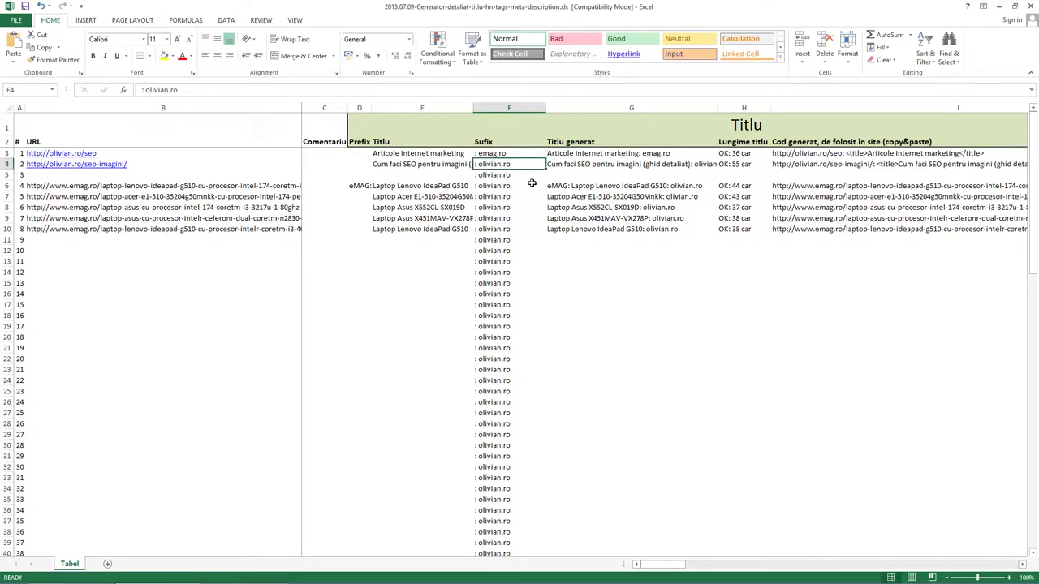
pyautogui.press('Up')
pyautogui.press('Down')
pyautogui.press('Up')
pyautogui.press('Down')
pyautogui.press('Up')
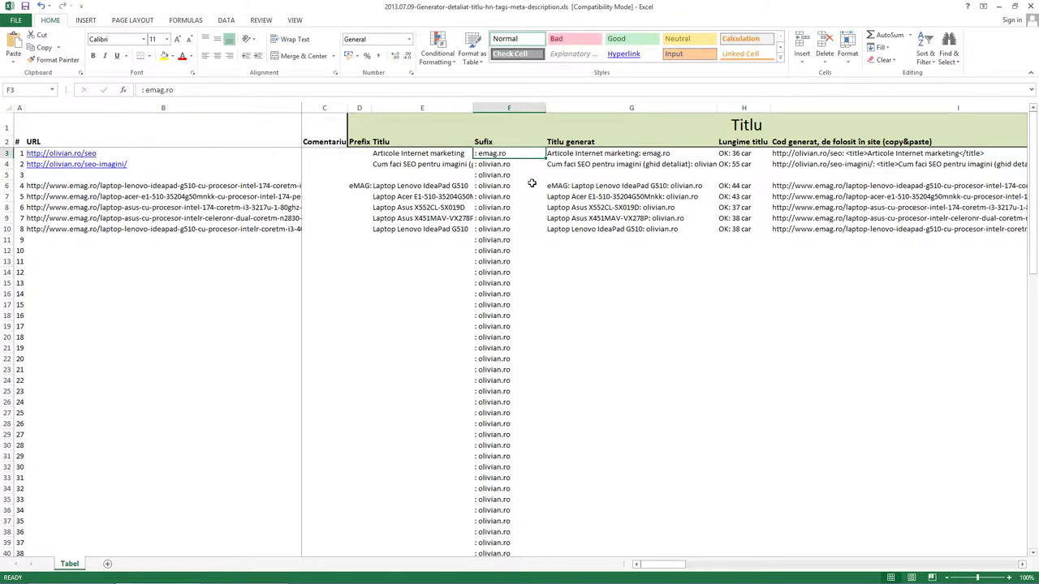
# Copy the F4 suffix down to row 100, then undo that paste.
pyautogui.press('Down')
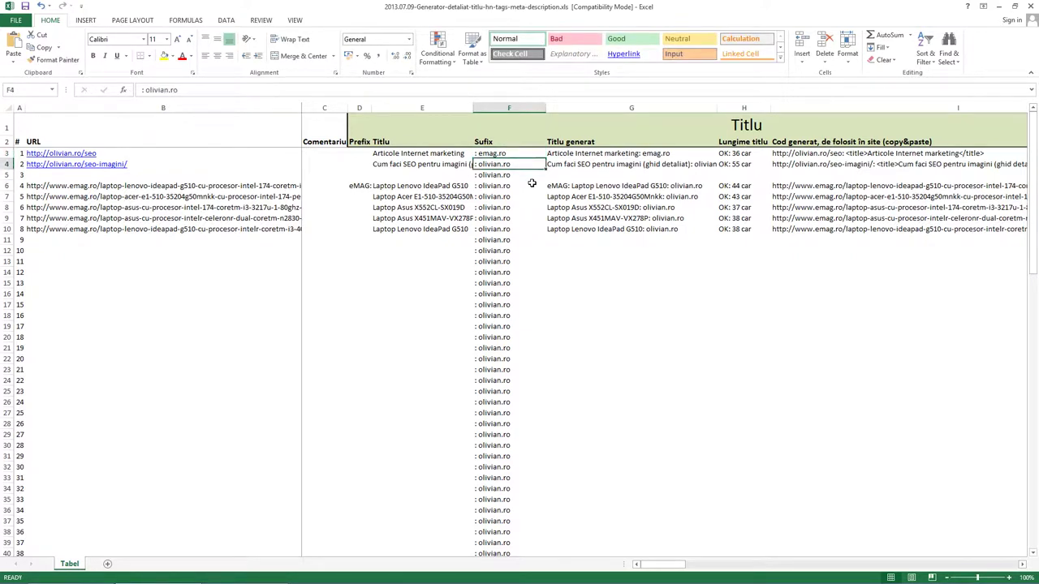
pyautogui.hotkey('ctrl', 'c')
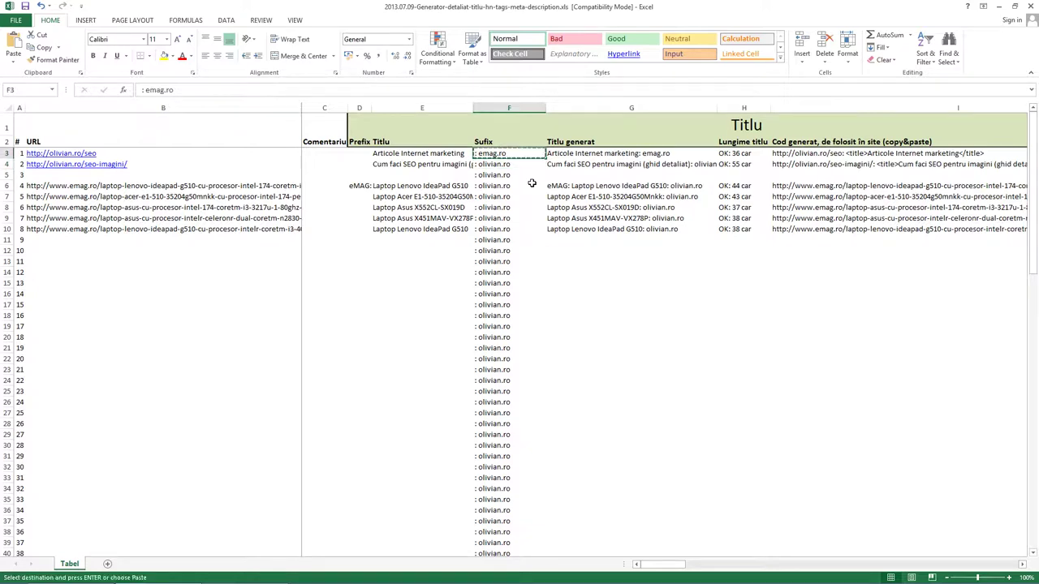
pyautogui.hotkey('ctrl', 'shift', 'Down')
pyautogui.hotkey('ctrl', 'v')
pyautogui.hotkey('ctrl', 'z')
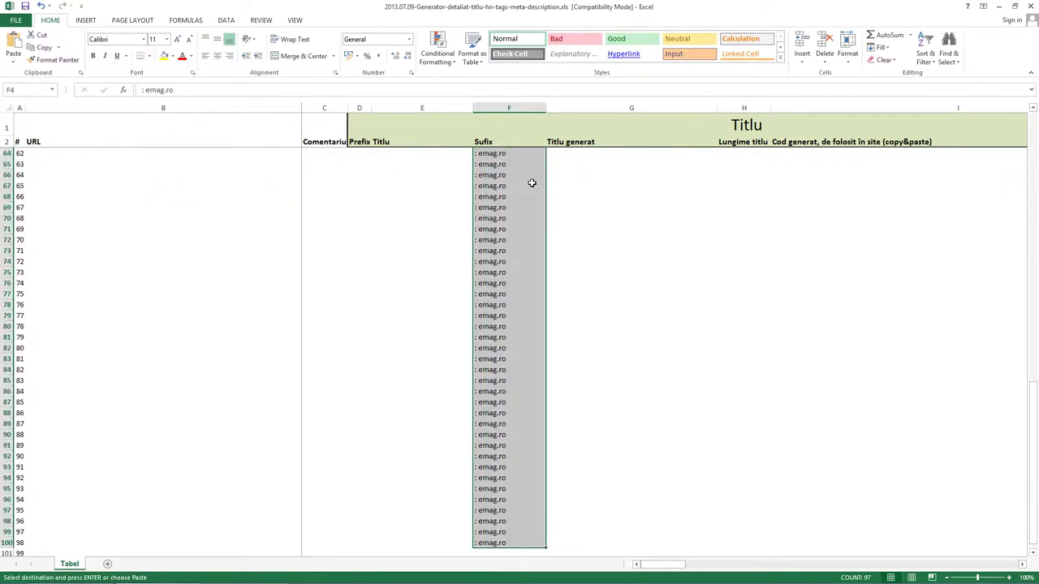
pyautogui.hotkey('ctrl', 'z')
pyautogui.press('Escape')
# Enter =F$3 in F4 and copy the formula down to F100.
pyautogui.press('Up')
pyautogui.press('Right')
pyautogui.press('Right')
pyautogui.press('Right')
pyautogui.press('Right')
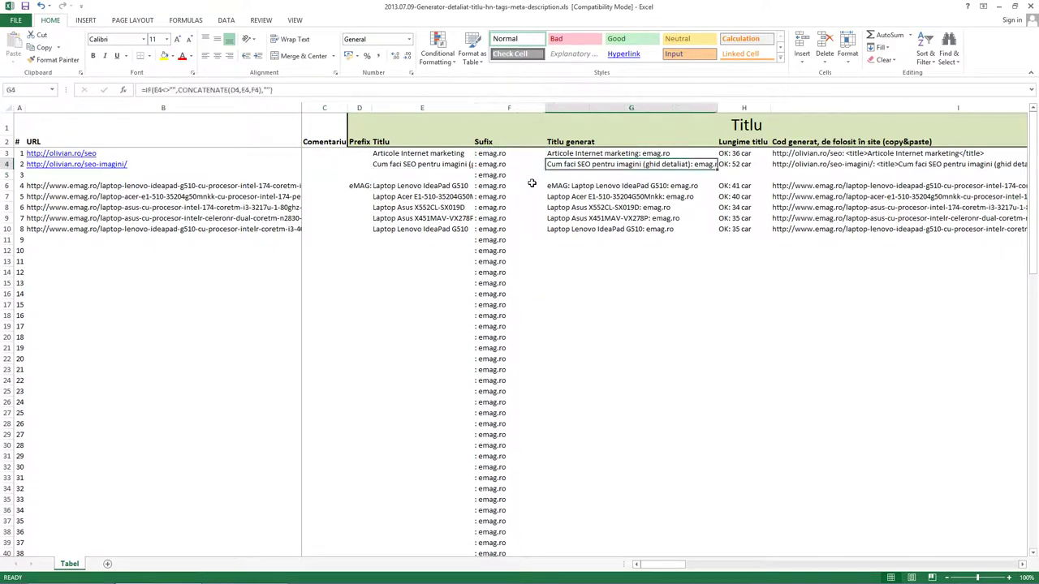
pyautogui.press('Left')
pyautogui.press('F2')
pyautogui.write('=')
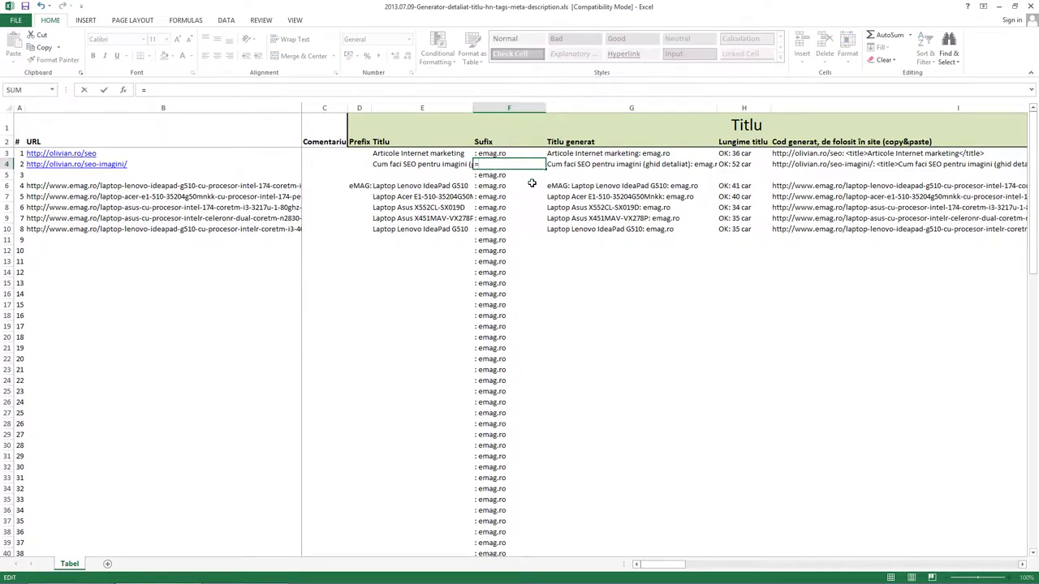
pyautogui.write('F$')
pyautogui.write('3')
pyautogui.hotkey('ctrl', 'Return')
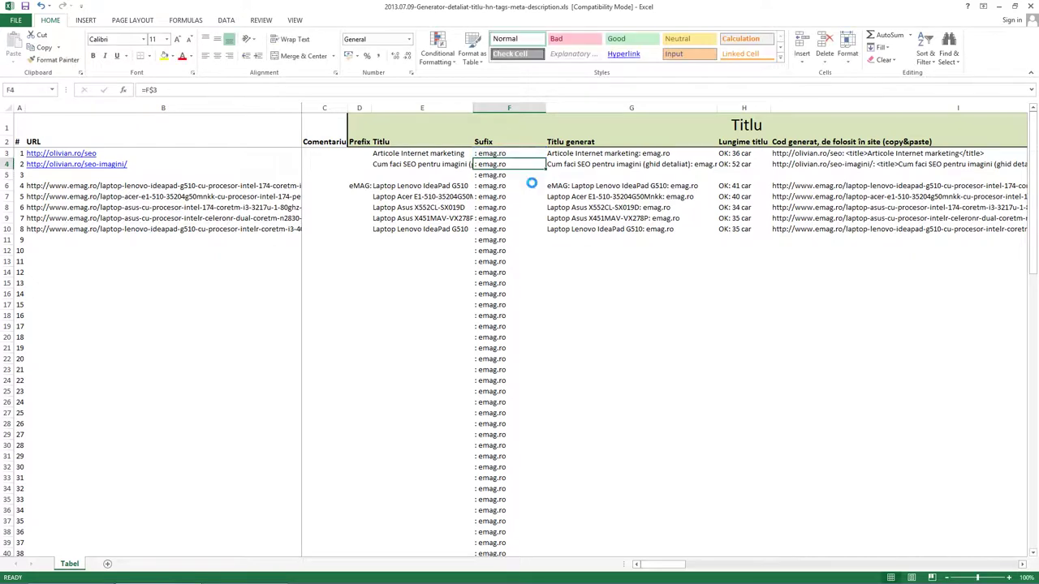
pyautogui.hotkey('ctrl', 'c')
pyautogui.press('Down')
pyautogui.hotkey('ctrl', 'shift', 'Down')
pyautogui.press('Up')
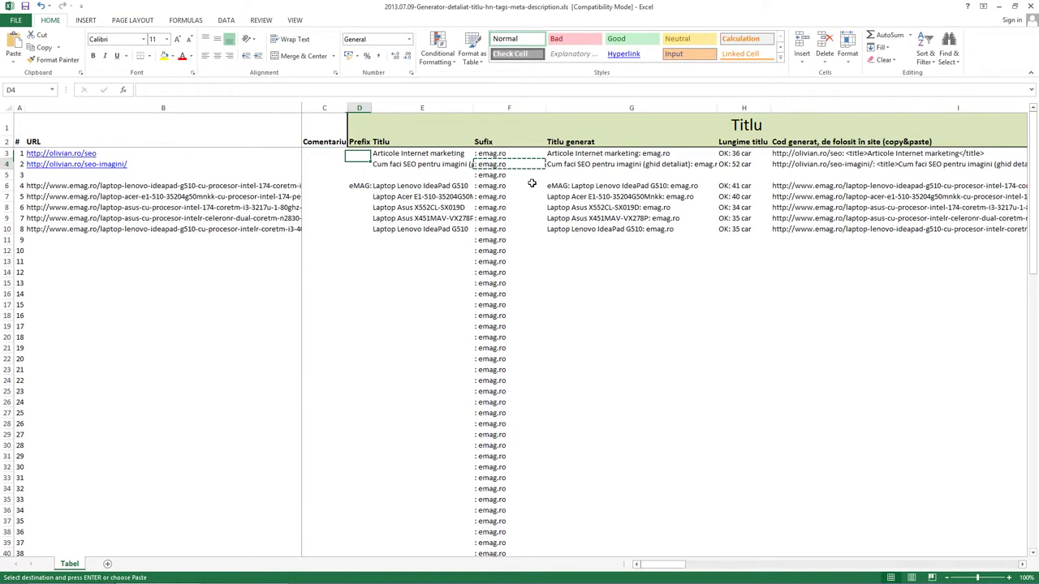
# Test a 'fsd' suffix in F3 to confirm F8 follows it, then undo.
pyautogui.press('Down')
pyautogui.press('Up')
pyautogui.press('Up')
pyautogui.write('fsd')
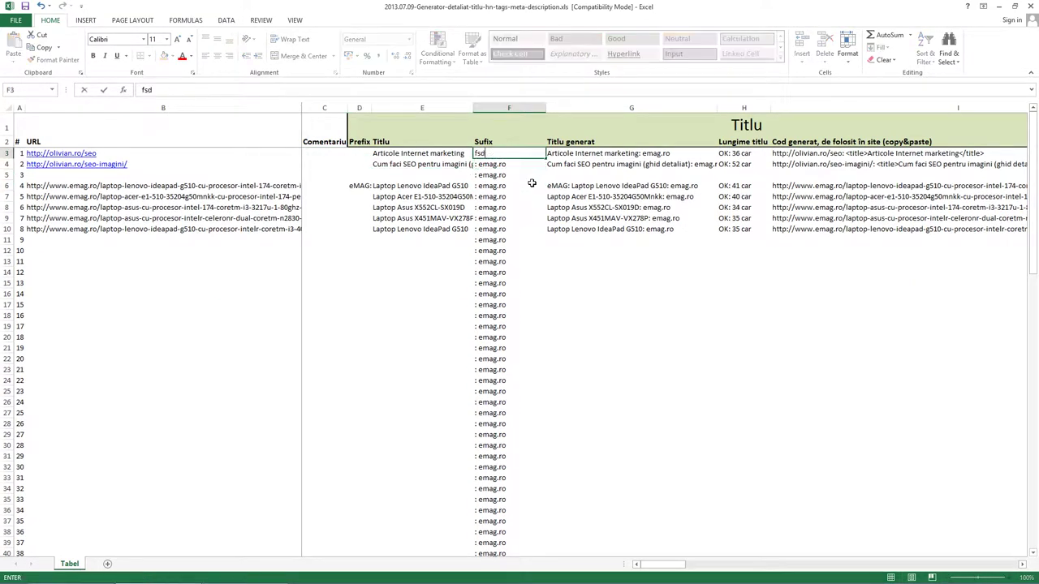
pyautogui.press('Return')
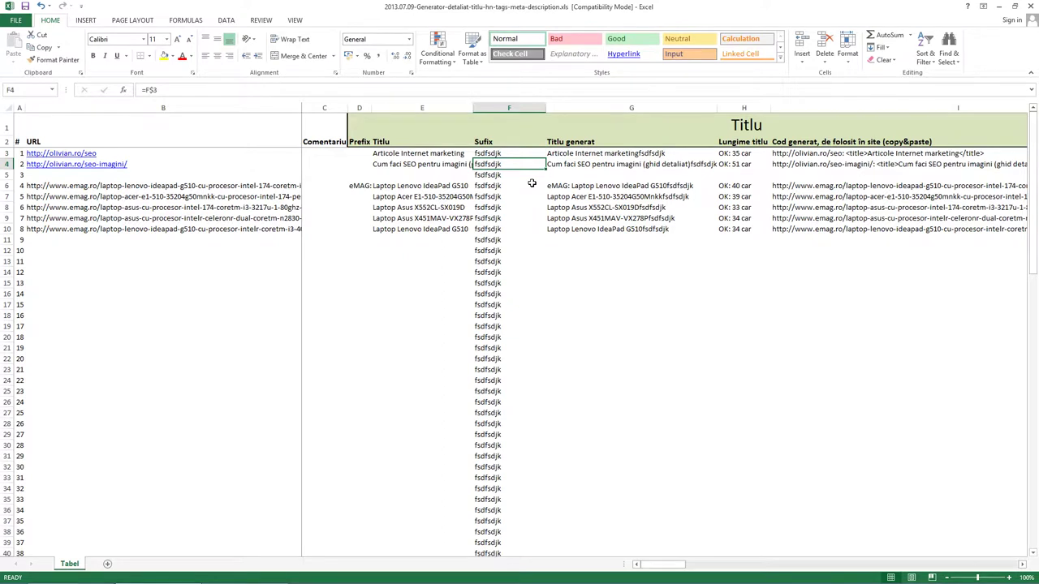
pyautogui.press('Down')
pyautogui.press('Down')
pyautogui.press('Down')
pyautogui.press('Down')
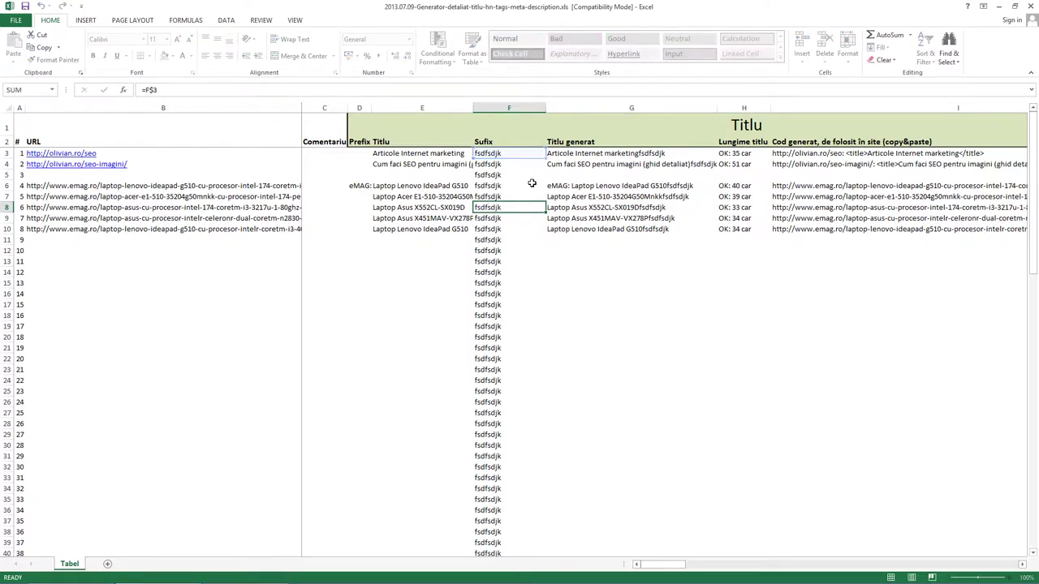
pyautogui.hotkey('ctrl', 'z')
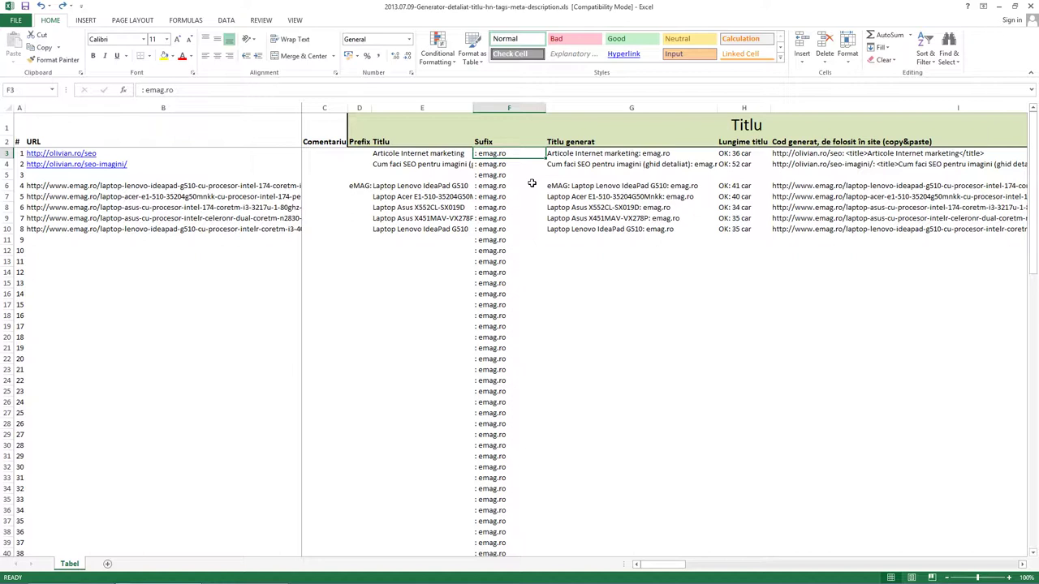
# Check F4's =F$3 formula, then override F8 with its own Emag suffix and copy it.
pyautogui.press('Down')
pyautogui.press('Down')
pyautogui.press('Down')
pyautogui.press('Down')
pyautogui.press('Up')
pyautogui.press('Up')
pyautogui.press('Up')
pyautogui.write('=F$3')
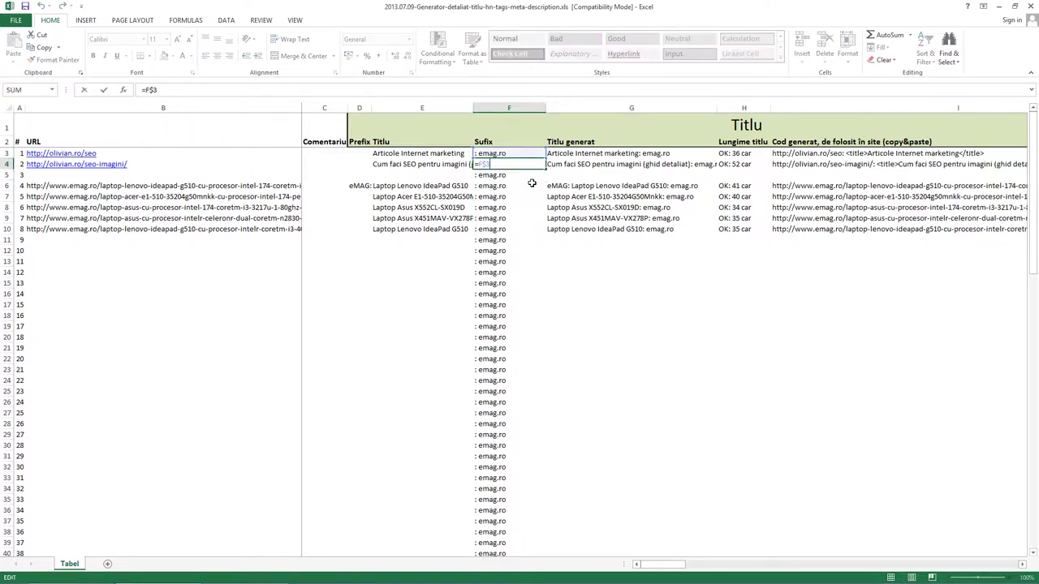
pyautogui.press('Return')
pyautogui.press('Down')
pyautogui.press('Down')
pyautogui.press('Down')
pyautogui.write('=F$3')
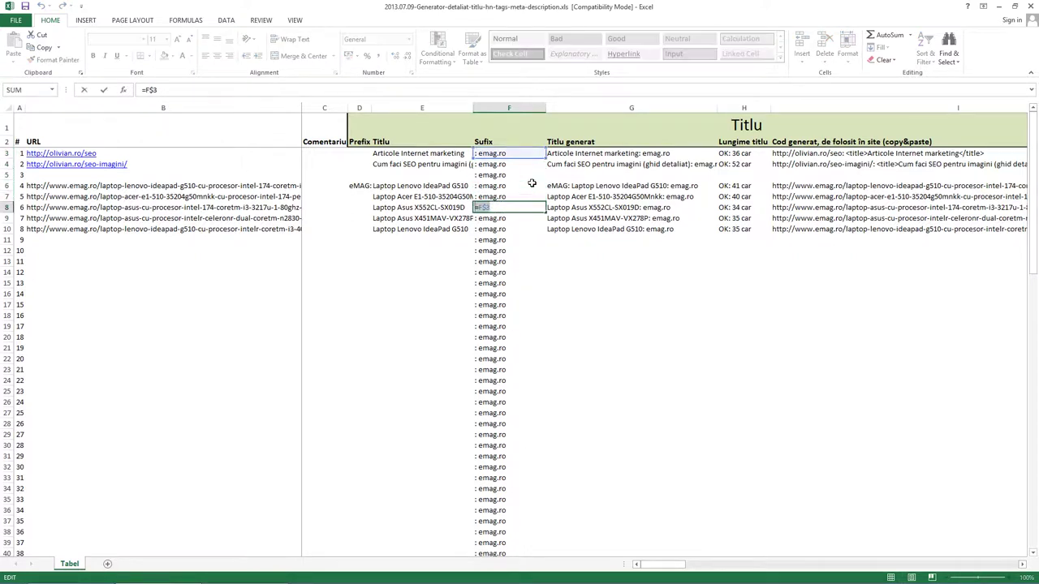
pyautogui.press('BackSpace')
pyautogui.press('BackSpace')
pyautogui.press('BackSpace')
pyautogui.write(': Emag.ro')
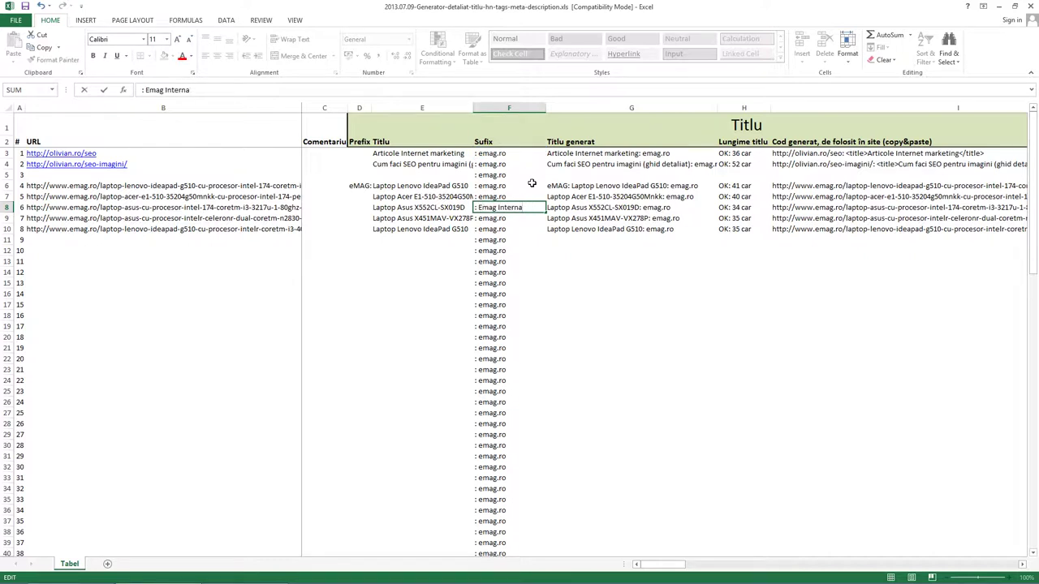
pyautogui.hotkey('ctrl', 'Return')
pyautogui.hotkey('ctrl', 'c')
# Paste the copied suffix into every row of the Sufix column.
pyautogui.press('Up')
pyautogui.press('Up')
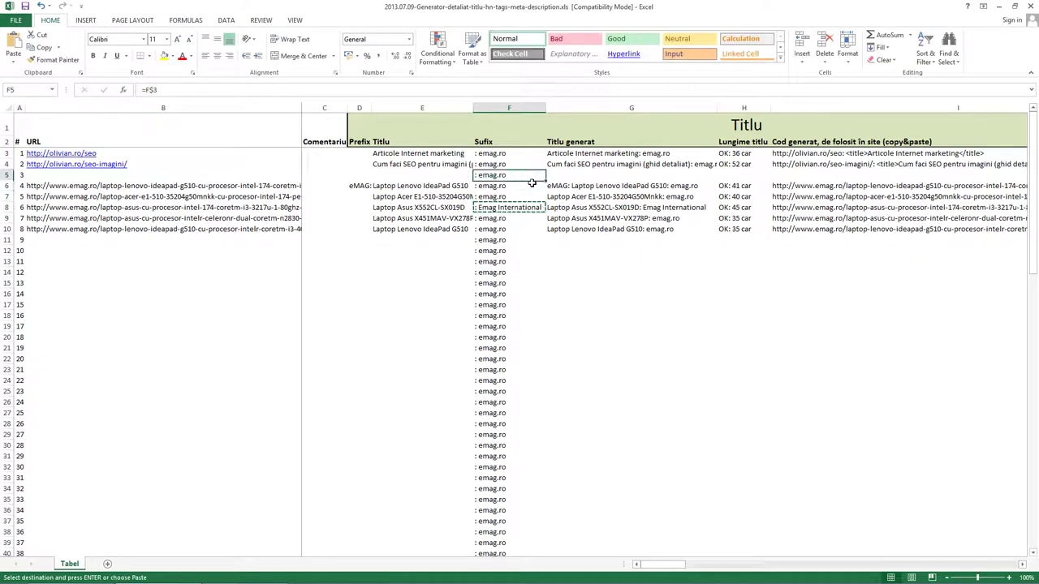
pyautogui.press('Up')
pyautogui.press('Up')
pyautogui.press('Up')
pyautogui.hotkey('ctrl', 'shift', 'Down')
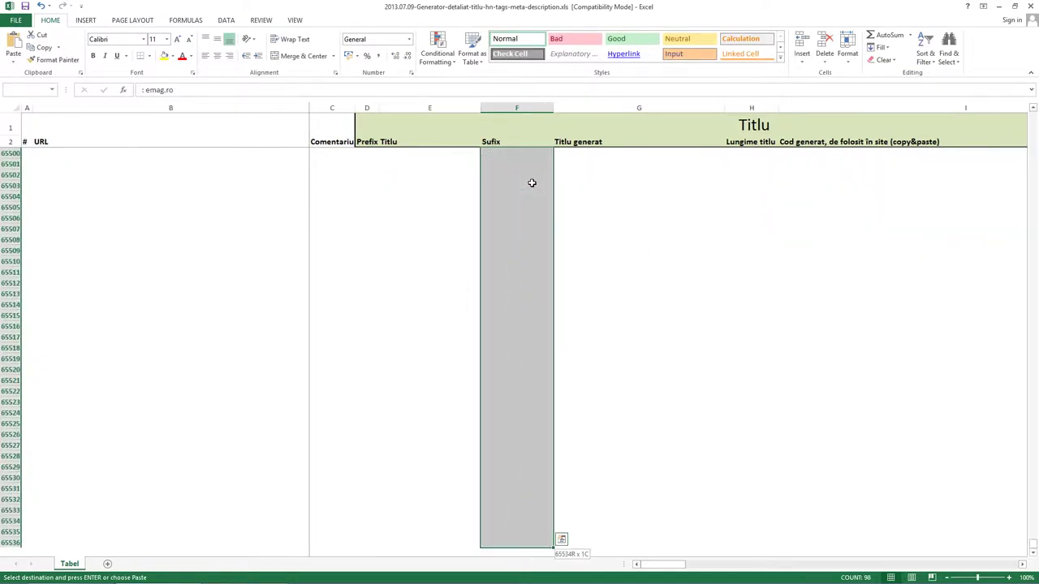
pyautogui.hotkey('ctrl', 'v')
pyautogui.hotkey('ctrl', 'Home')
# Edit the F8 suffix to 'Emag Com', discarding a =F$2 formula attempt.
pyautogui.press('Right')
pyautogui.press('Down')
pyautogui.press('Right')
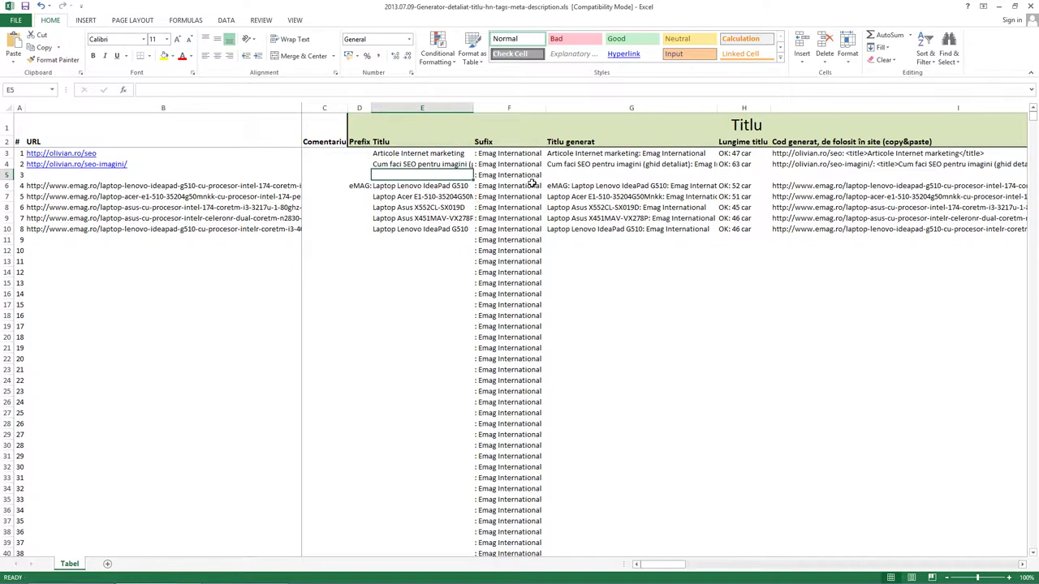
pyautogui.press('Right')
pyautogui.press('Down')
pyautogui.press('Down')
pyautogui.press('Down')
pyautogui.press('Down')
pyautogui.press('F2')
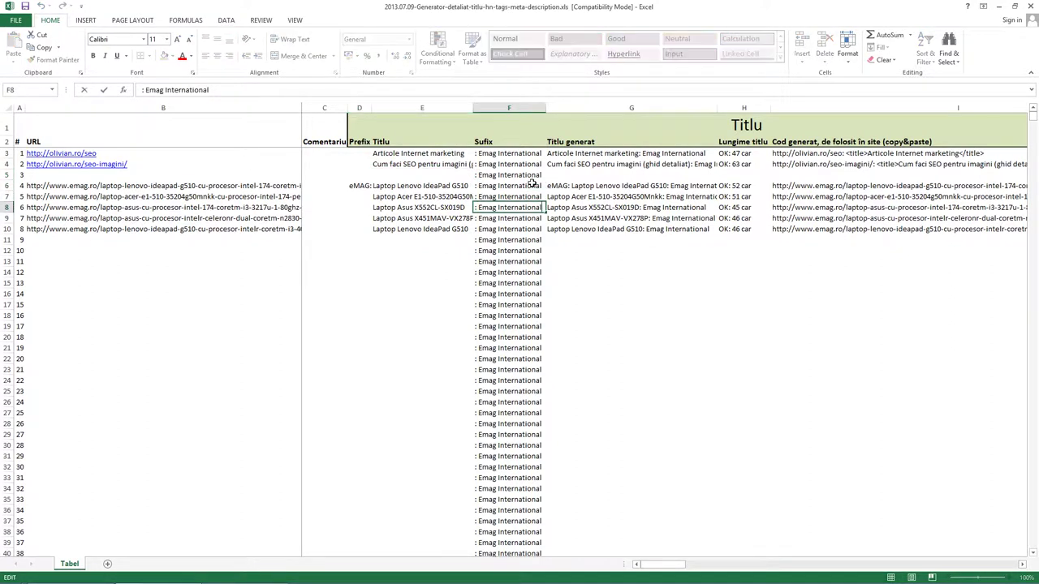
pyautogui.press('F2')
pyautogui.hotkey('shift', 'Home')
pyautogui.write('R')
pyautogui.hotkey('ctrl', 'Return')
pyautogui.write('=')
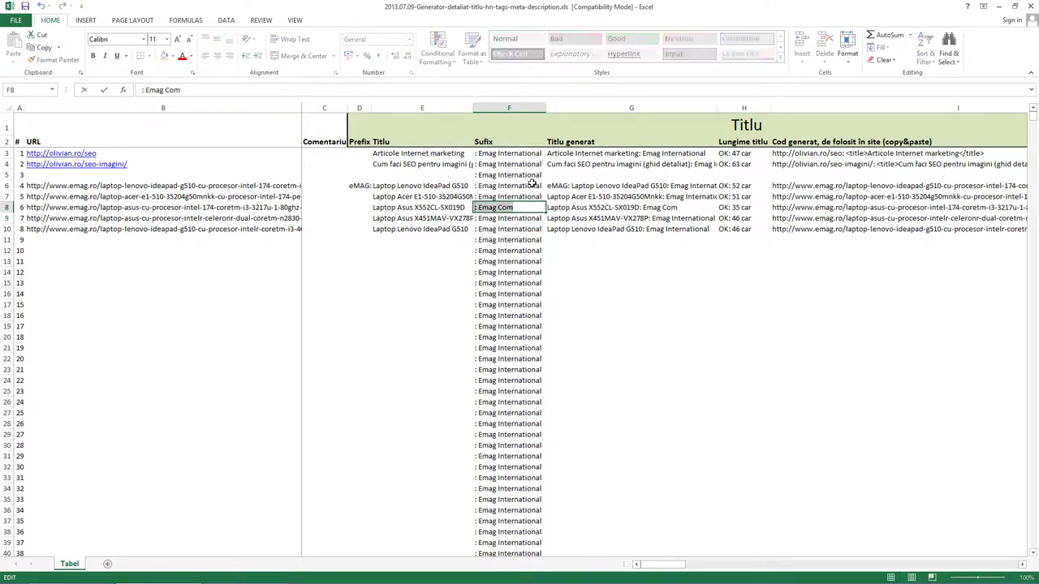
pyautogui.write('F')
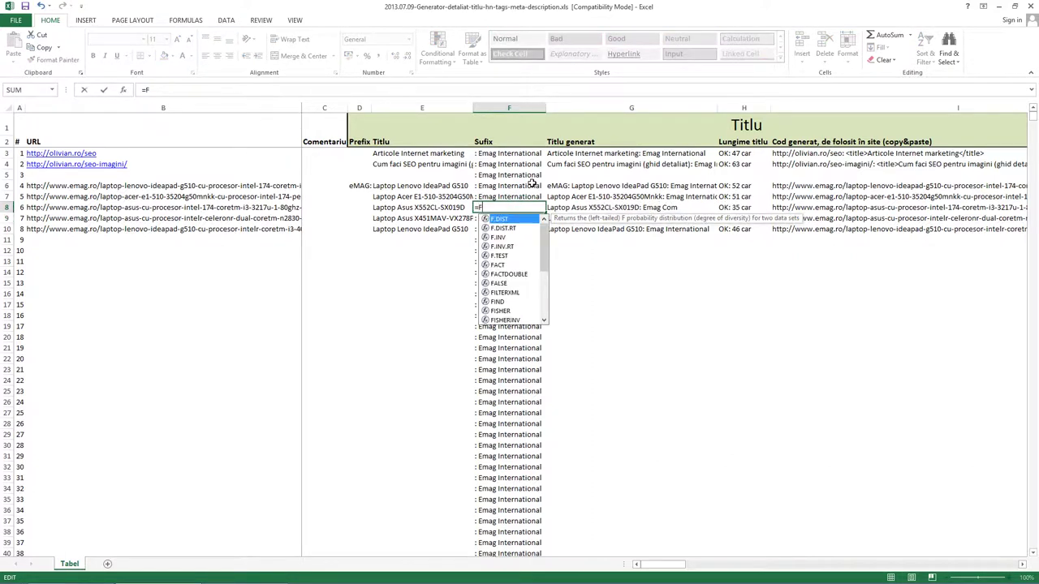
pyautogui.write('$2')
pyautogui.hotkey('ctrl', 'Return')
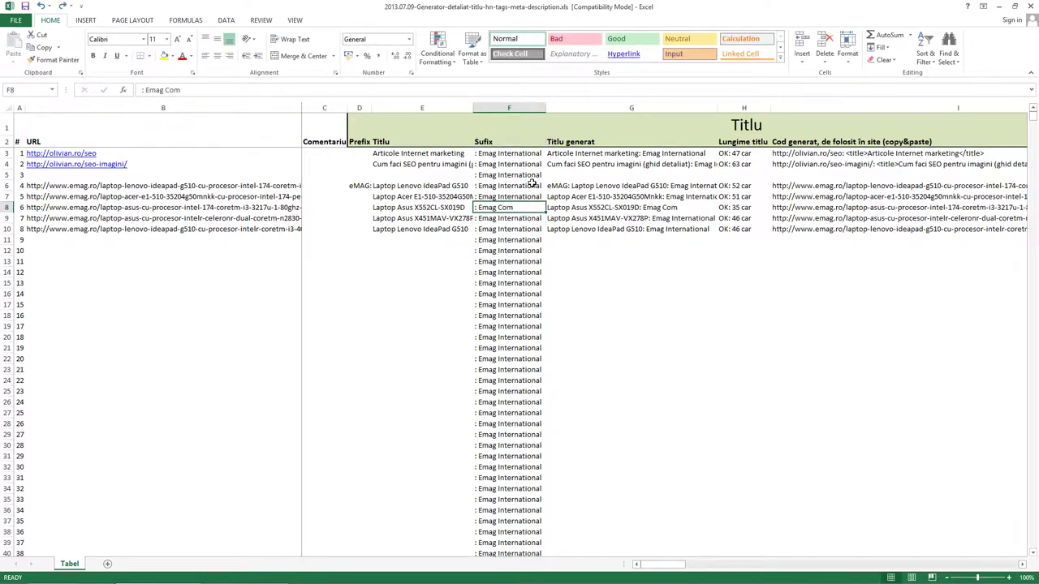
# Clear F8, then copy the Emag International suffix from F7 back into it.
pyautogui.press('Delete')
pyautogui.press('Up')
pyautogui.hotkey('ctrl', 'c')
pyautogui.press('Down')
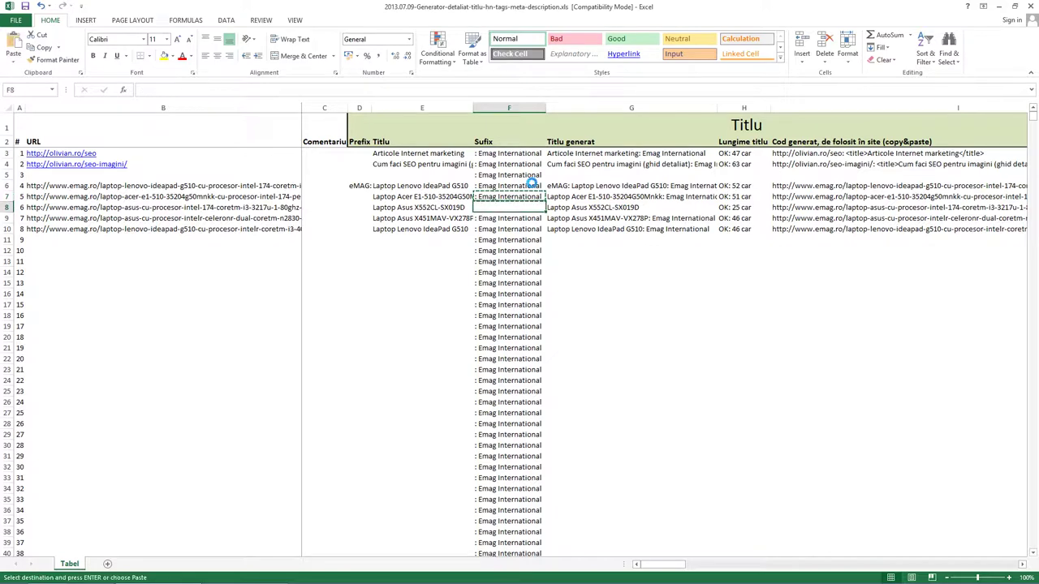
pyautogui.hotkey('ctrl', 'v')
# Delete every suffix from the top of the Sufix column down to its last row.
pyautogui.click(531, 185)
pyautogui.press('Up')
pyautogui.press('Up')
pyautogui.press('Up')
pyautogui.hotkey('ctrl', 'shift', 'Down')
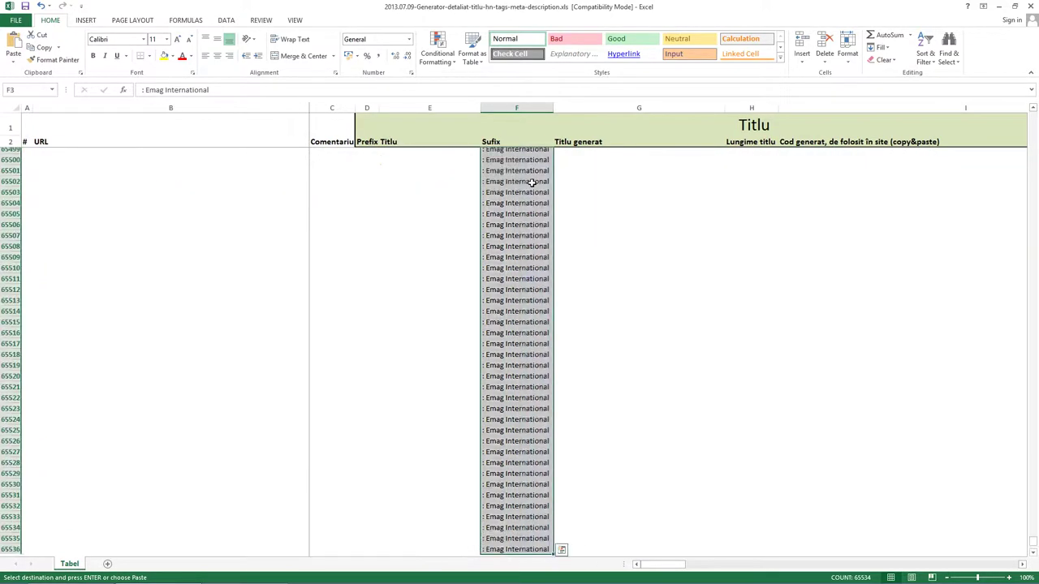
pyautogui.press('Delete')
pyautogui.hotkey('ctrl', 'Home')
pyautogui.press('Down')
pyautogui.press('Down')
pyautogui.press('Down')
# Enter the prefix 'eMAG:' in D6 and copy it down to D7:D10.
pyautogui.press('Delete')
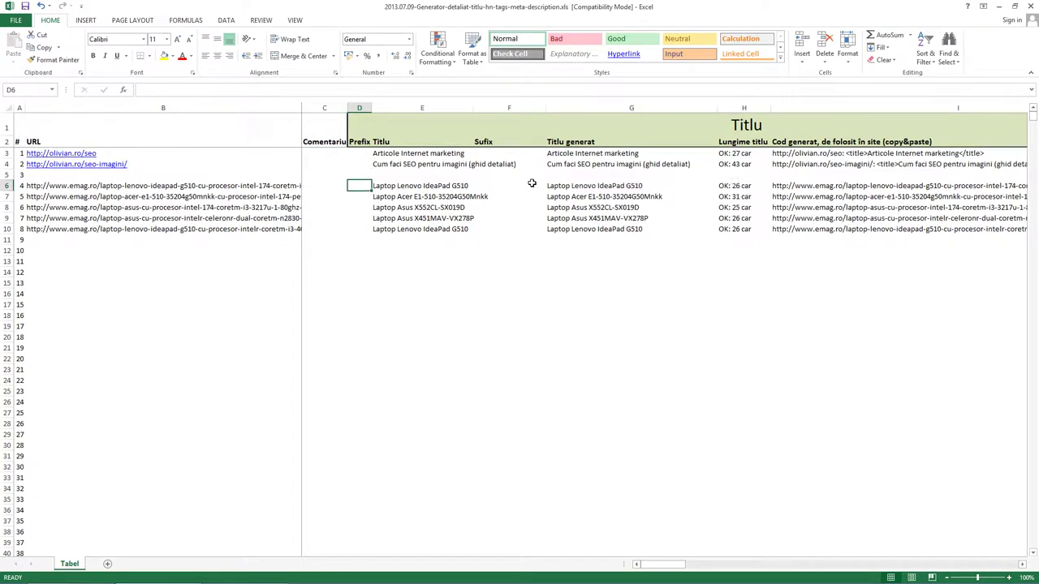
pyautogui.write('eMAG')
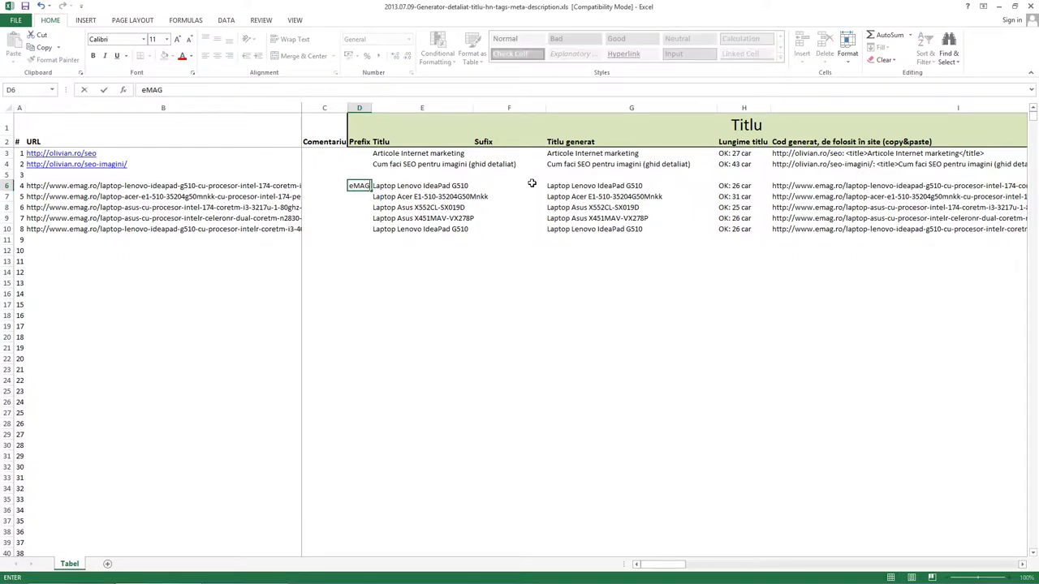
pyautogui.write(':')
pyautogui.press('Return')
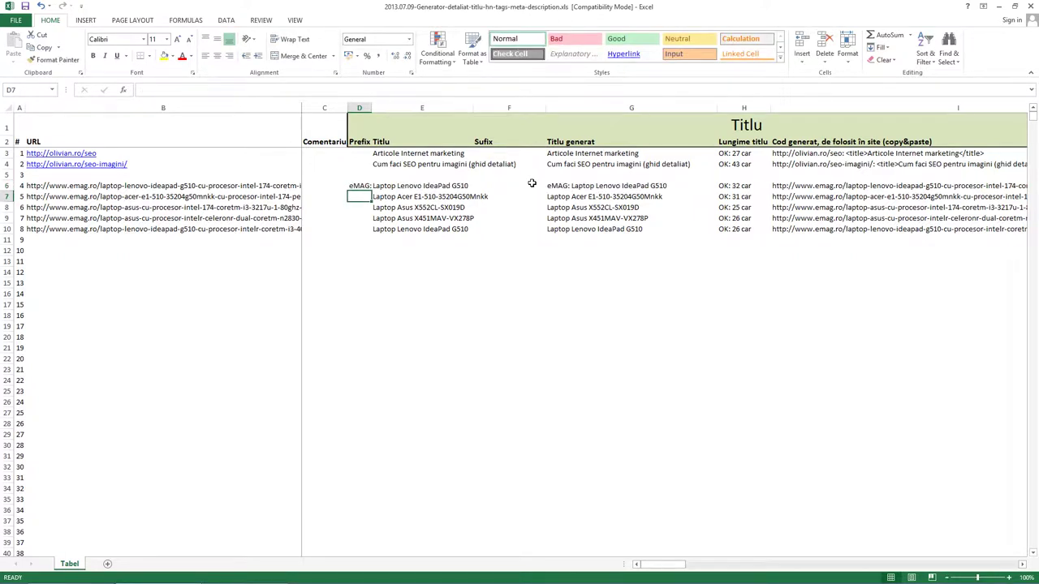
pyautogui.press('Up')
pyautogui.hotkey('ctrl', 'c')
pyautogui.press('Down')
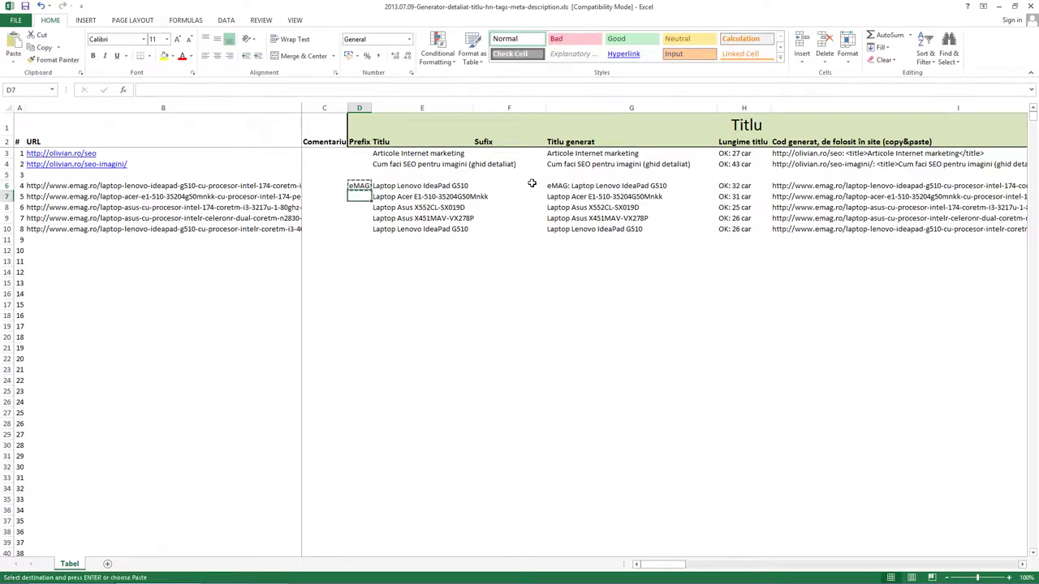
pyautogui.hotkey('shift', 'Down')
pyautogui.hotkey('shift', 'Down')
pyautogui.hotkey('shift', 'Down')
pyautogui.hotkey('ctrl', 'v')
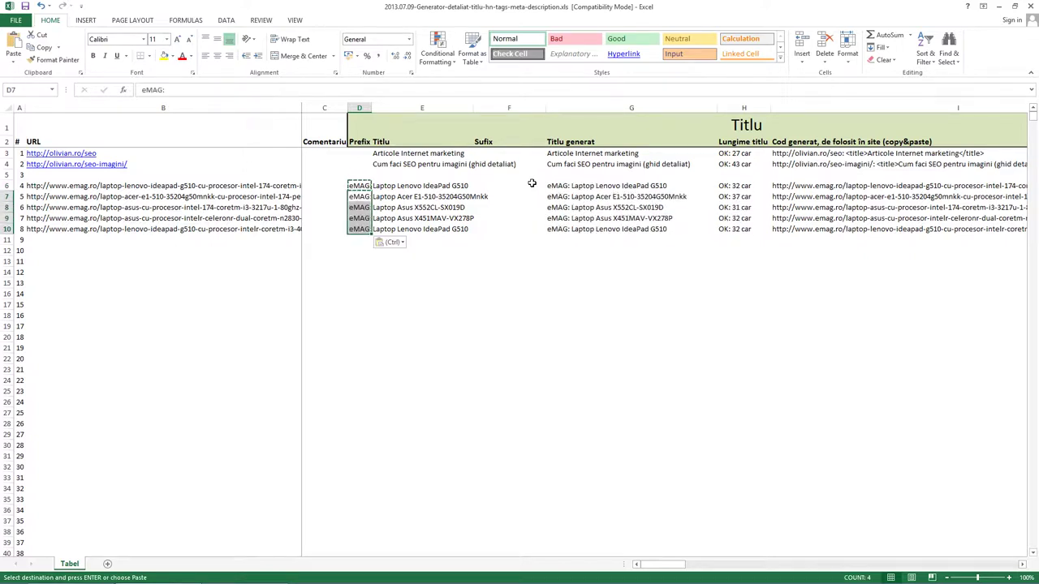
# Clear the 'eMAG:' prefixes from D6:D10 so the Prefix column is empty.
pyautogui.press('Right')
pyautogui.press('Right')
pyautogui.press('Left')
pyautogui.press('Left')
pyautogui.press('Up')
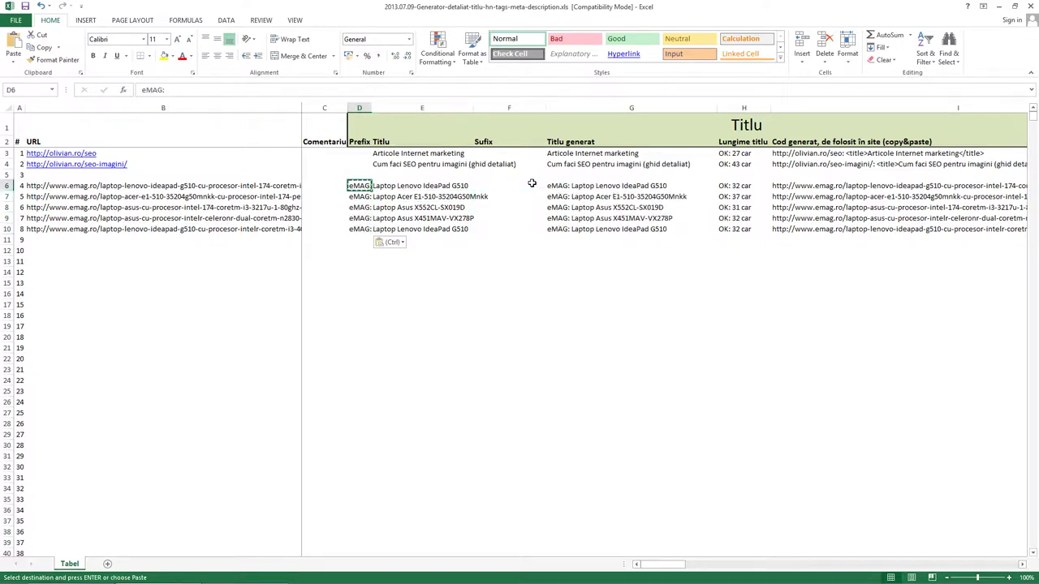
pyautogui.hotkey('shift', 'Down')
pyautogui.hotkey('shift', 'Down')
pyautogui.hotkey('shift', 'Down')
pyautogui.press('Delete')
# Put the suffix ': eMAG.ro' in F6 and copy it to F7:F10.
pyautogui.click(531, 185)
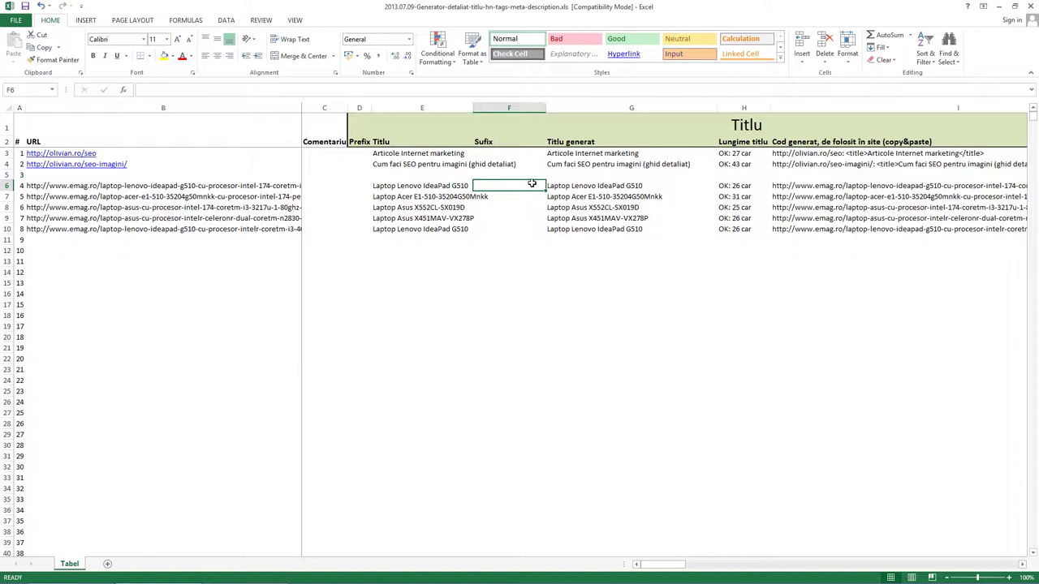
pyautogui.doubleClick(531, 185)
pyautogui.write(': eMAG.ro')
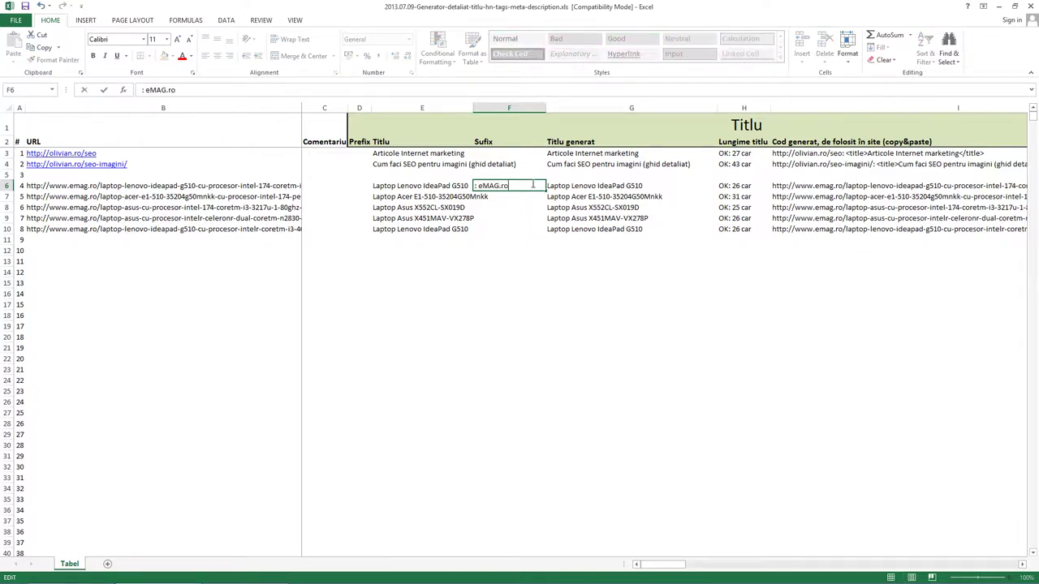
pyautogui.press('Return')
pyautogui.press('Up')
pyautogui.hotkey('ctrl', 'c')
pyautogui.hotkey('shift', 'Down')
pyautogui.hotkey('shift', 'Down')
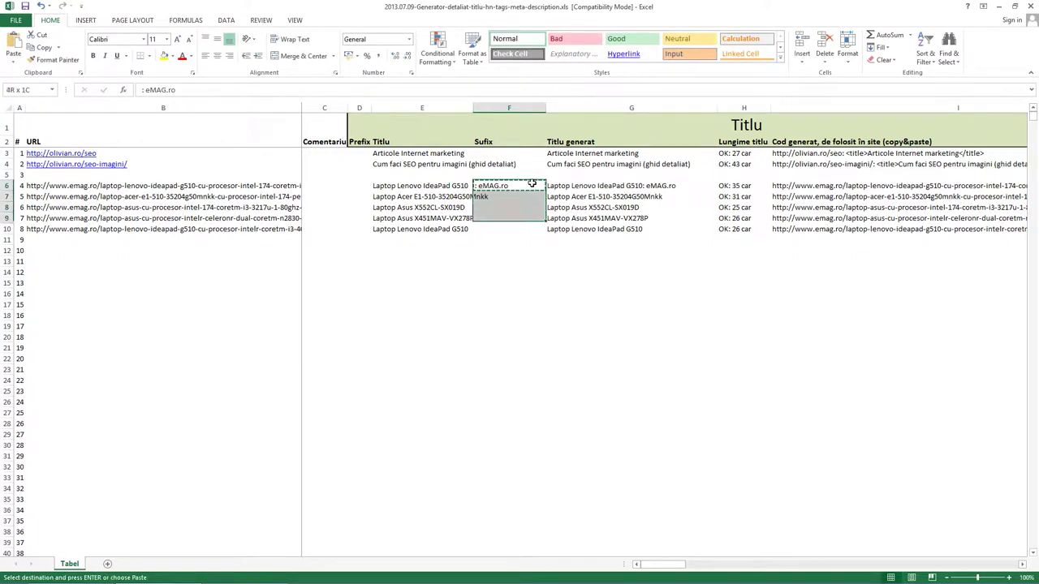
pyautogui.hotkey('shift', 'Down')
pyautogui.hotkey('shift', 'Down')
pyautogui.hotkey('ctrl', 'v')
# Review the laptop title lengths and the generated title code in I6.
pyautogui.press('Right')
pyautogui.press('Right')
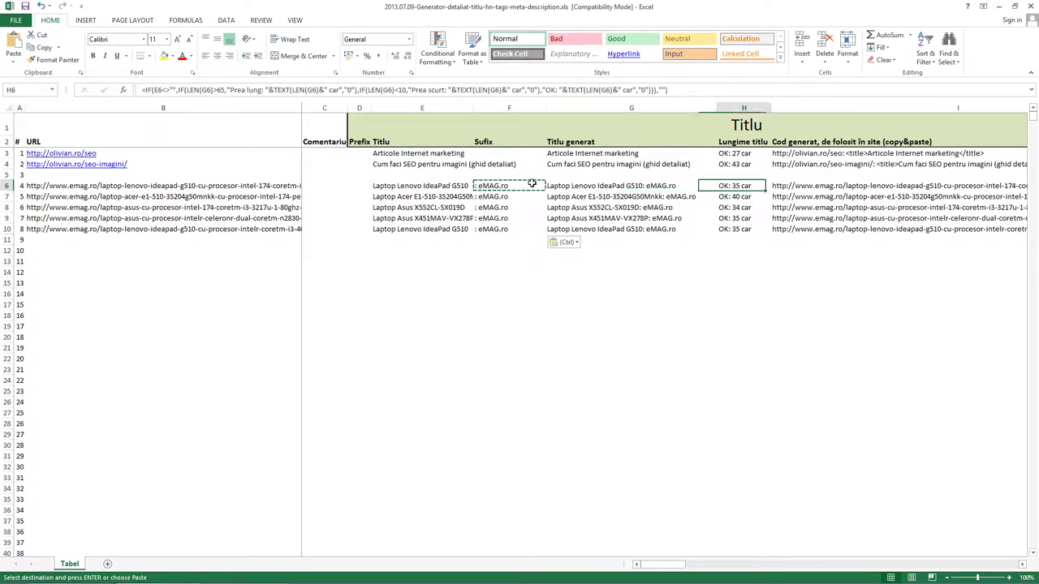
pyautogui.press('Down')
pyautogui.press('Down')
pyautogui.press('Down')
pyautogui.press('Down')
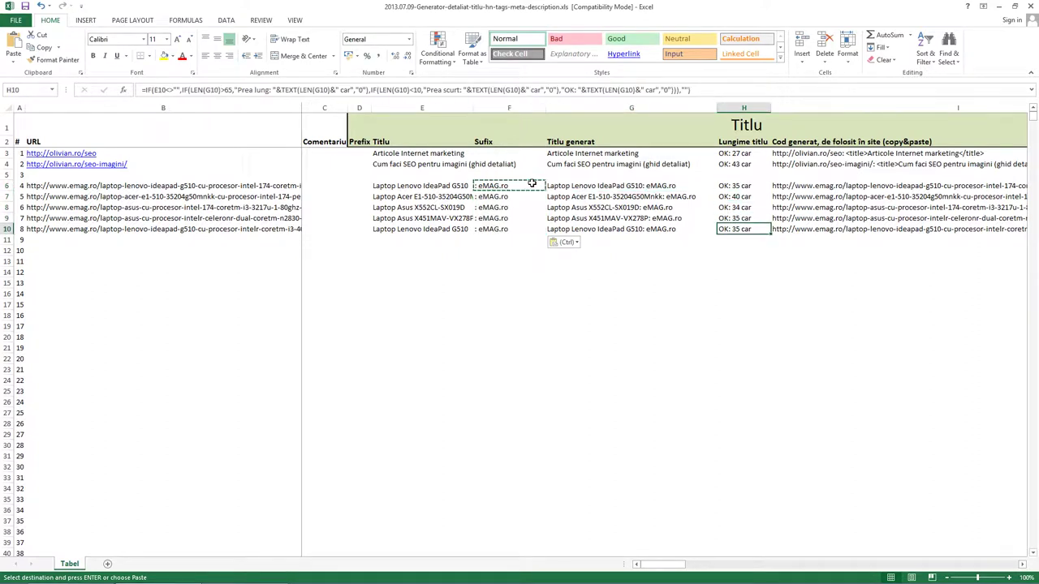
pyautogui.press('Up')
pyautogui.press('Up')
pyautogui.press('Up')
pyautogui.press('Up')
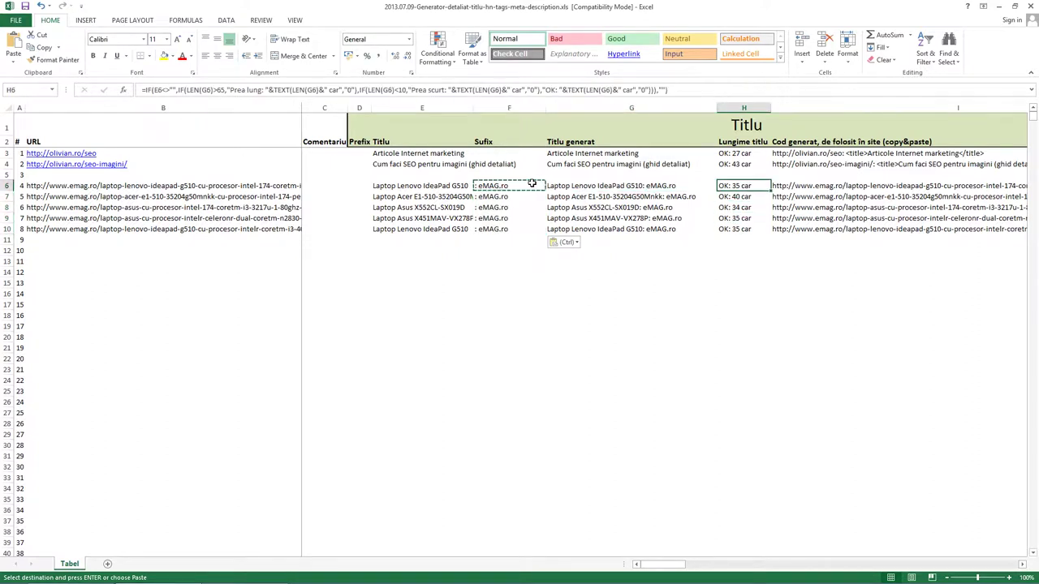
pyautogui.press('Right')
pyautogui.press('Left')
pyautogui.press('Left')
pyautogui.press('Left')
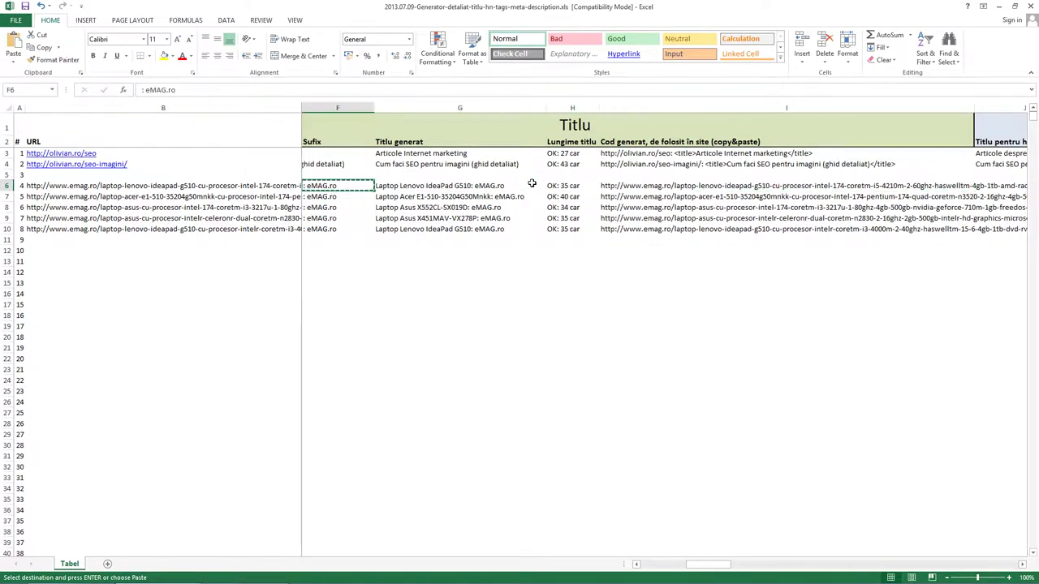
pyautogui.press('Left')
pyautogui.press('Left')
pyautogui.press('Left')
pyautogui.press('Right')
pyautogui.press('Right')
pyautogui.press('Right')
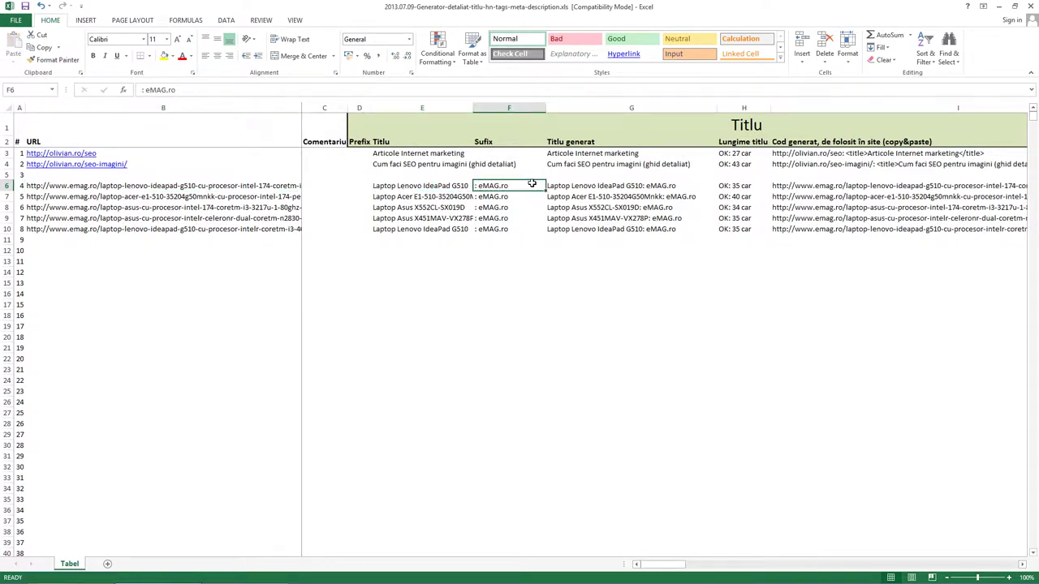
pyautogui.press('Right')
pyautogui.press('Right')
pyautogui.press('Left')
pyautogui.press('Left')
pyautogui.press('Left')
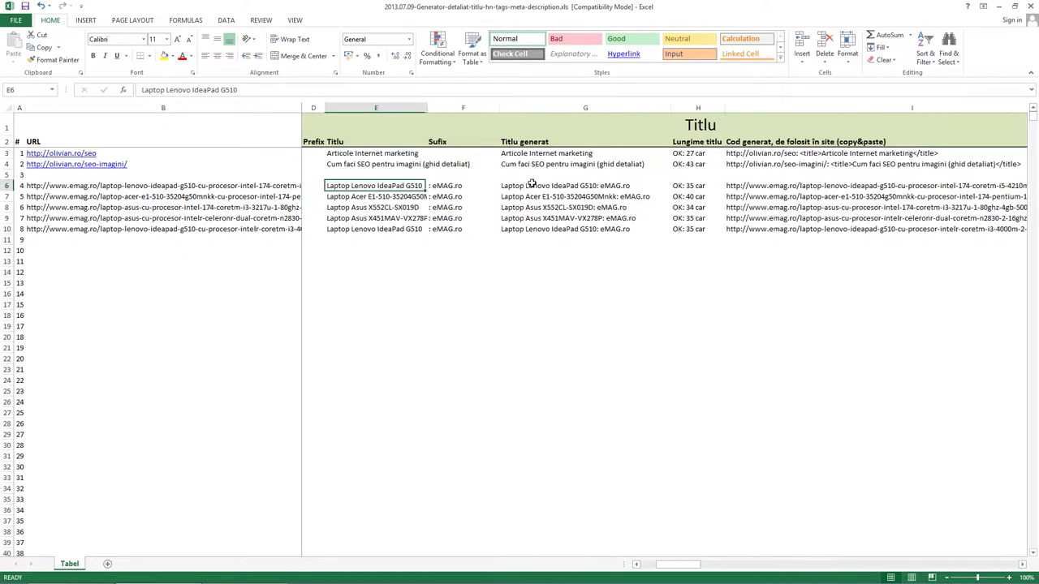
pyautogui.press('Right')
pyautogui.press('Right')
pyautogui.press('Right')
pyautogui.press('Right')
pyautogui.hotkey('shift', 'Down')
pyautogui.hotkey('shift', 'Down')
pyautogui.hotkey('shift', 'Down')
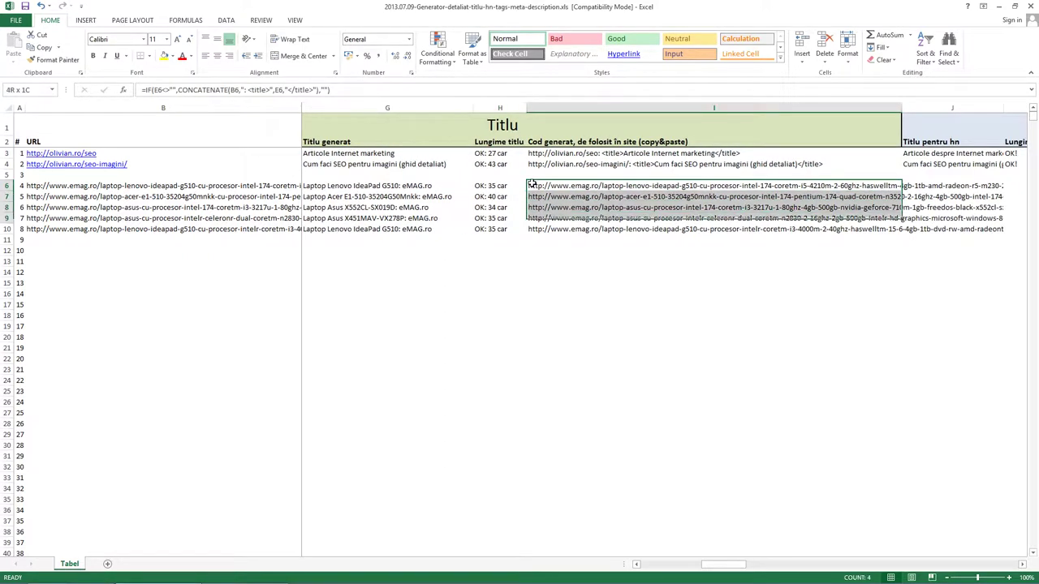
pyautogui.hotkey('shift', 'Down')
pyautogui.hotkey('ctrl', 'c')
pyautogui.press('super+r')
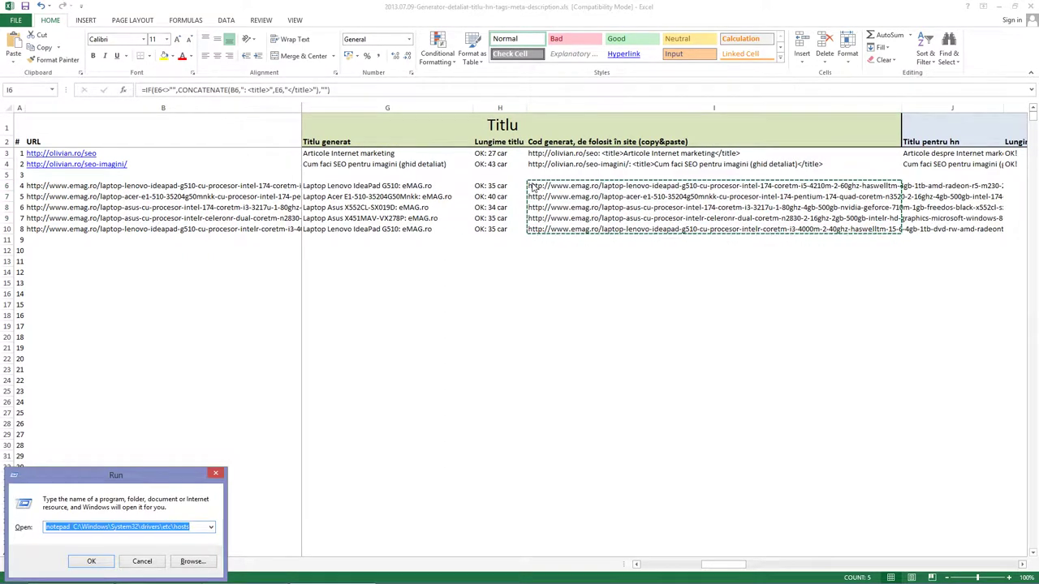
pyautogui.write('notepad')
pyautogui.press('Return')
pyautogui.hotkey('ctrl', 'v')
pyautogui.press('super+Up')
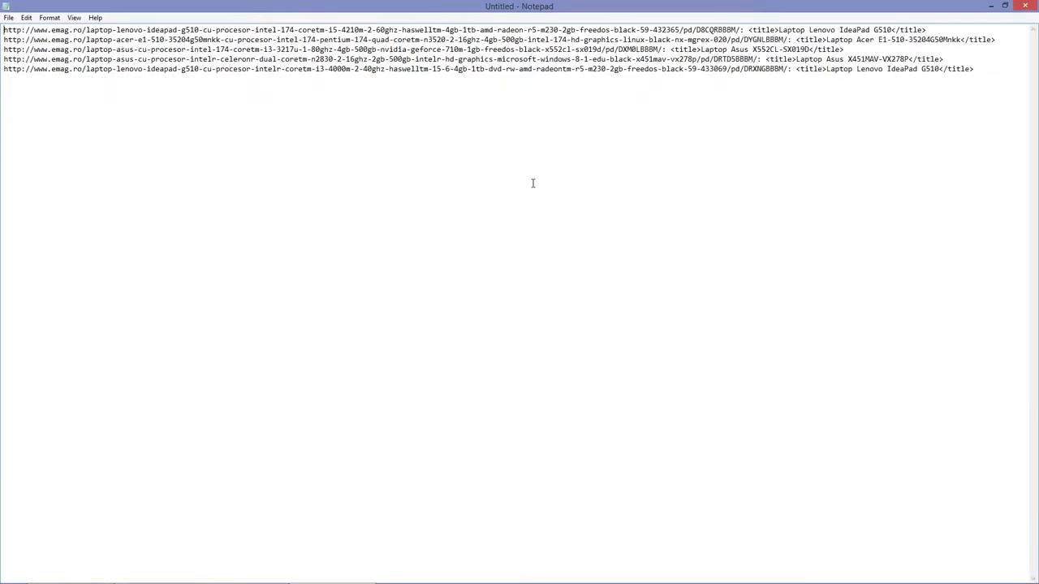
pyautogui.hotkey('shift', 'Right')
pyautogui.hotkey('shift', 'Right')
pyautogui.hotkey('shift', 'Right')
pyautogui.hotkey('shift', 'End')
pyautogui.hotkey('shift', 'Left')
pyautogui.hotkey('shift', 'Left')
pyautogui.hotkey('shift', 'Left')
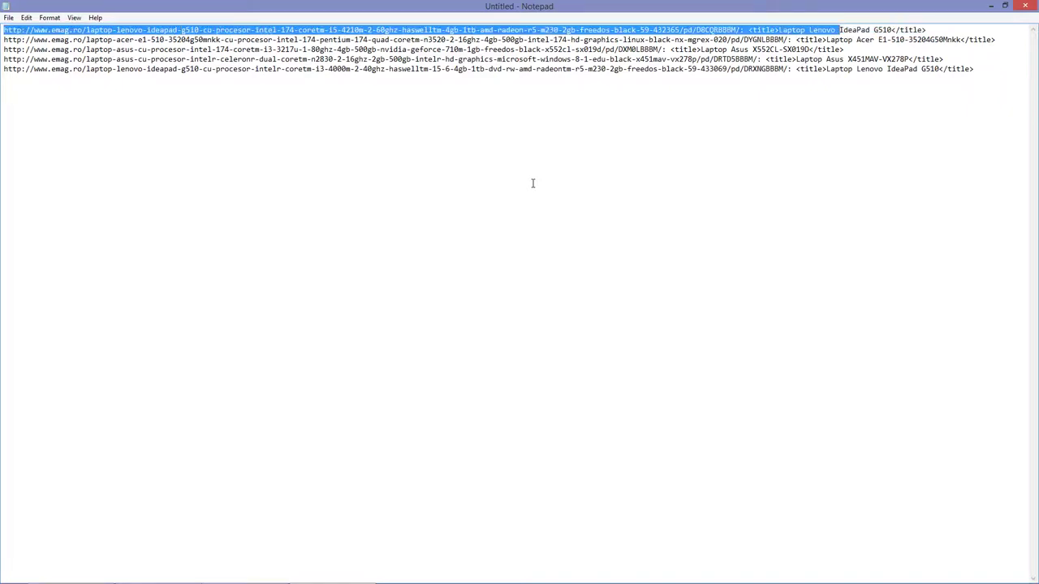
pyautogui.hotkey('shift', 'Left')
pyautogui.hotkey('shift', 'Left')
pyautogui.hotkey('shift', 'Left')
pyautogui.press('End')
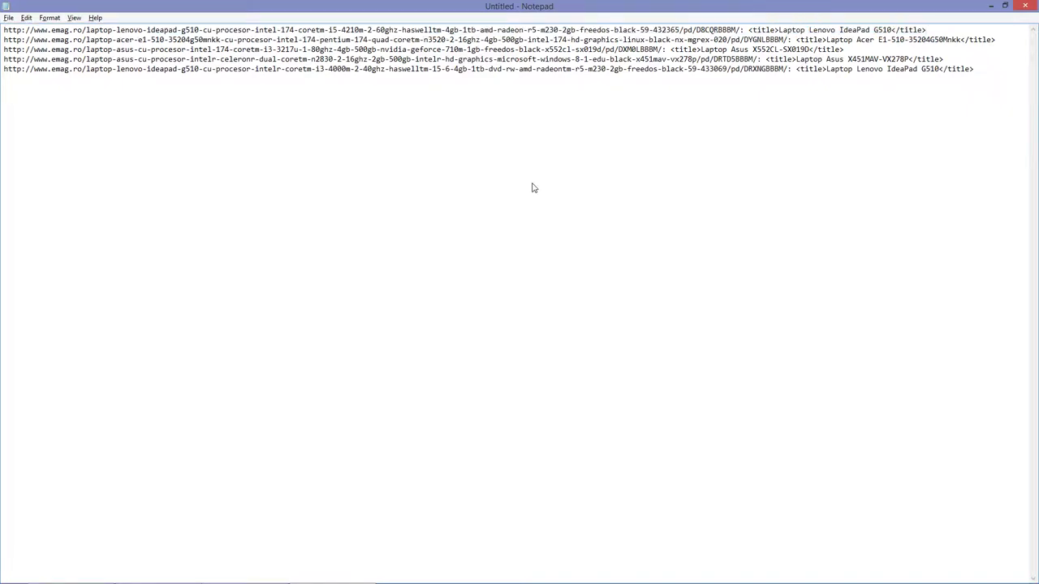
pyautogui.hotkey('alt', 'F4')
pyautogui.press('n')
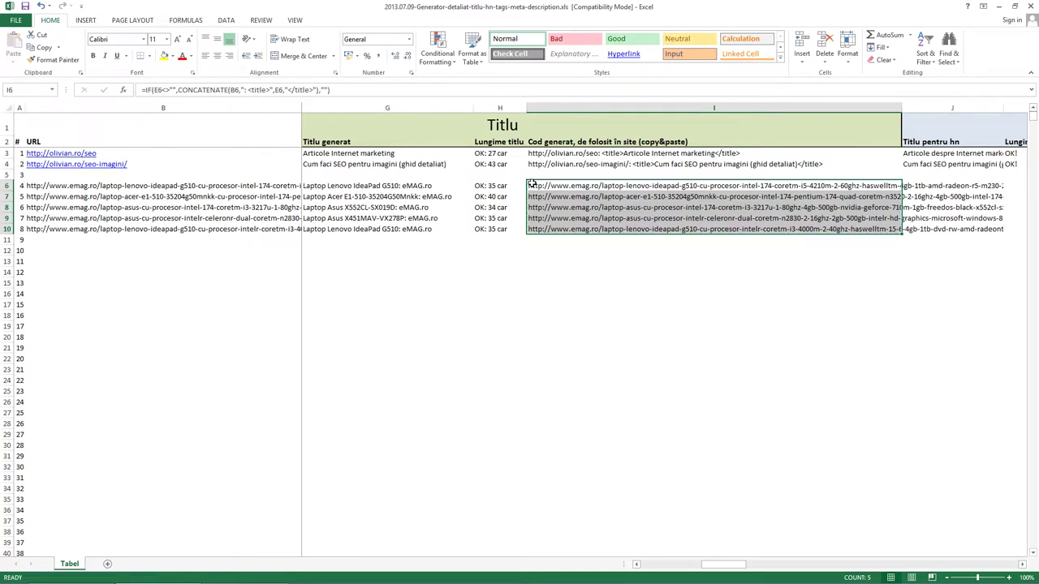
pyautogui.press('Right')
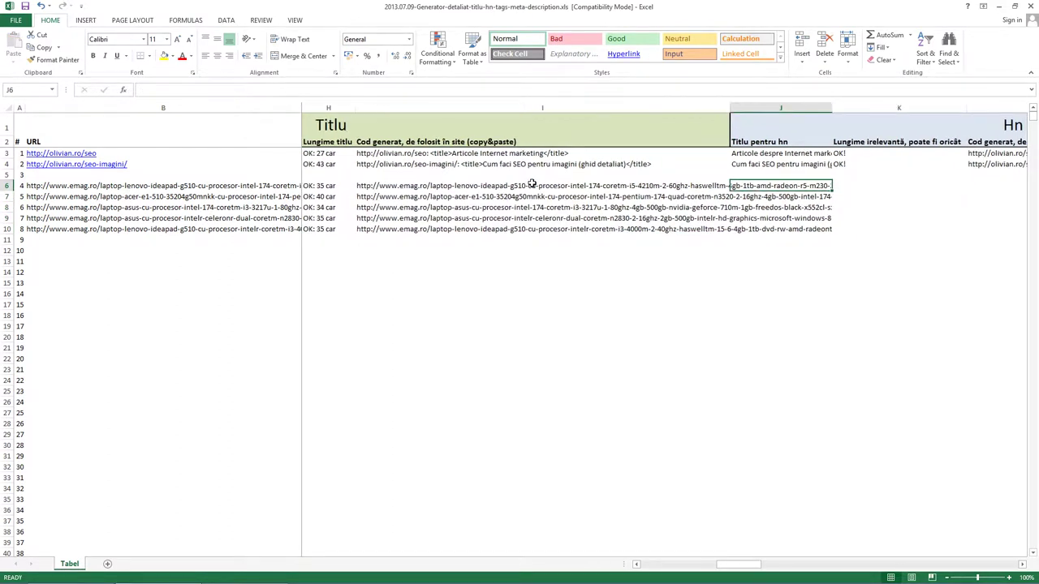
# Copy the hn title from J3 and paste it down column J.
pyautogui.press('Down')
pyautogui.press('Up')
pyautogui.press('Up')
pyautogui.press('Up')
pyautogui.press('Up')
pyautogui.hotkey('ctrl', 'c')
pyautogui.press('Down')
pyautogui.hotkey('ctrl', 'shift', 'Down')
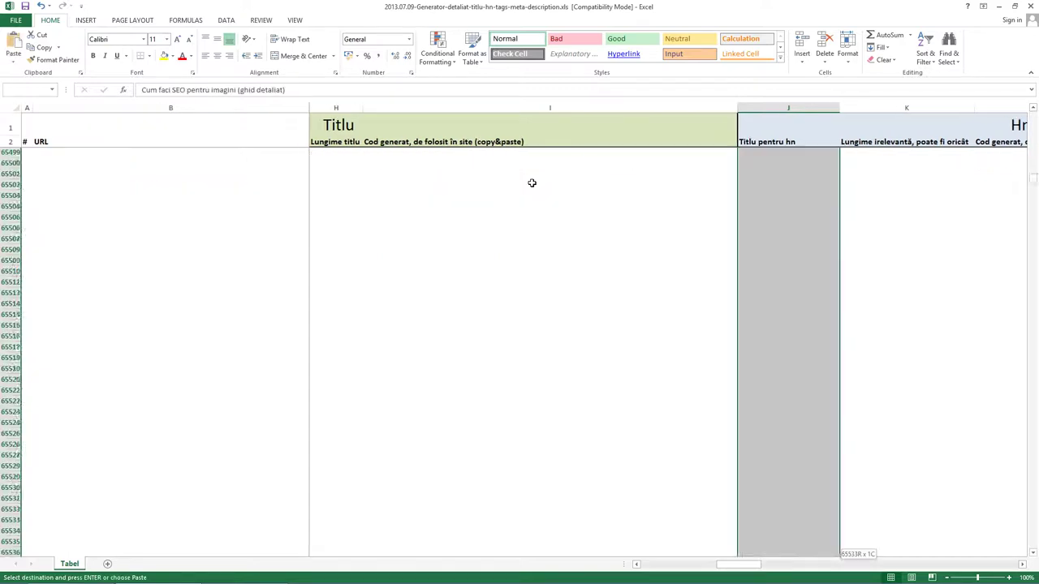
pyautogui.hotkey('ctrl', 'v')
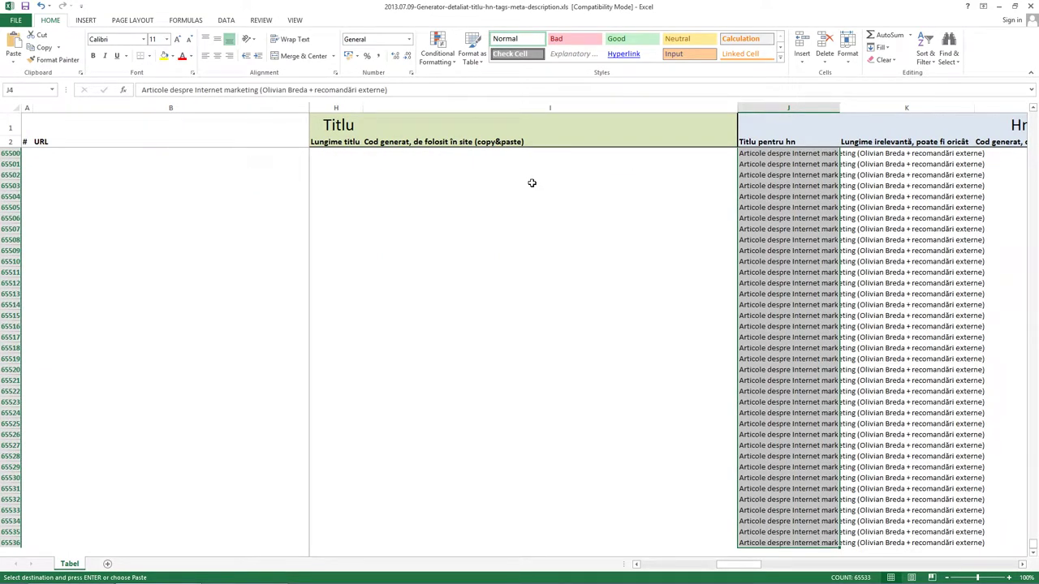
# Undo the accidental fill down column J and recheck the J3 and J4 title cells.
pyautogui.hotkey('ctrl', 'BackSpace')
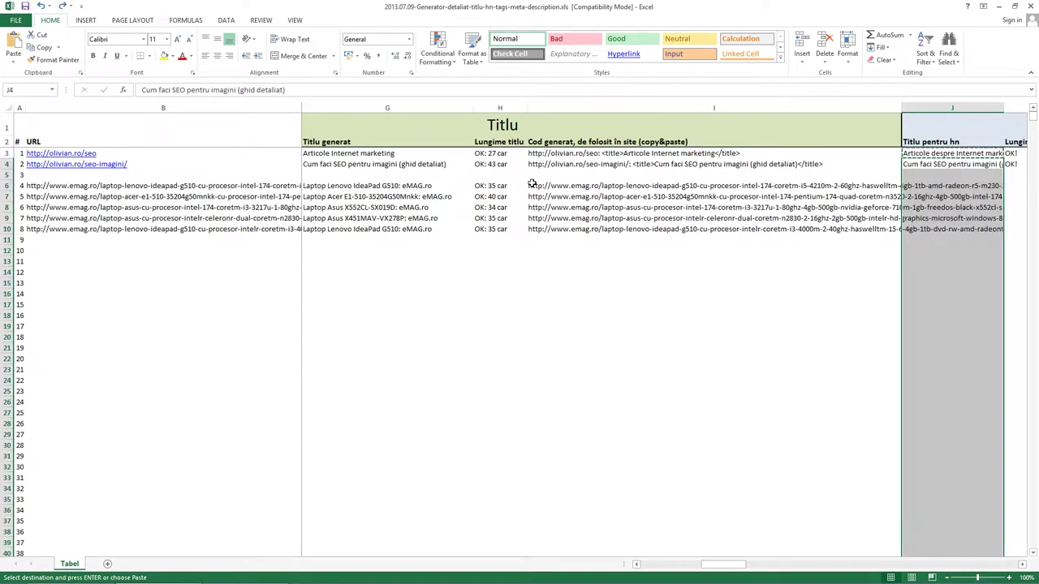
pyautogui.hscroll(1, 532, 182)
pyautogui.hotkey('shift', 'BackSpace')
pyautogui.press('Up')
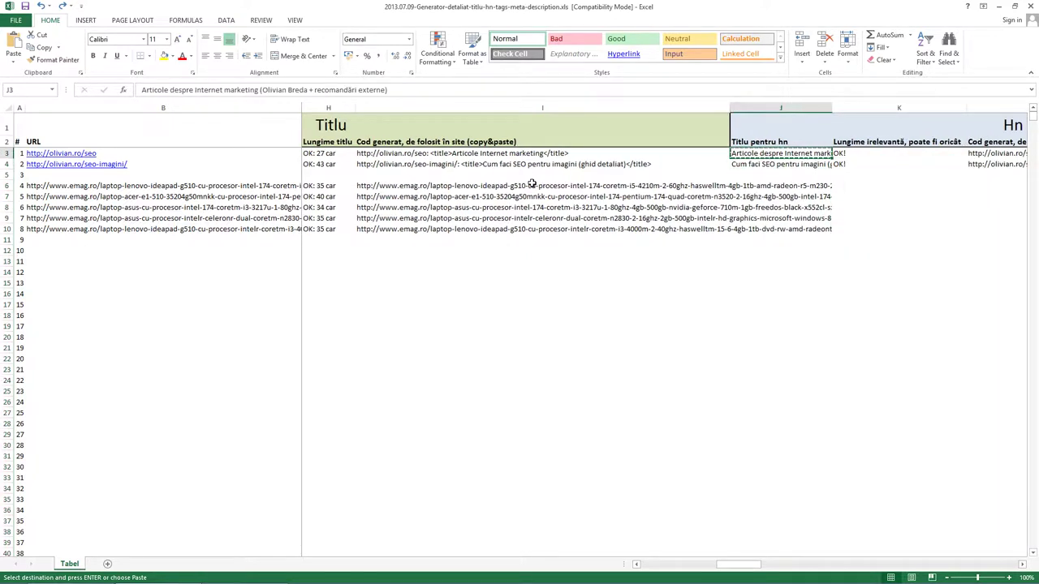
pyautogui.press('Down')
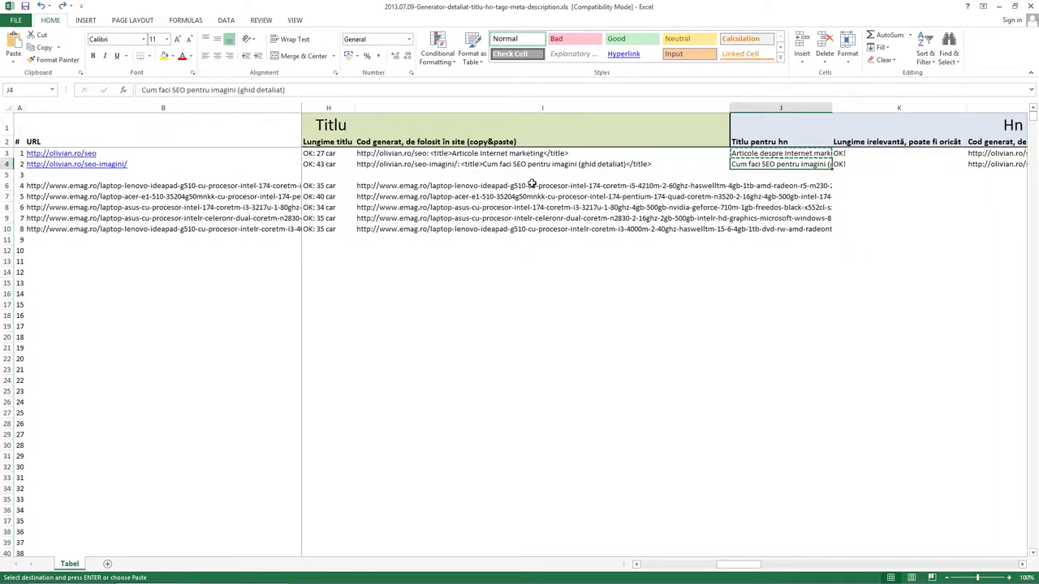
pyautogui.press('Up')
pyautogui.press('Left')
pyautogui.press('Right')
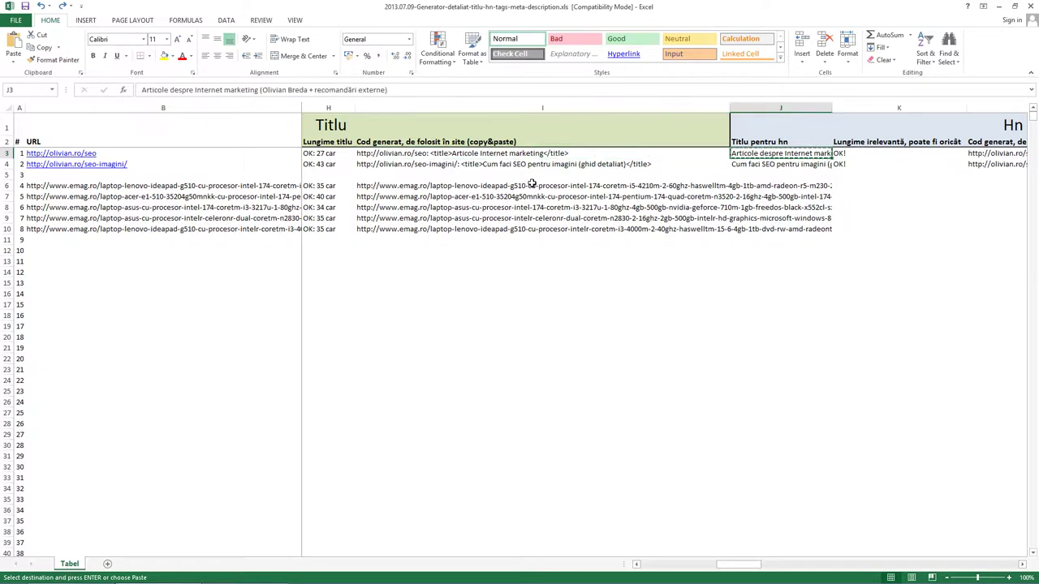
# Inspect the G6 generated-title formula and its neighbouring cells in row 6.
pyautogui.press('Left')
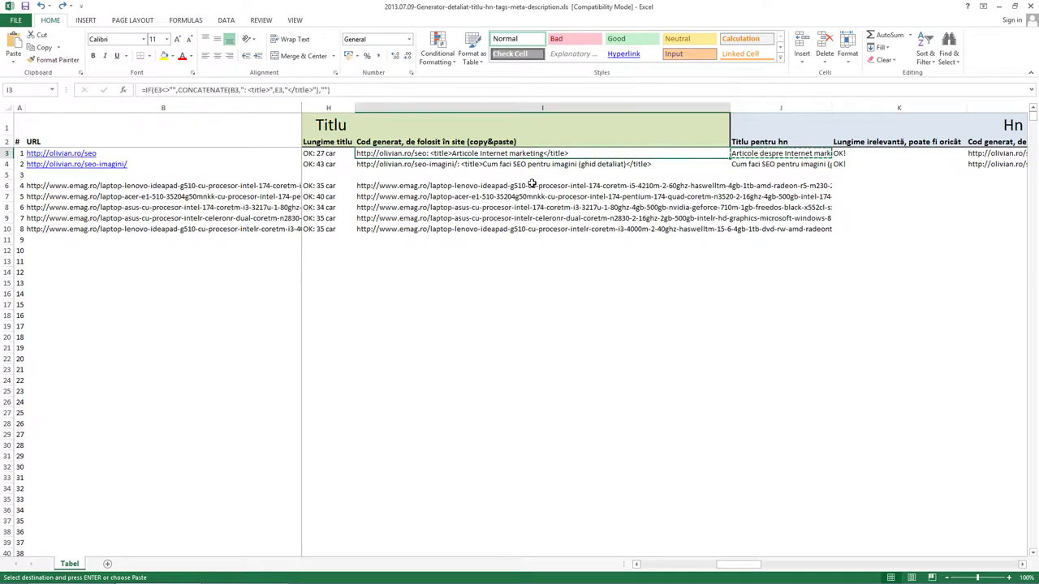
pyautogui.press('Left')
pyautogui.press('Left')
pyautogui.press('Left')
pyautogui.press('Down')
pyautogui.press('Right')
pyautogui.press('Down')
pyautogui.press('Down')
pyautogui.press('Down')
pyautogui.press('Up')
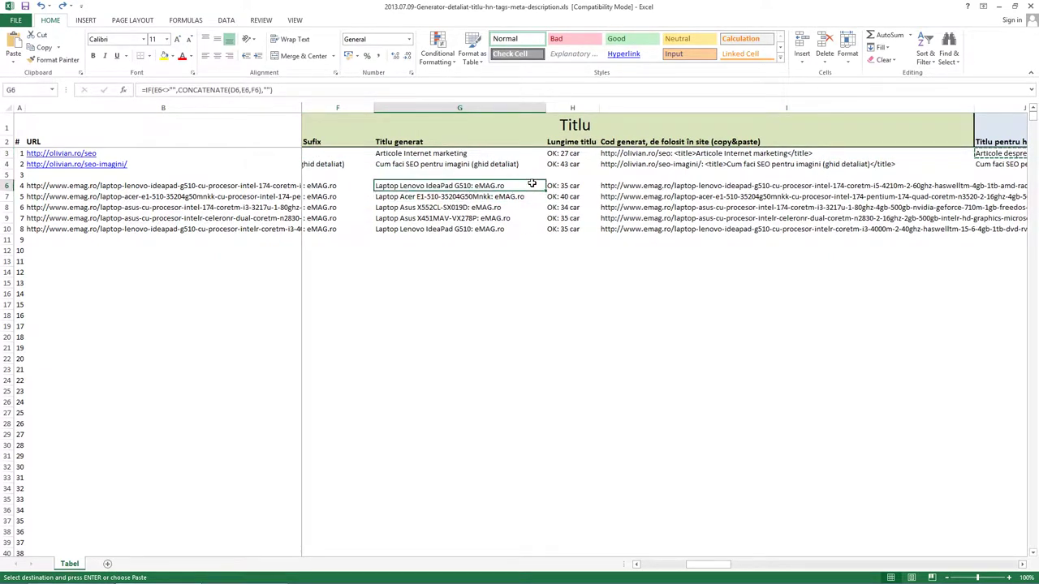
pyautogui.press('Right')
pyautogui.press('Right')
pyautogui.press('Right')
pyautogui.press('Right')
pyautogui.press('Left')
pyautogui.press('Left')
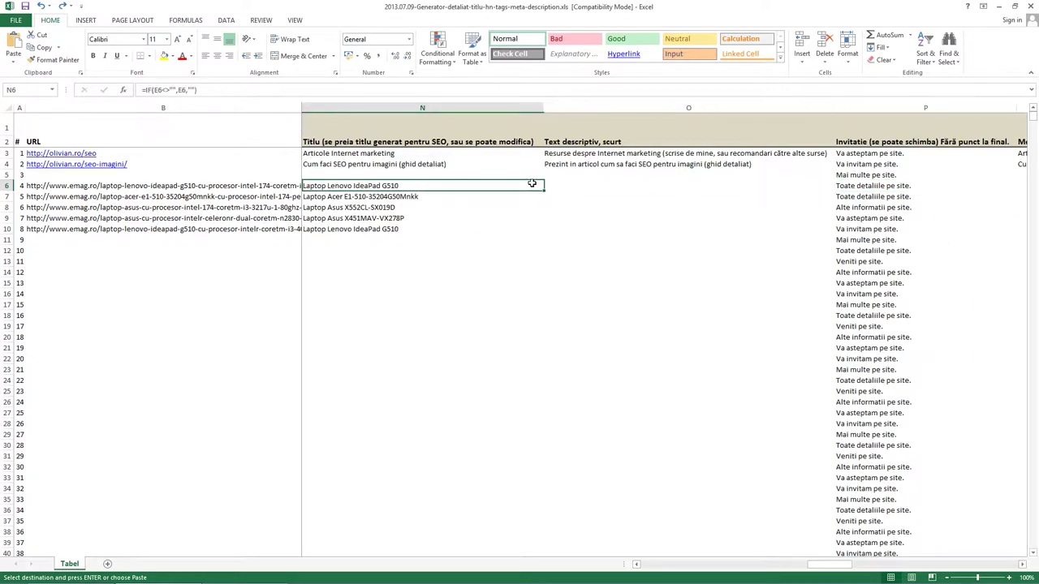
pyautogui.press('Left')
pyautogui.press('Right')
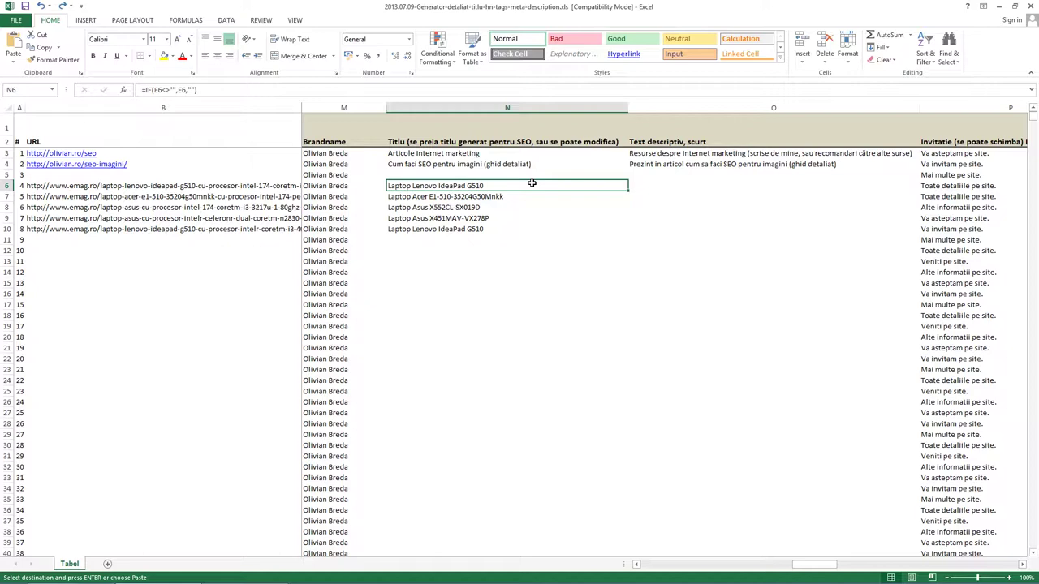
# Check the Meta description, Hn tag code and Hn length formulas in row 6.
pyautogui.press('Right')
pyautogui.press('Right')
pyautogui.press('Right')
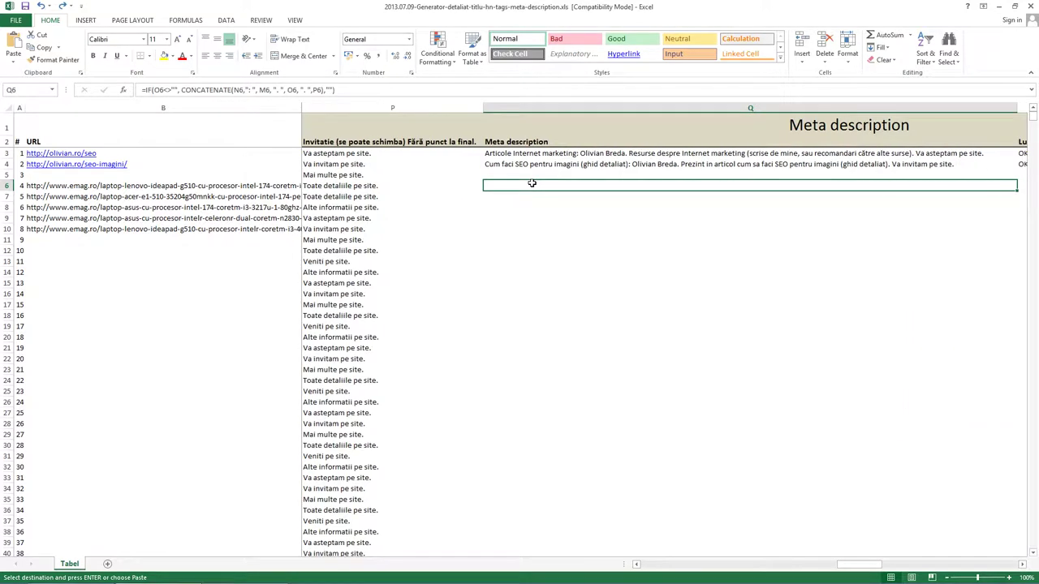
pyautogui.press('Left')
pyautogui.press('Left')
pyautogui.press('Left')
pyautogui.press('Left')
pyautogui.press('Left')
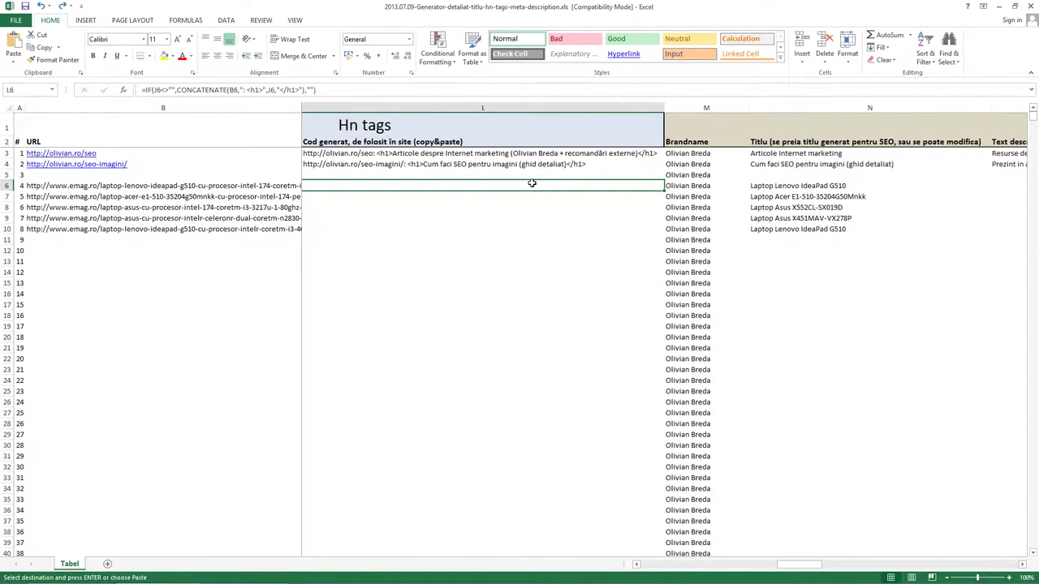
pyautogui.press('Right')
pyautogui.press('Right')
pyautogui.press('Right')
pyautogui.press('Left')
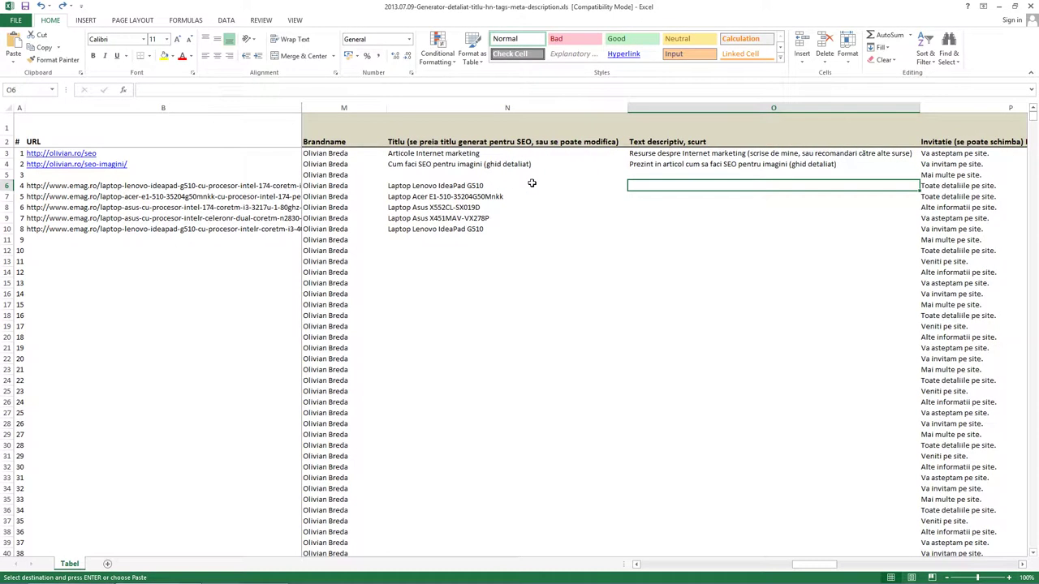
pyautogui.press('Left')
pyautogui.press('Left')
pyautogui.press('Left')
pyautogui.press('Left')
pyautogui.press('Left')
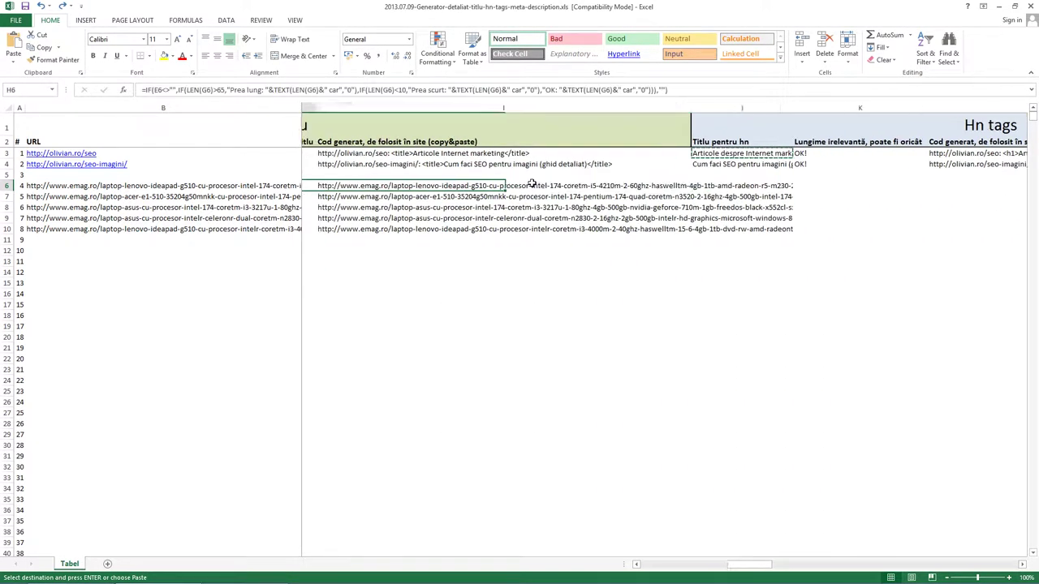
pyautogui.press('Left')
pyautogui.press('Left')
# Select the generated titles for the laptop rows and revisit row 6's code cells.
pyautogui.press('Left')
pyautogui.press('Right')
pyautogui.hotkey('shift', 'Down')
pyautogui.hotkey('shift', 'Down')
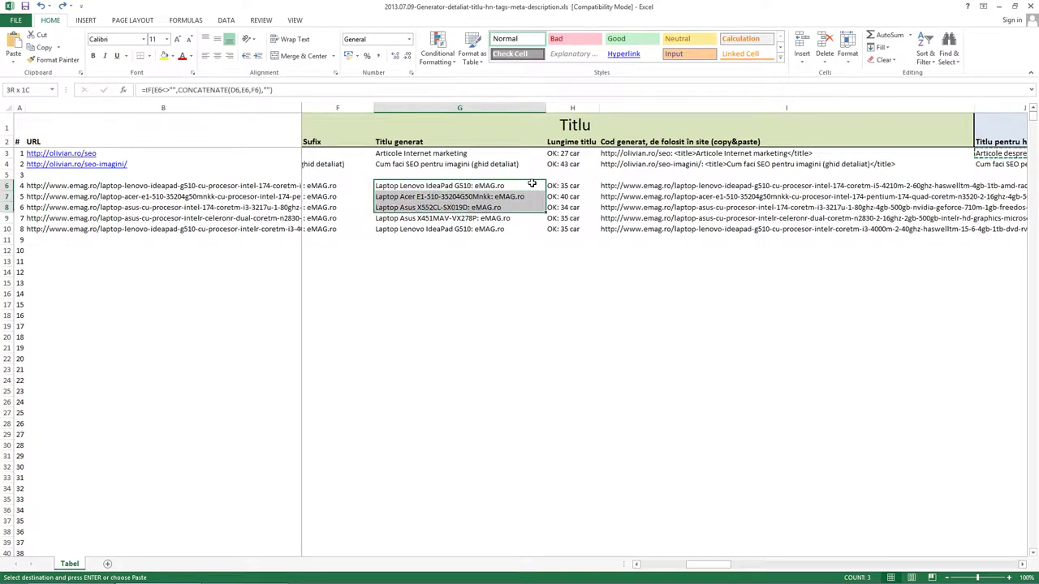
pyautogui.hotkey('shift', 'Down')
pyautogui.hotkey('shift', 'Down')
pyautogui.press('Right')
pyautogui.press('Right')
pyautogui.press('Right')
pyautogui.press('Right')
pyautogui.press('Right')
pyautogui.press('Left')
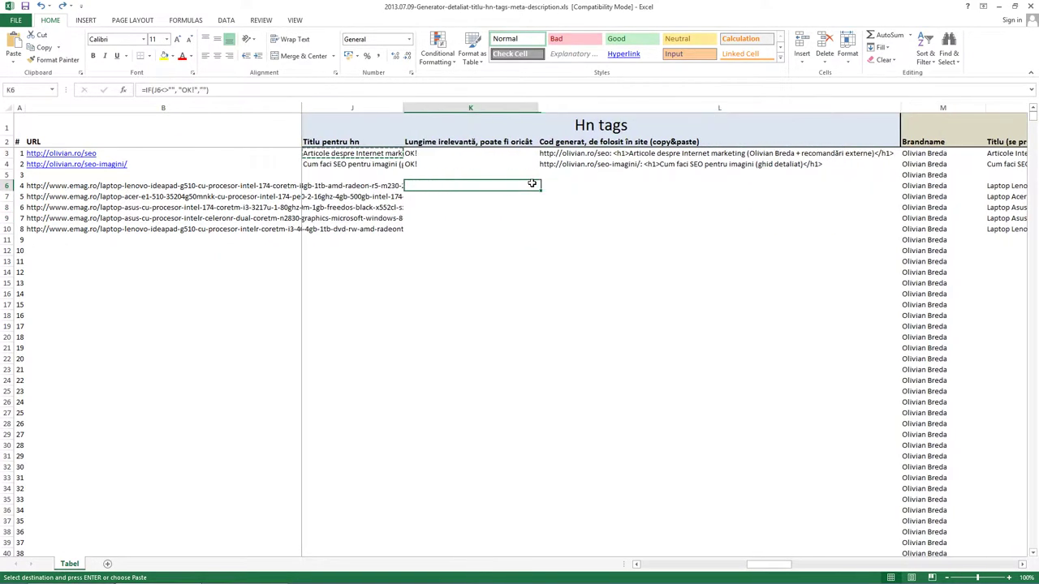
pyautogui.press('Right')
pyautogui.press('Left')
pyautogui.press('Left')
# Open the eMAG Lenovo IdeaPad G510 page source and search it for '<titlu'.
pyautogui.hotkey('alt', 'Tab')
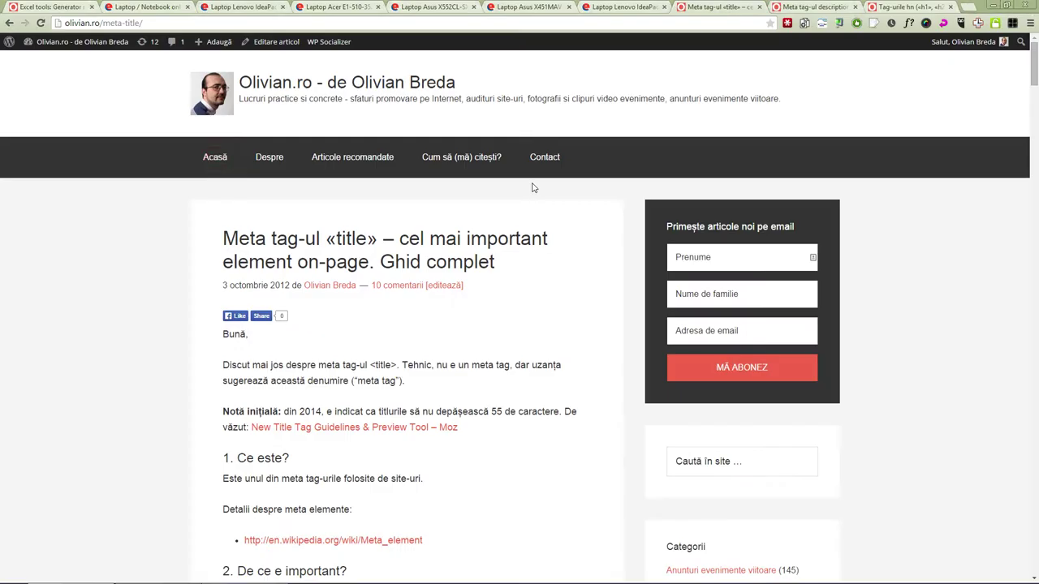
pyautogui.hotkey('ctrl', '3')
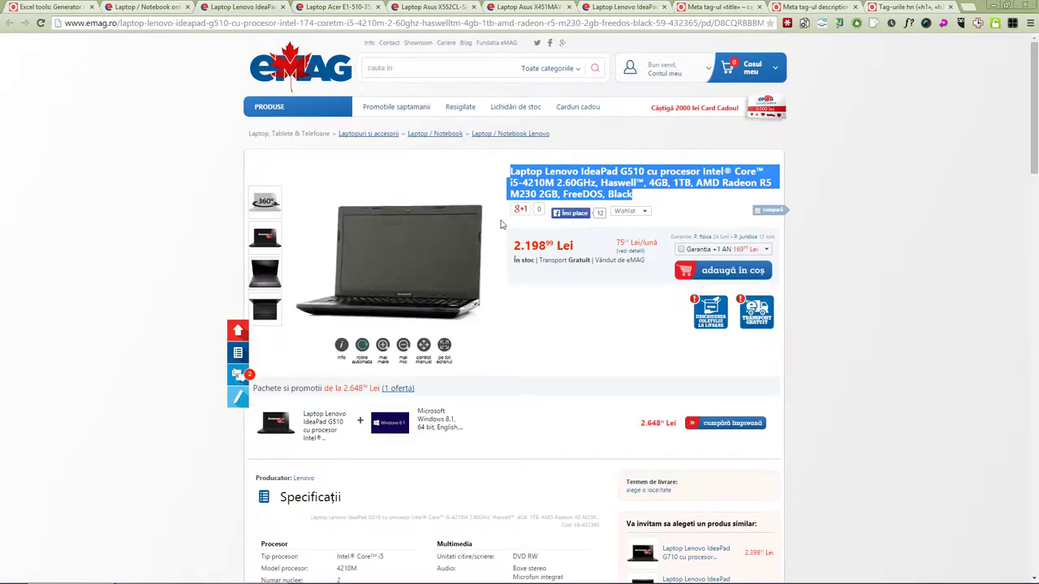
pyautogui.hotkey('ctrl', 'u')
pyautogui.hotkey('ctrl', 'f')
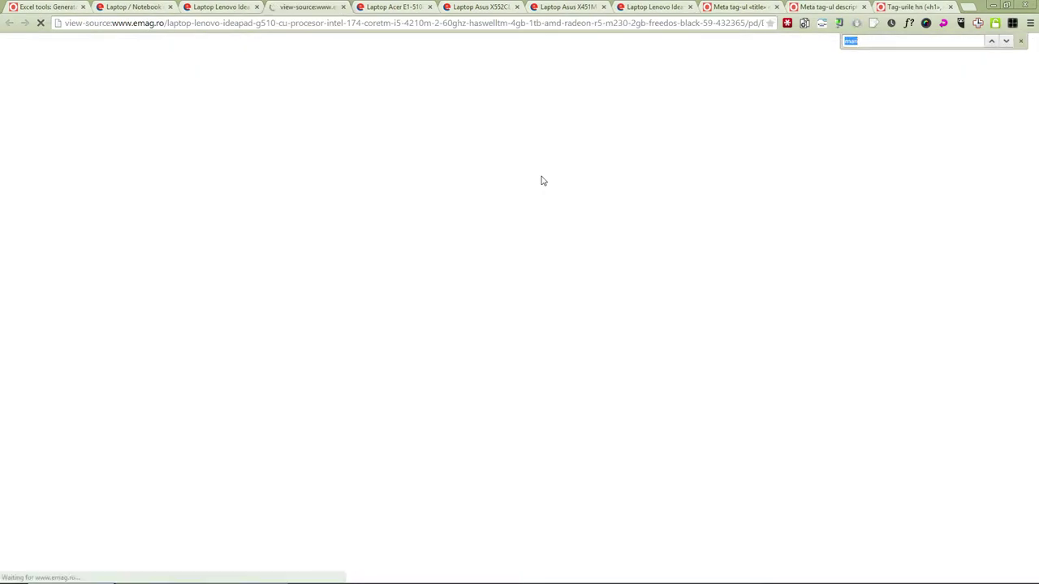
pyautogui.write('<titlu')
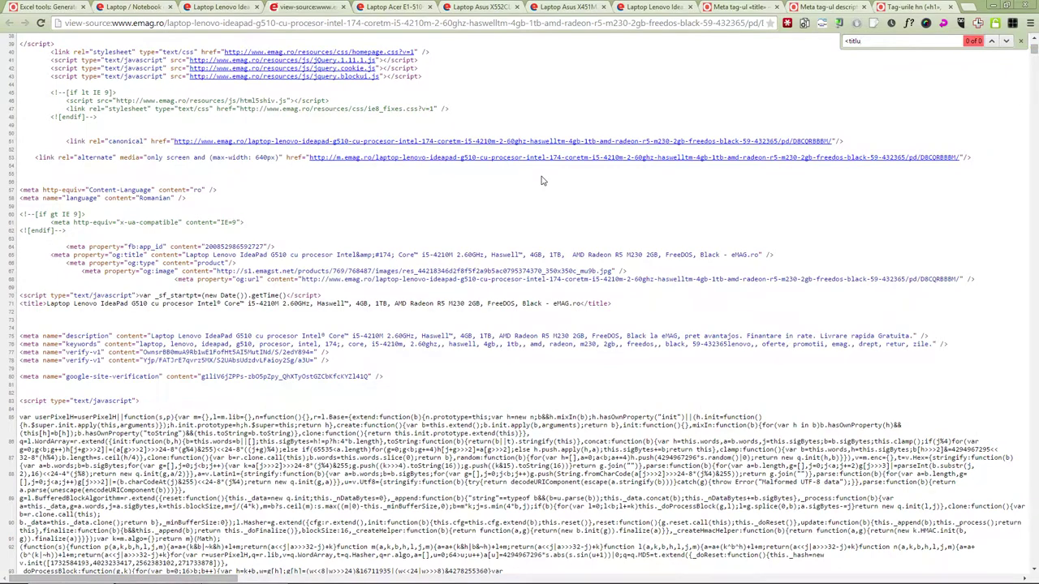
pyautogui.moveTo(393, 302); pyautogui.dragTo(535, 303)
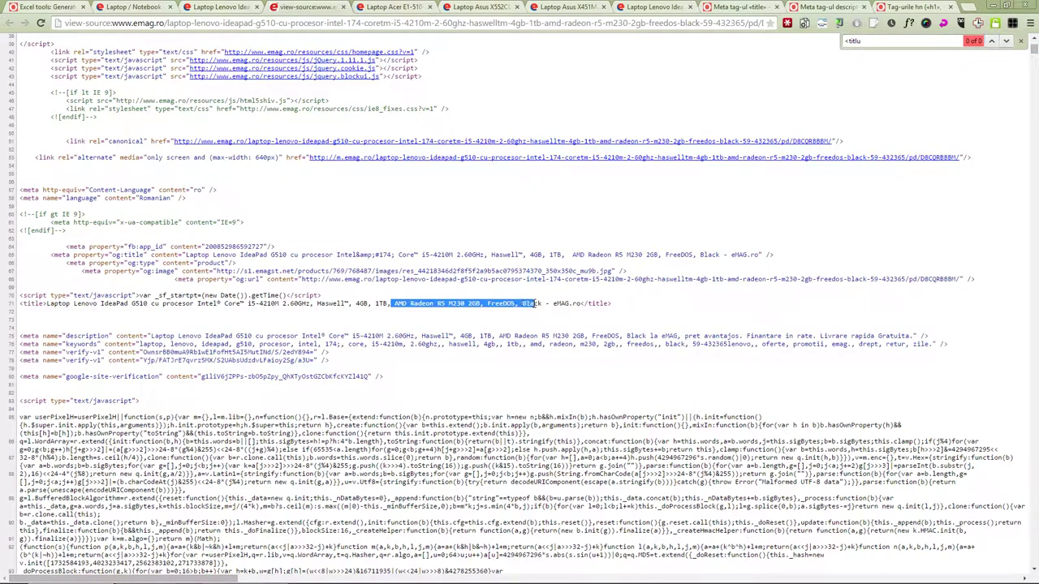
pyautogui.click(537, 302)
# Reload the page source, search for '<title', then return to Excel.
pyautogui.hotkey('ctrl', 'shift', 'Tab')
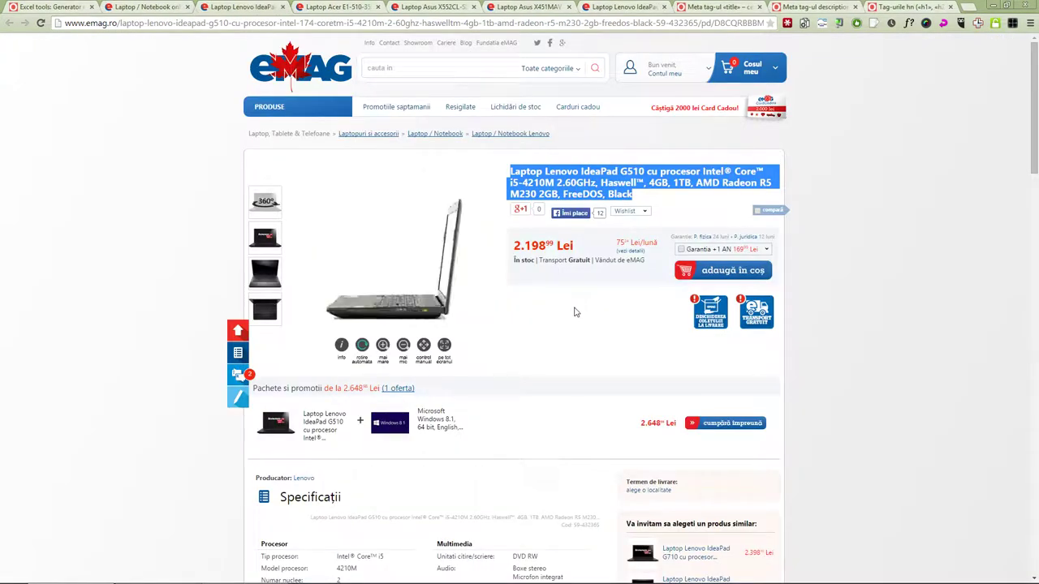
pyautogui.hotkey('ctrl', 'Tab')
pyautogui.press('F5')
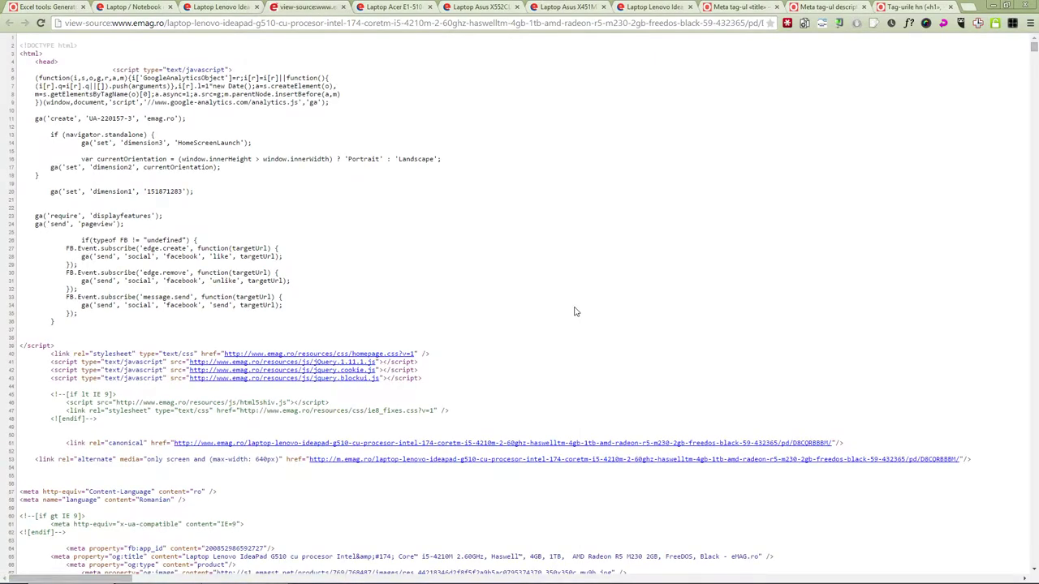
pyautogui.hotkey('ctrl', 'f')
pyautogui.write('<title')
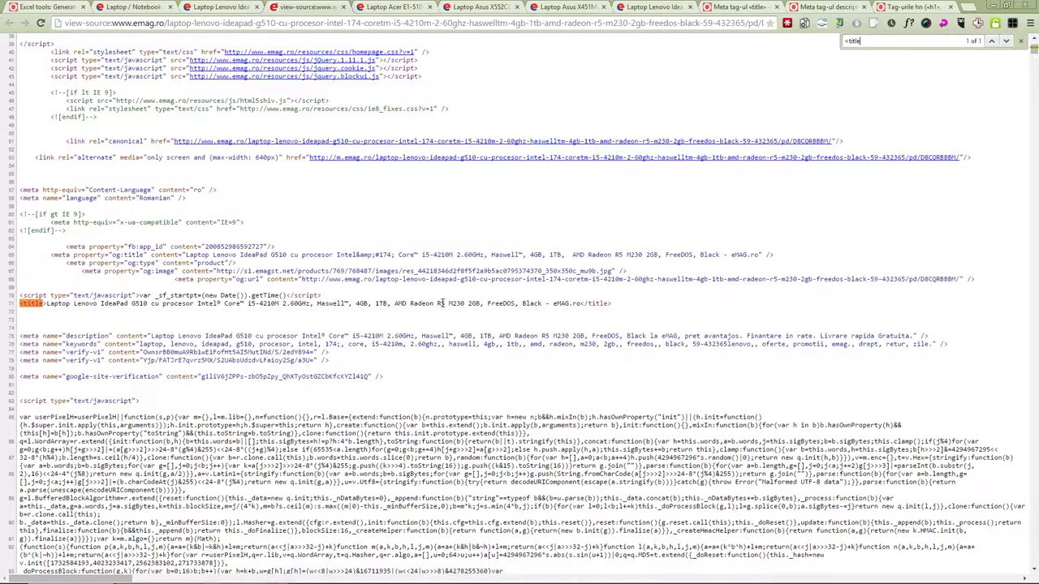
pyautogui.hotkey('ctrl', 'shift', 'Tab')
pyautogui.hotkey('alt', 'Tab')
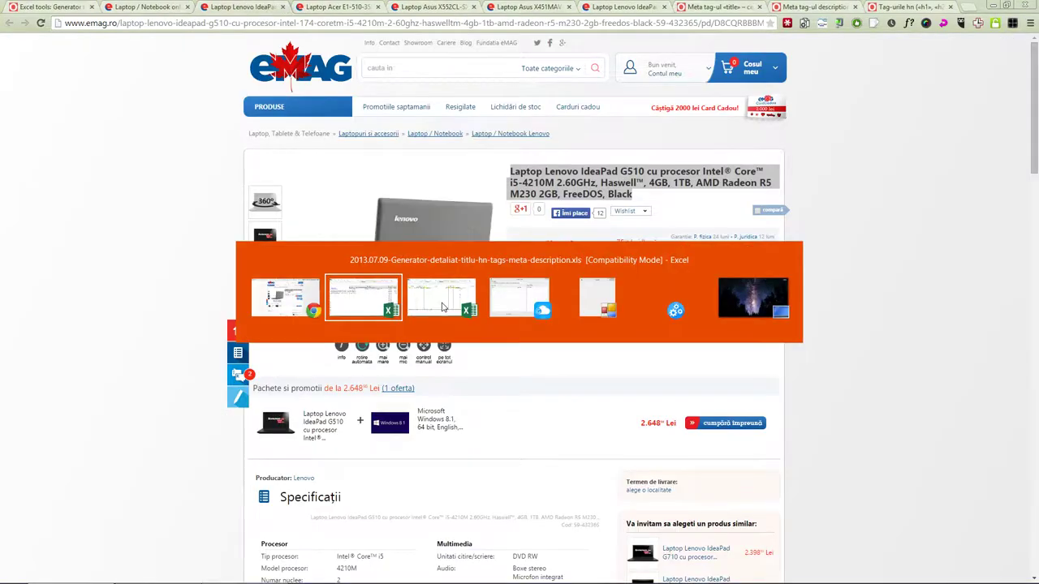
# Paste the G6 generated-title formula down the laptop rows in column G.
pyautogui.press('Right')
pyautogui.press('Right')
pyautogui.press('Left')
pyautogui.press('Left')
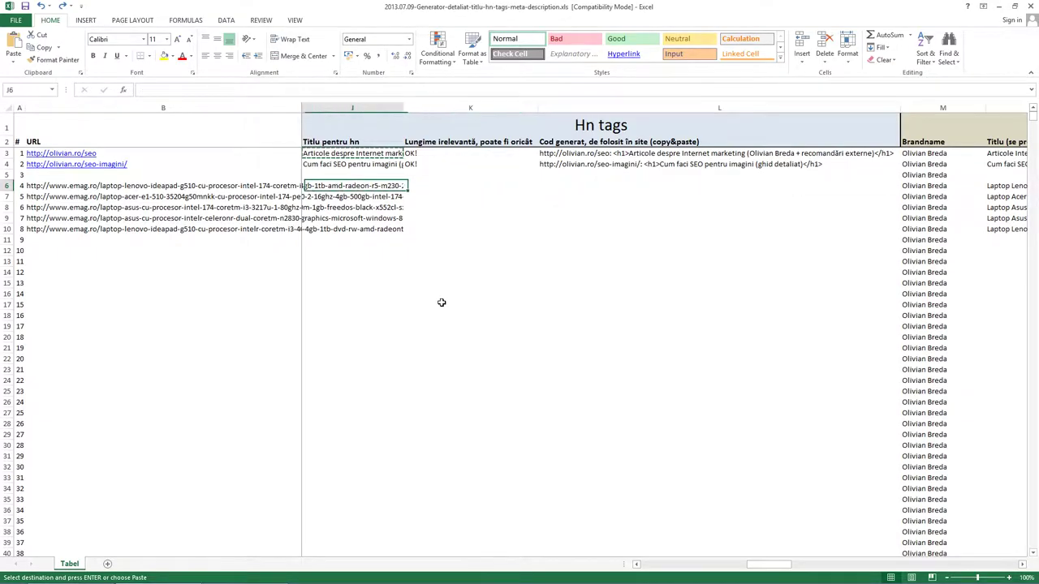
pyautogui.press('Left')
pyautogui.press('Left')
pyautogui.press('Left')
pyautogui.press('Left')
pyautogui.press('Left')
pyautogui.press('Right')
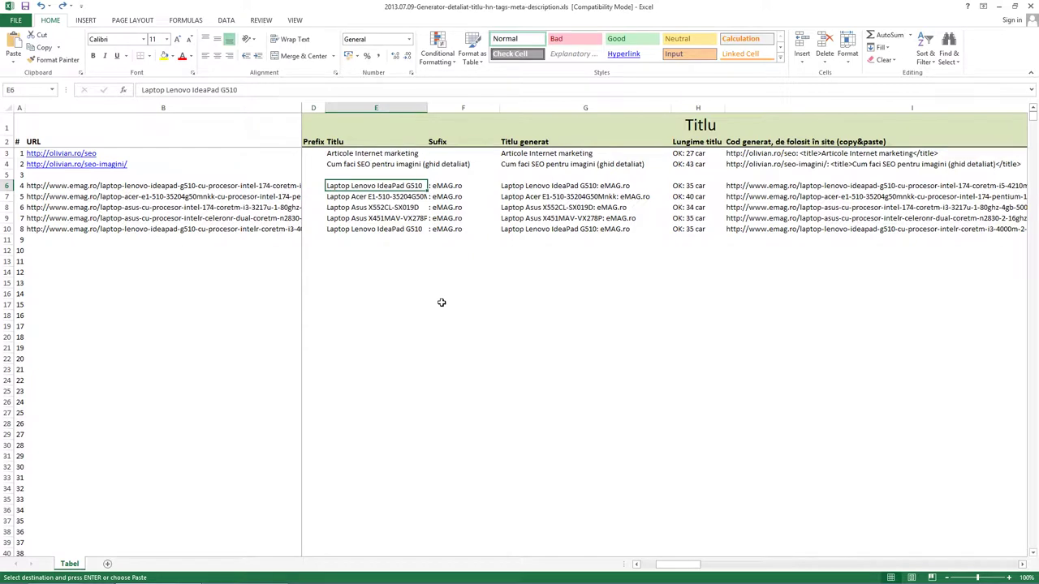
pyautogui.hotkey('shift', 'Down')
pyautogui.hotkey('shift', 'Down')
pyautogui.hotkey('shift', 'Down')
pyautogui.press('Right')
pyautogui.press('Right')
pyautogui.hotkey('shift', 'Down')
pyautogui.hotkey('shift', 'Down')
pyautogui.hotkey('shift', 'Down')
pyautogui.hotkey('shift', 'Down')
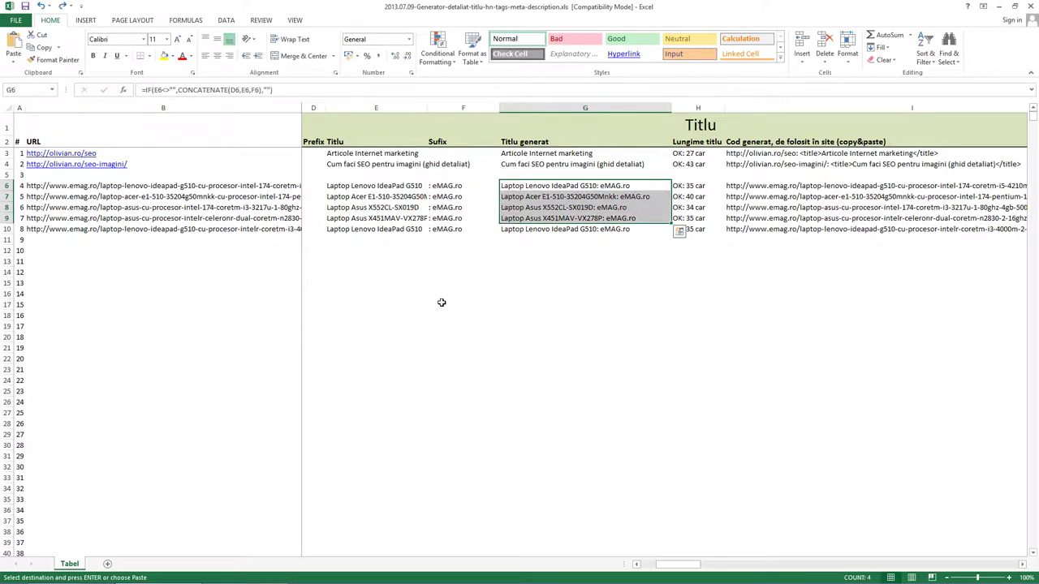
pyautogui.hotkey('ctrl', 'v')
pyautogui.press('Escape')
# Go to the empty Hn title cell J6, checking its header and the K6 length formula.
pyautogui.press('Right')
pyautogui.press('Right')
pyautogui.press('Right')
pyautogui.press('Left')
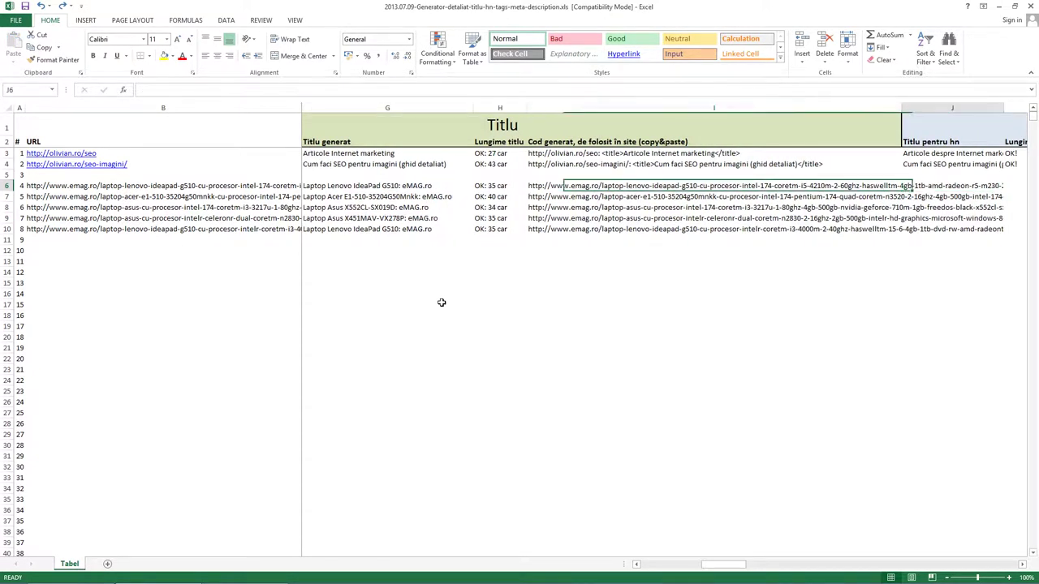
pyautogui.press('Right')
pyautogui.press('Right')
pyautogui.press('Left')
pyautogui.press('Up')
pyautogui.press('Up')
pyautogui.press('Up')
pyautogui.press('Up')
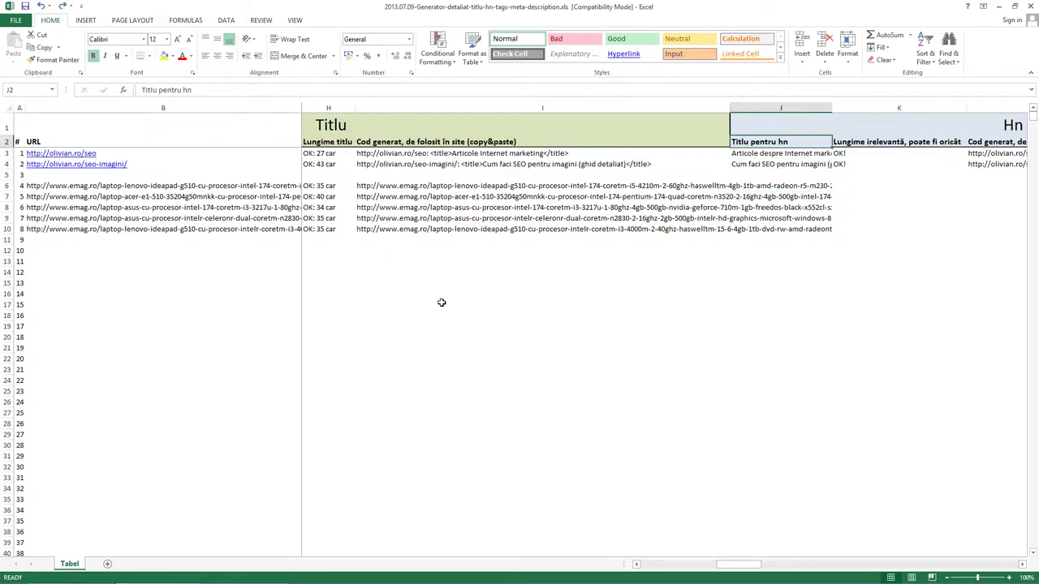
pyautogui.press('Down')
pyautogui.press('Down')
pyautogui.press('Down')
pyautogui.press('Down')
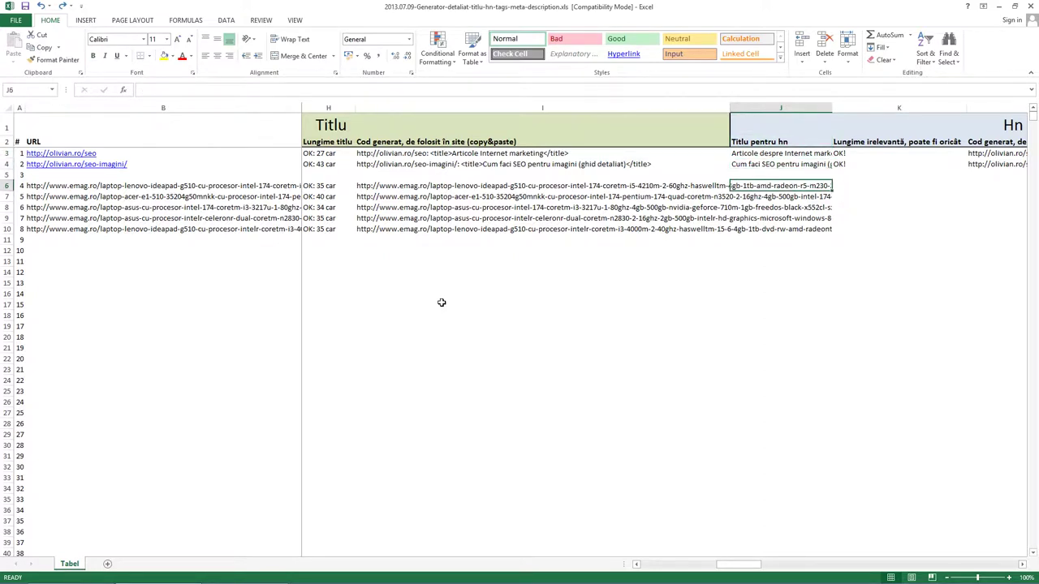
pyautogui.press('Right')
pyautogui.press('Right')
pyautogui.press('Left')
pyautogui.press('Left')
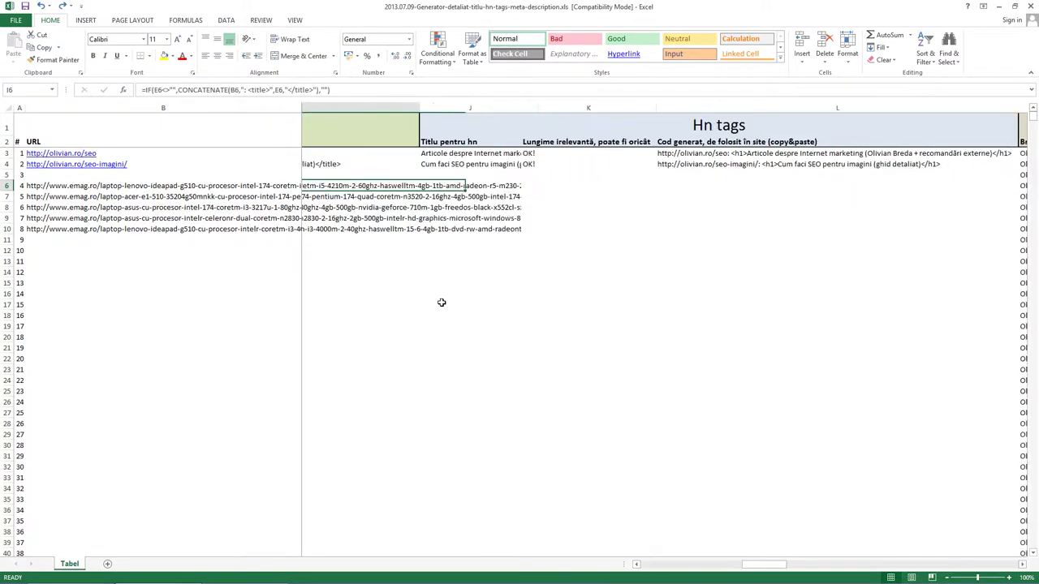
pyautogui.press('Right')
# Fill J6 with placeholder text and paste copies of it to make the H1 title long.
pyautogui.write('sdf')
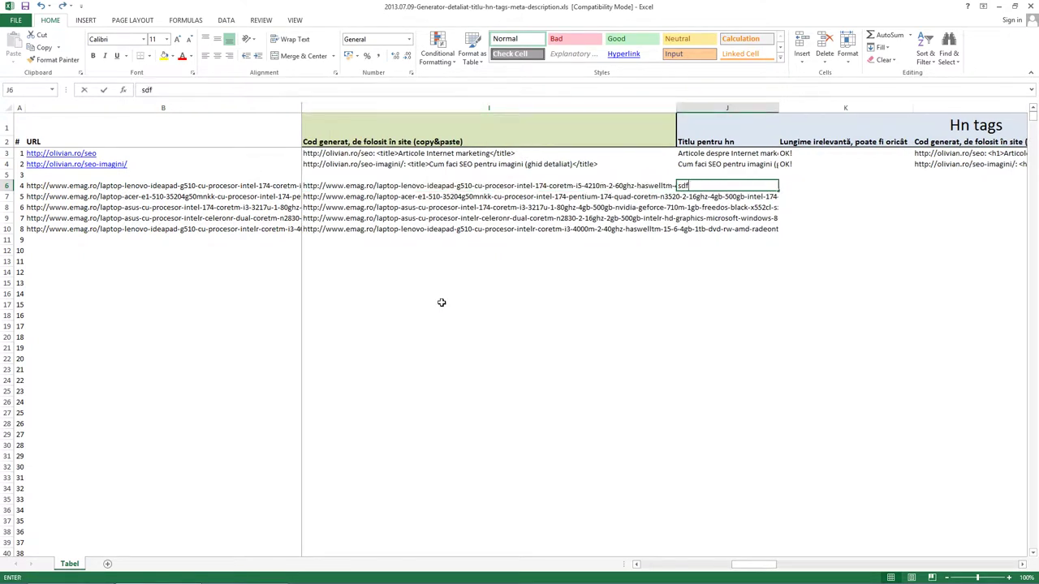
pyautogui.hotkey('ctrl', 'Return')
pyautogui.write('fsd')
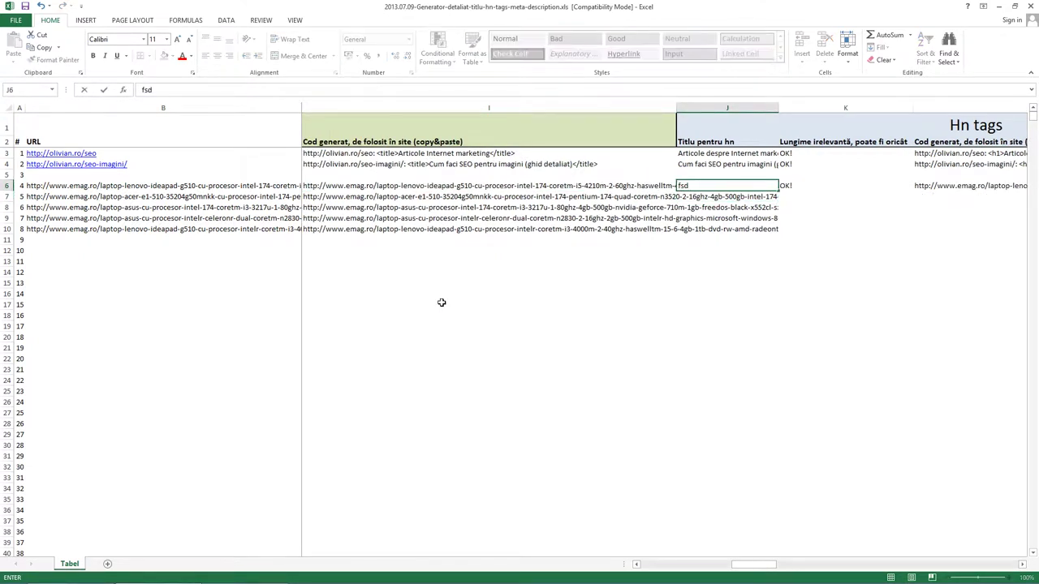
pyautogui.hotkey('ctrl', 'Return')
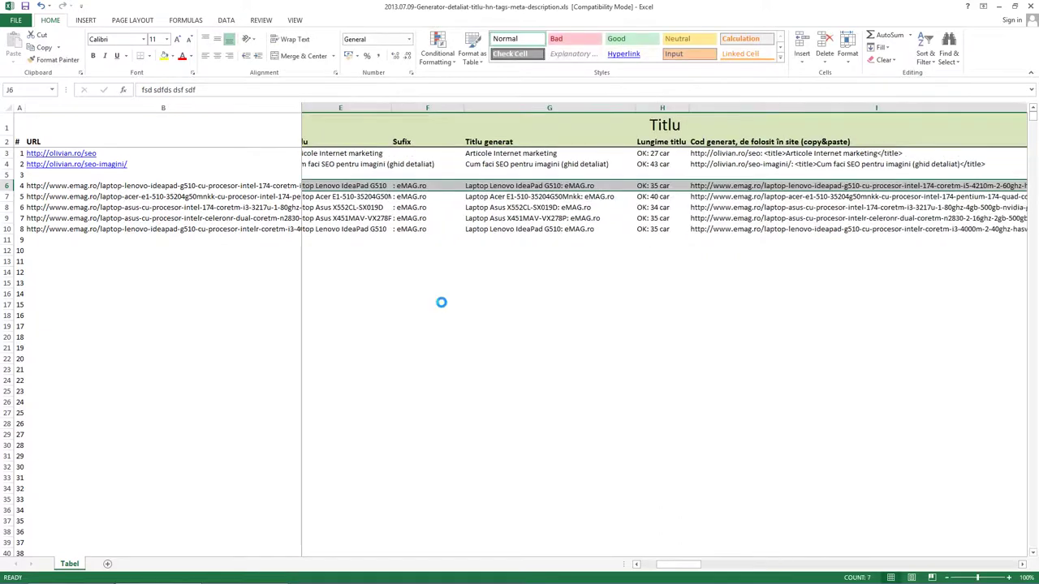
pyautogui.hotkey('ctrl', 'c')
pyautogui.press('Right')
pyautogui.press('Left')
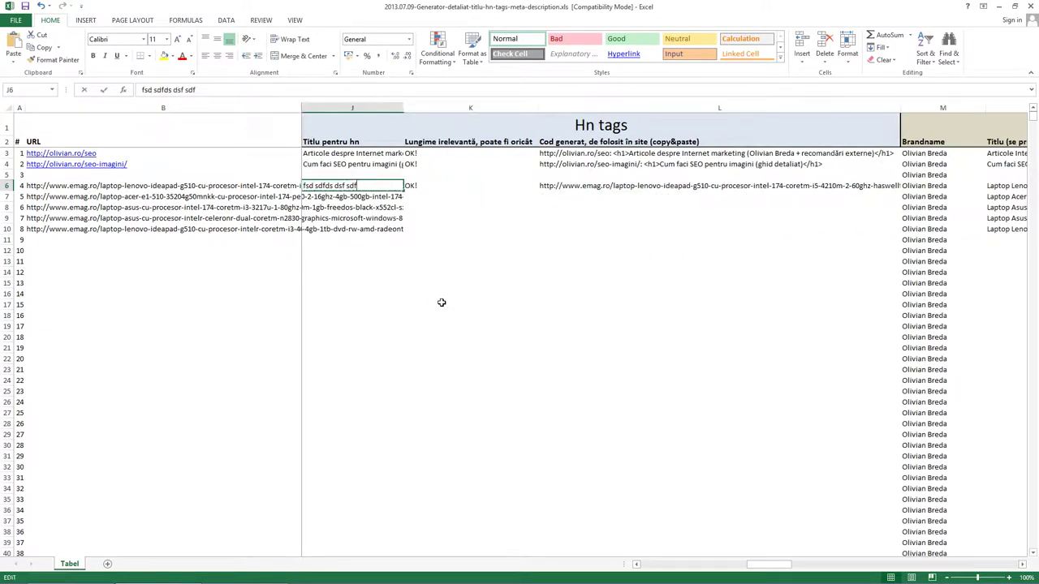
pyautogui.press('F2')
pyautogui.hotkey('ctrl', 'v')
pyautogui.hotkey('ctrl', 'v')
pyautogui.hotkey('ctrl', 'v')
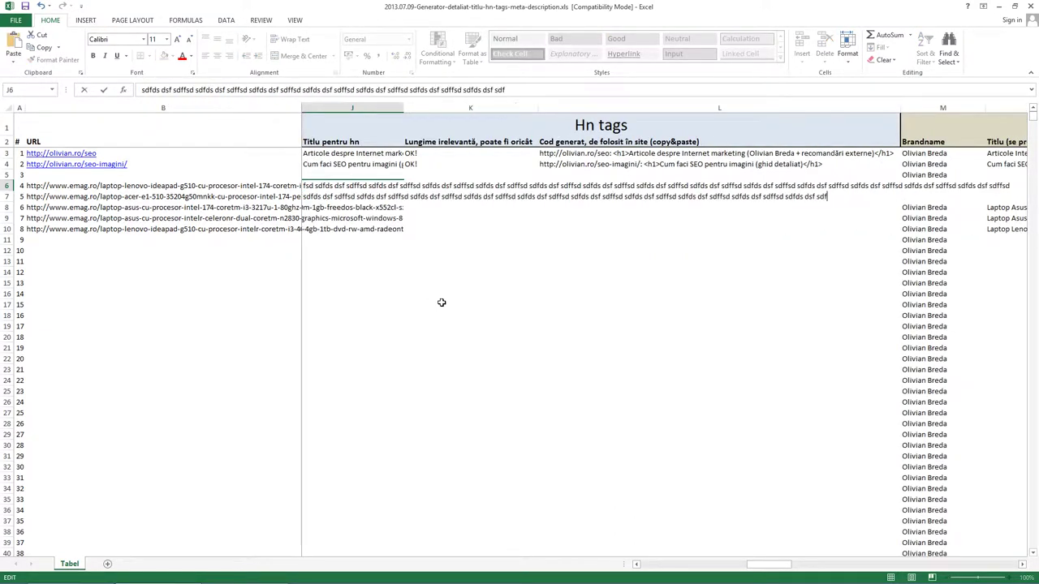
pyautogui.press('Return')
# Check the page title formula, then append 'fsd sdfds dsf sdffsd sdfds dsf sdf' to E6's laptop title.
pyautogui.press('Up')
pyautogui.press('Left')
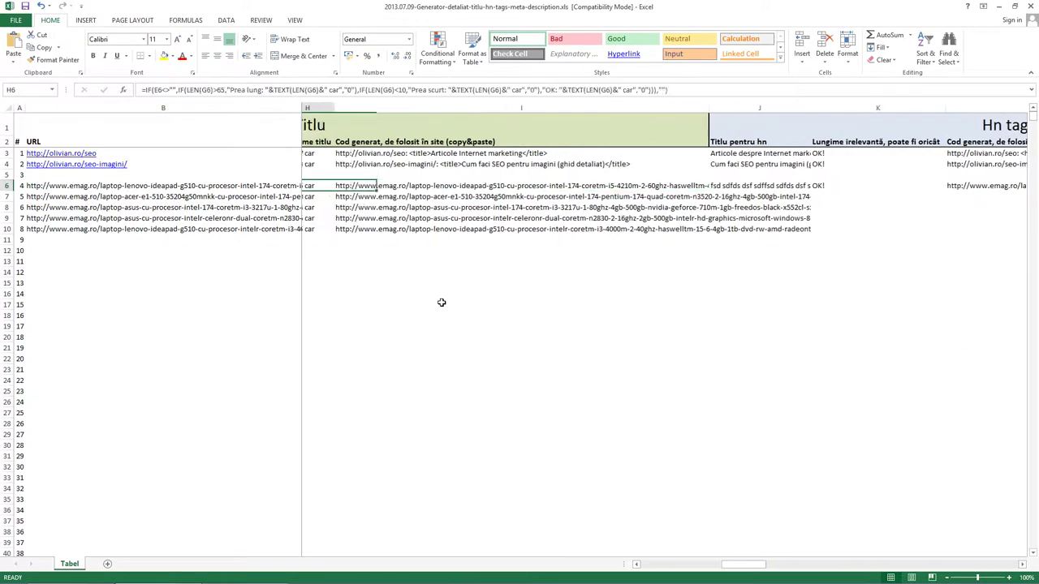
pyautogui.press('Left')
pyautogui.press('Left')
pyautogui.press('F2')
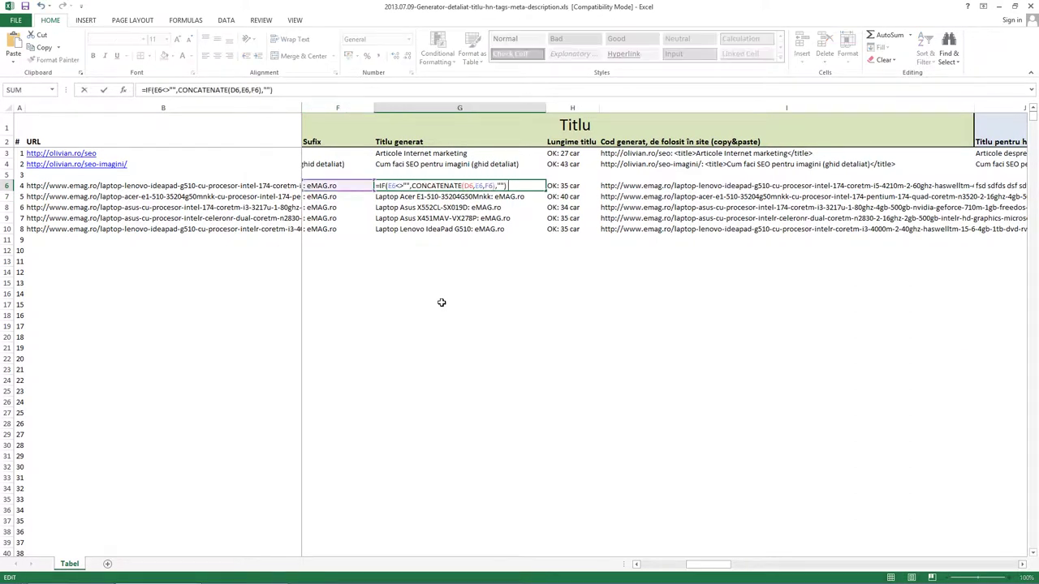
pyautogui.press('Escape')
pyautogui.press('Left')
pyautogui.press('Left')
pyautogui.press('Left')
pyautogui.press('Right')
pyautogui.press('F2')
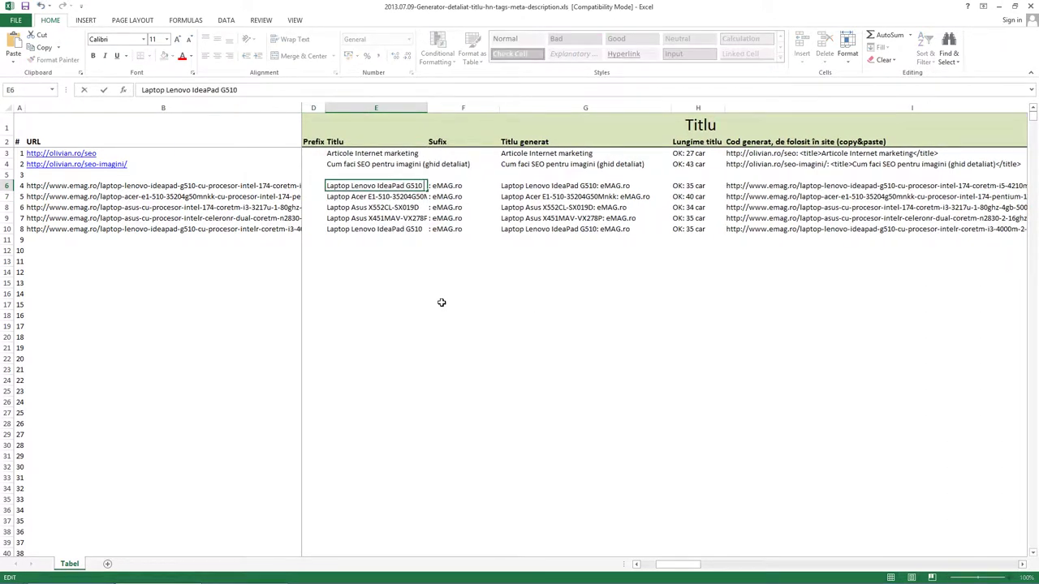
pyautogui.write('fsd sdfds dsf sdffsd sdfds dsf sdf')
pyautogui.press('Return')
# Delete the text from the laptop title in E6.
pyautogui.press('Up')
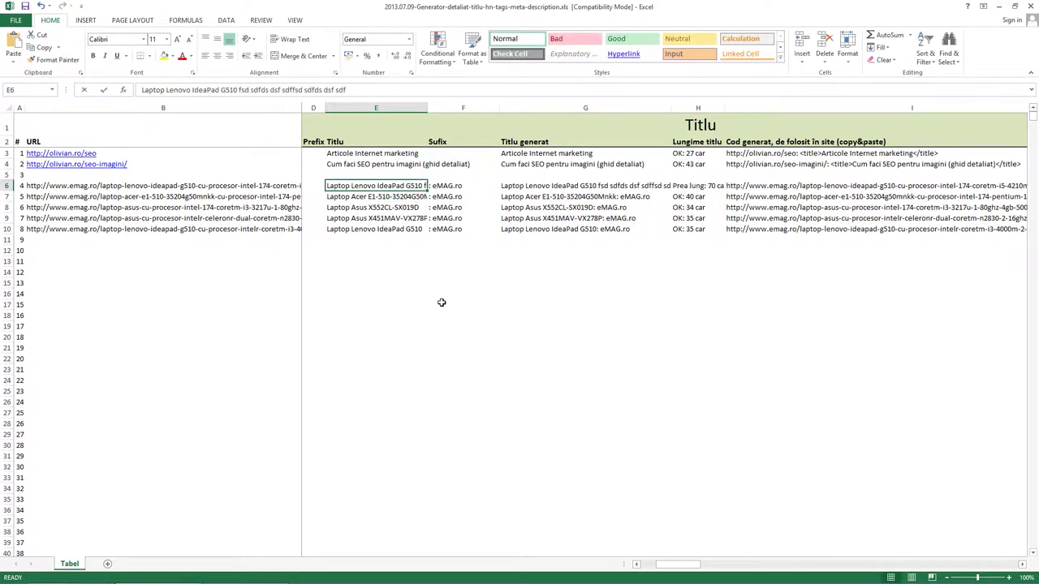
pyautogui.press('F2')
pyautogui.hotkey('shift', 'Home')
pyautogui.press('BackSpace')
pyautogui.press('Return')
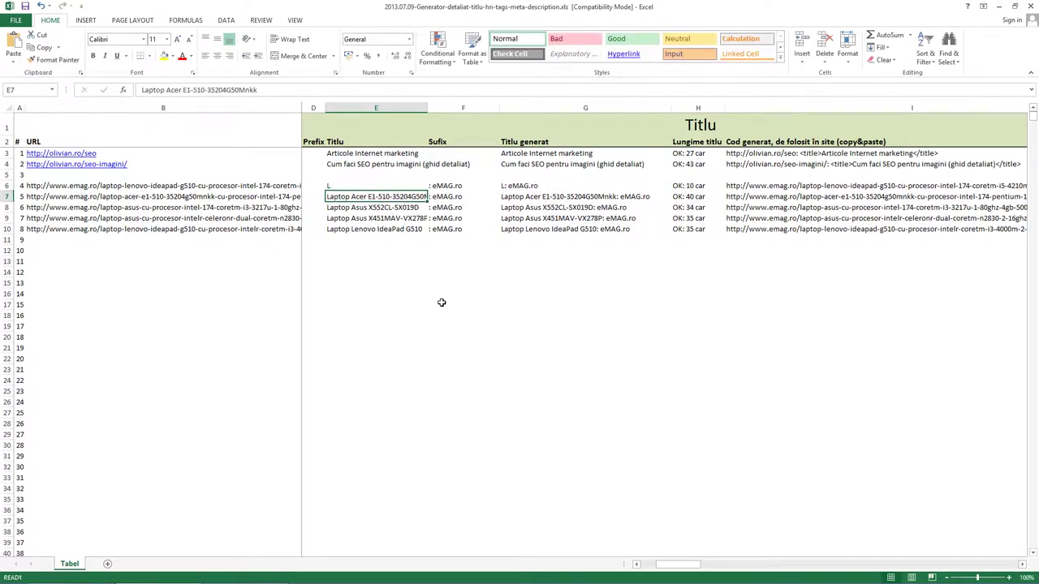
pyautogui.press('Up')
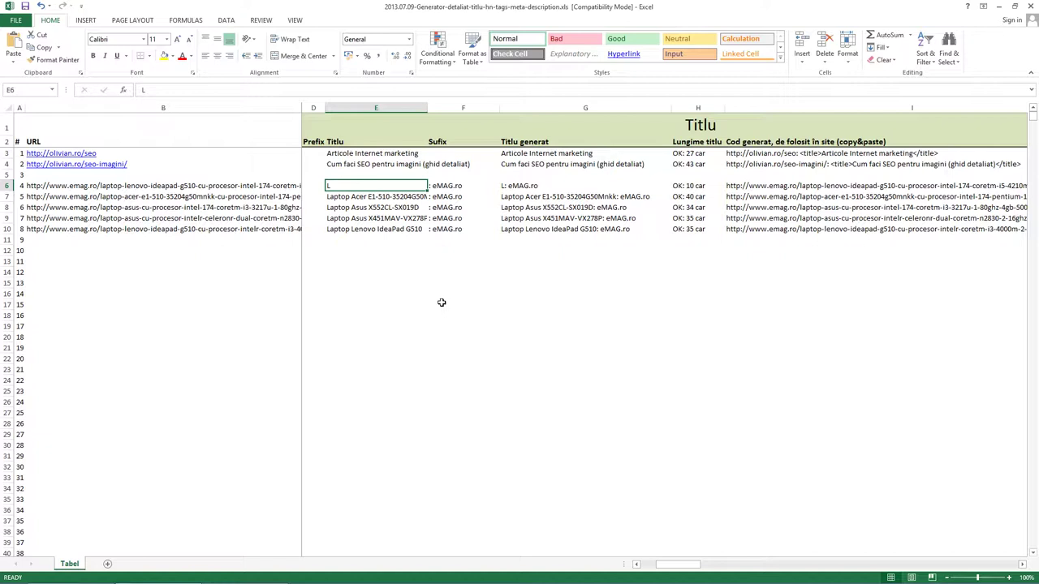
# Clear the ': eMAG.ro' suffix in F6 to test the length check, then undo it.
pyautogui.press('Right')
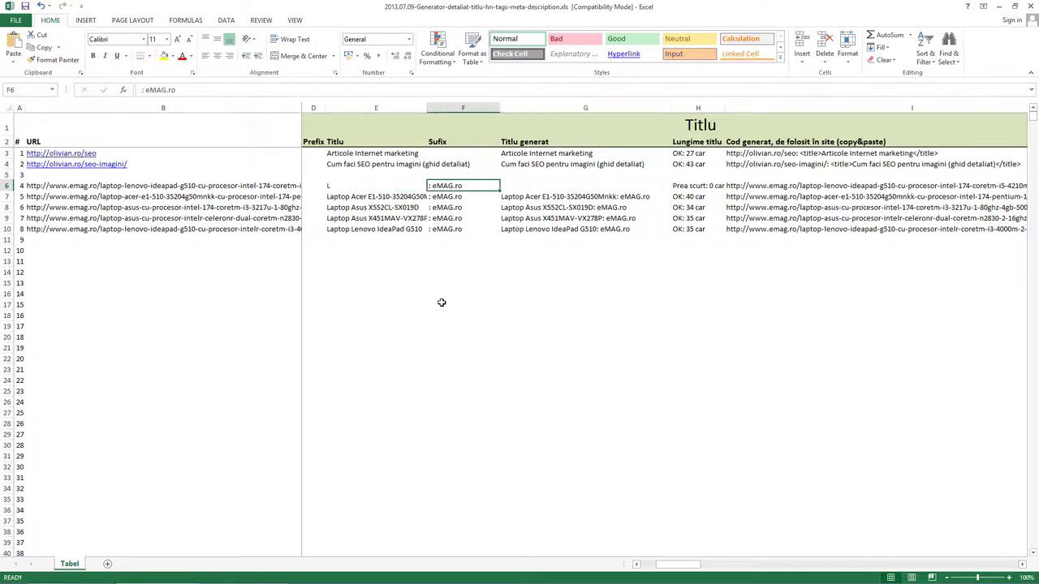
pyautogui.press('Right')
pyautogui.press('Left')
pyautogui.press('Left')
pyautogui.press('Right')
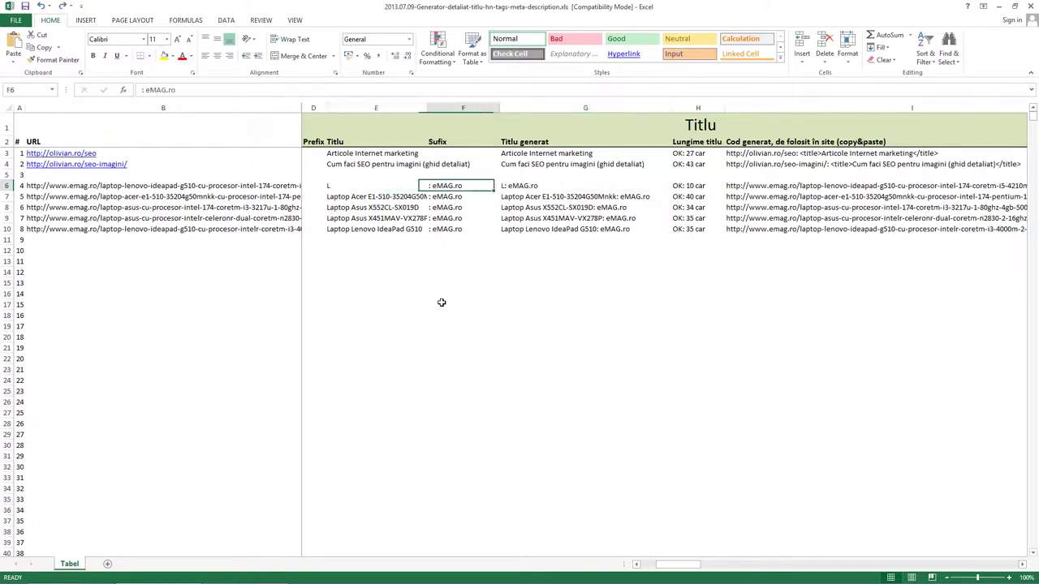
pyautogui.press('Delete')
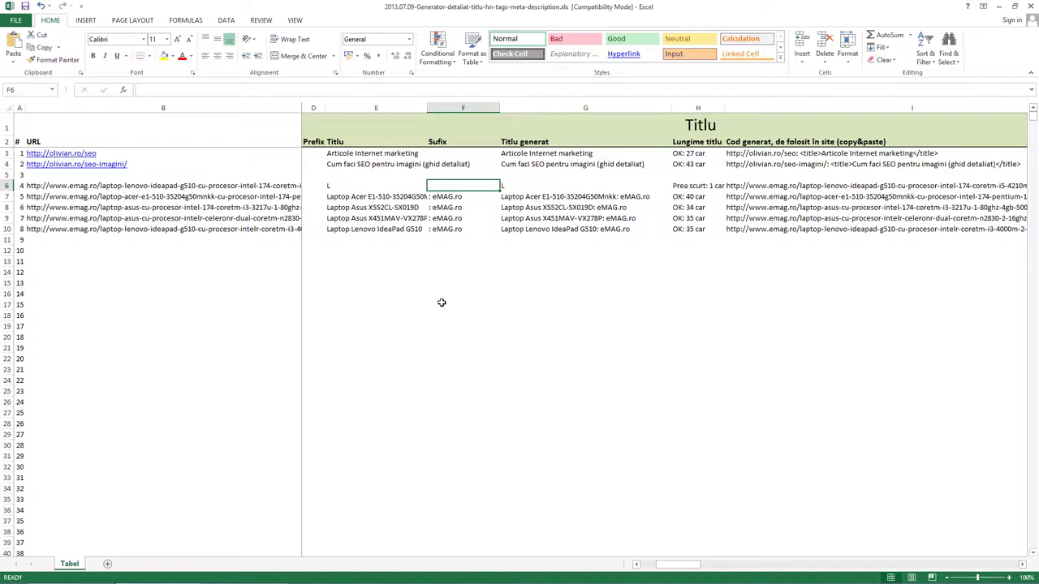
pyautogui.hotkey('ctrl', 'z')
# Review the H1 length status, generated H1 code and SEO title formula for row 6.
pyautogui.press('Right')
pyautogui.press('Right')
pyautogui.press('Right')
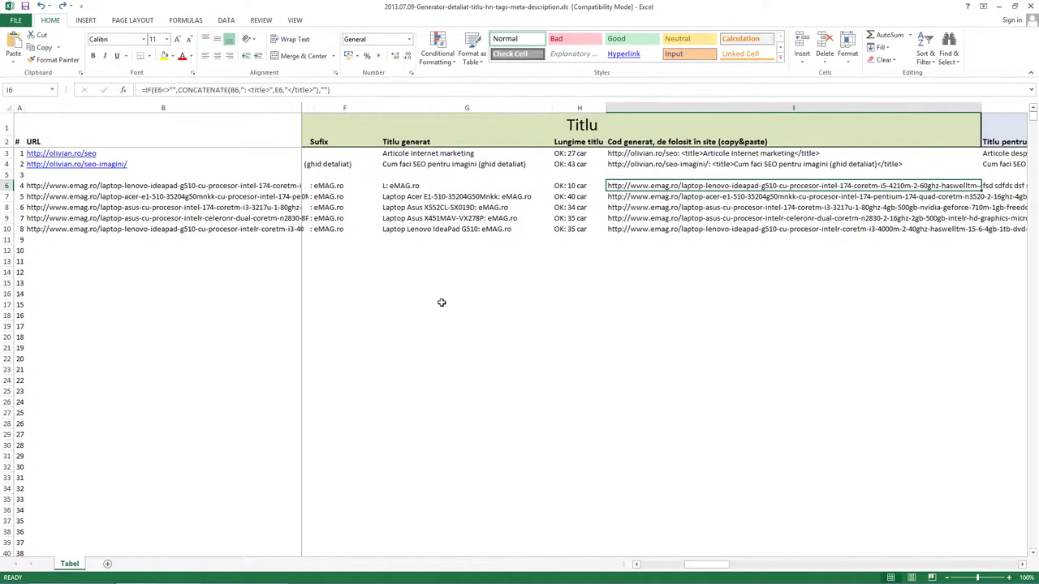
pyautogui.press('Right')
pyautogui.press('Right')
pyautogui.press('Right')
pyautogui.press('Right')
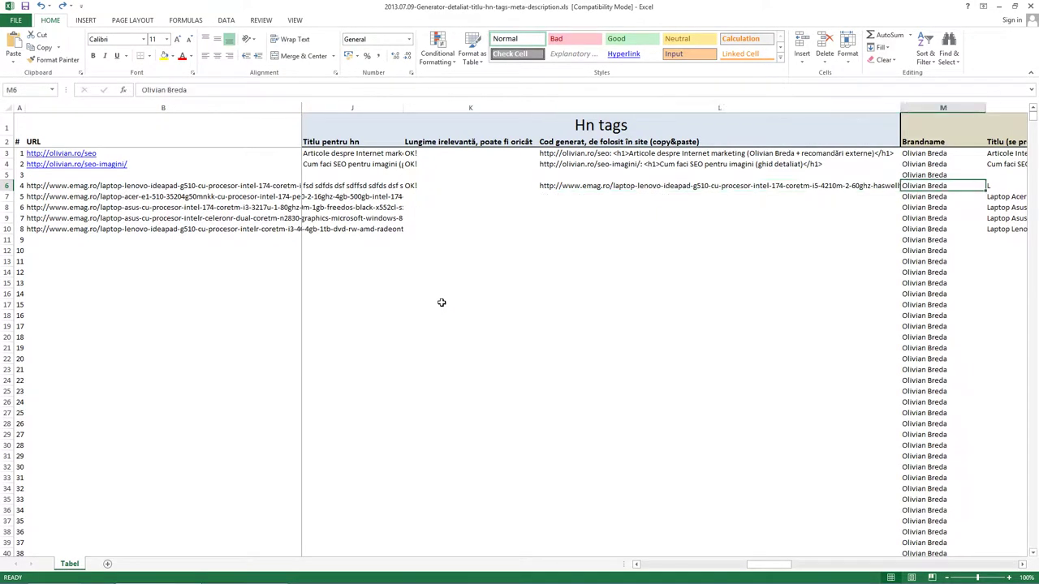
pyautogui.press('Right')
pyautogui.press('Left')
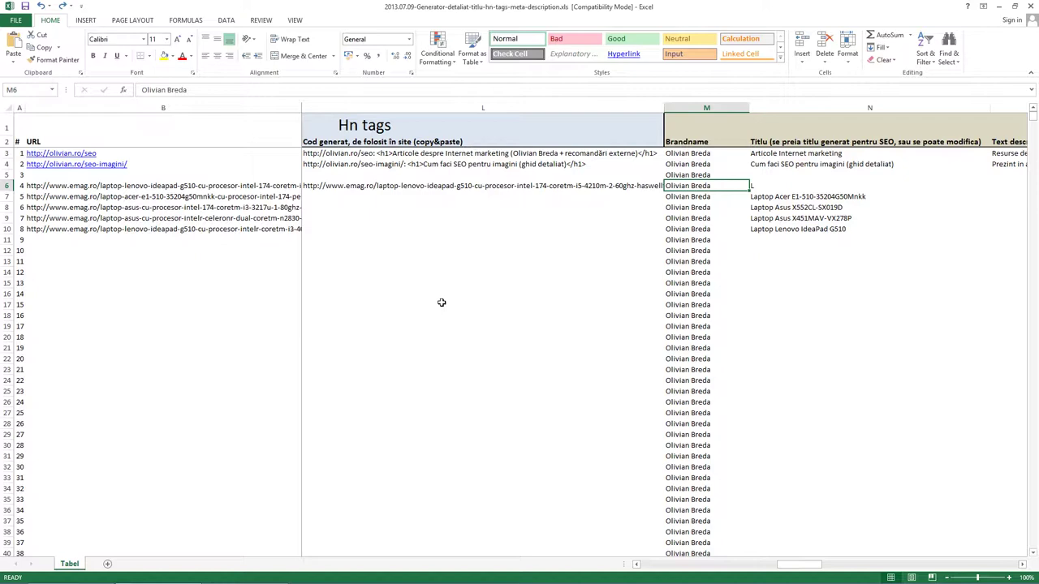
pyautogui.press('Right')
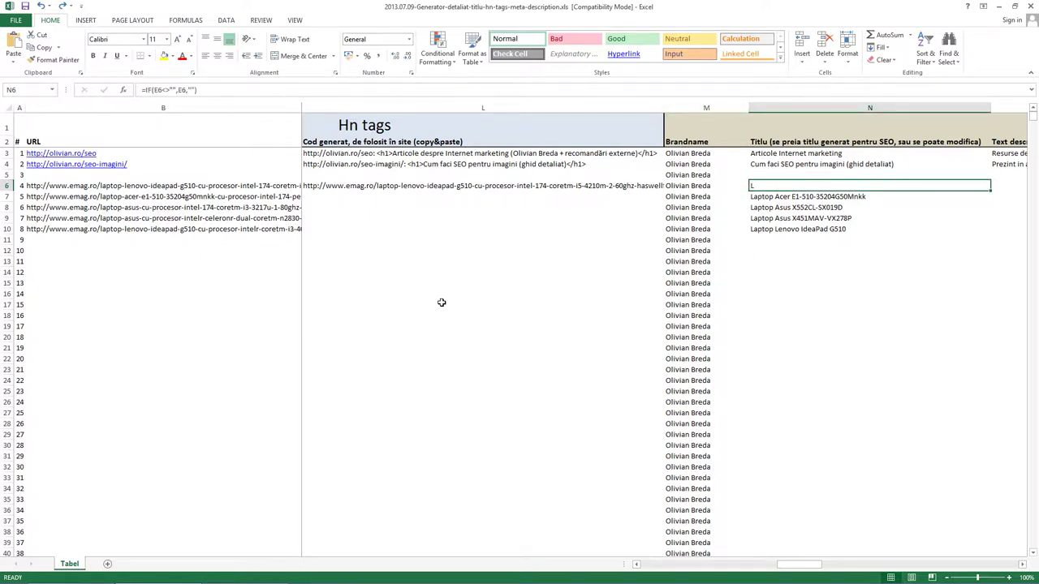
pyautogui.hscroll(1, 441, 302)
pyautogui.press('Left')
pyautogui.press('Left')
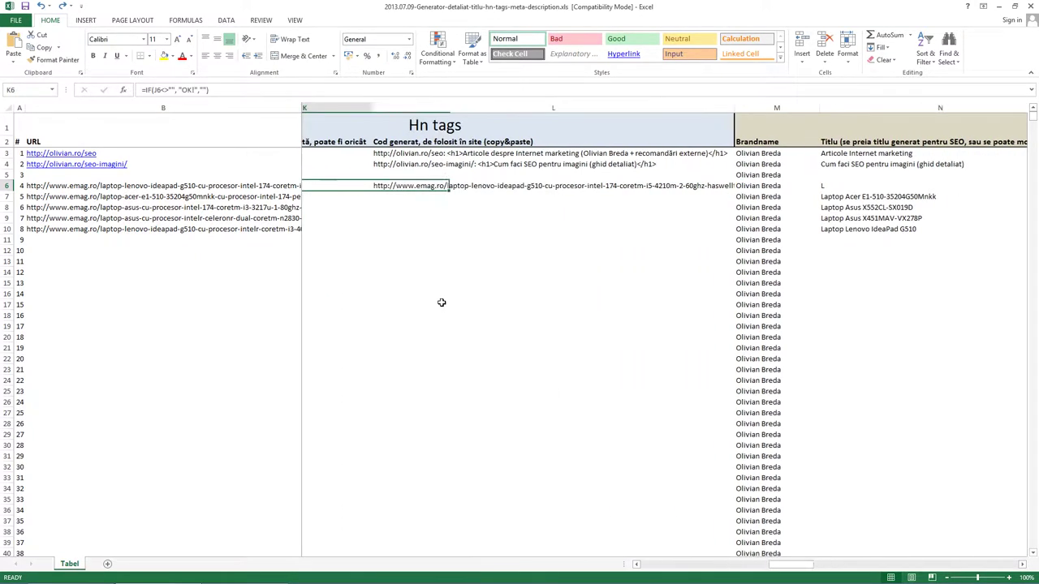
pyautogui.press('Left')
pyautogui.press('Right')
pyautogui.press('Right')
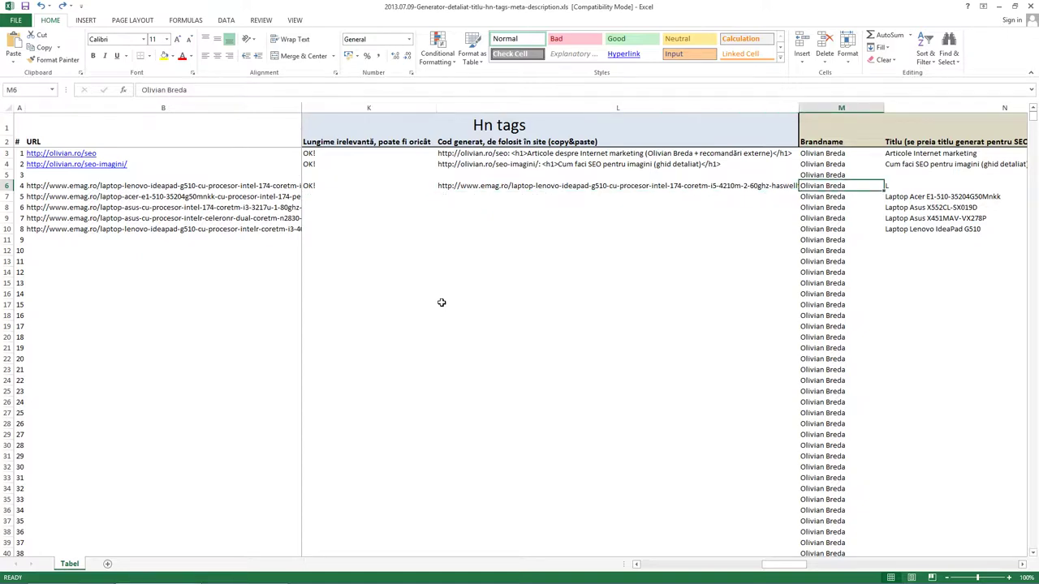
pyautogui.press('Left')
pyautogui.press('Left')
pyautogui.press('Left')
pyautogui.press('Left')
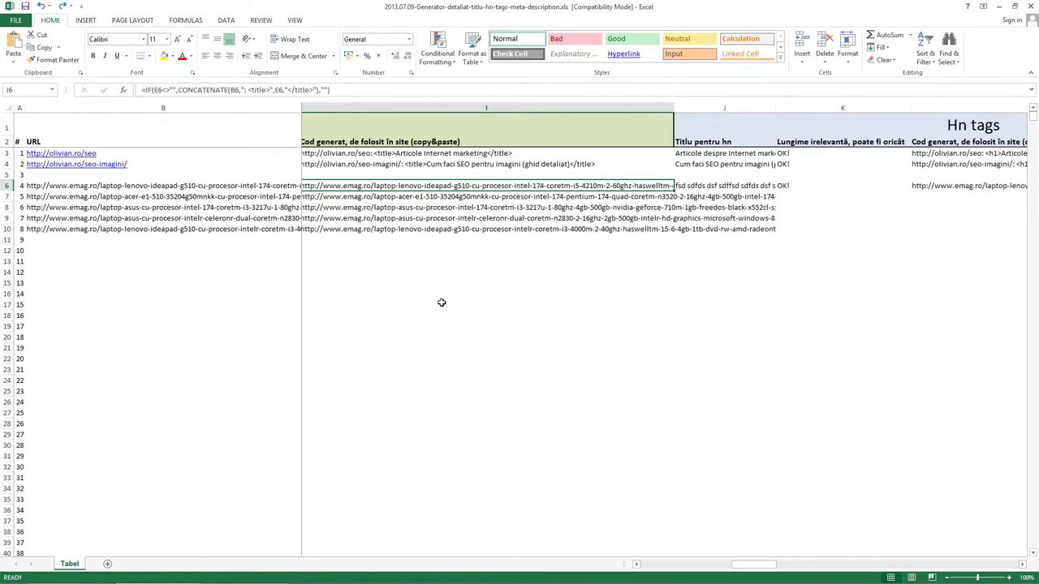
pyautogui.press('Right')
pyautogui.press('Left')
pyautogui.press('Left')
pyautogui.press('Left')
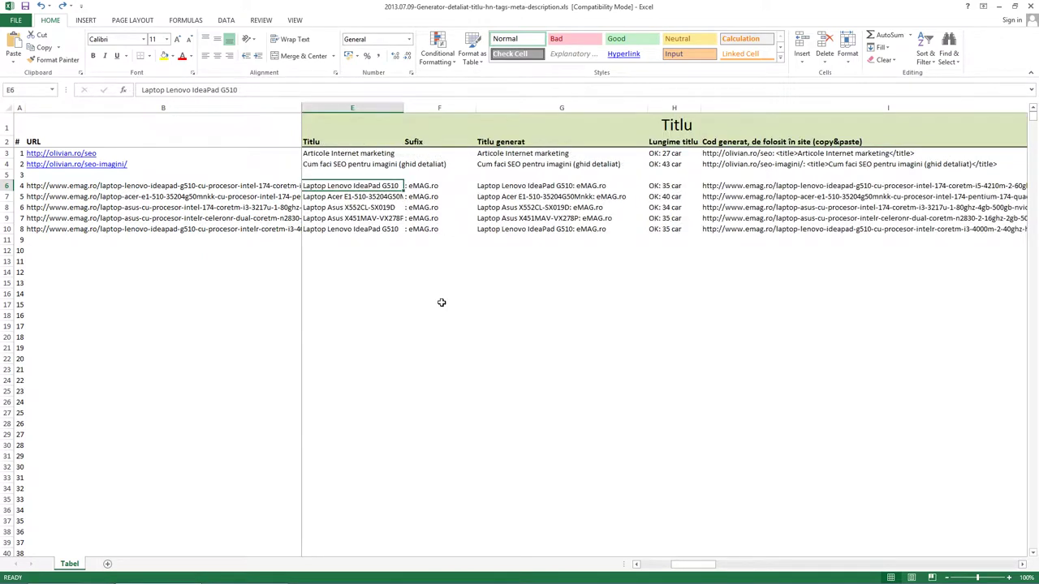
# Look over the H1 status, SEO title and invitation columns before reaching the Brandname column.
pyautogui.press('Right')
pyautogui.press('Right')
pyautogui.press('Right')
pyautogui.press('Right')
pyautogui.press('Right')
pyautogui.press('Right')
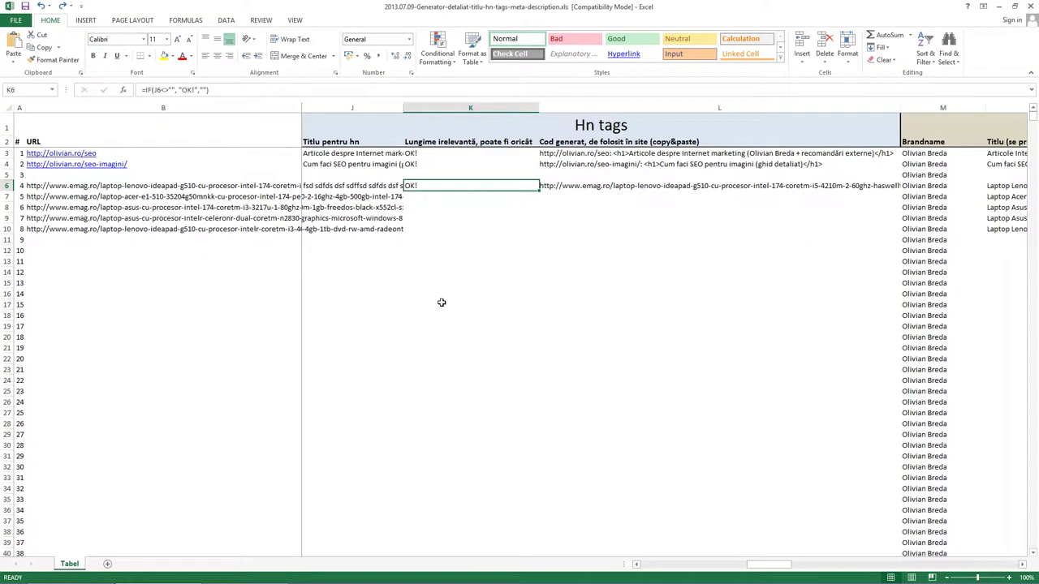
pyautogui.press('Right')
pyautogui.press('Left')
pyautogui.press('Left')
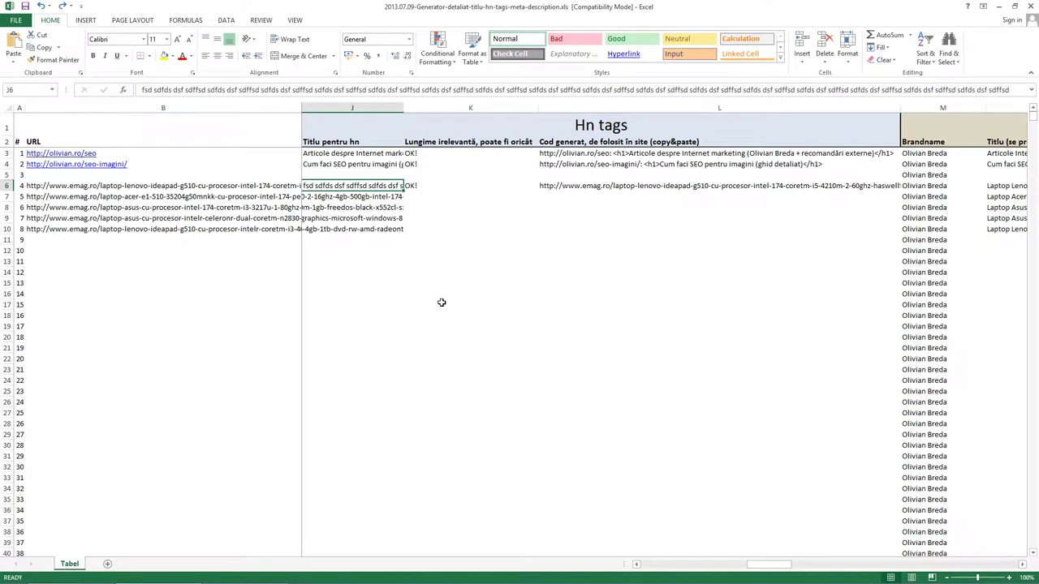
pyautogui.press('Right')
pyautogui.press('Right')
pyautogui.press('Right')
pyautogui.press('Right')
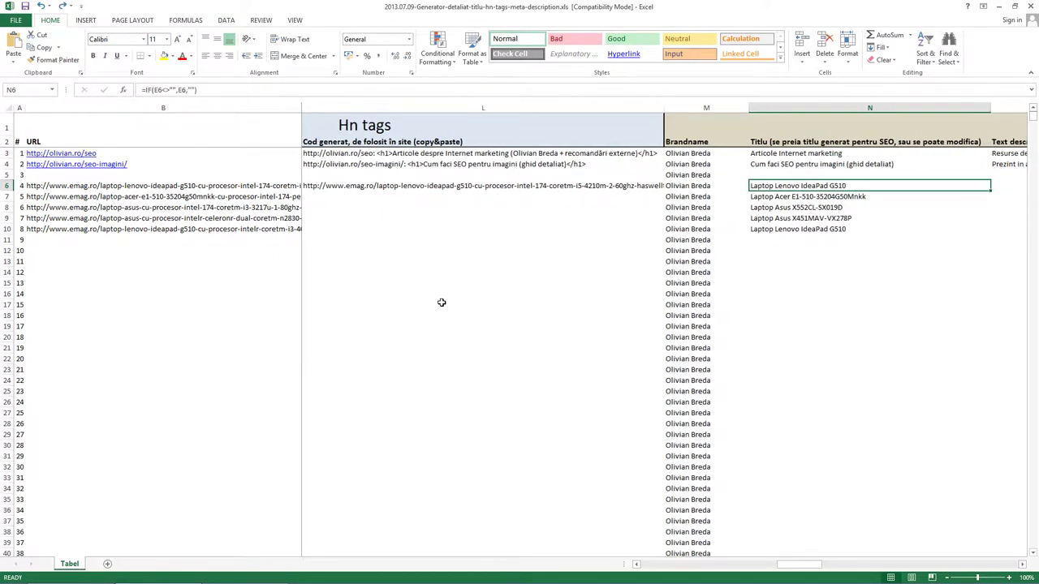
pyautogui.press('Up')
pyautogui.press('Up')
pyautogui.press('Up')
pyautogui.press('Up')
pyautogui.press('Down')
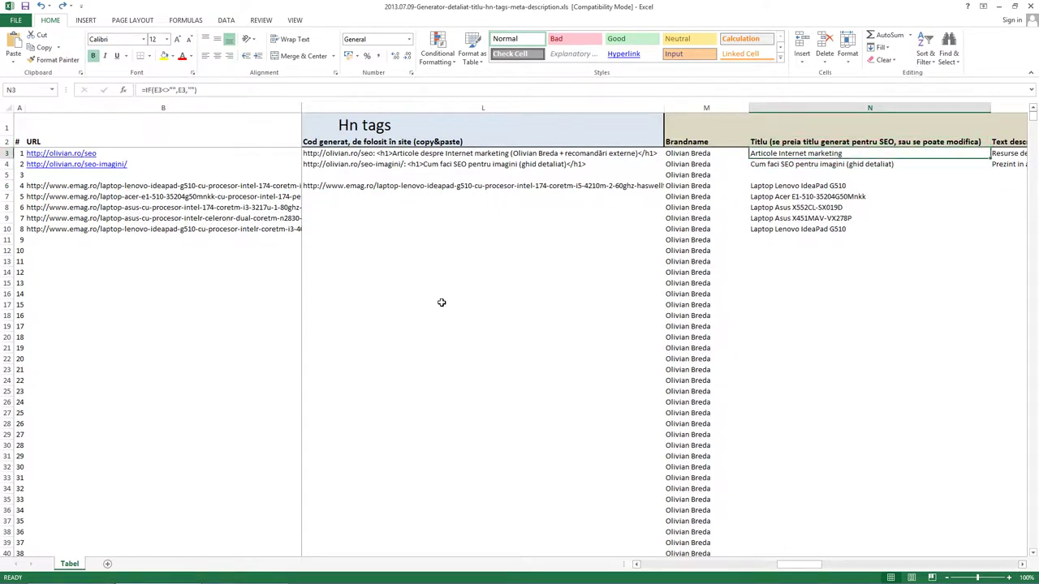
pyautogui.press('Down')
pyautogui.press('Down')
pyautogui.press('Down')
pyautogui.press('Down')
pyautogui.press('Up')
pyautogui.press('Right')
pyautogui.press('Right')
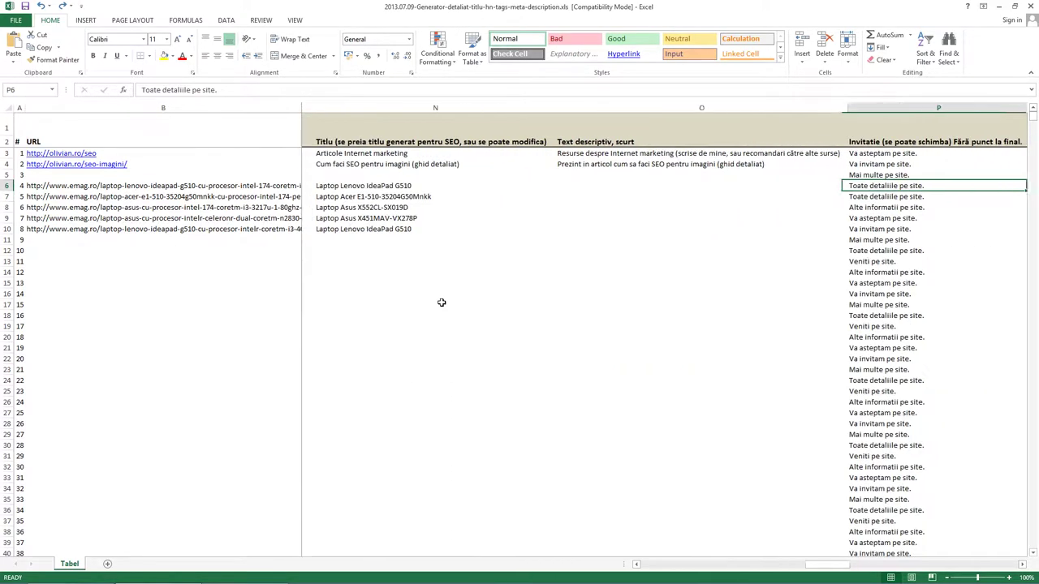
pyautogui.press('Left')
pyautogui.press('Left')
pyautogui.press('Left')
pyautogui.press('Right')
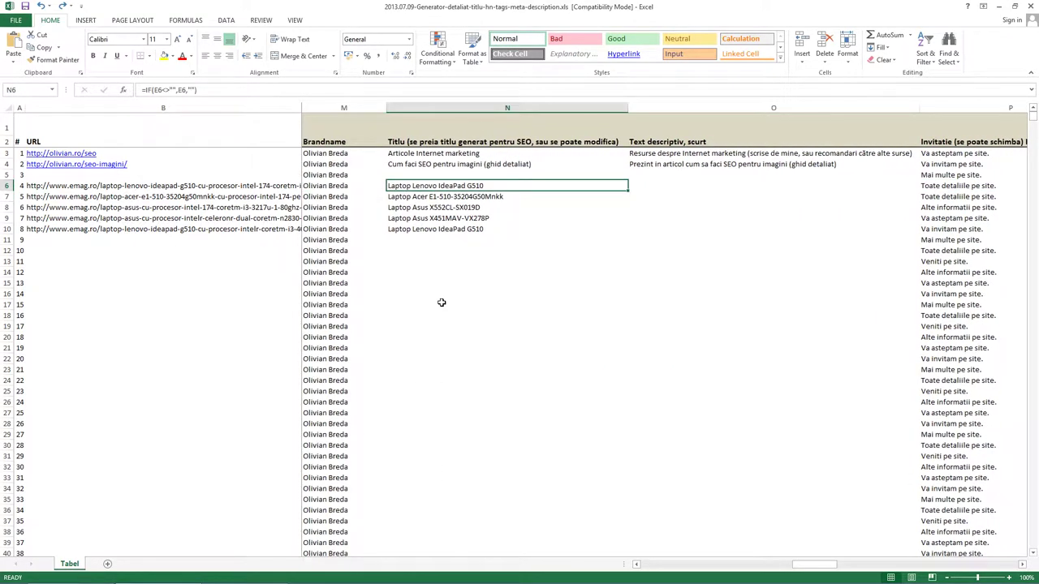
pyautogui.press('Left')
# Enter eMAG in M6 and copy it into M7:M10.
pyautogui.write('eMAG')
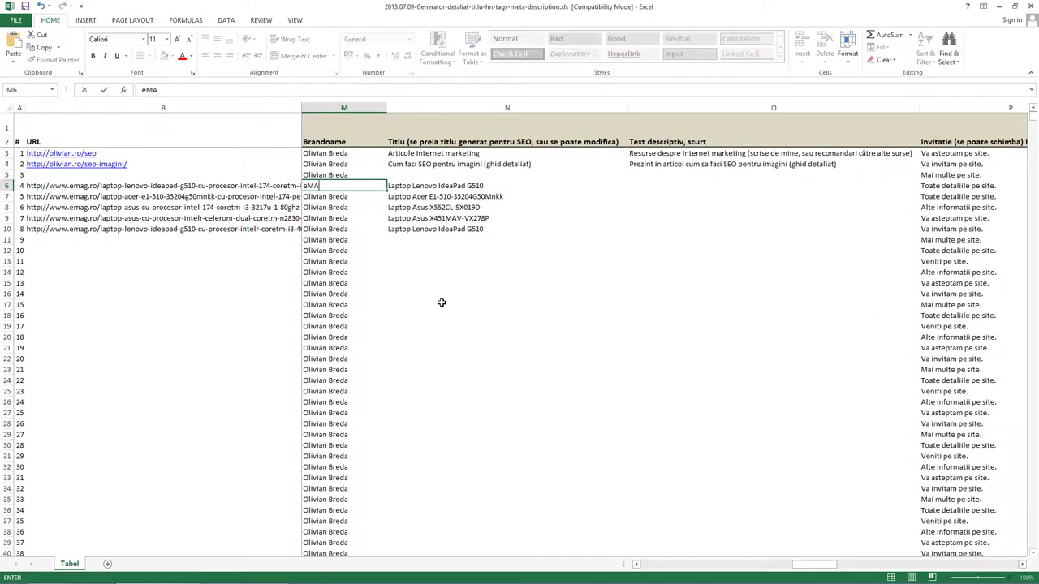
pyautogui.press('Return')
pyautogui.press('Up')
pyautogui.hotkey('ctrl', 'c')
pyautogui.press('Down')
pyautogui.hotkey('shift', 'Down')
pyautogui.hotkey('shift', 'Down')
pyautogui.hotkey('shift', 'Down')
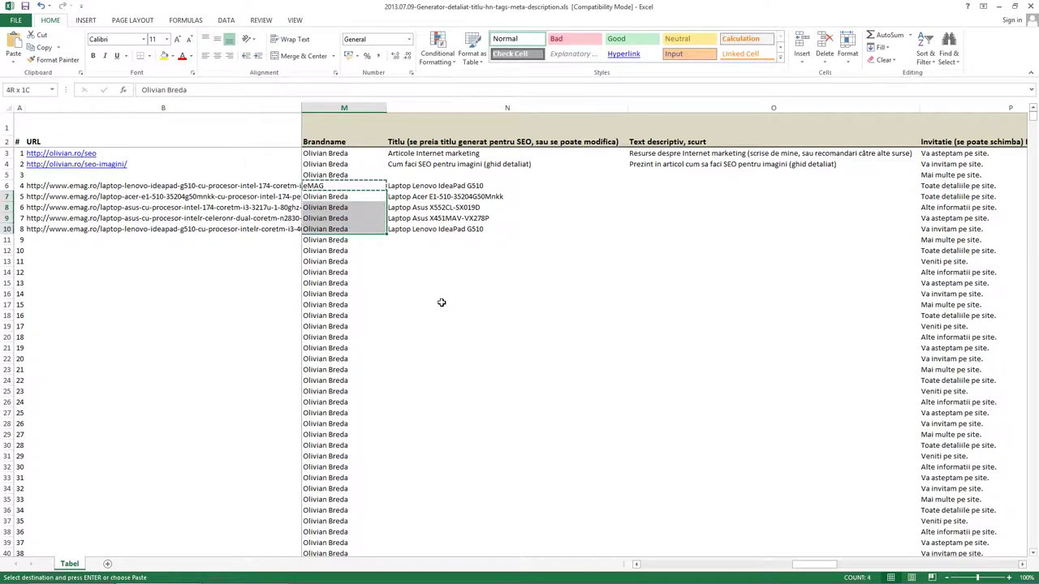
pyautogui.hotkey('ctrl', 'v')
pyautogui.press('Down')
pyautogui.press('Down')
pyautogui.press('Down')
pyautogui.press('Down')
pyautogui.press('Escape')
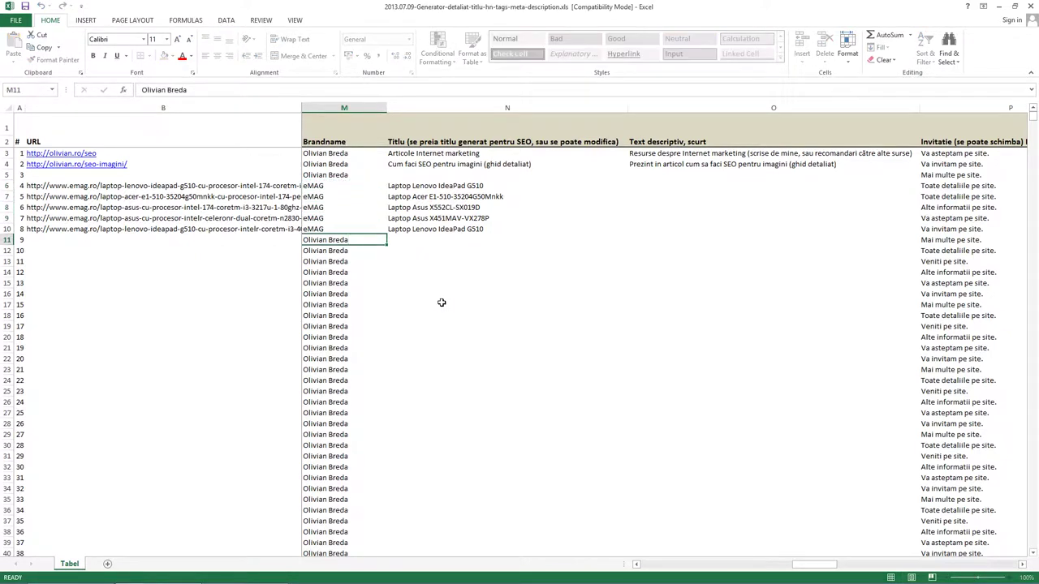
pyautogui.press('Up')
pyautogui.press('Up')
pyautogui.press('Up')
pyautogui.press('Up')
pyautogui.press('Right')
pyautogui.press('Up')
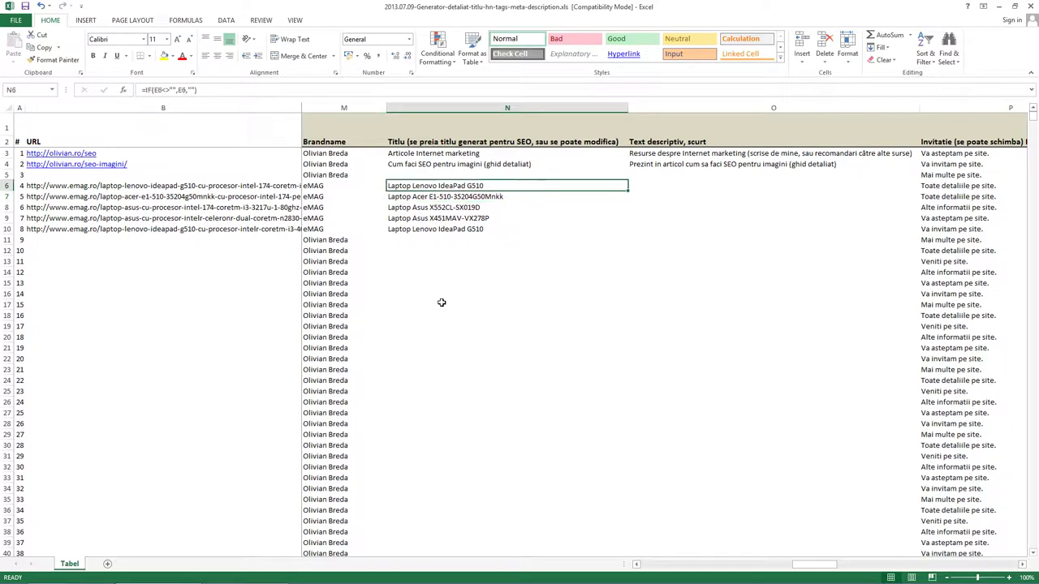
pyautogui.press('Right')
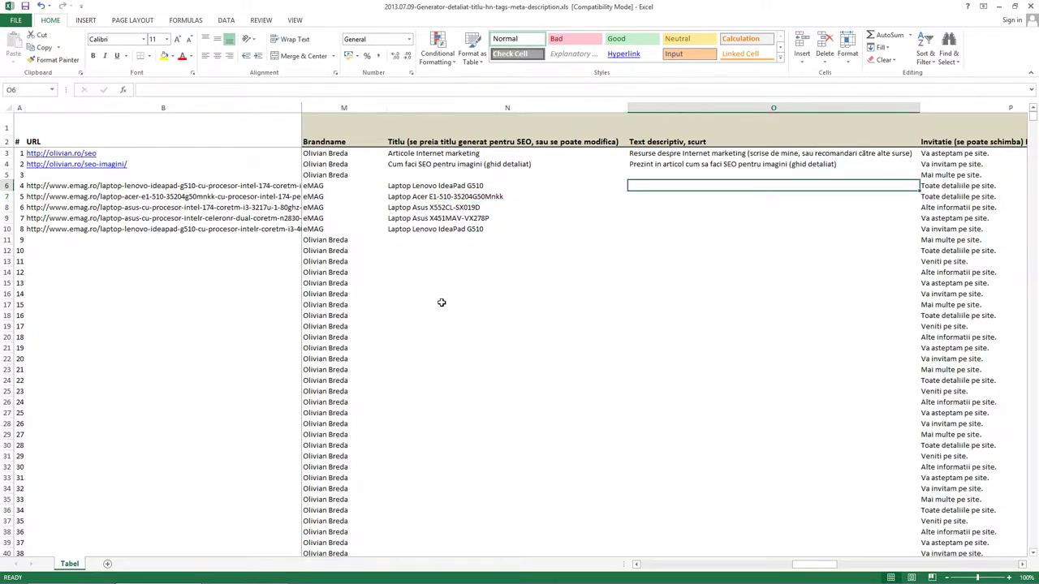
# Review the Lenovo IdeaPad G510 processor specs on eMAG, then begin O6's description with 'Laptopu'.
pyautogui.hotkey('alt', 'Tab')
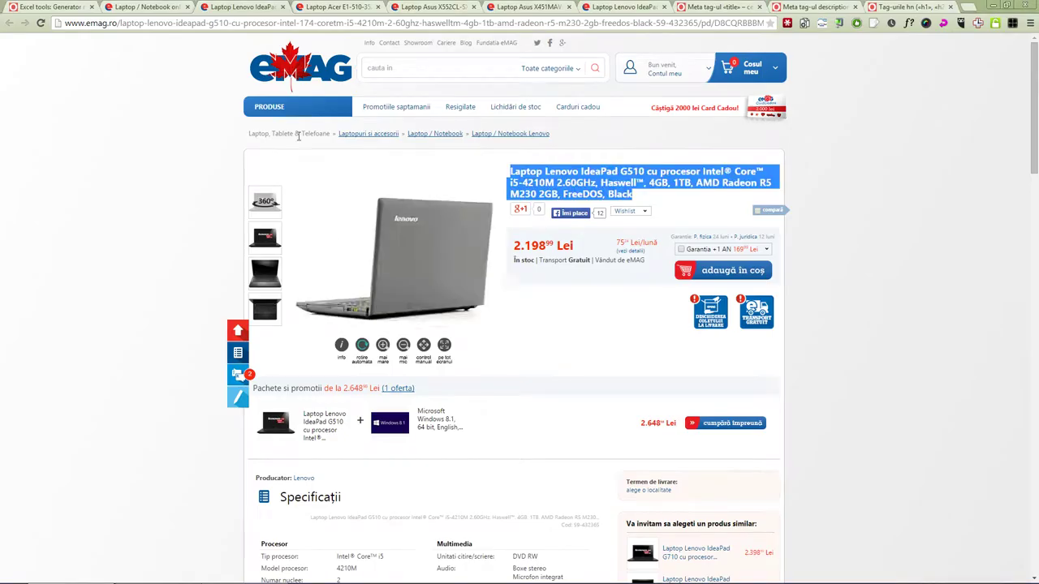
pyautogui.scroll(-5, 203, 292)
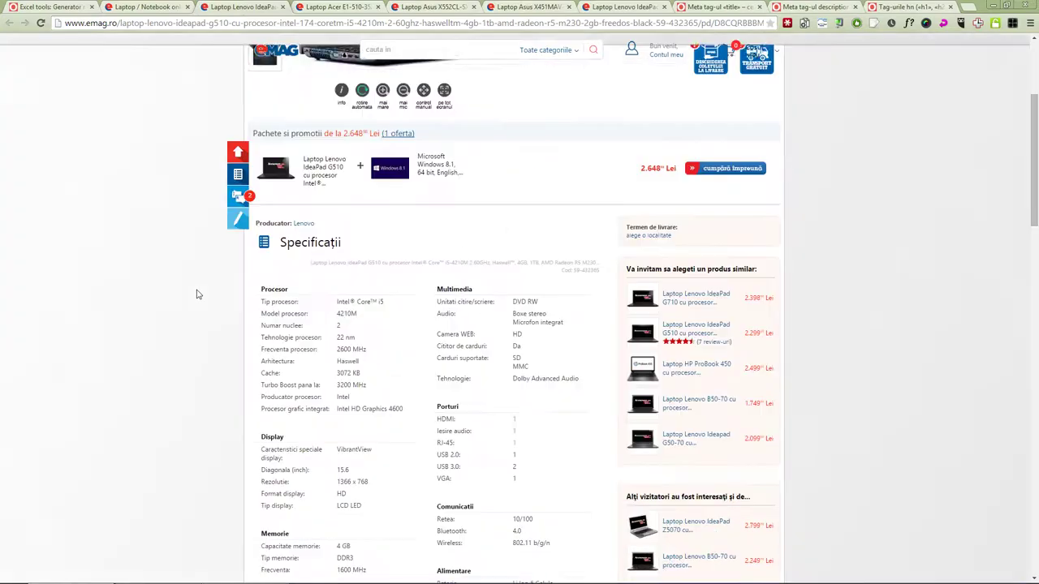
pyautogui.scroll(-2, 219, 288)
pyautogui.scroll(2, 224, 283)
pyautogui.scroll(1, 260, 284)
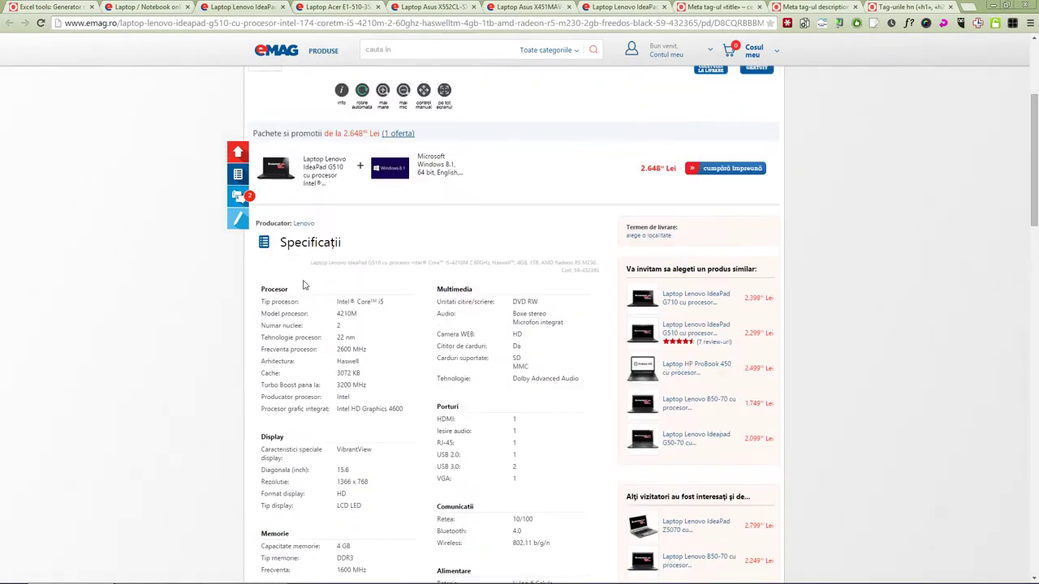
pyautogui.scroll(2, 301, 283)
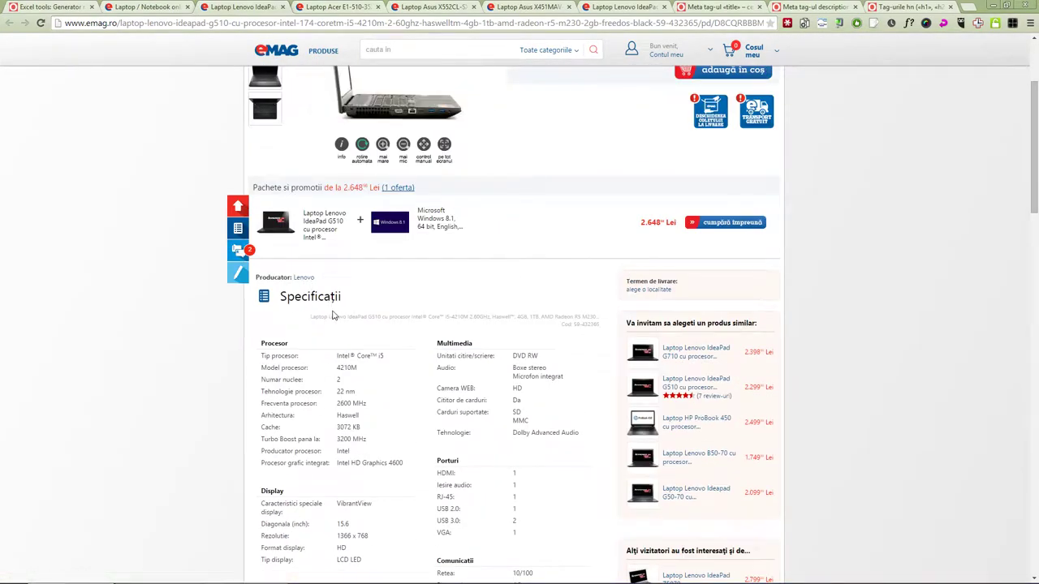
pyautogui.scroll(-1, 333, 315)
pyautogui.scroll(-3, 333, 315)
pyautogui.scroll(-5, 333, 306)
pyautogui.scroll(-2, 334, 305)
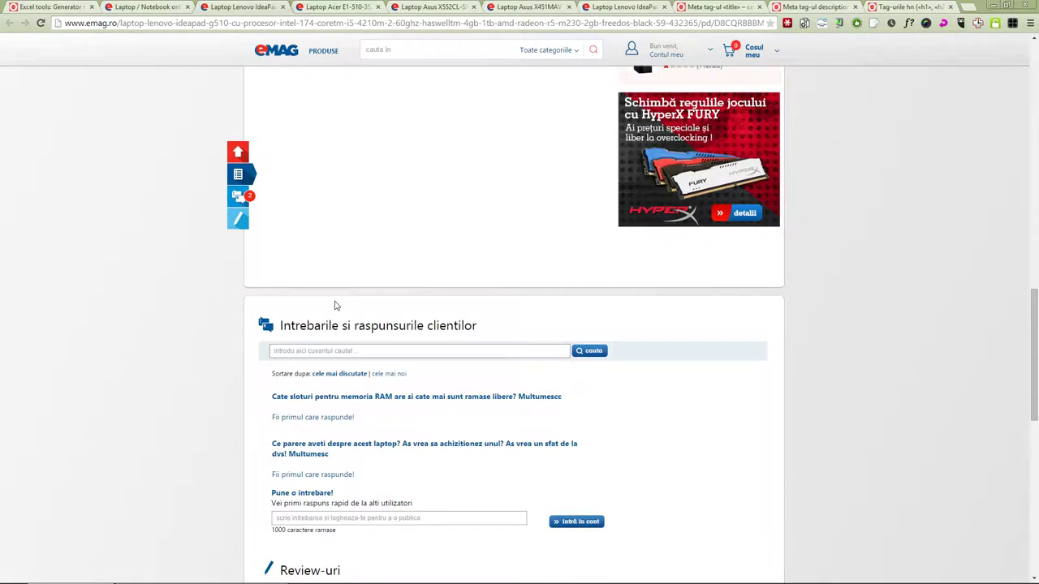
pyautogui.scroll(5, 336, 306)
pyautogui.scroll(2, 336, 305)
pyautogui.scroll(3, 336, 305)
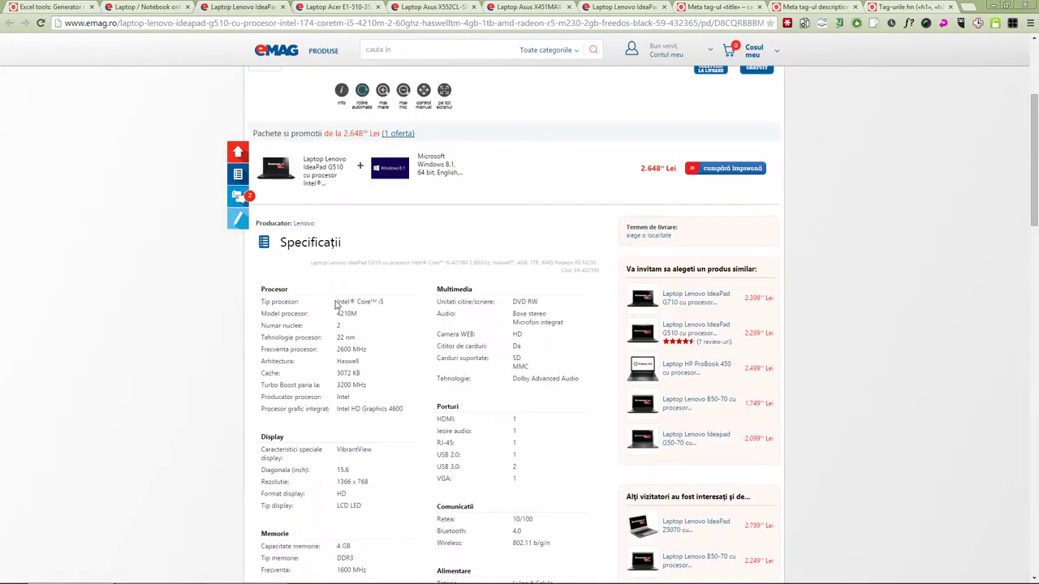
pyautogui.hotkey('alt', 'Tab')
pyautogui.write('Laptopu')
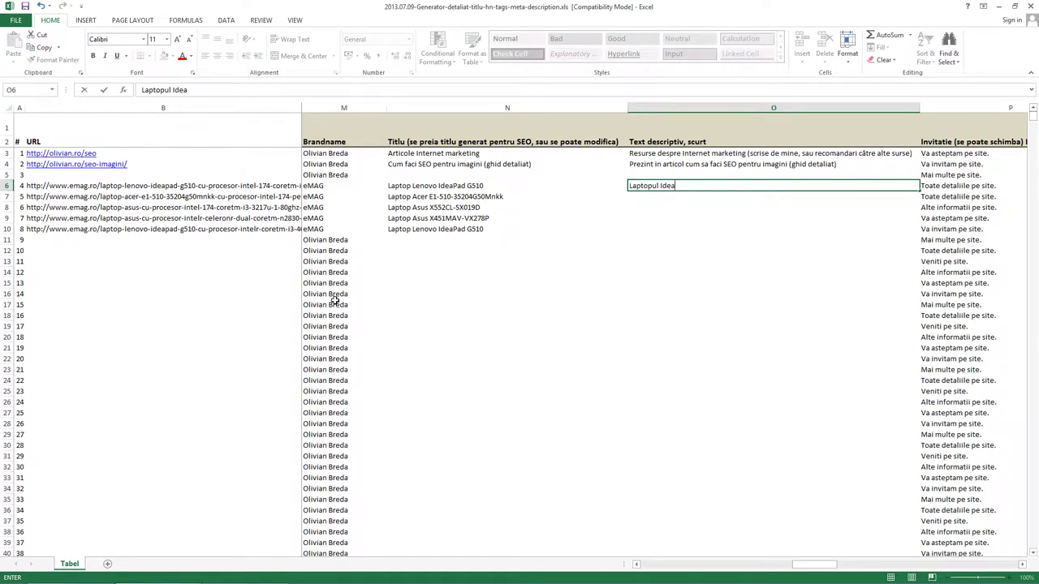
# Complete O6 with '…are un procesor Intel Core i5. Livrare gratuita.' after rechecking the product page.
pyautogui.press('BackSpace')
pyautogui.press('BackSpace')
pyautogui.write('re un procesor')
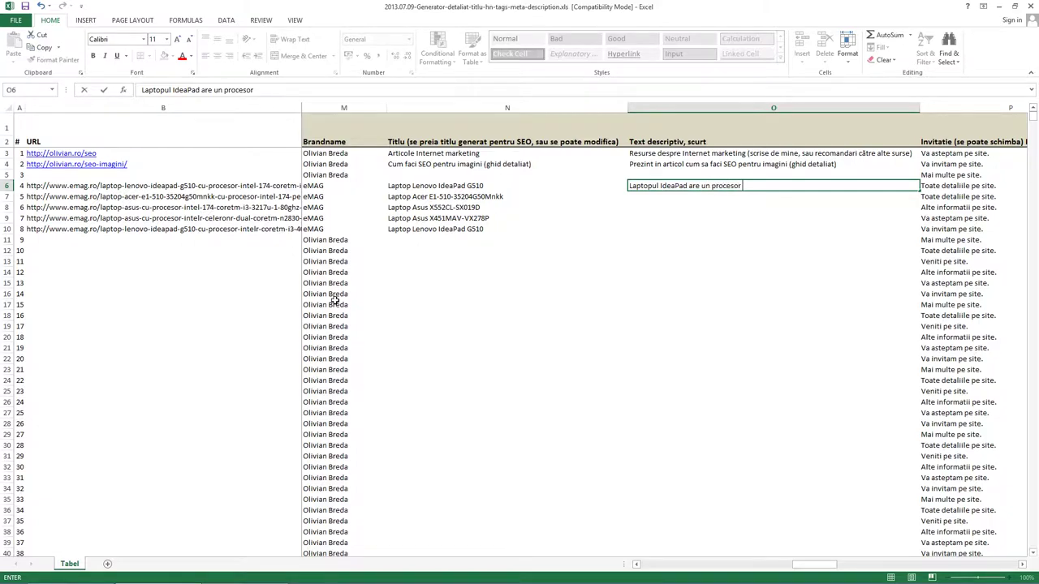
pyautogui.hotkey('alt', 'Tab')
pyautogui.hotkey('alt', 'Tab')
pyautogui.write('Intel Core i5. Li')
pyautogui.write('vrare gratuita.')
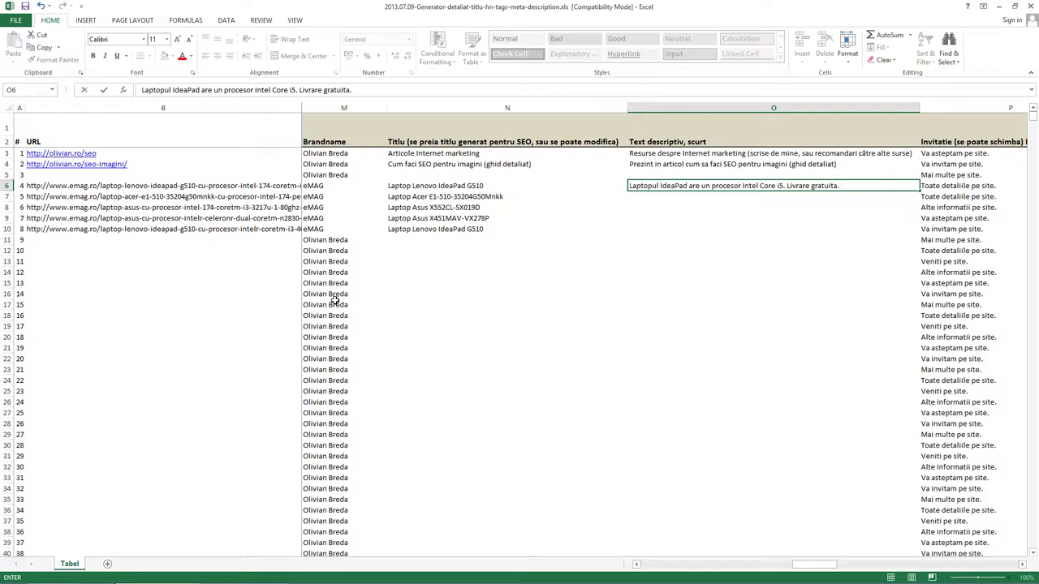
pyautogui.press('Tab')
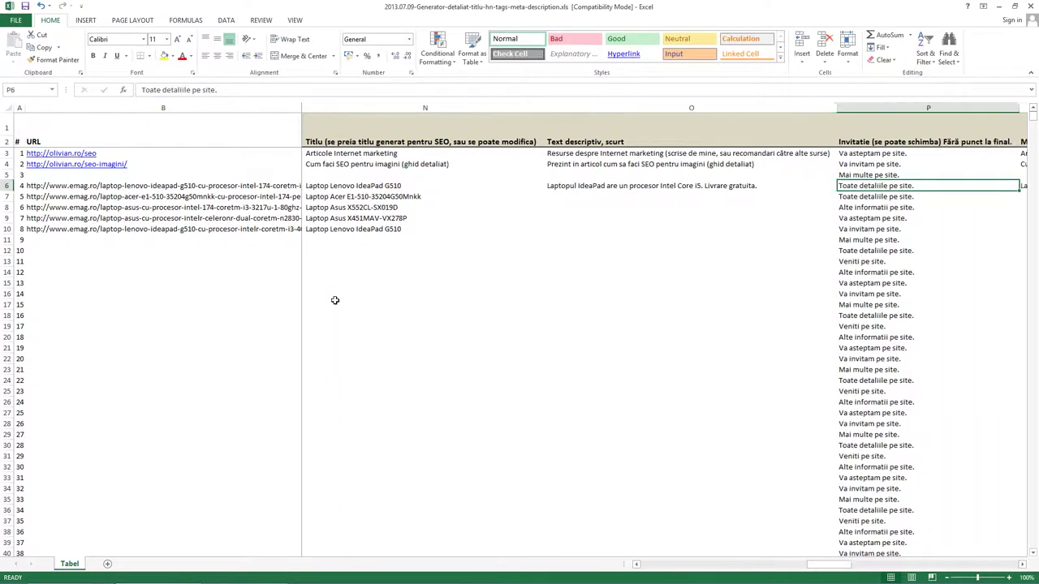
# Replace P6's invitation with 'Garantam pret minim. Platim de 10x diferenta.' and check the meta description length.
pyautogui.press('F2')
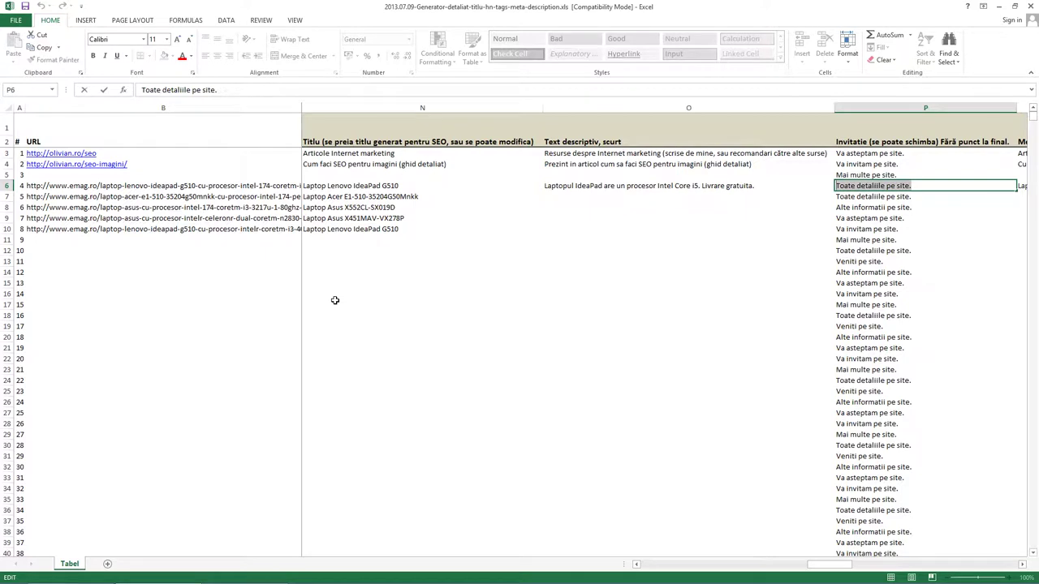
pyautogui.write('Garantam')
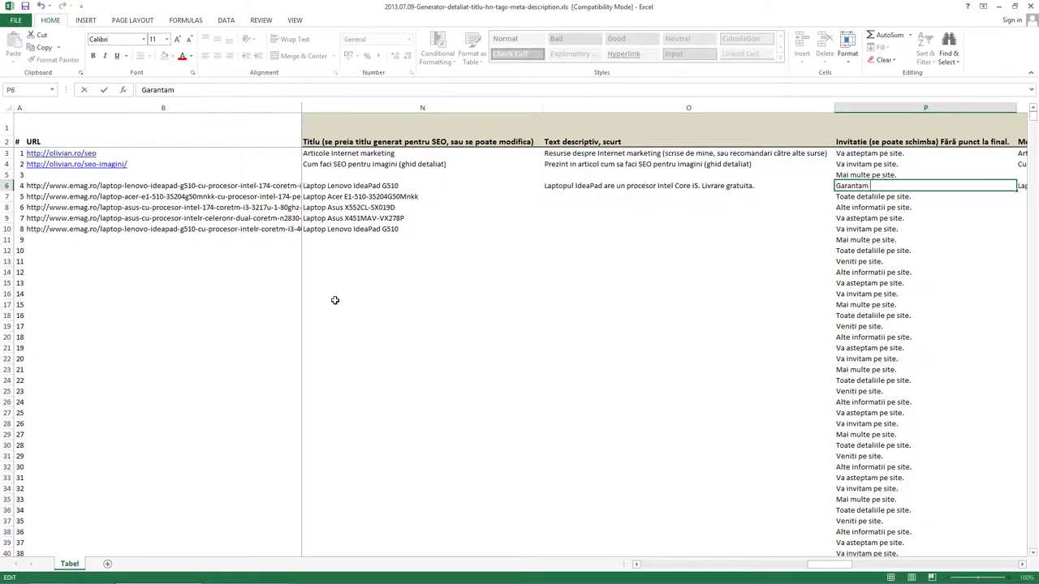
pyautogui.write(' pret minim. ')
pyautogui.write('Platim de 10xd')
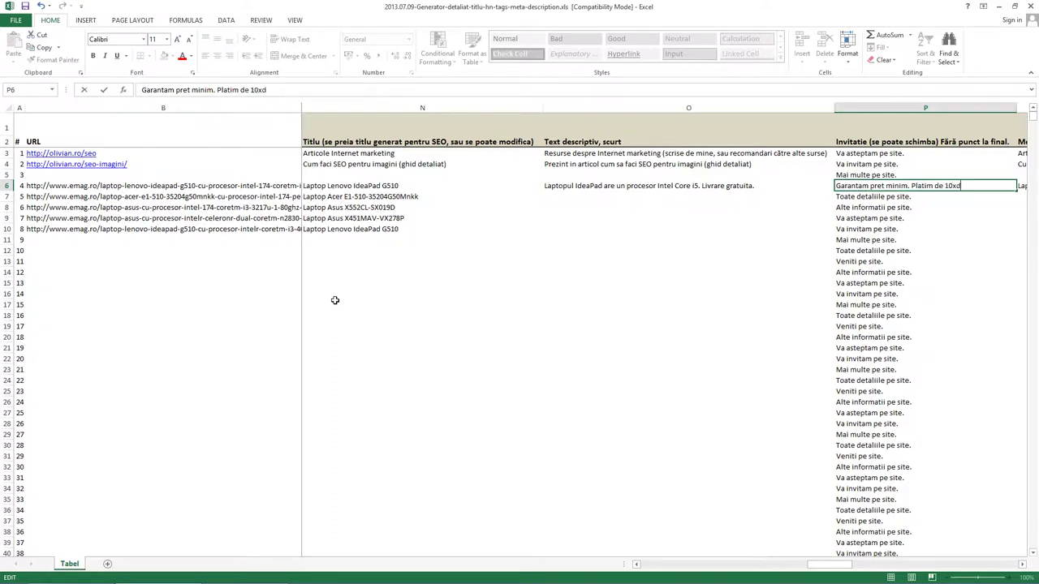
pyautogui.press('BackSpace')
pyautogui.write('diferenta.')
pyautogui.press('Return')
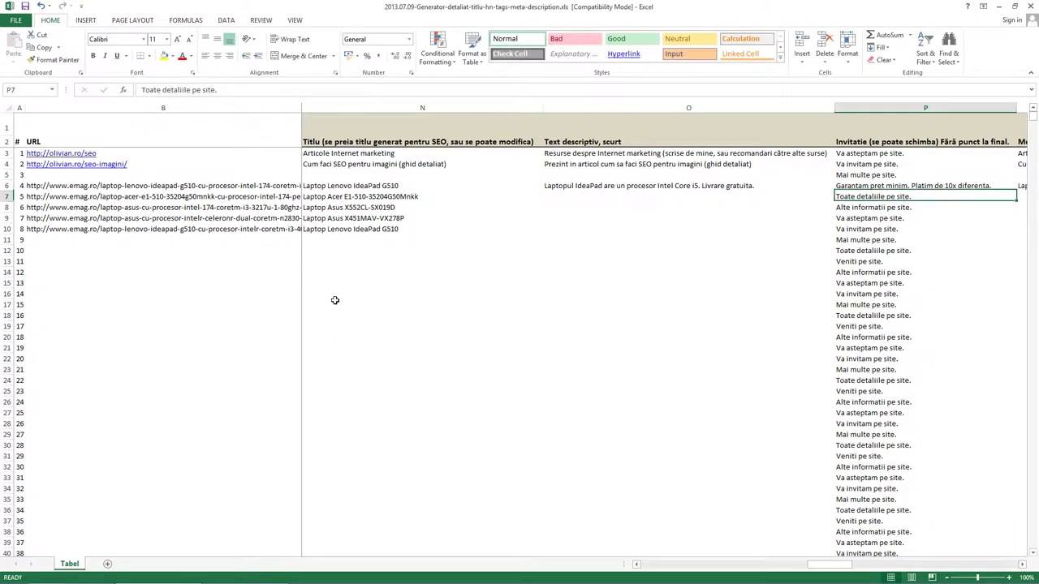
pyautogui.press('Up')
pyautogui.press('Right')
pyautogui.press('Right')
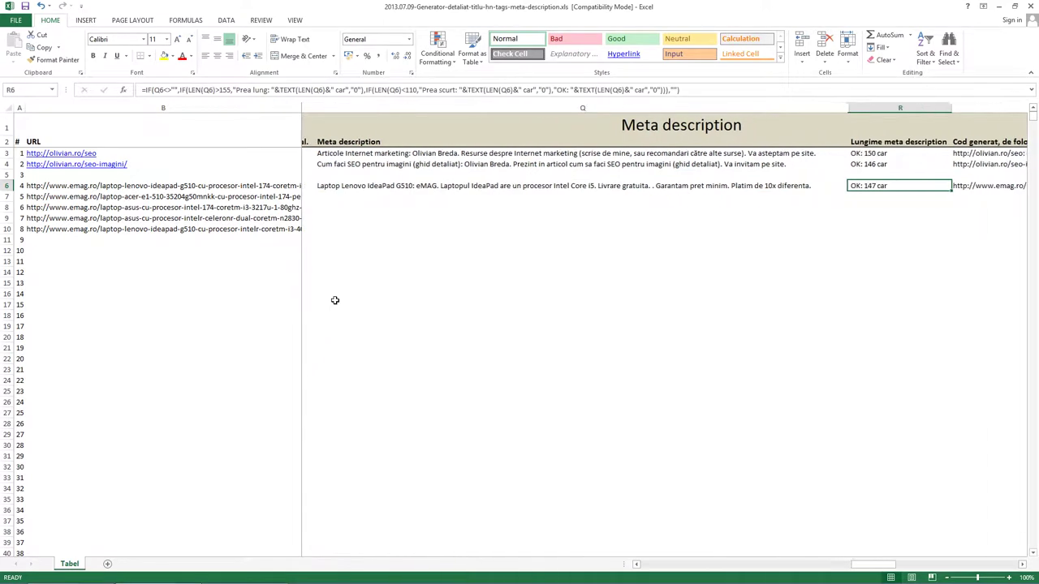
pyautogui.press('Left')
pyautogui.press('Left')
pyautogui.press('Left')
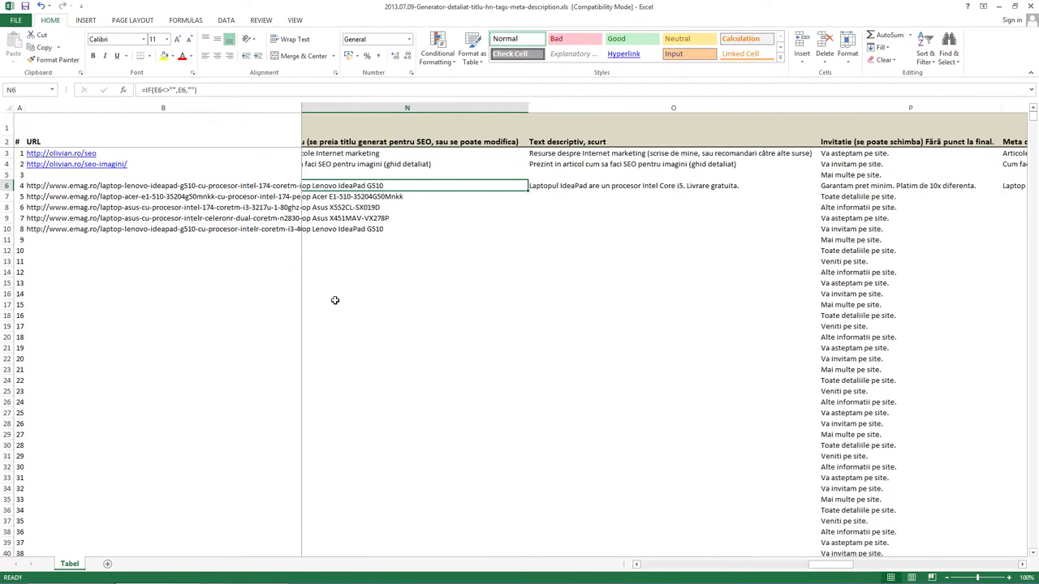
# Look over the Acer and Asus rows' invitations without changing them.
pyautogui.press('Right')
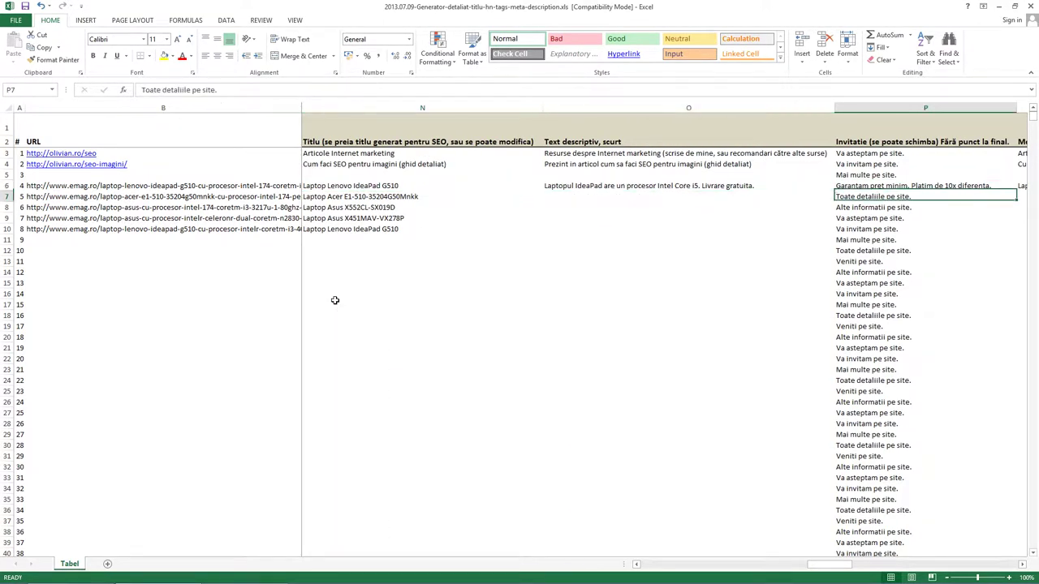
pyautogui.press('Down')
pyautogui.press('F2')
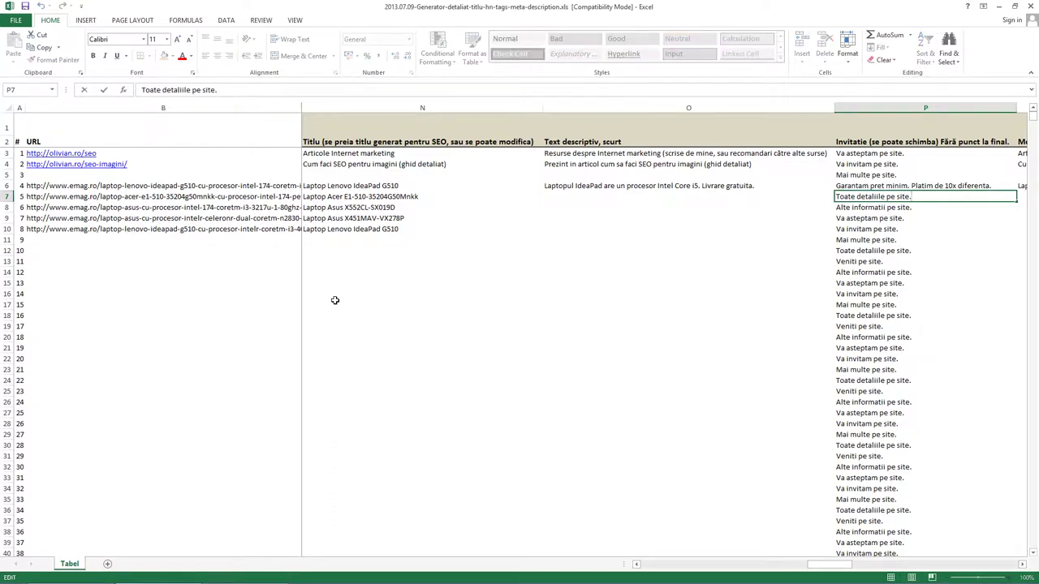
pyautogui.press('Escape')
pyautogui.press('Up')
pyautogui.press('Up')
pyautogui.press('Up')
pyautogui.press('Up')
pyautogui.press('Down')
pyautogui.press('Down')
pyautogui.press('Down')
pyautogui.press('Down')
pyautogui.press('Down')
pyautogui.press('Down')
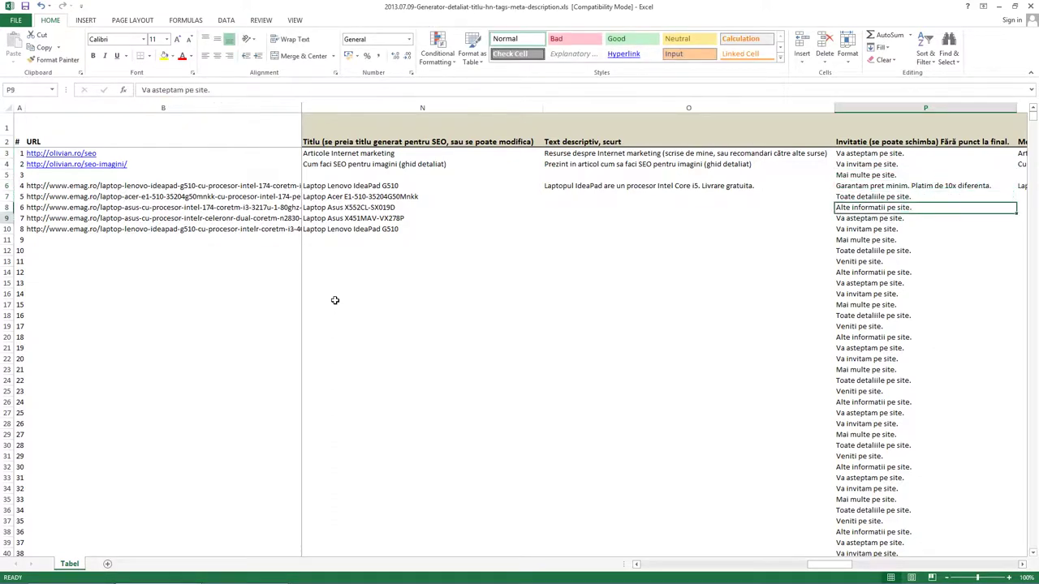
pyautogui.press('Up')
pyautogui.press('Up')
pyautogui.hscroll(-1, 334, 301)
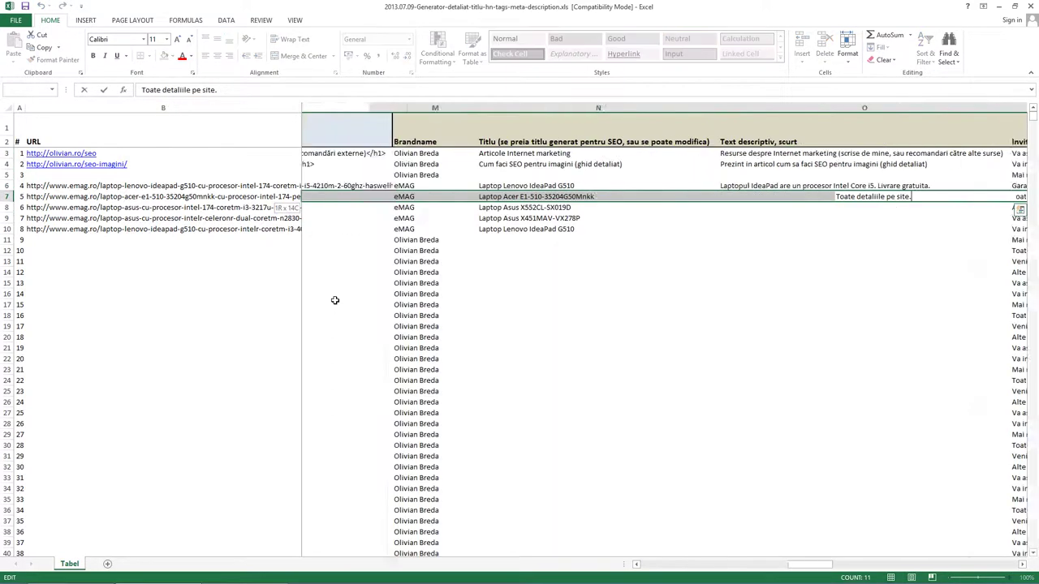
pyautogui.hscroll(1, 334, 300)
pyautogui.hscroll(2, 334, 300)
pyautogui.hscroll(-1, 335, 300)
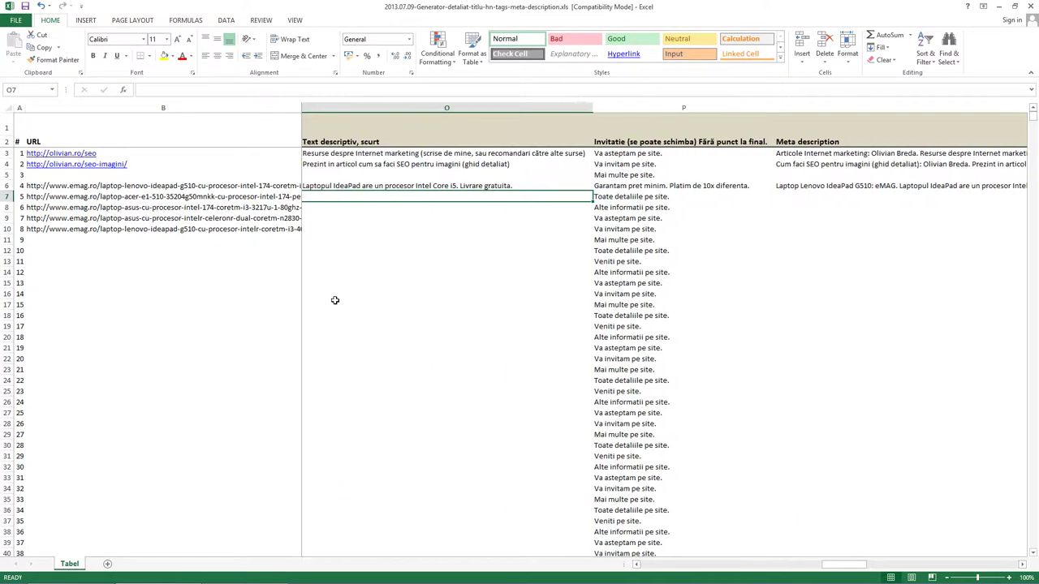
# Leave the Acer invitation unchanged and move to the Acer row's descriptive text cell.
pyautogui.press('F2')
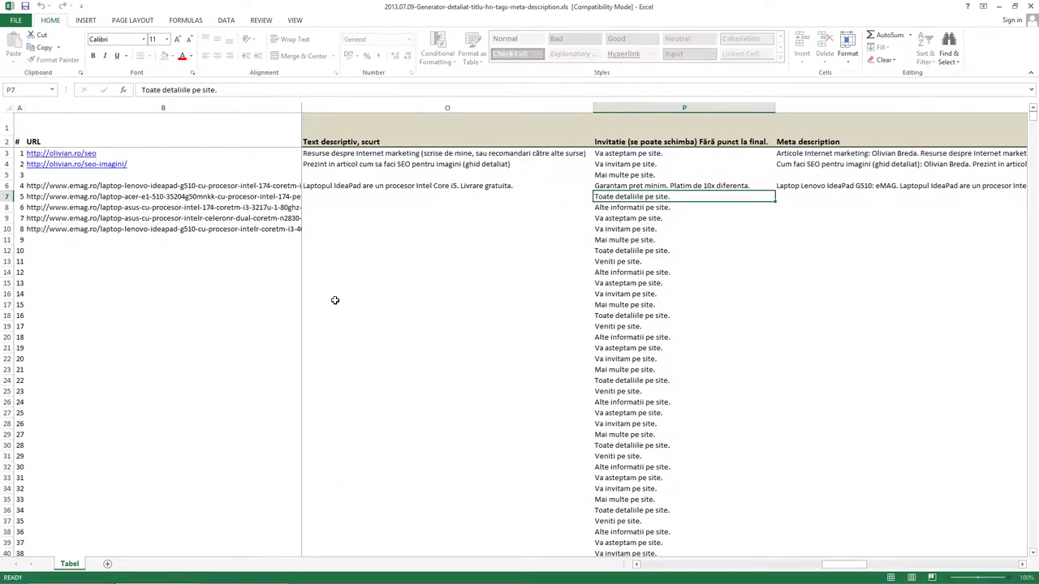
pyautogui.press('Return')
pyautogui.press('Down')
pyautogui.press('Up')
pyautogui.press('Left')
pyautogui.press('Up')
pyautogui.press('Left')
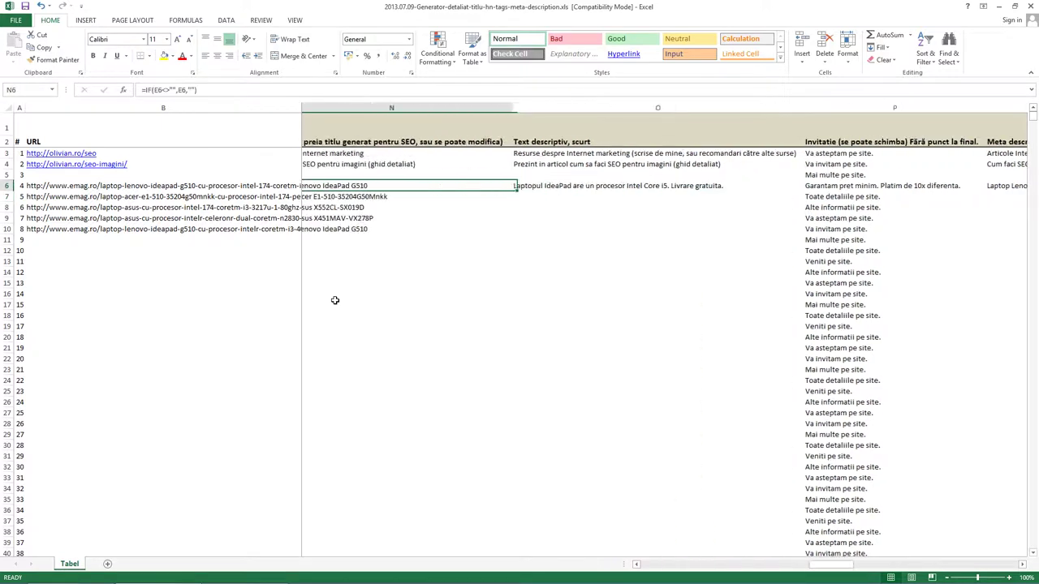
pyautogui.hscroll(-1, 335, 301)
# Write the Acer description in O7: 'Livrare gratuita pentru laptopurile Acer. Promotii pana pe 10 noiembr…'.
pyautogui.press('Right')
pyautogui.press('F2')
pyautogui.write('Liv')
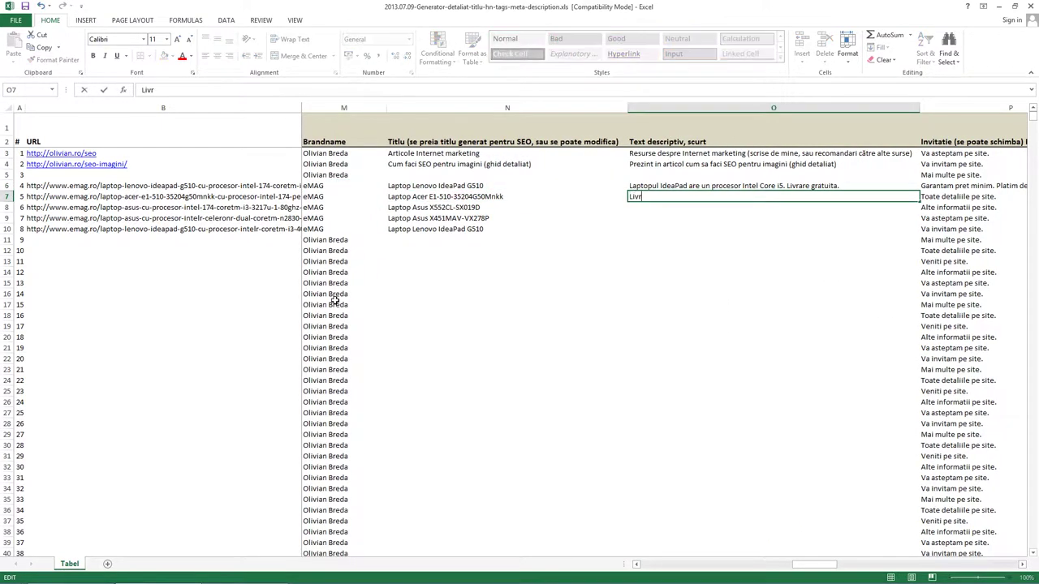
pyautogui.write('rare gratuita pentru ')
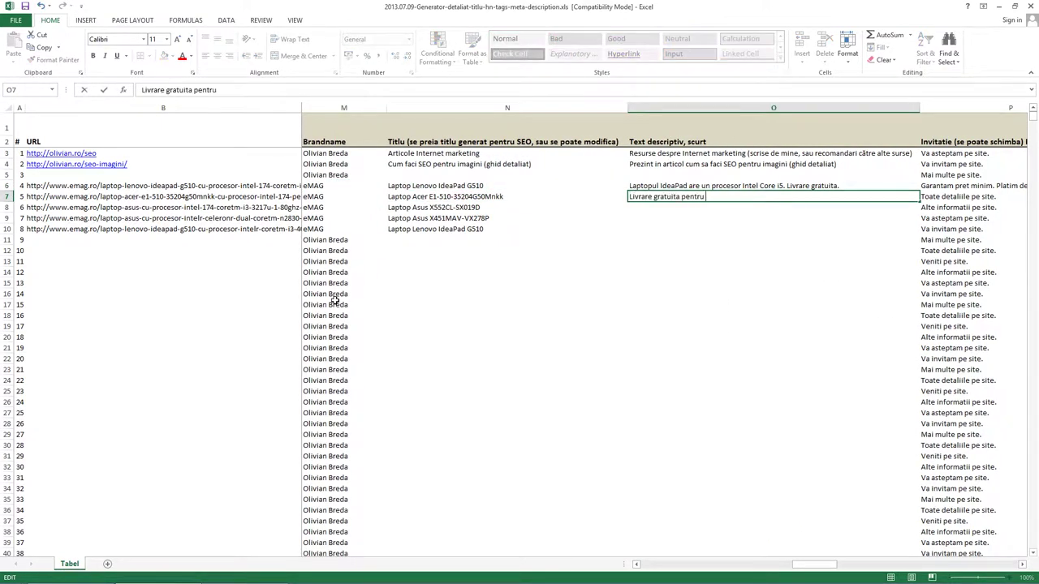
pyautogui.write('laptopuril')
pyautogui.write('e Acer. Promotii pa')
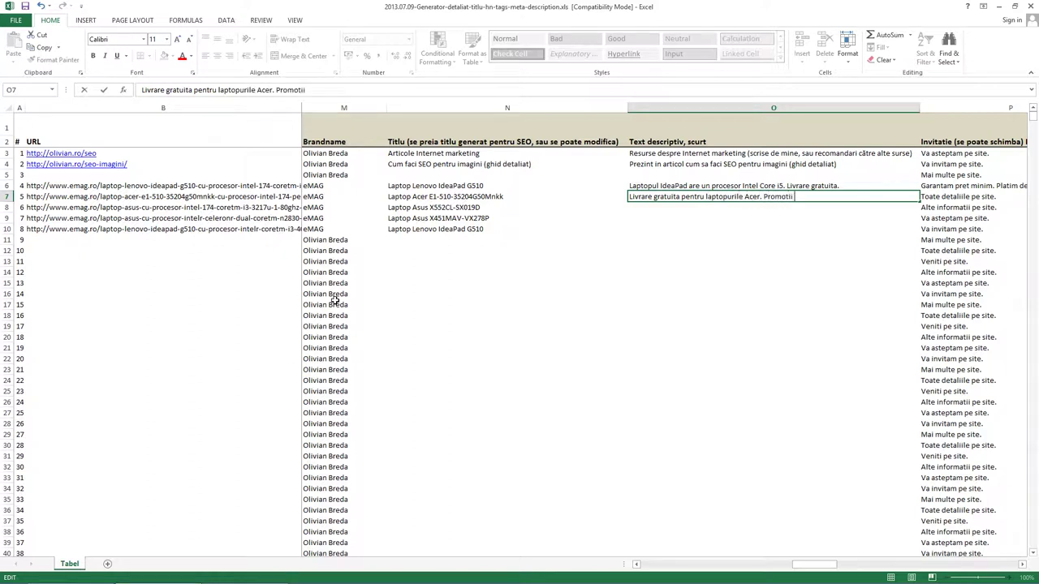
pyautogui.write('na pe 10 noi')
pyautogui.write('embrie.')
pyautogui.press('Return')
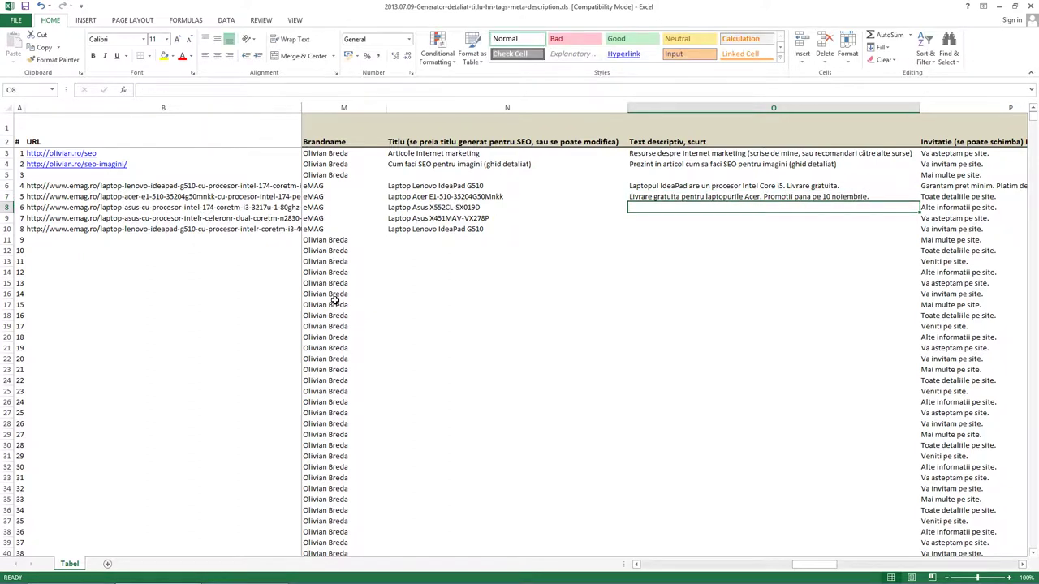
pyautogui.press('Up')
# Write O8's Asus description: 'Laptopurile Asus sunt considerate printre cele mai performante. Nu ezita.'.
pyautogui.press('Down')
pyautogui.write('La')
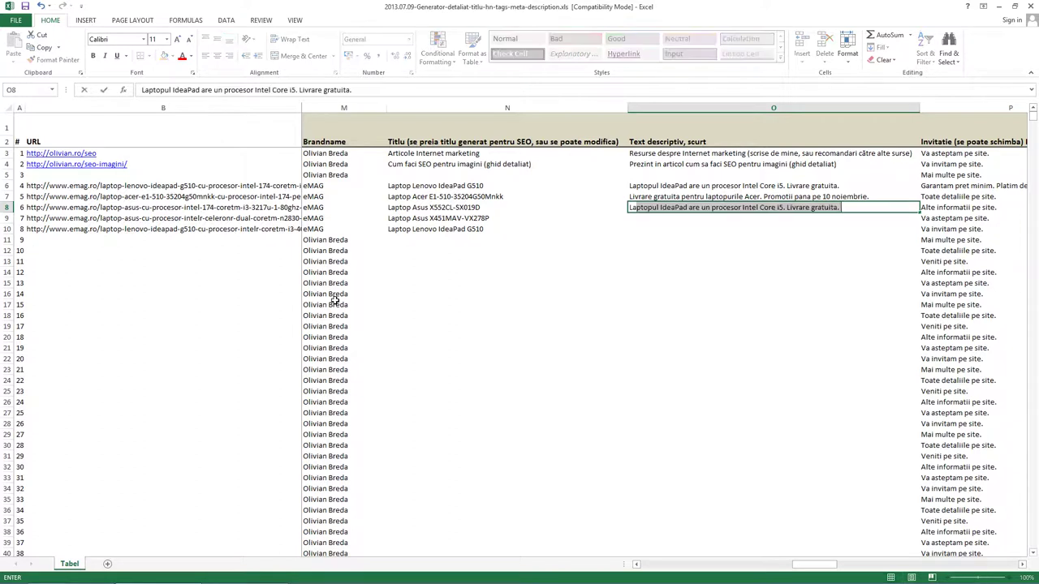
pyautogui.write('ptopurile A')
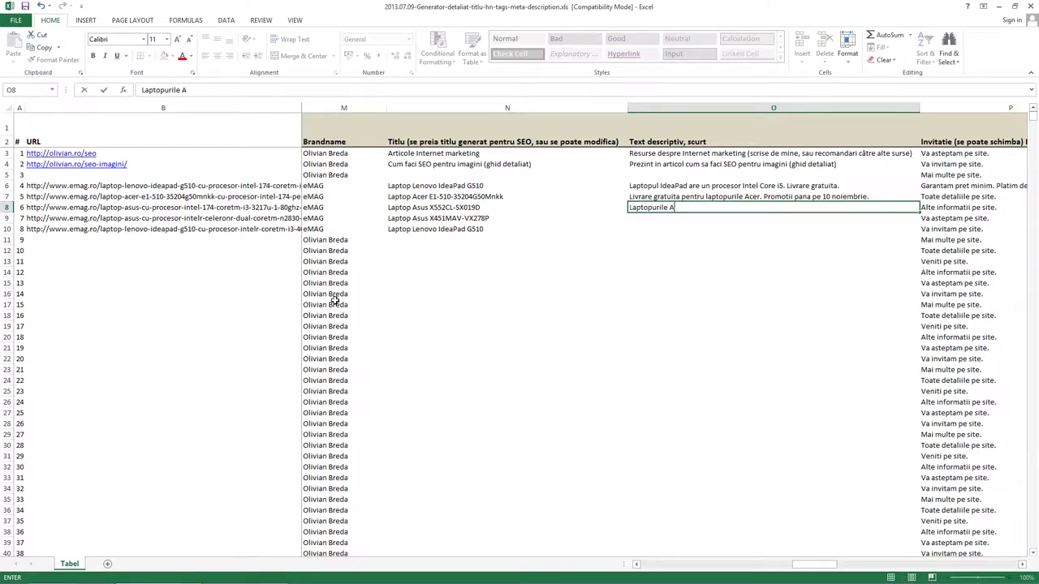
pyautogui.write('sus sunt conside')
pyautogui.write('rate printre')
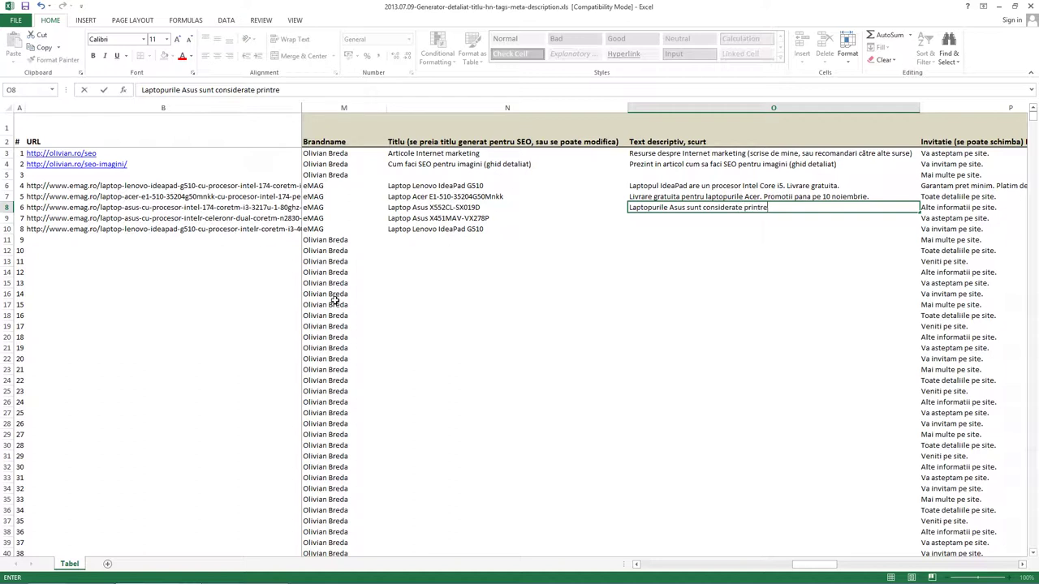
pyautogui.write(' cele mai performante.')
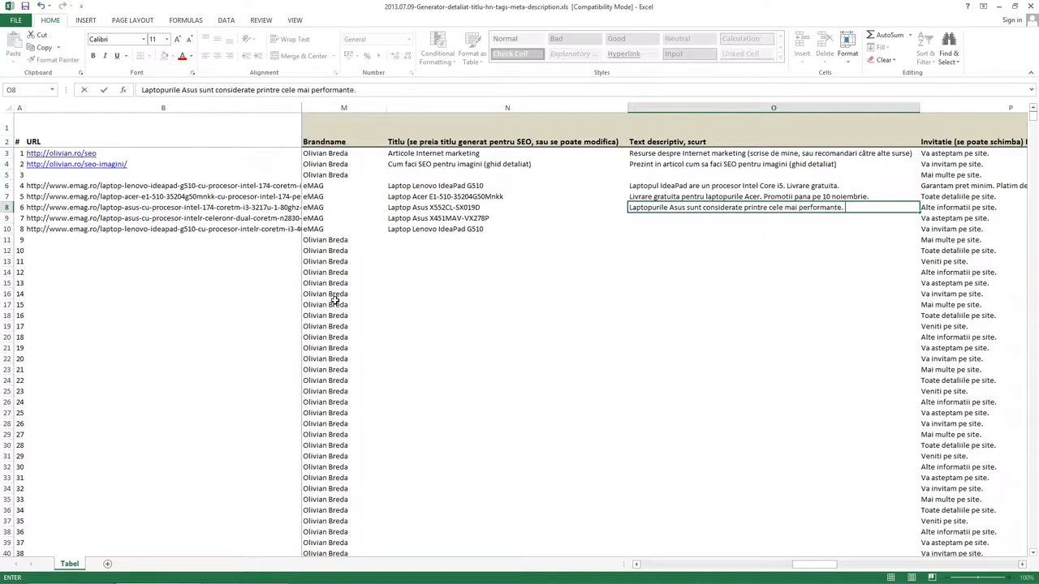
pyautogui.write(' Nu ezi')
pyautogui.write('ta.')
pyautogui.press('Return')
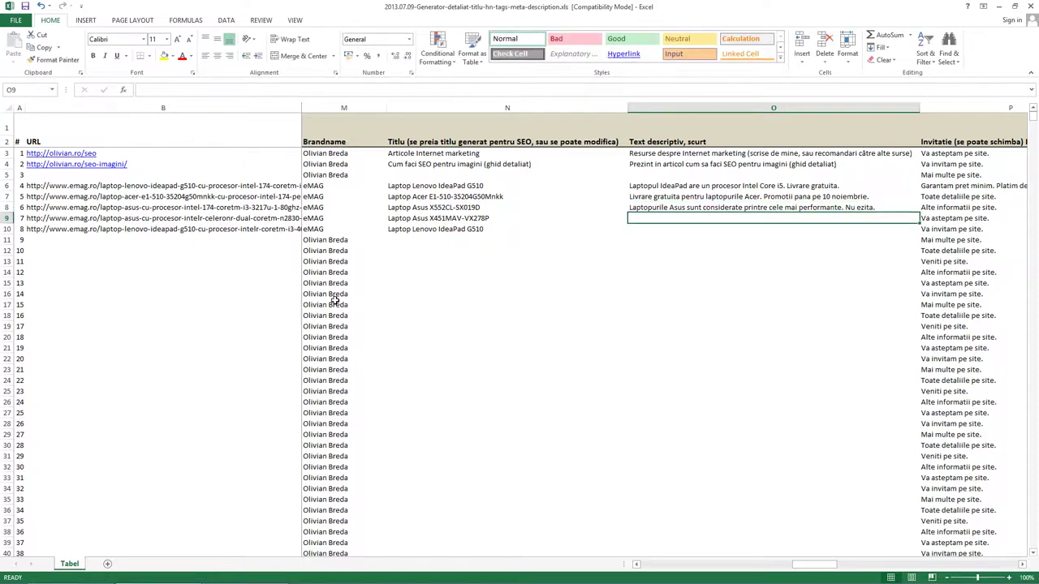
# Fill O9 for the Asus X451MAV-VX278P with text about keeping up with trends and a performant laptop.
pyautogui.write('A')
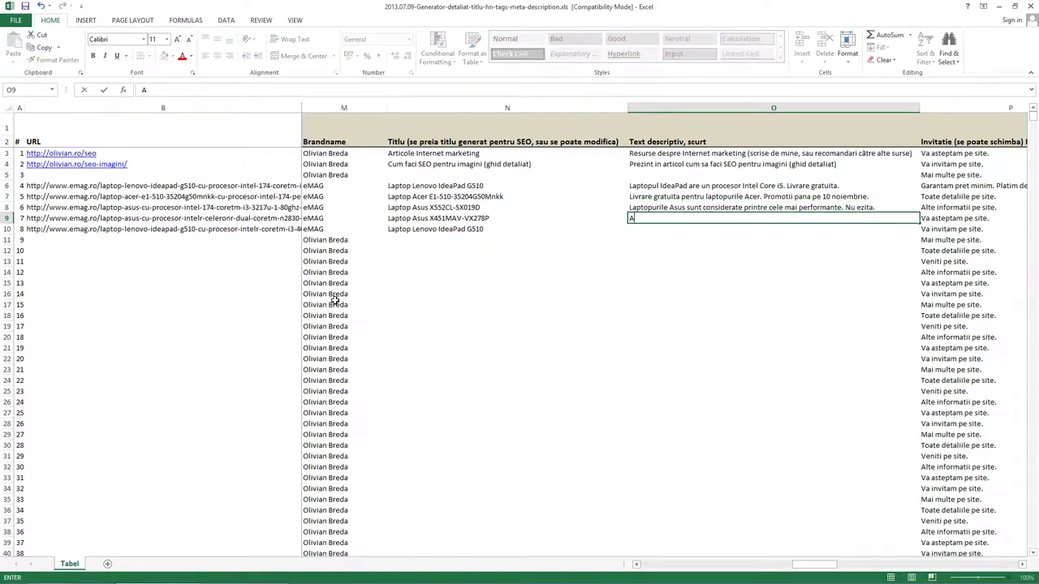
pyautogui.write(' la cur')
pyautogui.write('ent cu ultimele tendinte si asi')
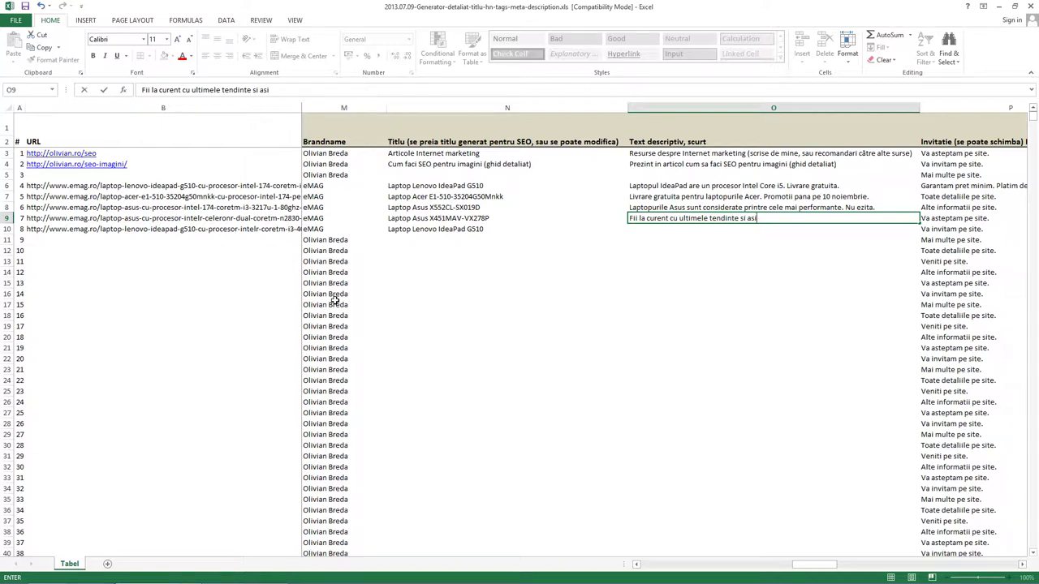
pyautogui.write('gura-te ca')
pyautogui.write(' laptopul tau ')
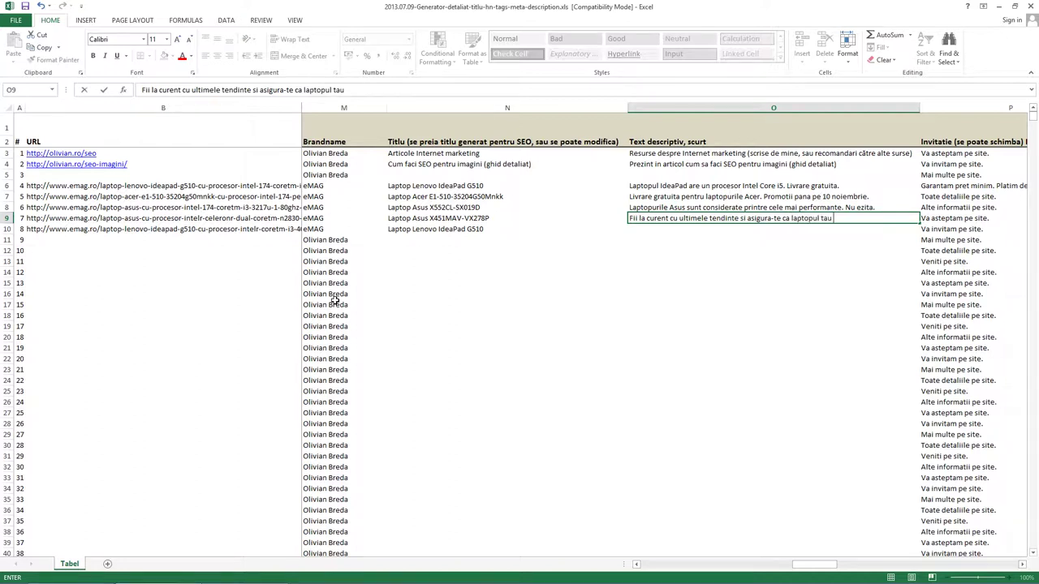
pyautogui.write('e perfom')
pyautogui.press('Return')
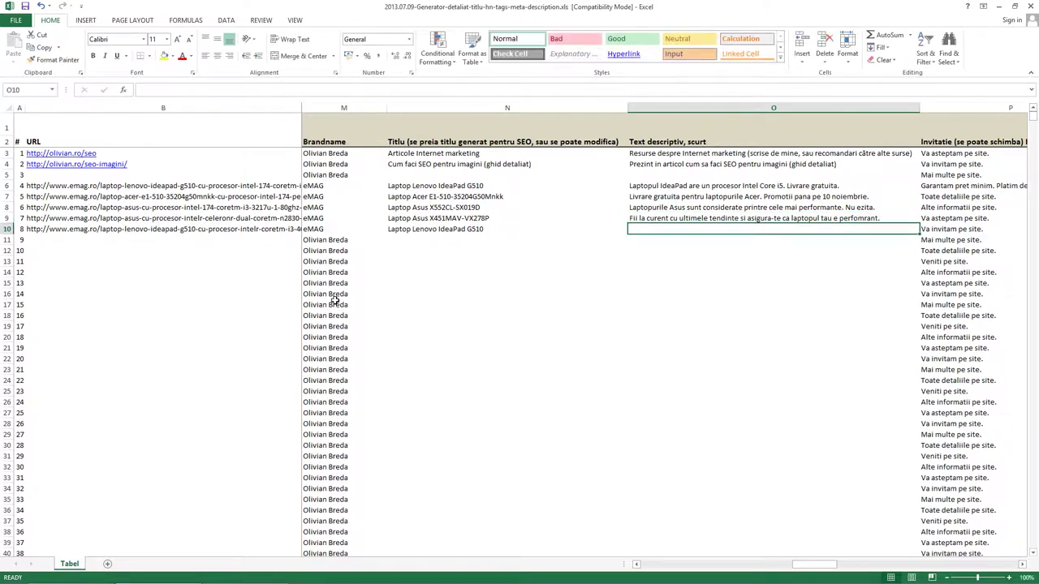
pyautogui.hscroll(1, 335, 300)
# Copy the Asus X552CL-SX019D descriptive text from O8 into O10 for the Lenovo IdeaPad G510.
pyautogui.press('Up')
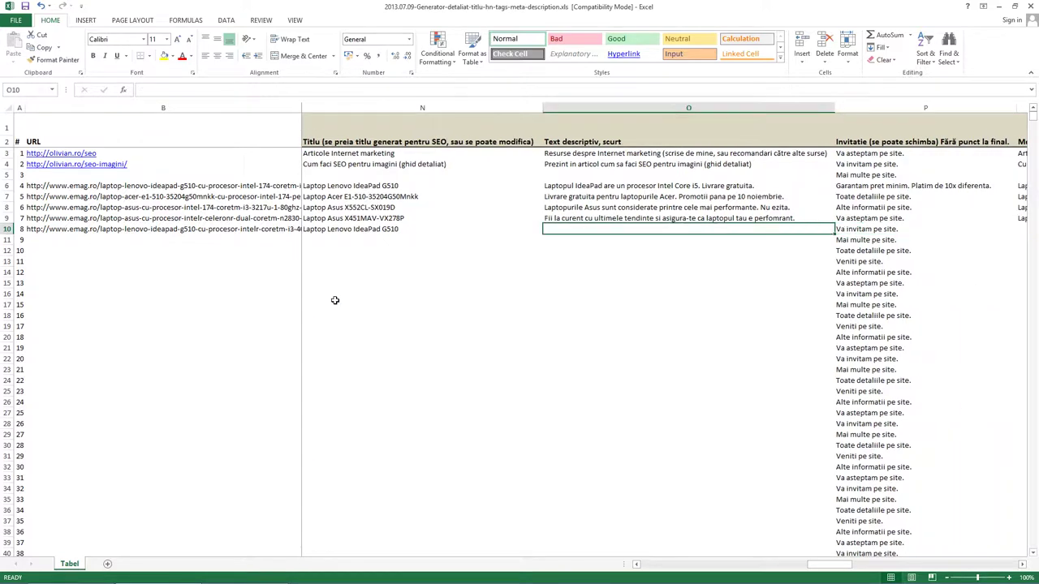
pyautogui.press('Up')
pyautogui.hotkey('ctrl', 'c')
pyautogui.press('Down')
pyautogui.press('Down')
pyautogui.hotkey('ctrl', 'v')
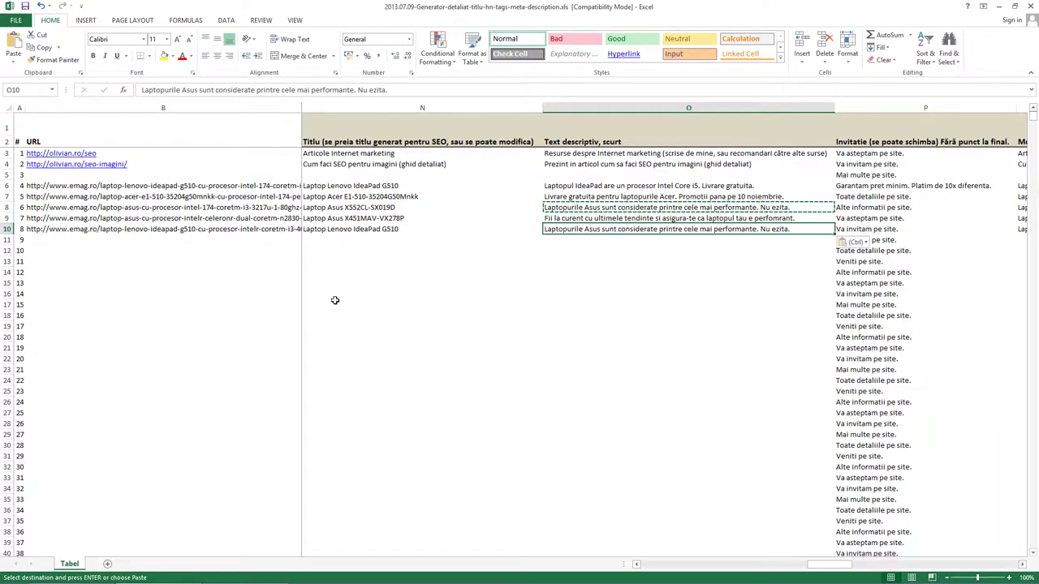
# Check row 10's meta description, then review the eMAG brand names and laptop titles.
pyautogui.press('Right')
pyautogui.press('Right')
pyautogui.press('Right')
pyautogui.press('Left')
pyautogui.press('Left')
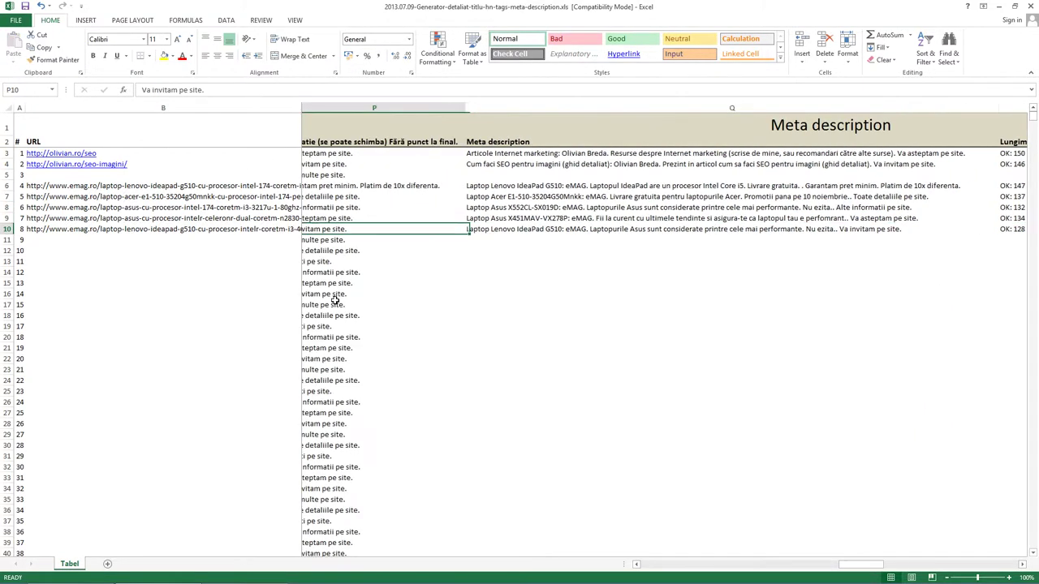
pyautogui.press('Left')
pyautogui.press('Left')
pyautogui.press('Left')
pyautogui.press('Up')
pyautogui.press('Up')
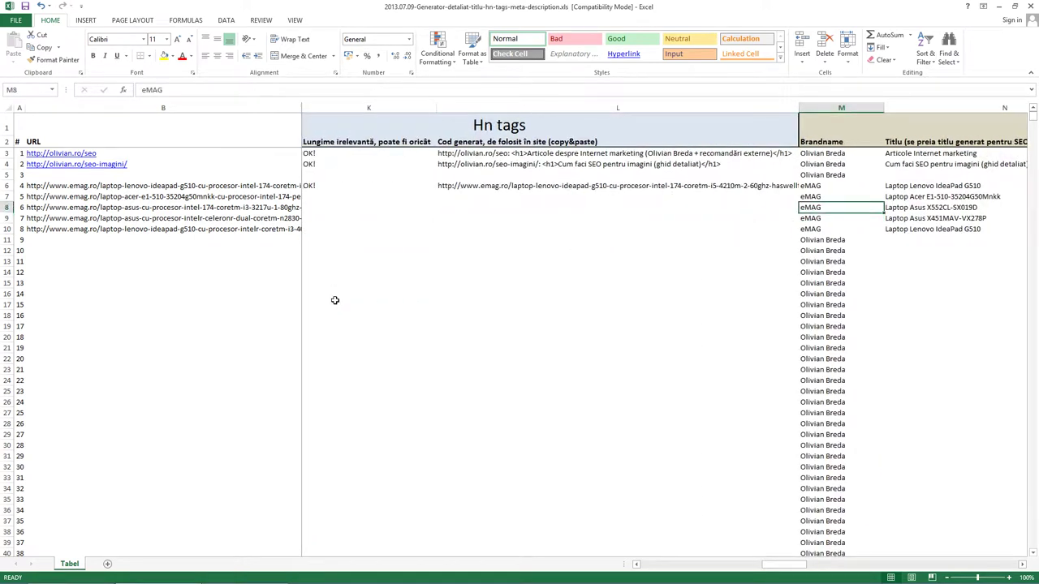
pyautogui.press('Up')
pyautogui.press('Up')
pyautogui.hotkey('shift', 'Down')
pyautogui.hotkey('shift', 'Down')
pyautogui.hotkey('shift', 'Down')
pyautogui.press('Right')
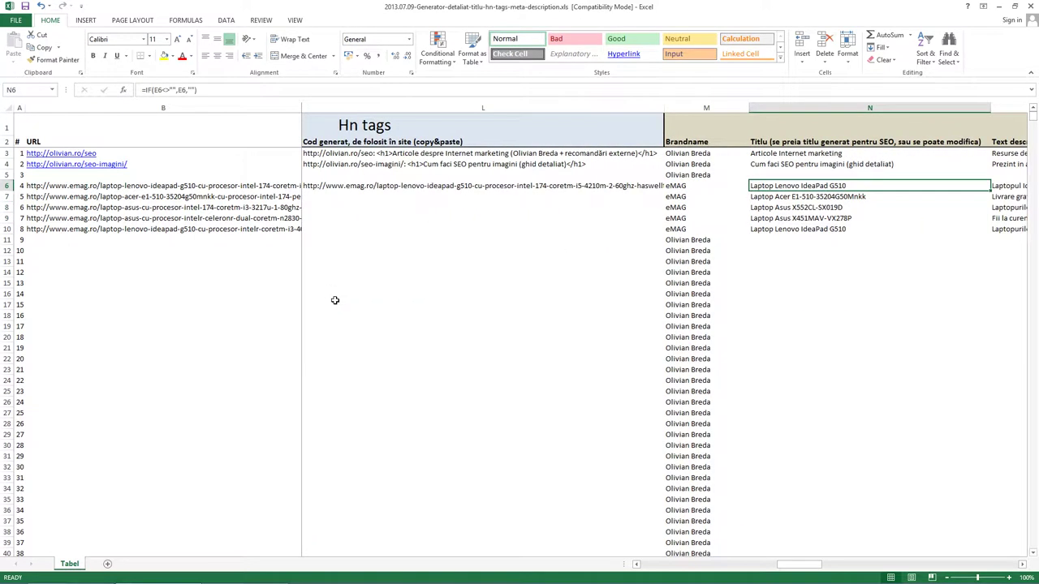
pyautogui.hotkey('shift', 'Down')
pyautogui.hotkey('shift', 'Down')
pyautogui.hotkey('shift', 'Down')
pyautogui.hotkey('shift', 'Down')
pyautogui.press('Right')
# Review the laptops' descriptive texts and invitations, including rows 12 to 17.
pyautogui.hotkey('shift', 'Down')
pyautogui.hotkey('shift', 'Down')
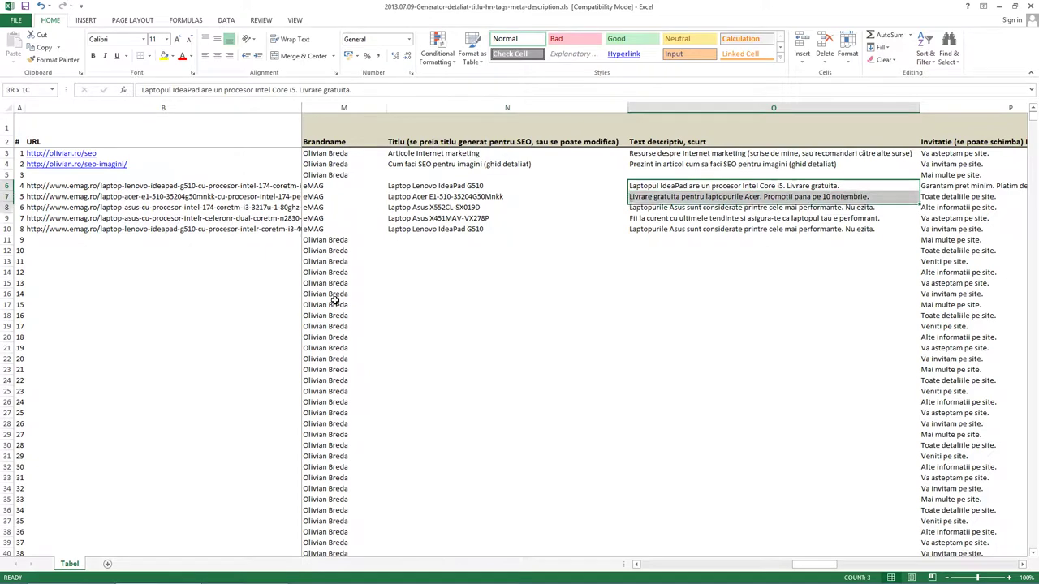
pyautogui.hotkey('shift', 'Down')
pyautogui.hotkey('shift', 'Down')
pyautogui.press('Right')
pyautogui.hotkey('shift', 'Down')
pyautogui.hotkey('shift', 'Down')
pyautogui.hotkey('shift', 'Down')
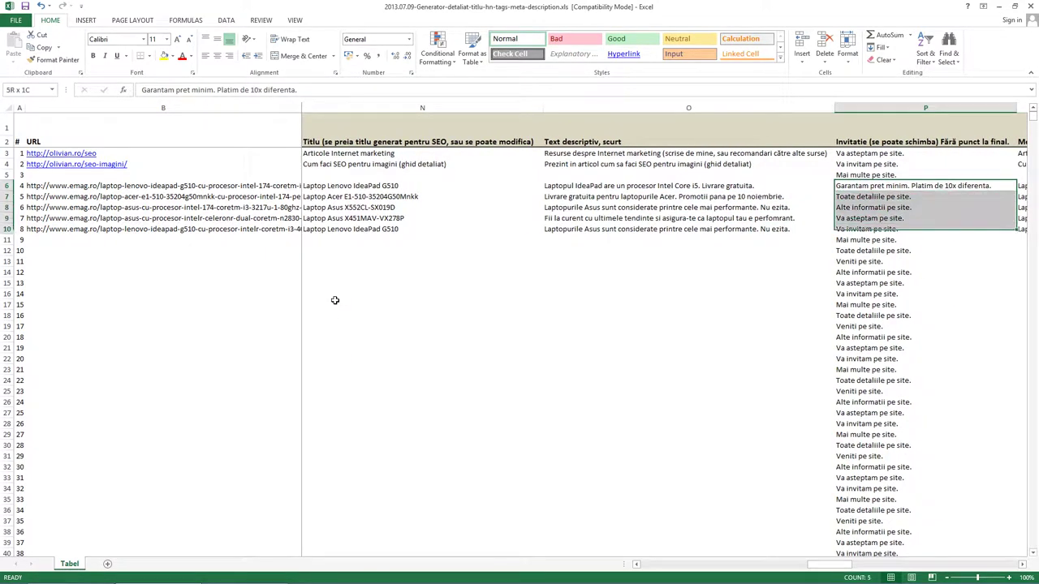
pyautogui.hotkey('shift', 'Down')
pyautogui.press('Up')
pyautogui.press('Up')
pyautogui.press('Down')
pyautogui.press('Down')
pyautogui.press('Down')
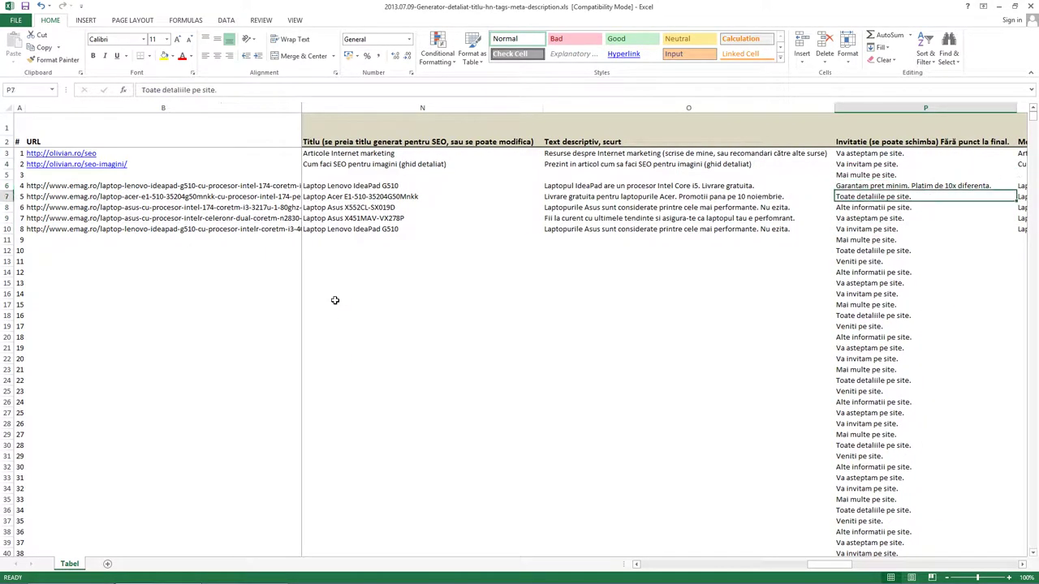
pyautogui.press('Down')
pyautogui.press('Down')
pyautogui.press('Down')
pyautogui.press('Down')
pyautogui.press('Down')
pyautogui.hotkey('shift', 'Down')
pyautogui.hotkey('shift', 'Down')
pyautogui.hotkey('shift', 'Down')
pyautogui.hotkey('shift', 'Down')
pyautogui.hotkey('shift', 'Down')
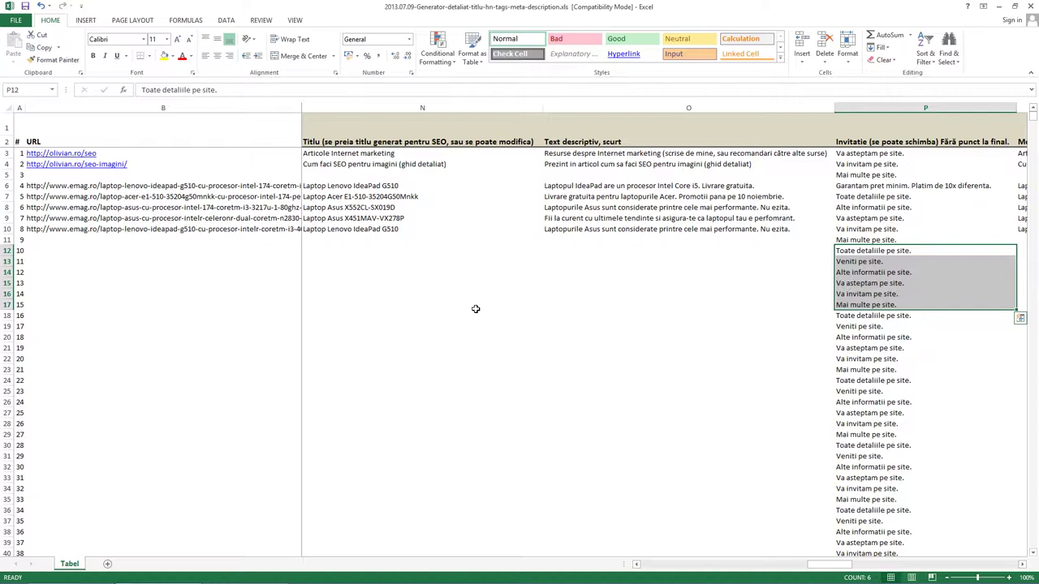
pyautogui.press('Up')
pyautogui.press('Up')
pyautogui.press('Up')
pyautogui.press('Up')
pyautogui.press('Up')
pyautogui.press('Up')
pyautogui.press('Up')
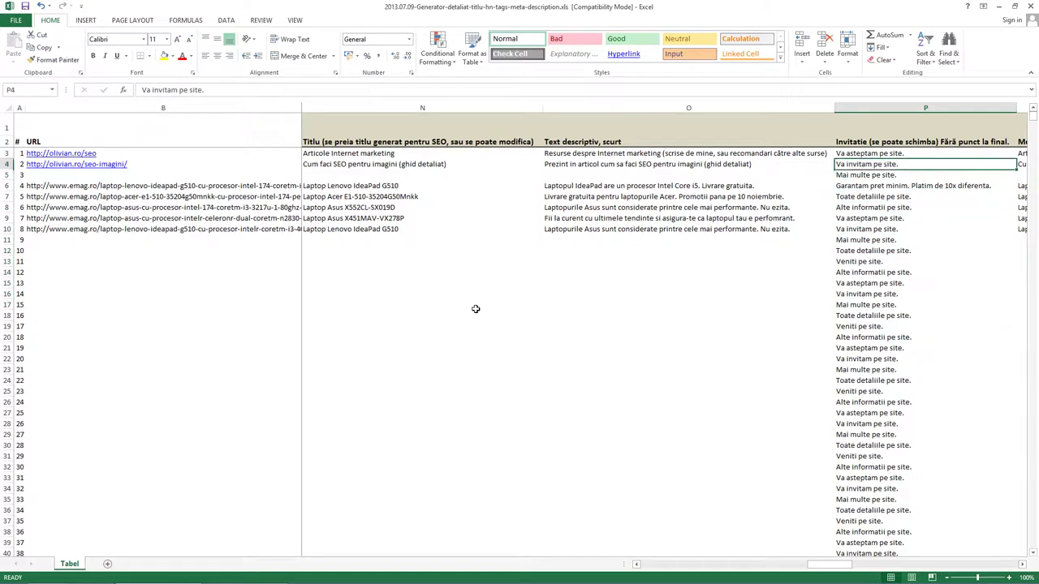
pyautogui.press('Up')
pyautogui.press('Right')
# Go to spare column IT near the sheet's end and enter the numbers 1 to 5.
pyautogui.press('Right')
pyautogui.press('Right')
pyautogui.press('Right')
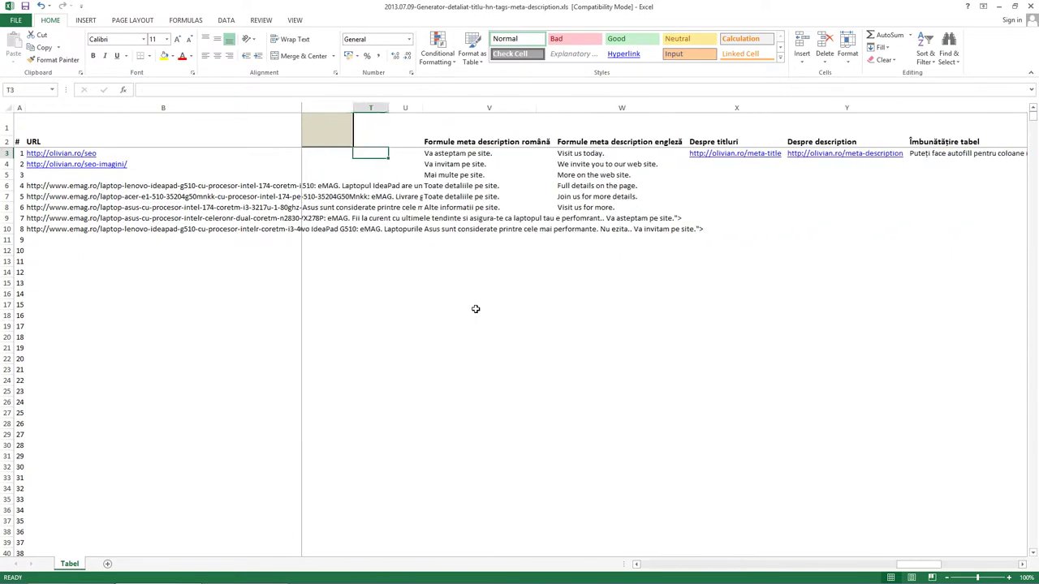
pyautogui.press('Right')
pyautogui.press('Right')
pyautogui.press('Right')
pyautogui.press('Right')
pyautogui.press('Right')
pyautogui.press('Right')
pyautogui.hotkey('ctrl', 'Right')
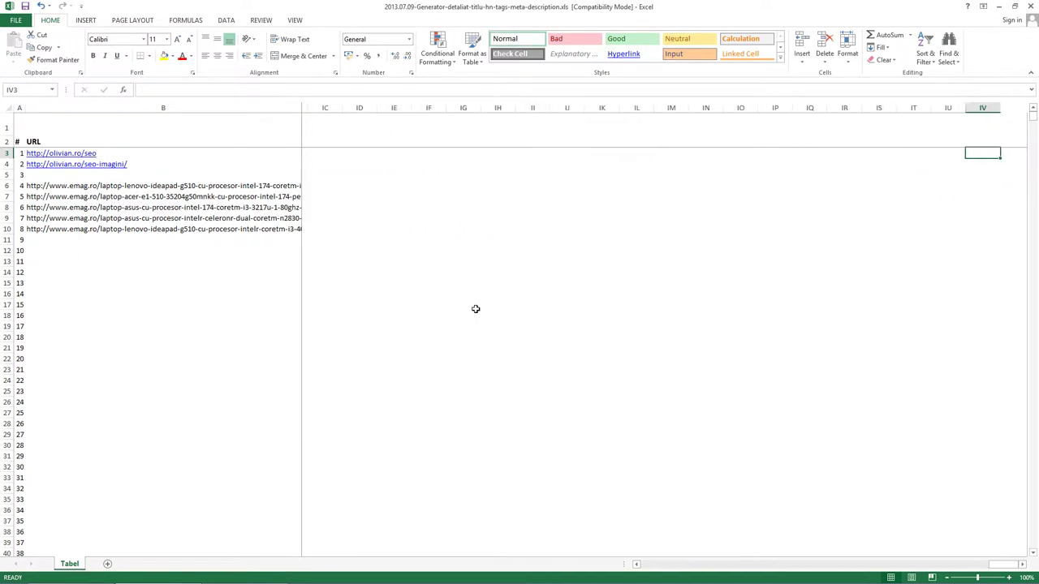
pyautogui.press('Left')
pyautogui.press('Left')
pyautogui.write('1 2 3 4 ')
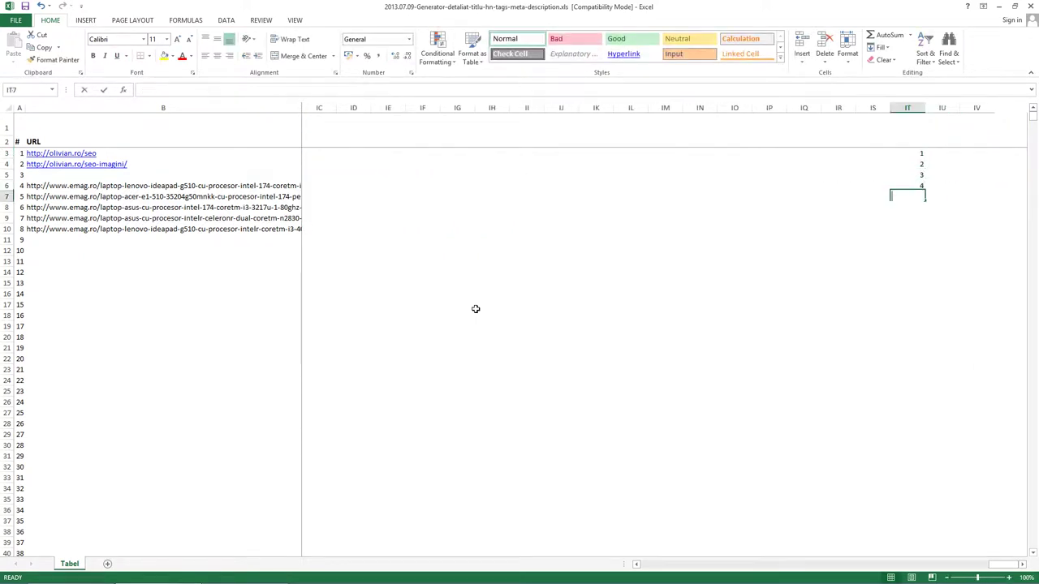
pyautogui.write('5')
pyautogui.press('Up')
pyautogui.press('Up')
pyautogui.press('Up')
pyautogui.press('Up')
pyautogui.press('Up')
pyautogui.press('Down')
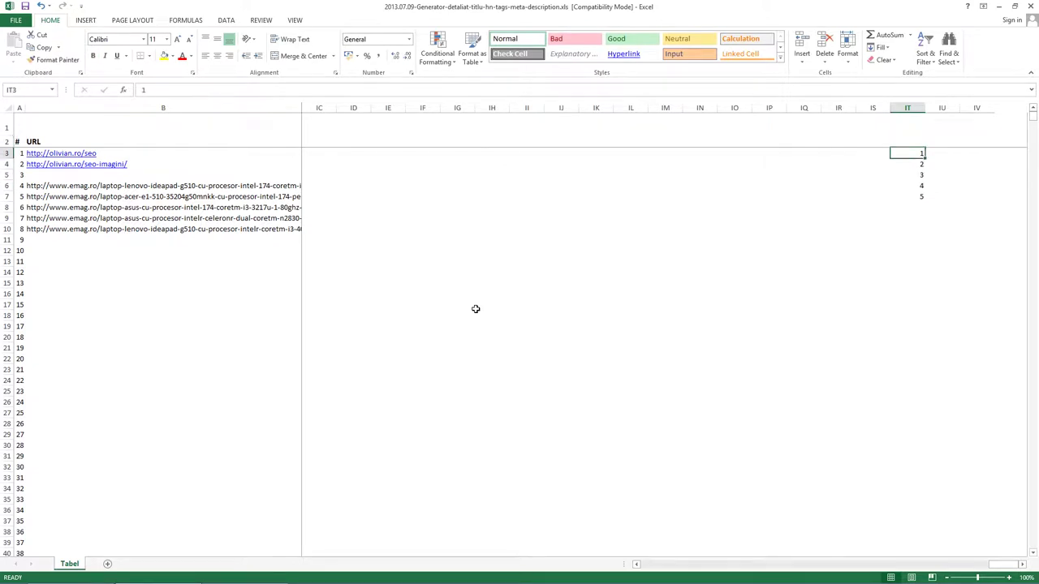
# Enter the words ana, are, mere, la, scoala, mergem in IT3 to IT8.
pyautogui.write('ana')
pyautogui.press('Return')
pyautogui.write('are')
pyautogui.press('Return')
pyautogui.write('mere')
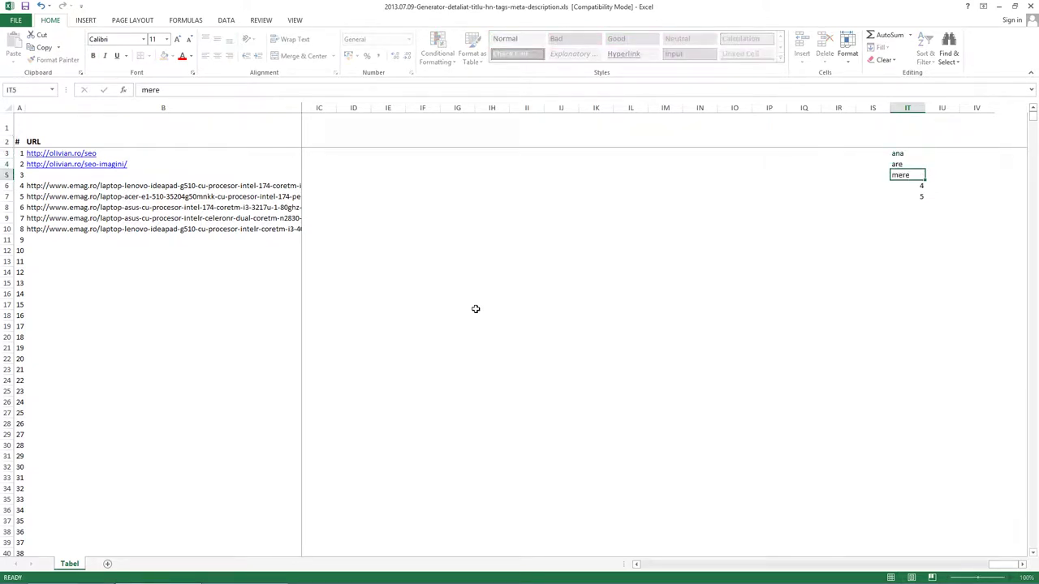
pyautogui.press('Return')
pyautogui.write('la')
pyautogui.press('Return')
pyautogui.write('scoal')
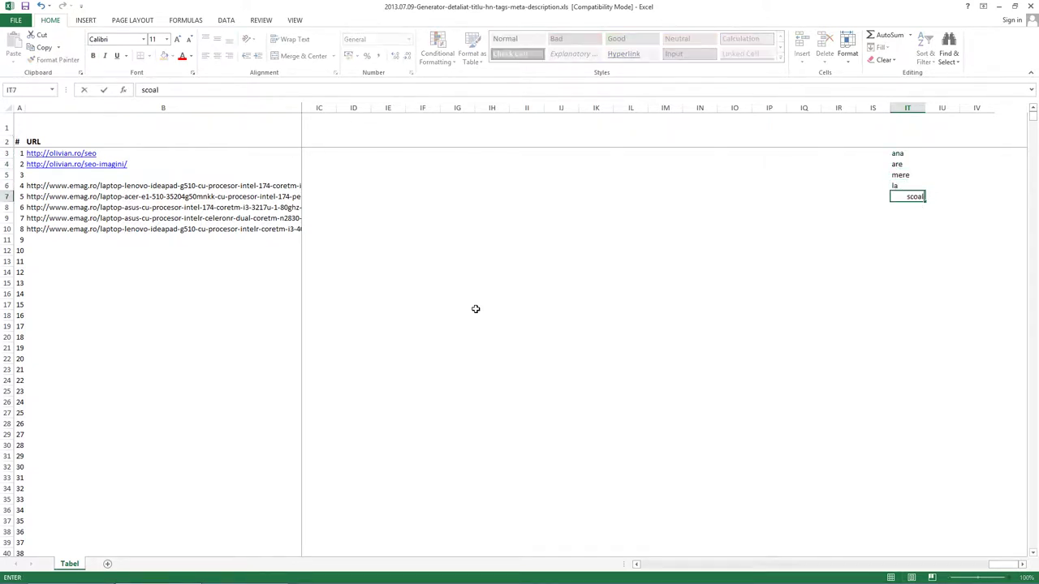
pyautogui.write('a')
pyautogui.press('Return')
pyautogui.write('mergem')
pyautogui.press('Return')
# Select IT3:IT8 and fill the six words down past row 120.
pyautogui.press('Up')
pyautogui.press('Up')
pyautogui.press('Up')
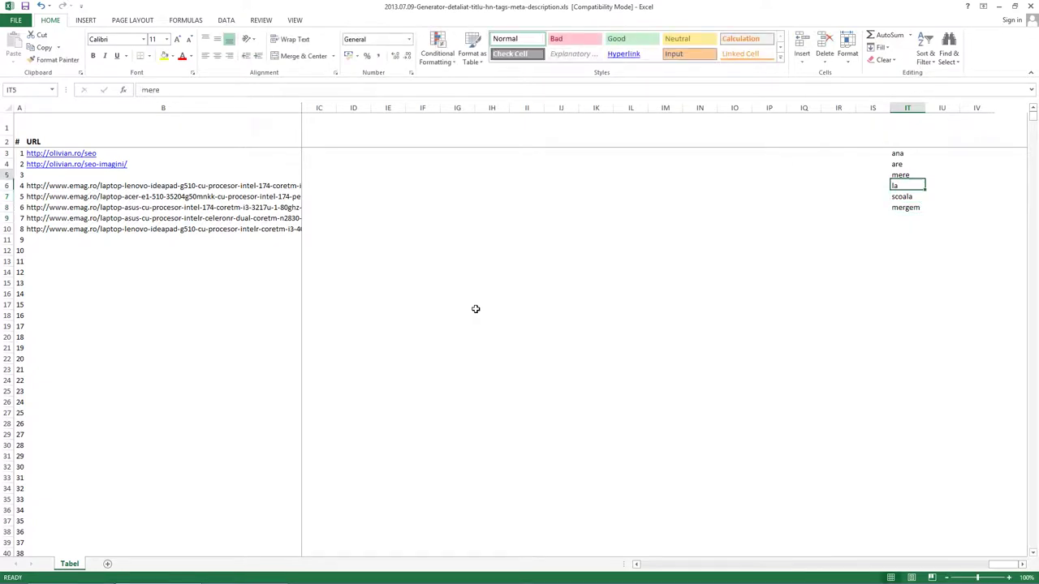
pyautogui.press('Up')
pyautogui.press('Up')
pyautogui.hotkey('shift', 'Down')
pyautogui.hotkey('shift', 'Down')
pyautogui.hotkey('shift', 'Down')
pyautogui.hotkey('shift', 'Down')
pyautogui.hotkey('shift', 'Down')
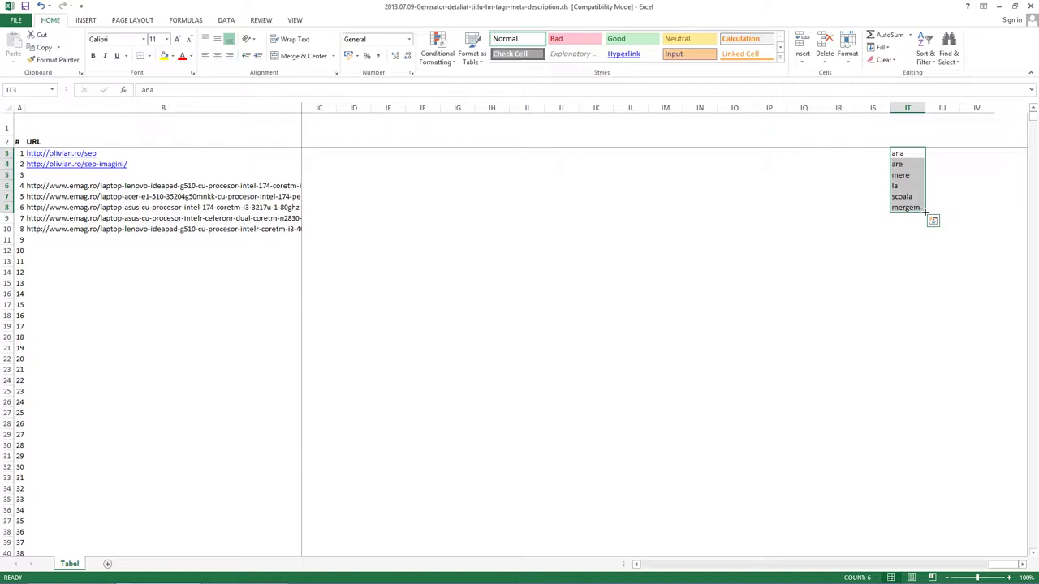
pyautogui.moveTo(925, 212); pyautogui.dragTo(907, 529)
pyautogui.click(892, 297)
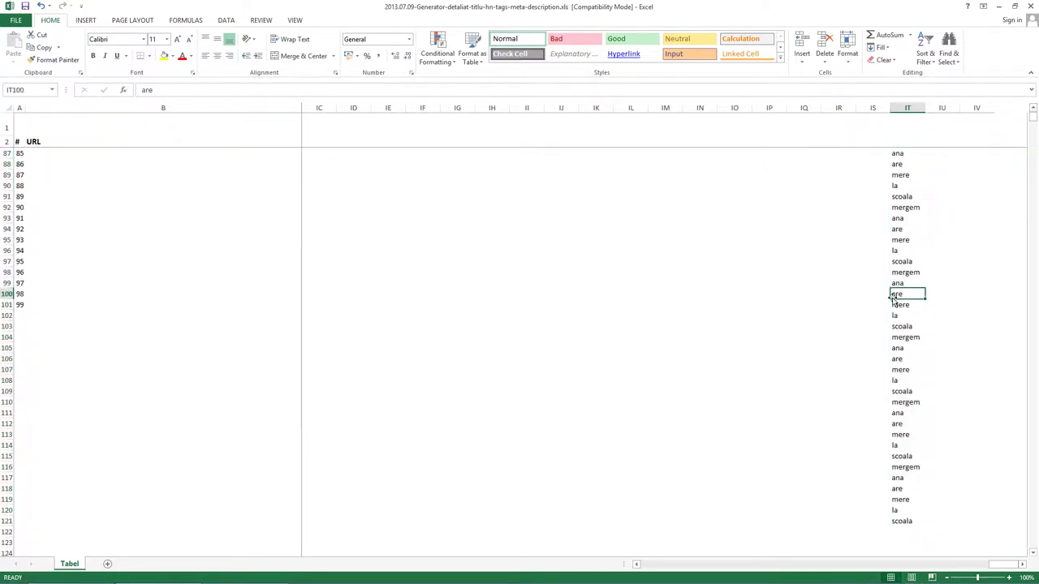
pyautogui.press('Up')
pyautogui.press('Up')
pyautogui.press('pageup')
pyautogui.press('pageup')
pyautogui.press('pageup')
pyautogui.press('Home')
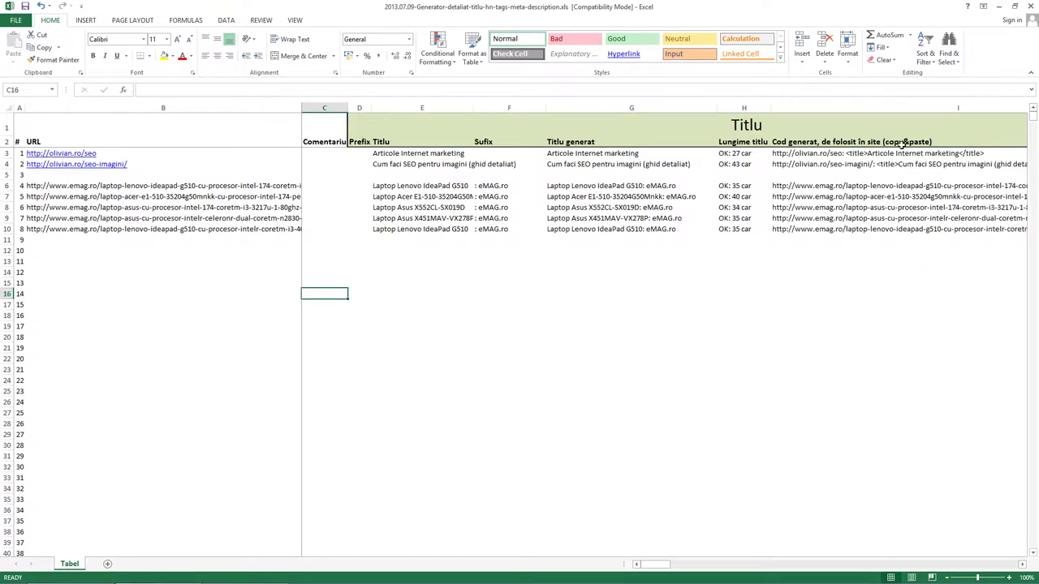
pyautogui.click(702, 152)
pyautogui.press('Right')
pyautogui.press('Right')
pyautogui.press('Right')
pyautogui.press('Right')
pyautogui.press('Right')
pyautogui.press('Right')
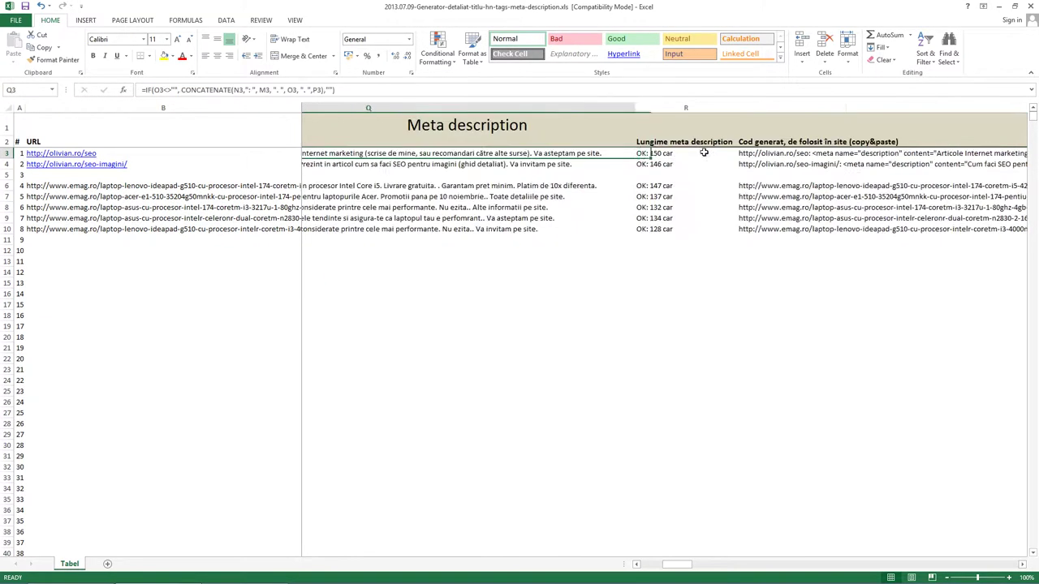
pyautogui.press('Left')
pyautogui.press('Left')
pyautogui.press('Right')
pyautogui.hotkey('shift', 'Down')
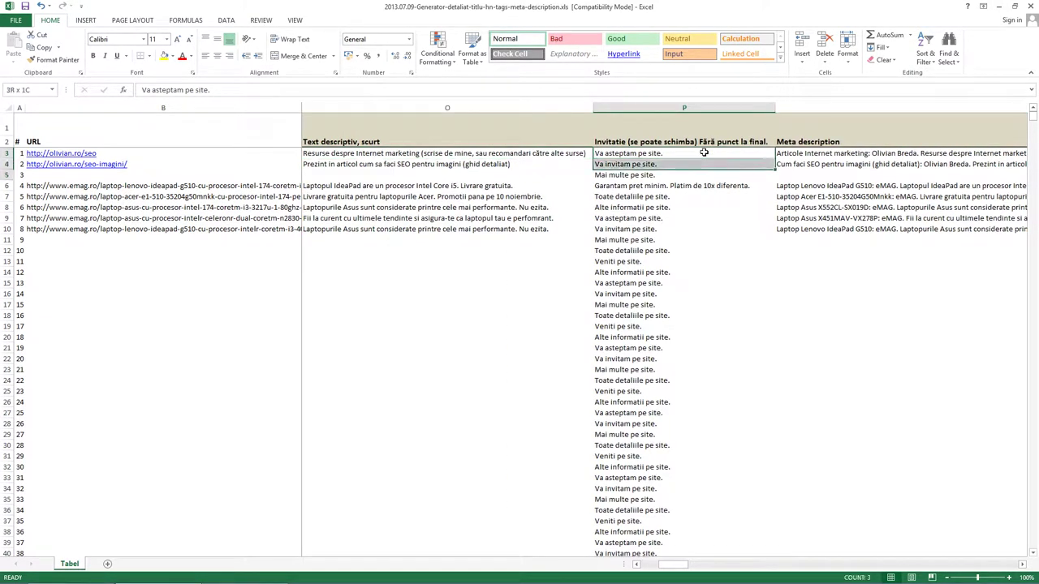
pyautogui.hotkey('shift', 'Down')
pyautogui.hotkey('shift', 'Down')
pyautogui.hotkey('shift', 'Down')
pyautogui.hotkey('shift', 'Down')
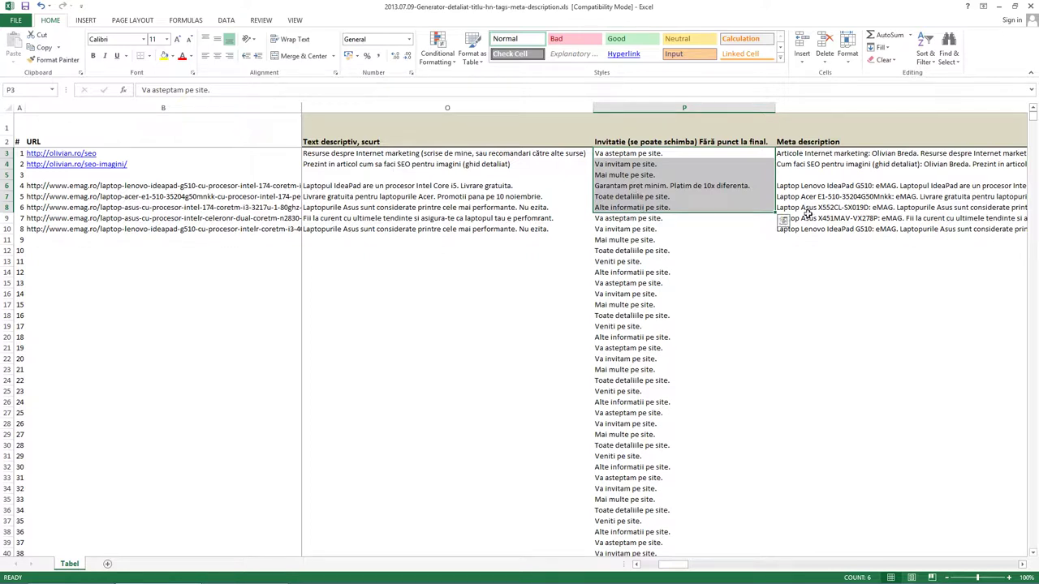
# Review the meta description formulas, lengths and titles for rows 8 and 9.
pyautogui.click(698, 219)
pyautogui.click(823, 221)
pyautogui.press('Right')
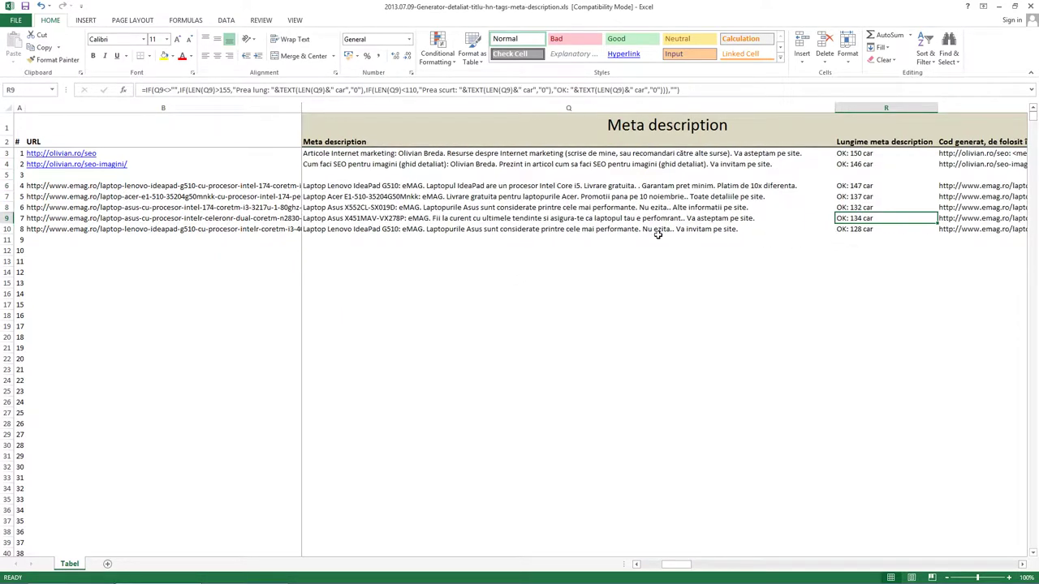
pyautogui.press('Left')
pyautogui.press('Up')
pyautogui.press('Left')
pyautogui.press('Left')
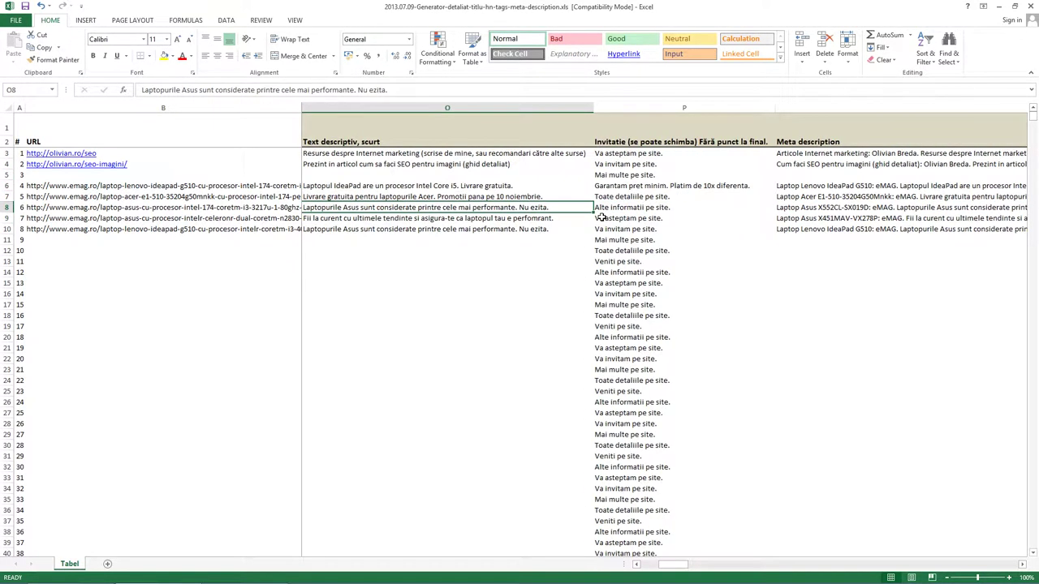
pyautogui.press('Right')
pyautogui.press('Left')
pyautogui.press('Left')
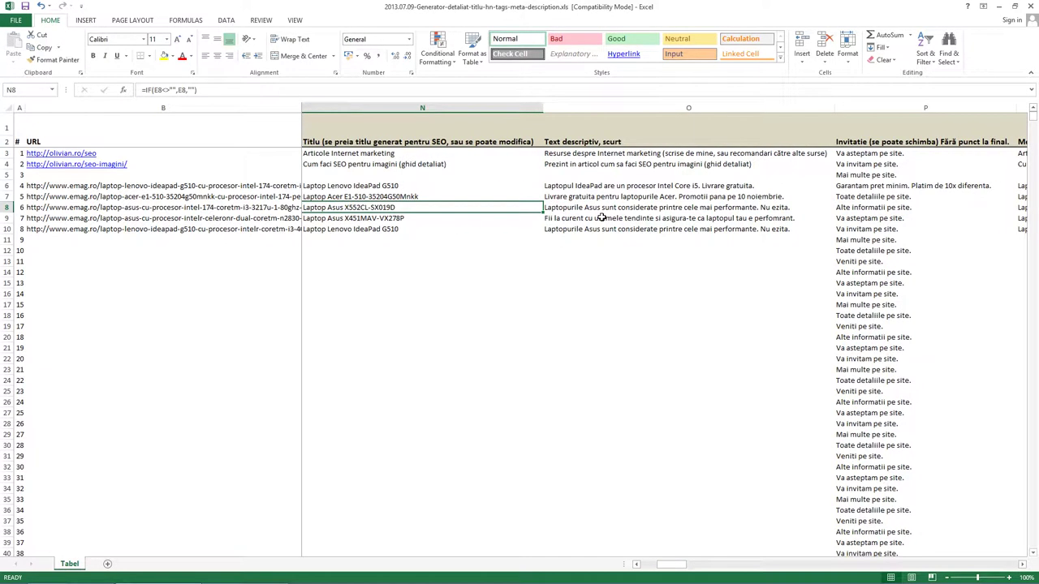
pyautogui.press('Right')
pyautogui.press('Up')
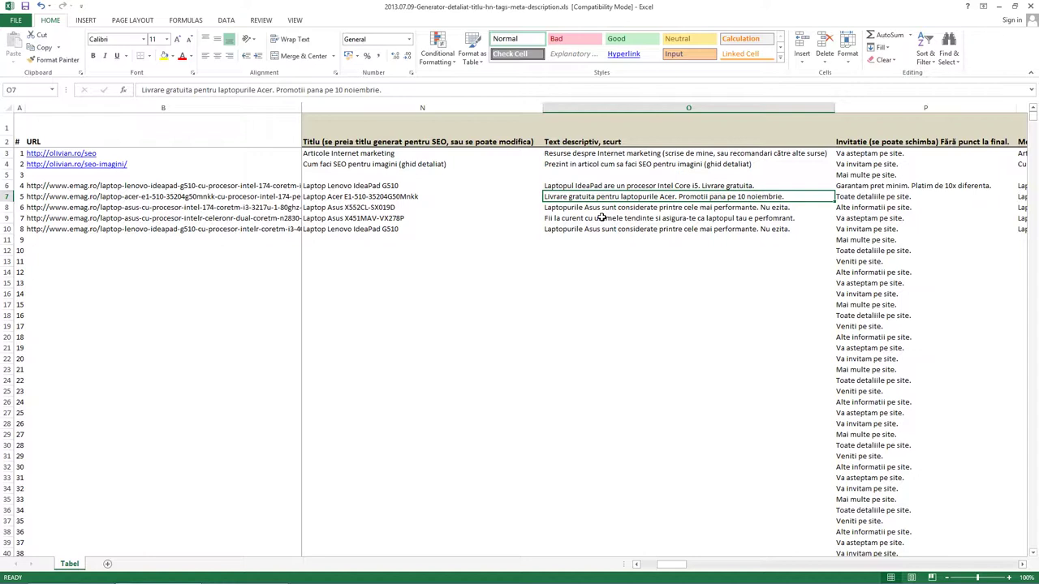
# Delete the trailing full stops from the descriptive texts in O7 through O10.
pyautogui.press('F2')
pyautogui.press('BackSpace')
pyautogui.press('Return')
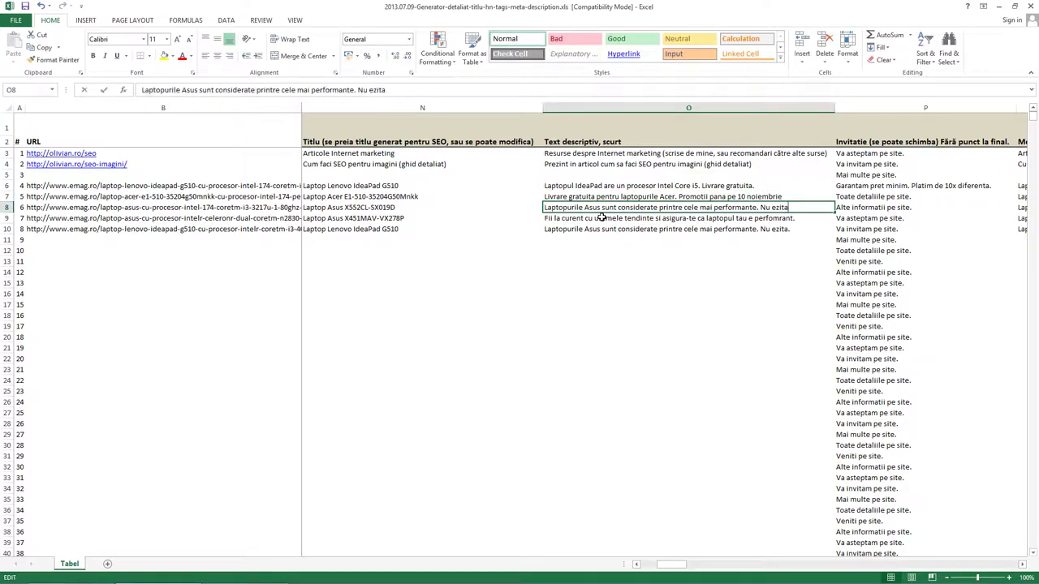
pyautogui.press('F2')
pyautogui.press('BackSpace')
pyautogui.press('Return')
pyautogui.press('F2')
pyautogui.press('BackSpace')
pyautogui.press('Return')
pyautogui.press('F2')
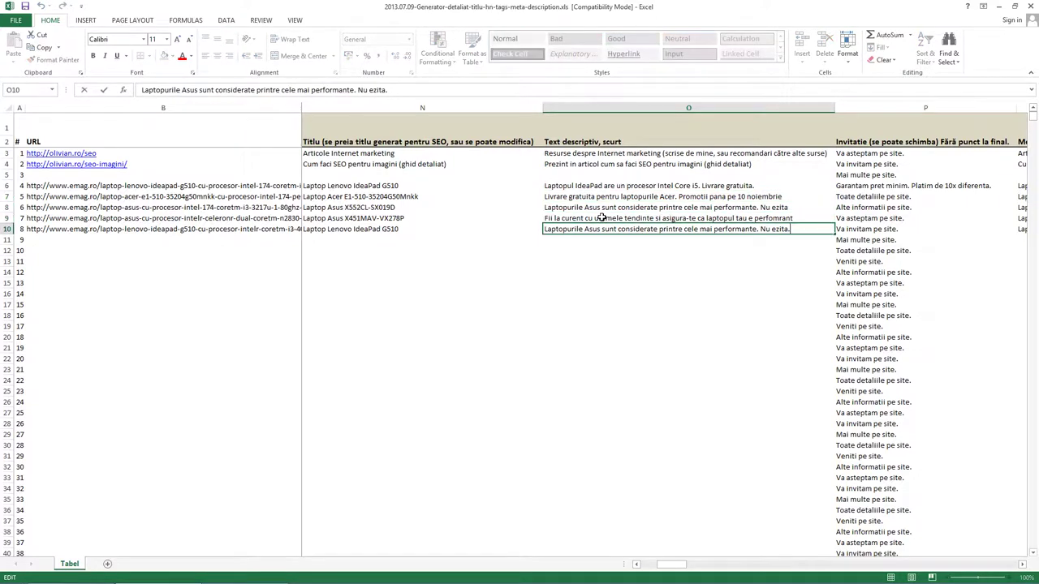
pyautogui.press('Return')
pyautogui.press('Up')
pyautogui.press('Up')
pyautogui.press('Up')
# Remove the full stop after 'Livrare gratuita' in the O6 description.
pyautogui.press('Up')
pyautogui.press('Up')
pyautogui.press('Down')
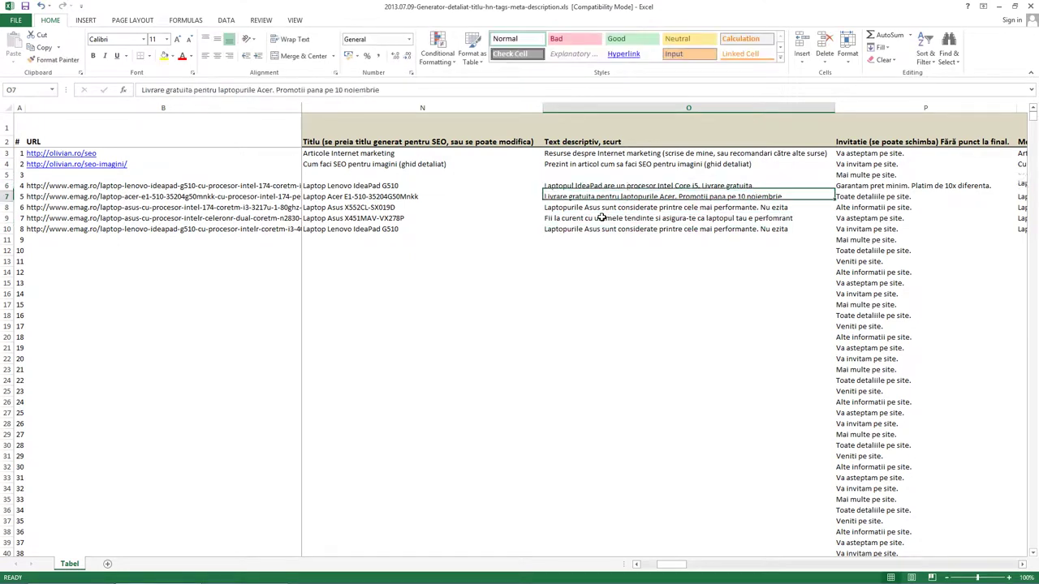
pyautogui.press('Up')
pyautogui.press('Right')
pyautogui.press('Left')
pyautogui.press('F2')
pyautogui.press('BackSpace')
pyautogui.press('Return')
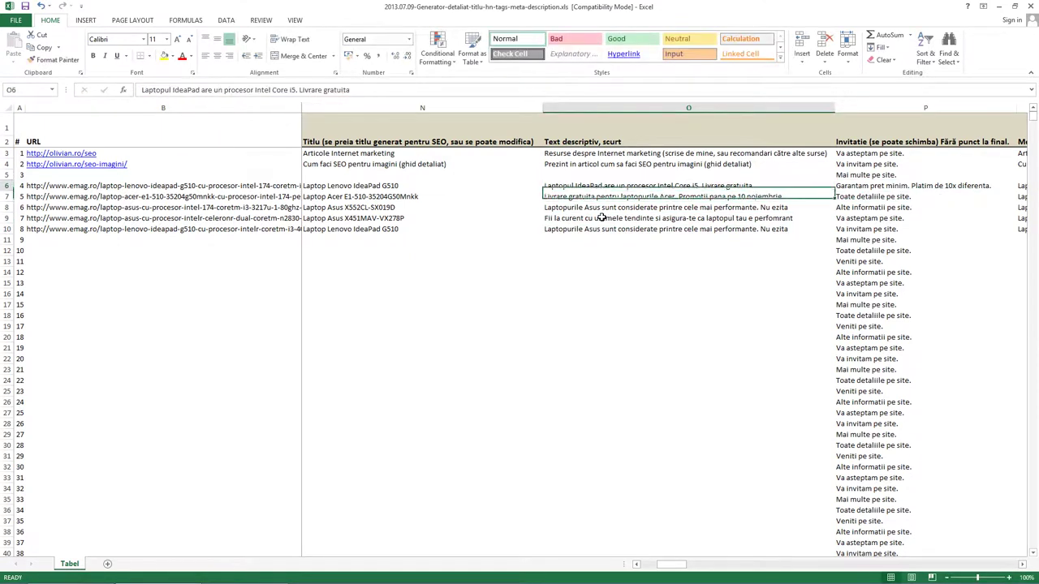
pyautogui.press('Up')
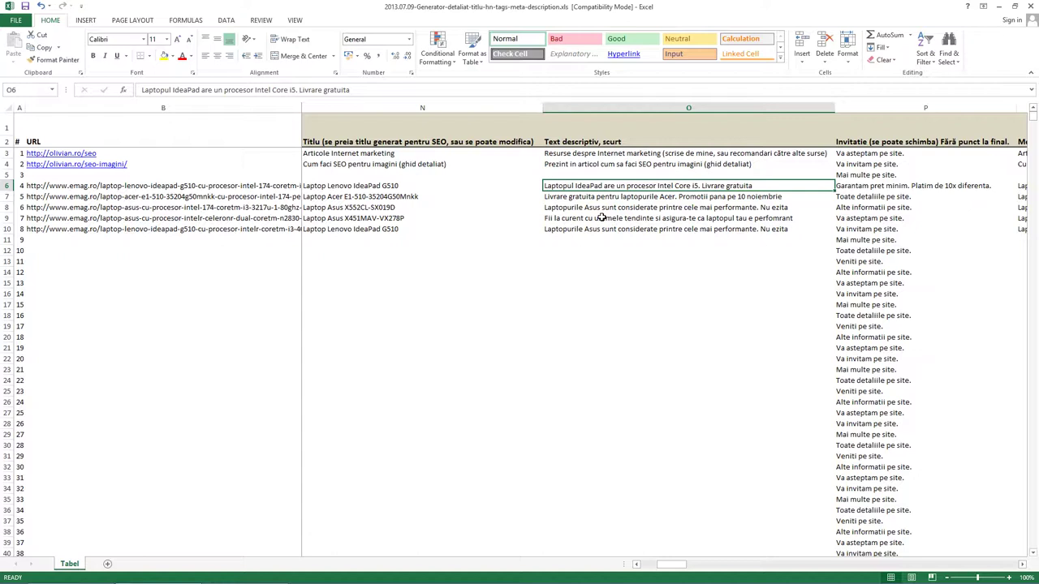
pyautogui.press('Right')
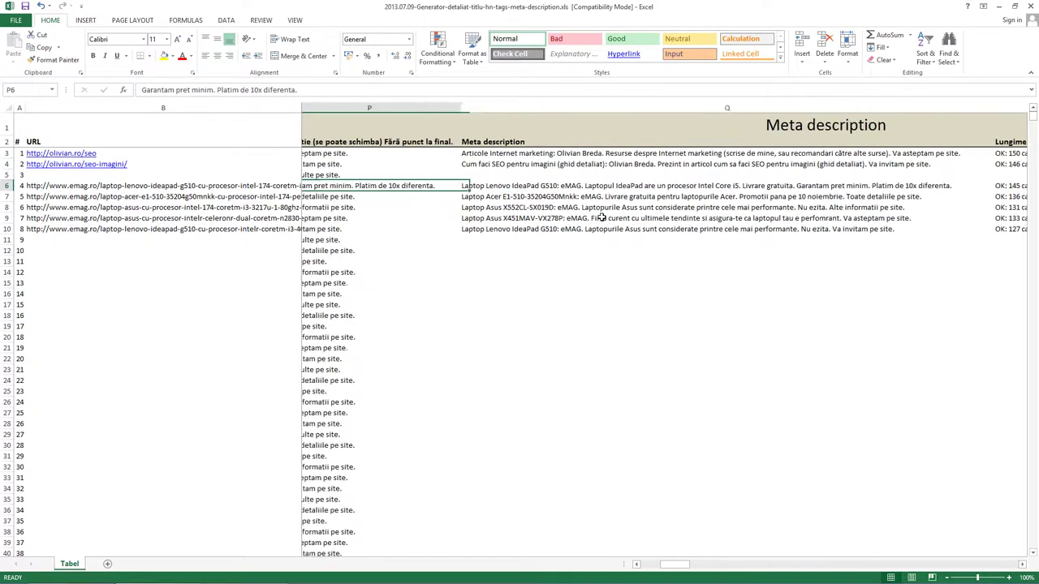
pyautogui.press('Left')
pyautogui.press('Left')
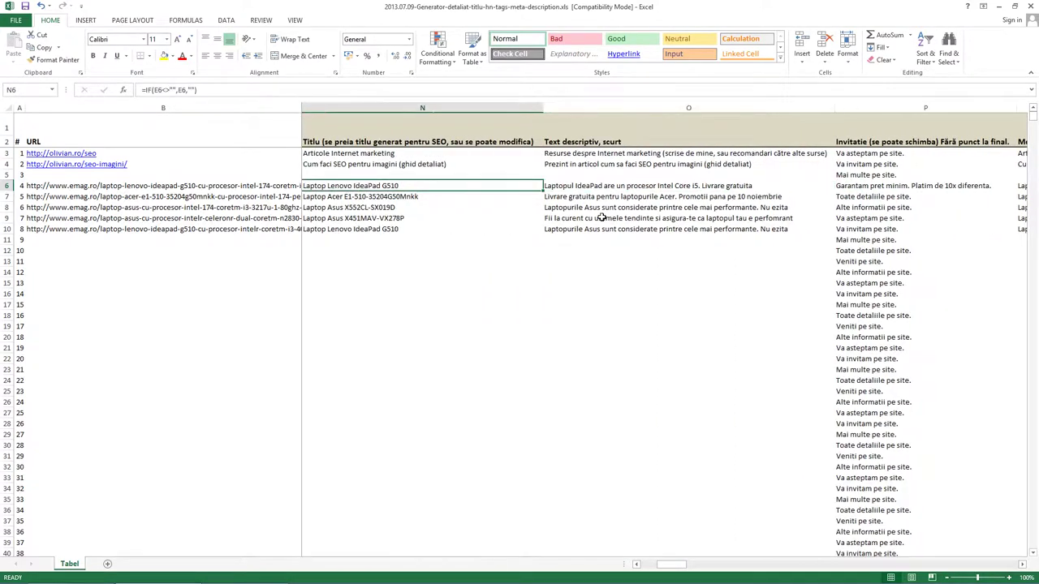
pyautogui.press('Right')
pyautogui.press('Right')
pyautogui.press('Right')
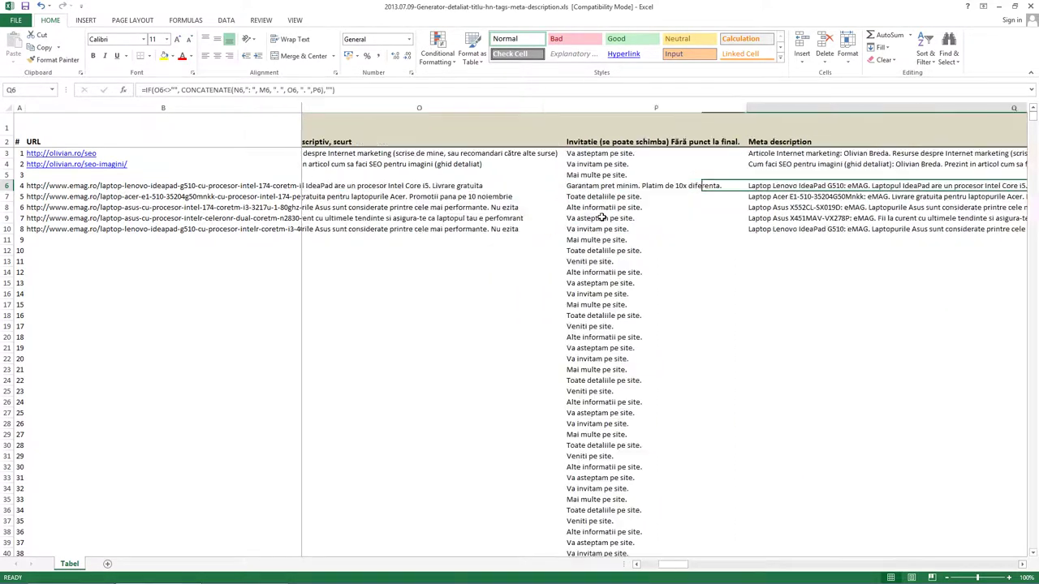
pyautogui.press('Left')
pyautogui.press('Left')
pyautogui.press('Left')
pyautogui.press('Left')
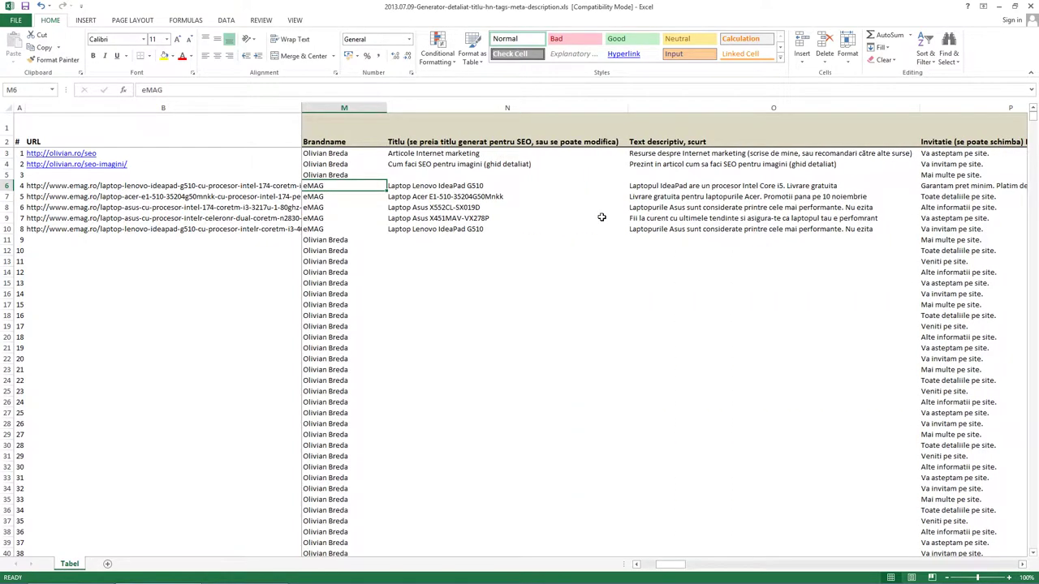
pyautogui.hotkey('shift', 'Down')
pyautogui.hotkey('shift', 'Down')
pyautogui.hotkey('shift', 'Down')
pyautogui.hotkey('shift', 'Down')
pyautogui.press('Right')
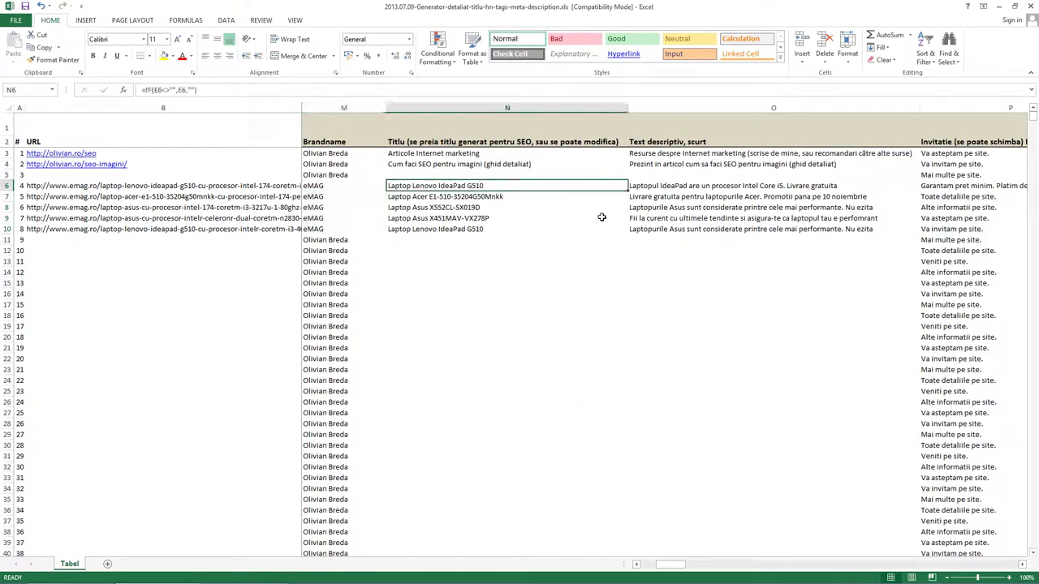
pyautogui.press('Right')
pyautogui.press('Right')
pyautogui.press('Right')
pyautogui.press('Left')
pyautogui.press('Right')
pyautogui.press('Right')
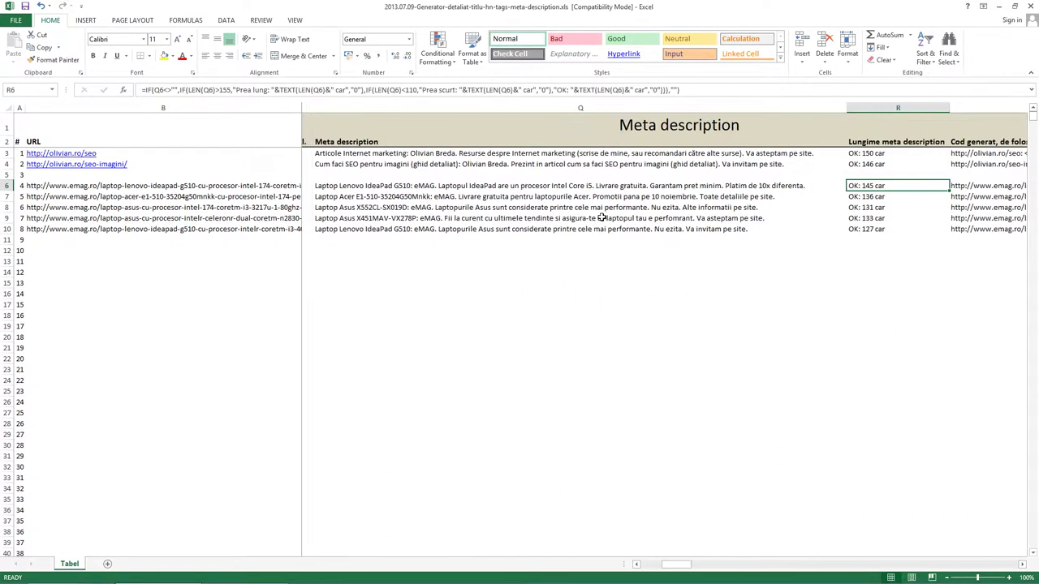
pyautogui.press('Right')
pyautogui.press('Right')
pyautogui.press('Left')
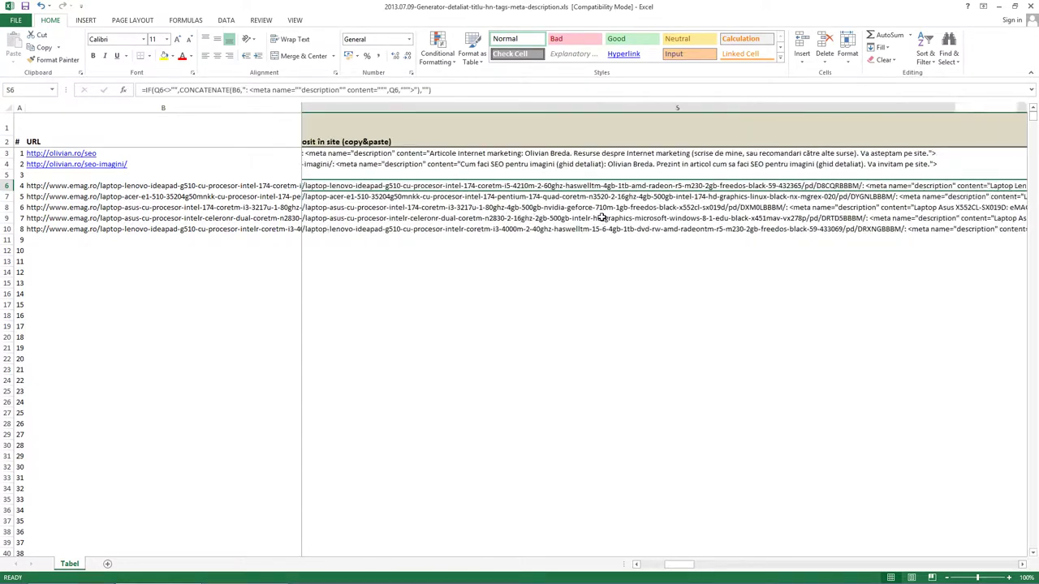
pyautogui.press('Right')
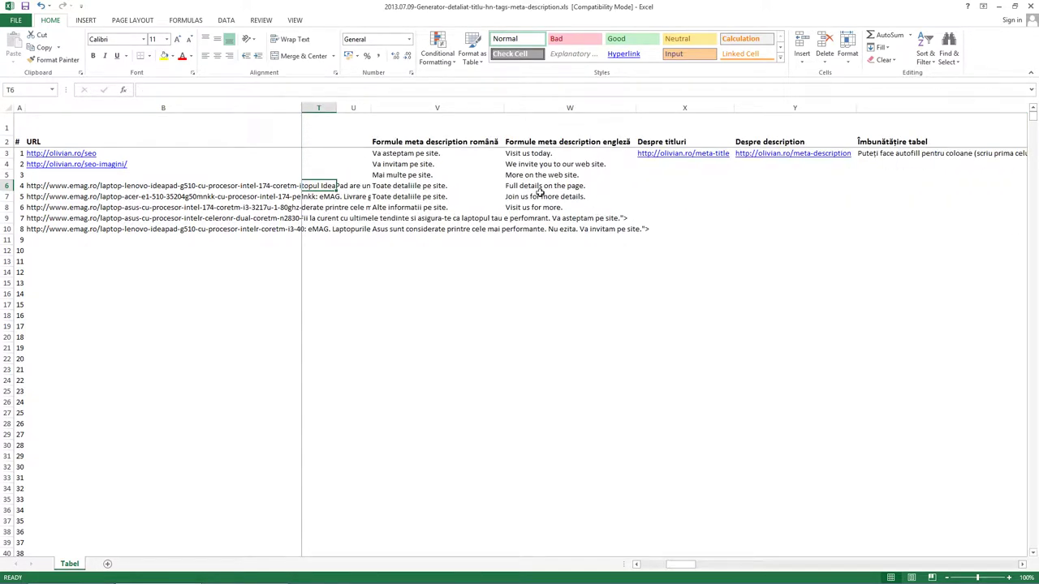
pyautogui.moveTo(395, 186); pyautogui.dragTo(397, 230)
pyautogui.click(397, 220)
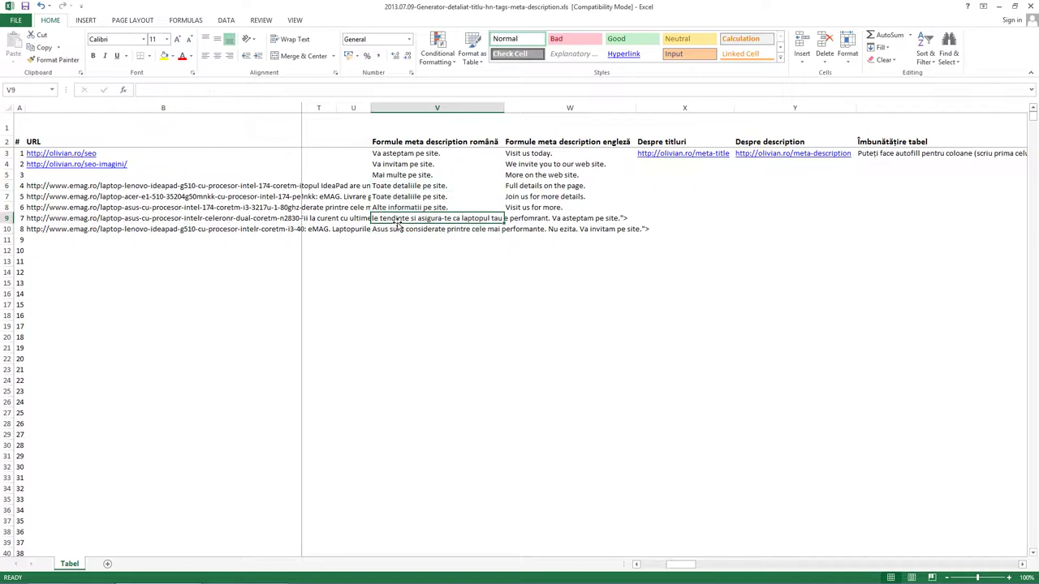
pyautogui.click(534, 156)
pyautogui.press('Left')
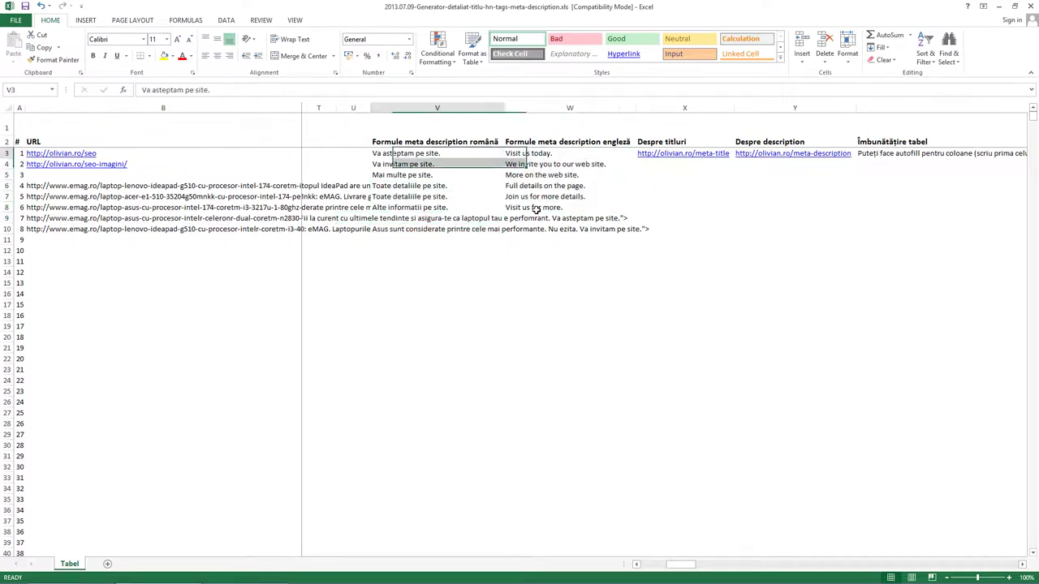
pyautogui.press('Left')
pyautogui.press('Left')
pyautogui.press('Left')
pyautogui.press('Left')
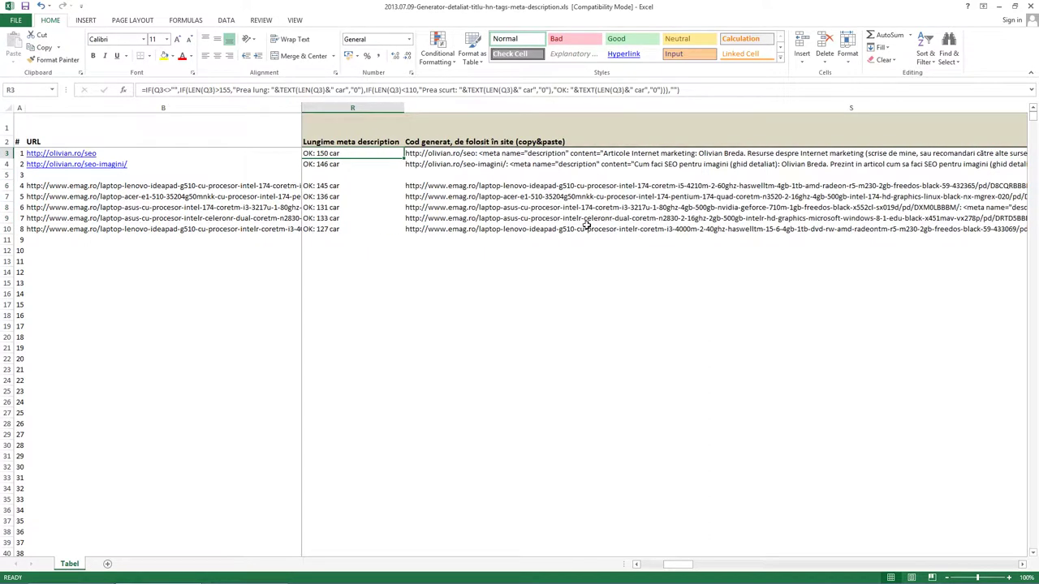
pyautogui.press('Left')
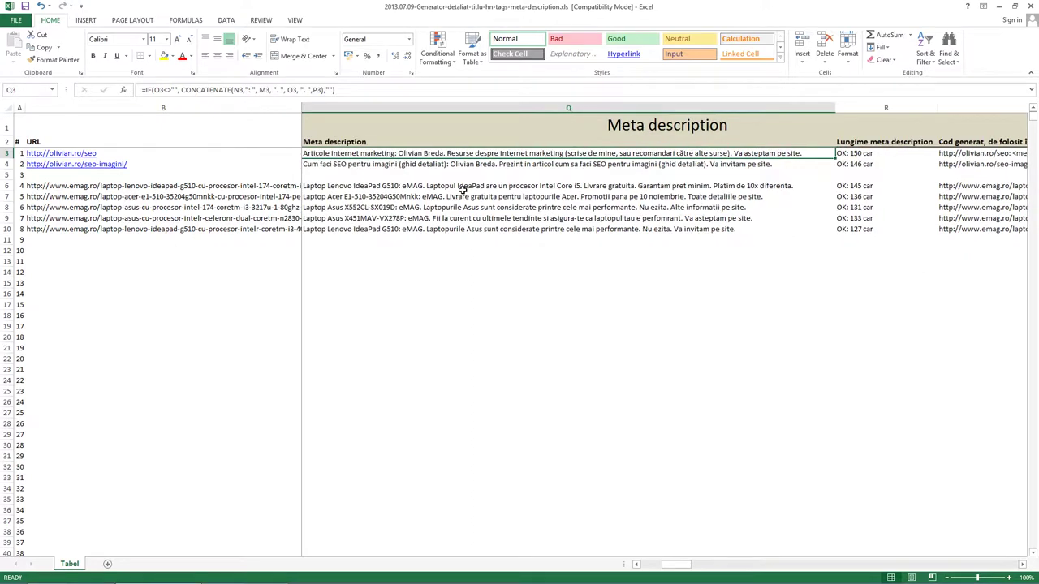
pyautogui.click(462, 188)
pyautogui.press('Left')
pyautogui.press('Left')
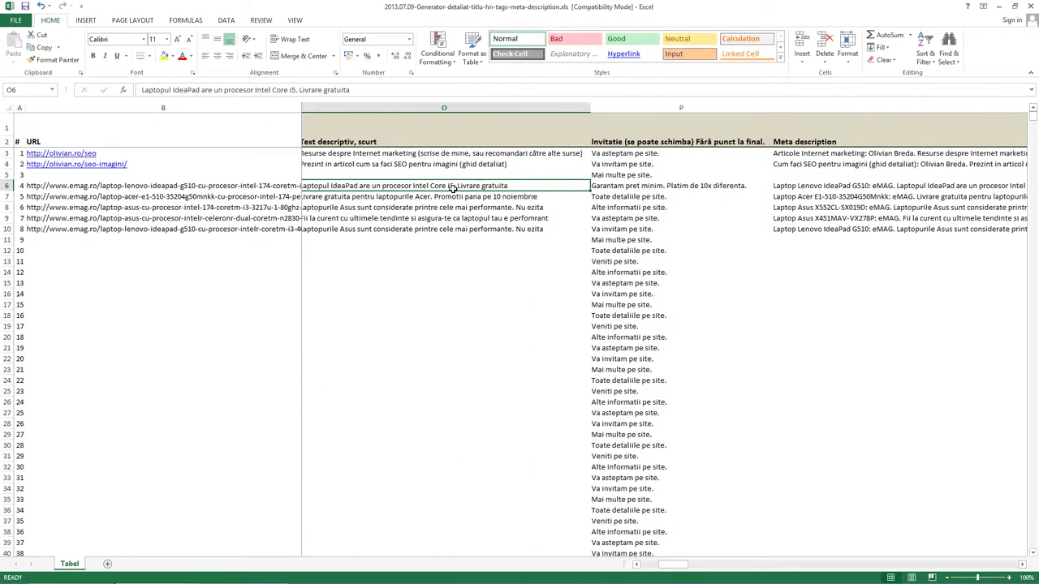
pyautogui.moveTo(423, 190); pyautogui.dragTo(431, 236)
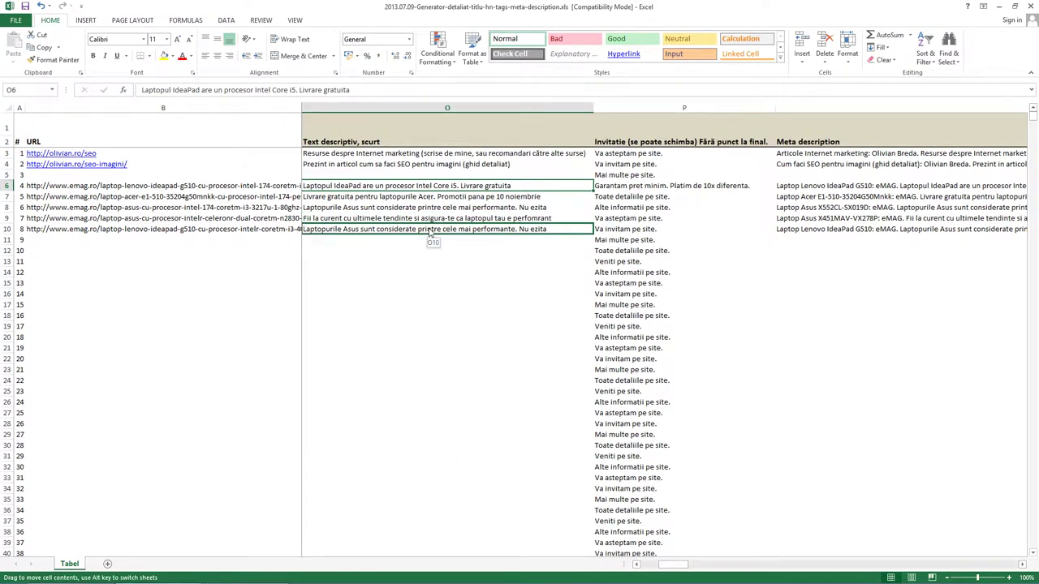
pyautogui.click(543, 325)
# Append test text 'fsdfdsfsd' to the row 6 invitation and watch the meta description update.
pyautogui.click(804, 187)
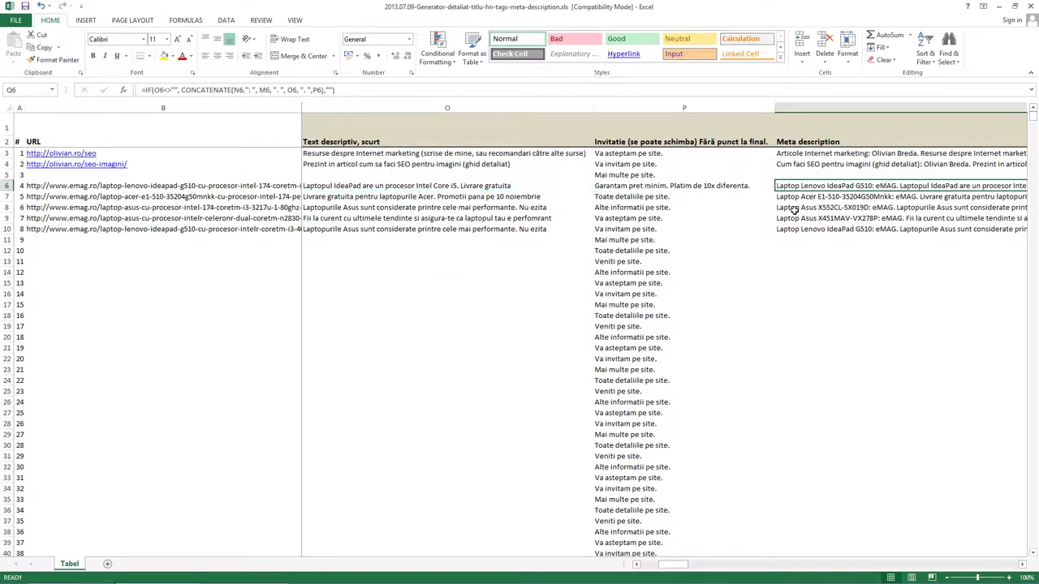
pyautogui.press('Right')
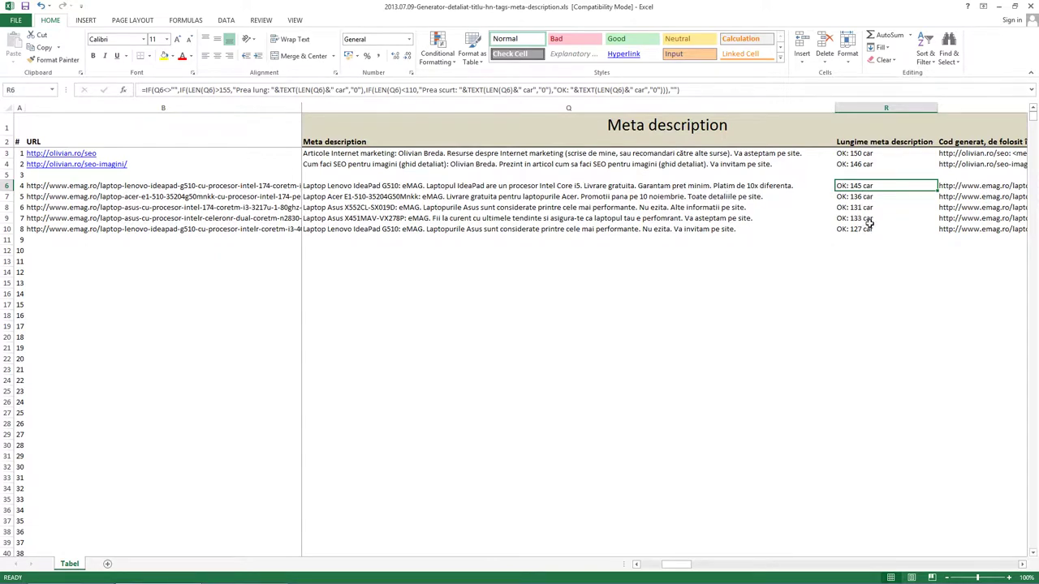
pyautogui.press('Left')
pyautogui.press('Left')
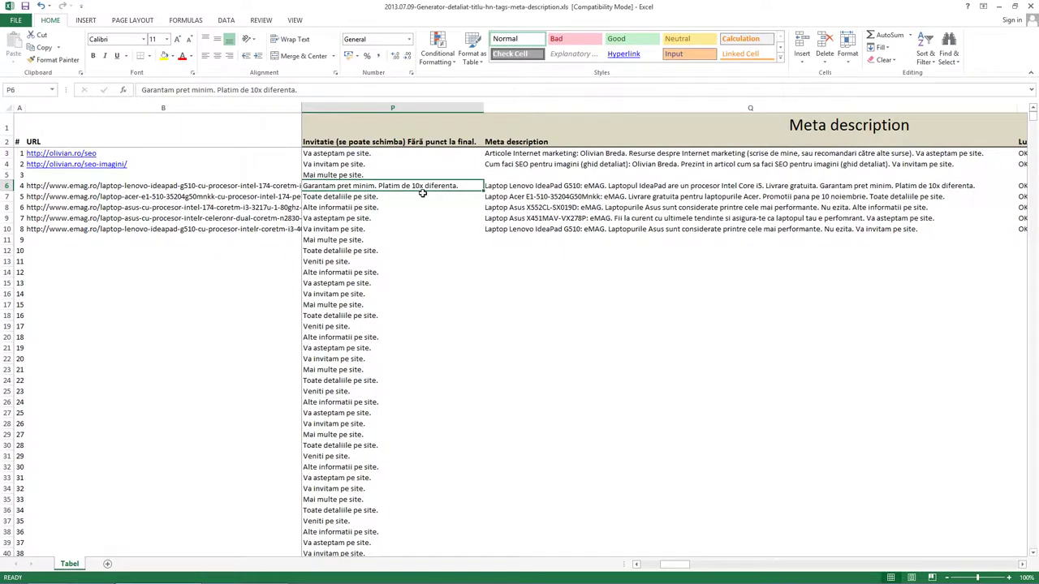
pyautogui.press('F2')
pyautogui.write(' fsdfdsfsd')
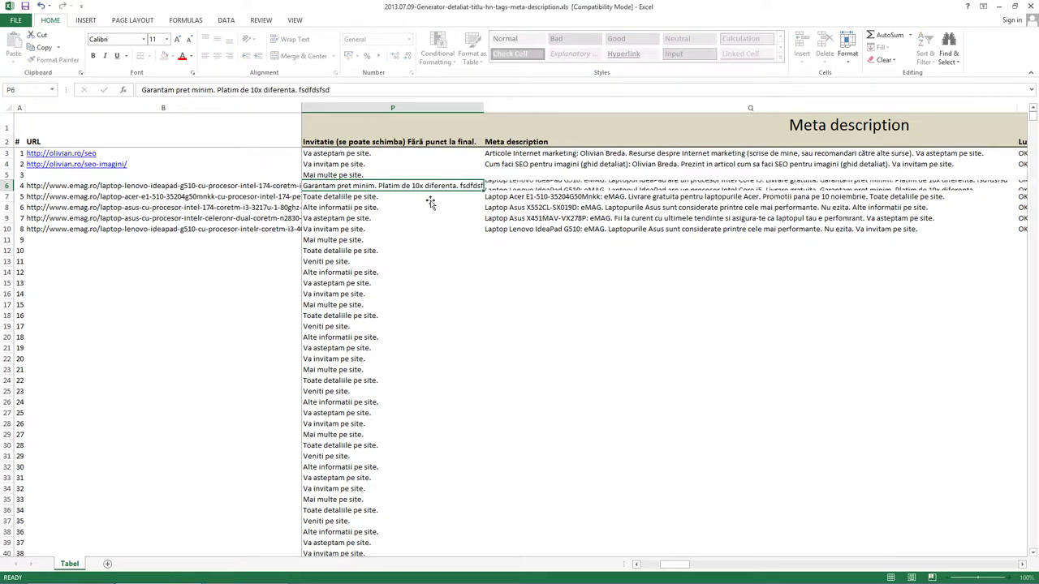
pyautogui.press('Return')
pyautogui.press('Right')
pyautogui.press('Right')
pyautogui.press('Up')
pyautogui.press('Left')
pyautogui.press('Left')
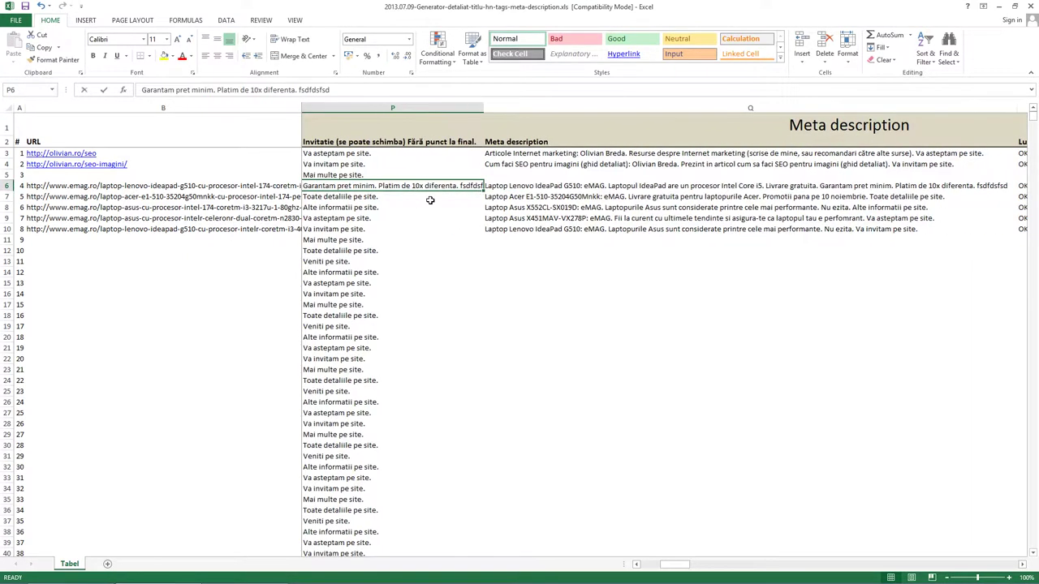
# Add 'fd' to the invitation, then clear P6 so R6 reads 'Prea scurt: 100 car'.
pyautogui.press('F2')
pyautogui.write('fd')
pyautogui.press('Return')
pyautogui.press('Right')
pyautogui.press('Right')
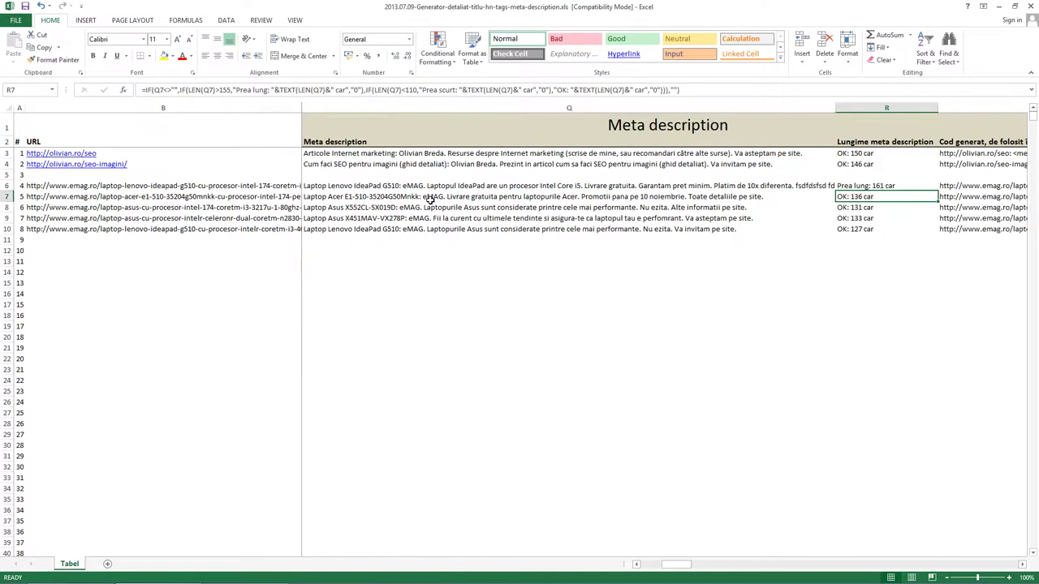
pyautogui.press('Up')
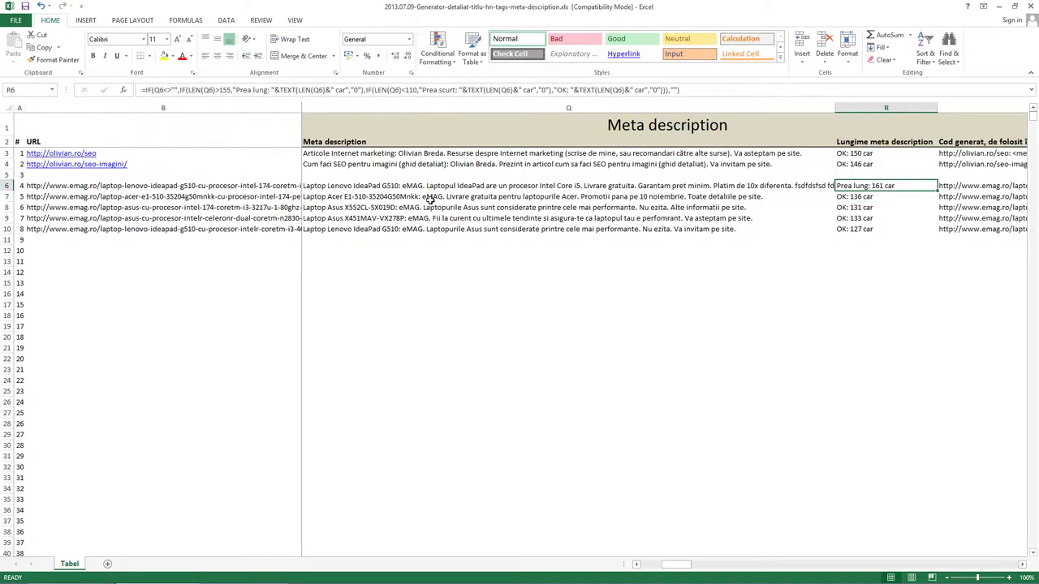
pyautogui.press('Left')
pyautogui.press('Left')
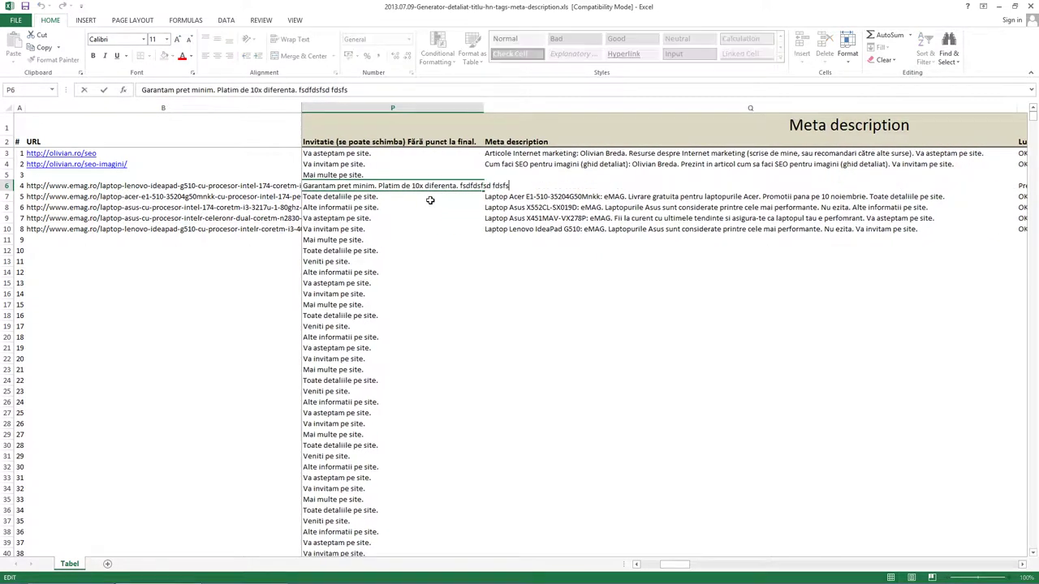
pyautogui.press('BackSpace')
pyautogui.press('Right')
pyautogui.press('Right')
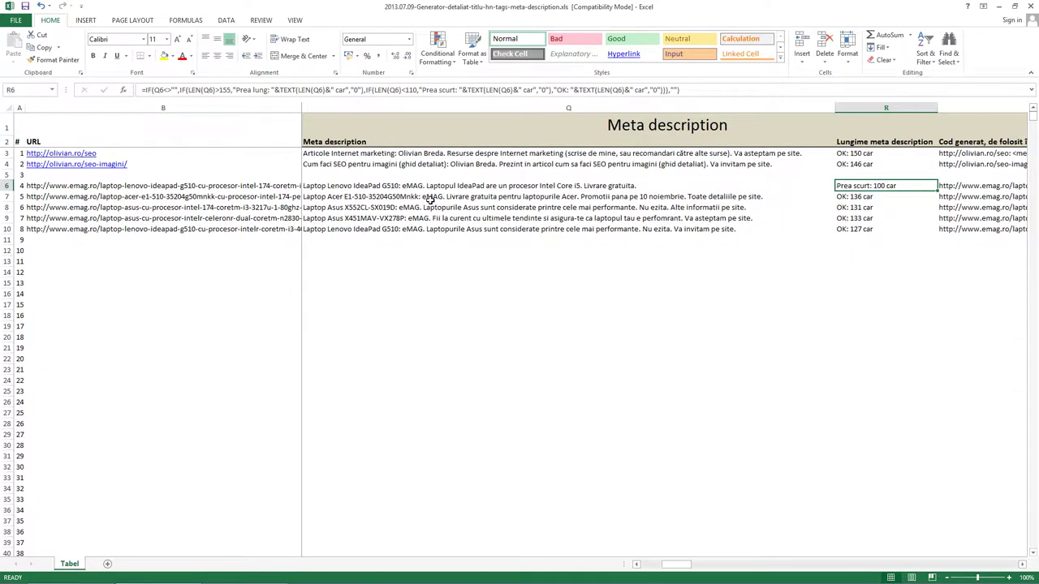
# Review the row 6 meta description formula and the length checks for the five rows.
pyautogui.press('Left')
pyautogui.press('Right')
pyautogui.press('Left')
pyautogui.press('Left')
pyautogui.press('Right')
pyautogui.press('Right')
pyautogui.press('Left')
pyautogui.press('Right')
pyautogui.press('Down')
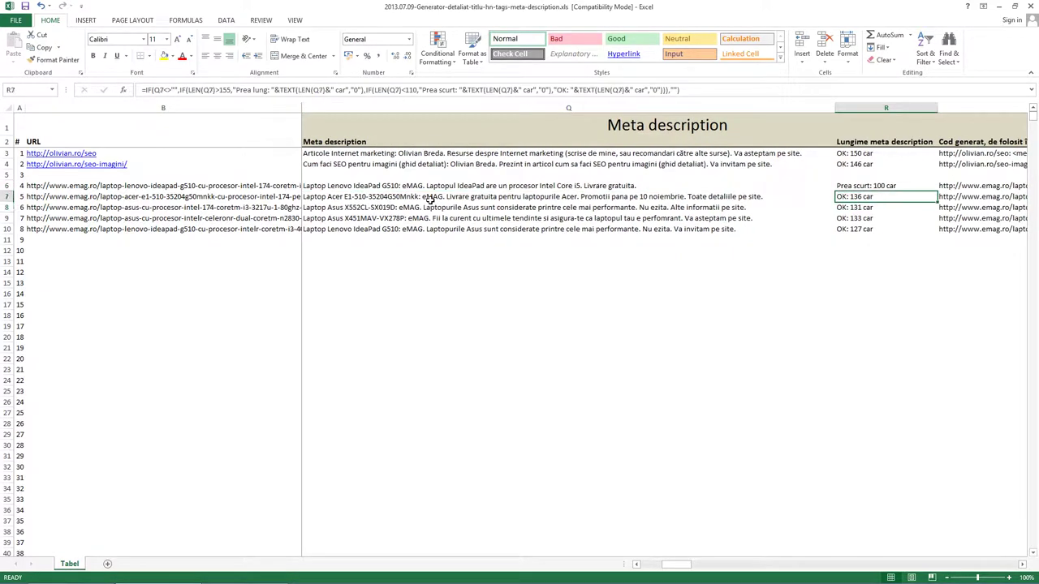
pyautogui.press('Up')
pyautogui.press('Down')
pyautogui.press('Up')
pyautogui.press('Down')
pyautogui.press('Down')
pyautogui.press('Down')
pyautogui.press('Down')
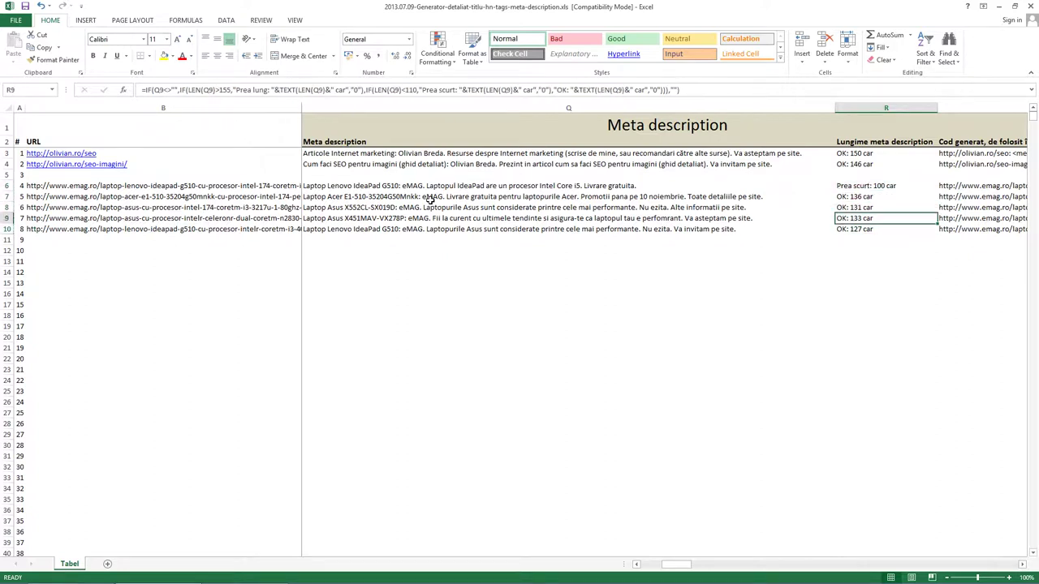
pyautogui.press('Up')
pyautogui.press('Up')
pyautogui.press('Up')
# Copy the generated code in S6:S10 into a new maximized Notepad document.
pyautogui.press('Right')
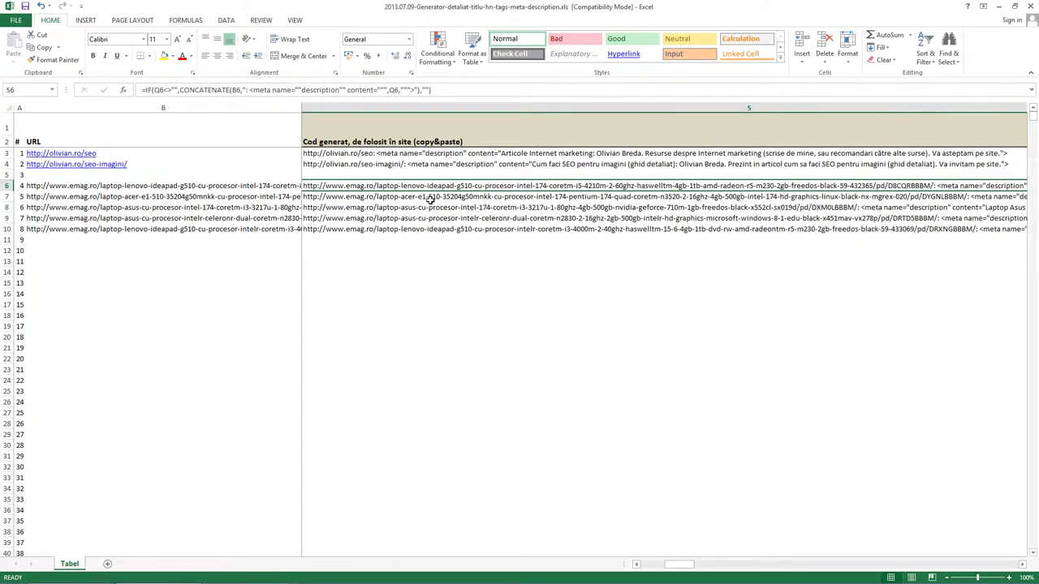
pyautogui.hotkey('shift', 'Down')
pyautogui.hotkey('shift', 'Down')
pyautogui.hotkey('shift', 'Down')
pyautogui.hotkey('shift', 'Down')
pyautogui.hotkey('ctrl', 'c')
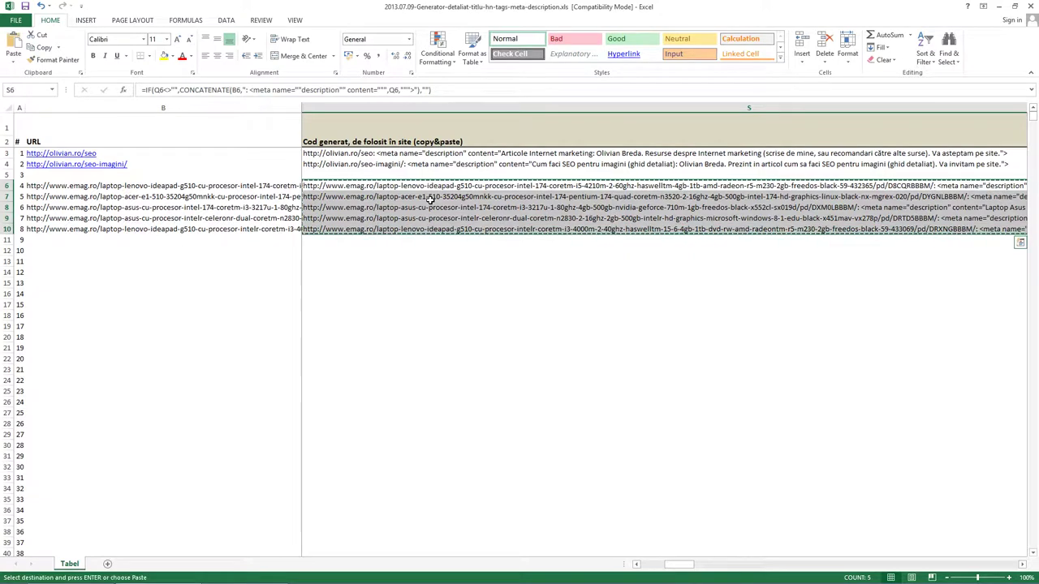
pyautogui.press('super+r')
pyautogui.press('Return')
pyautogui.hotkey('ctrl', 'v')
pyautogui.press('super+Up')
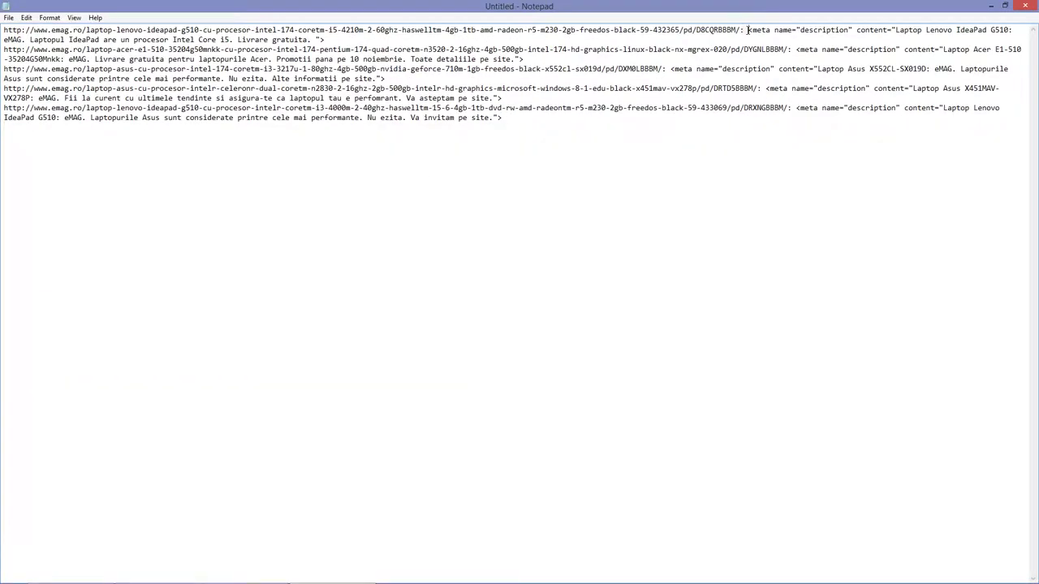
# Inspect the pasted code lines, trying a tab before the meta tag on line 1 and removing it.
pyautogui.hotkey('ctrl', 'Home')
pyautogui.hotkey('ctrl', 'shift', 'Right')
pyautogui.hotkey('ctrl', 'shift', 'Right')
pyautogui.hotkey('ctrl', 'shift', 'Right')
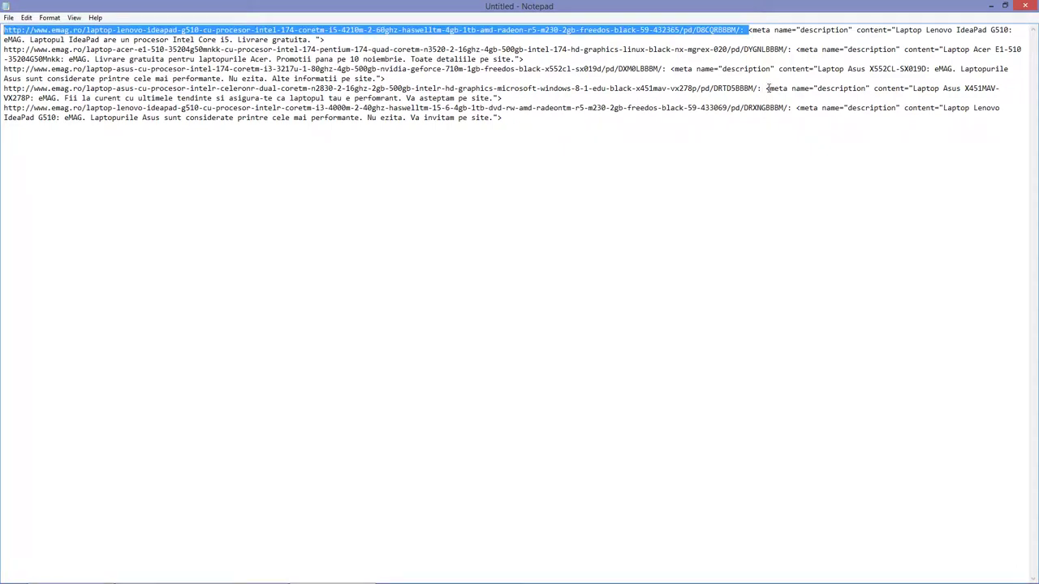
pyautogui.press('Down')
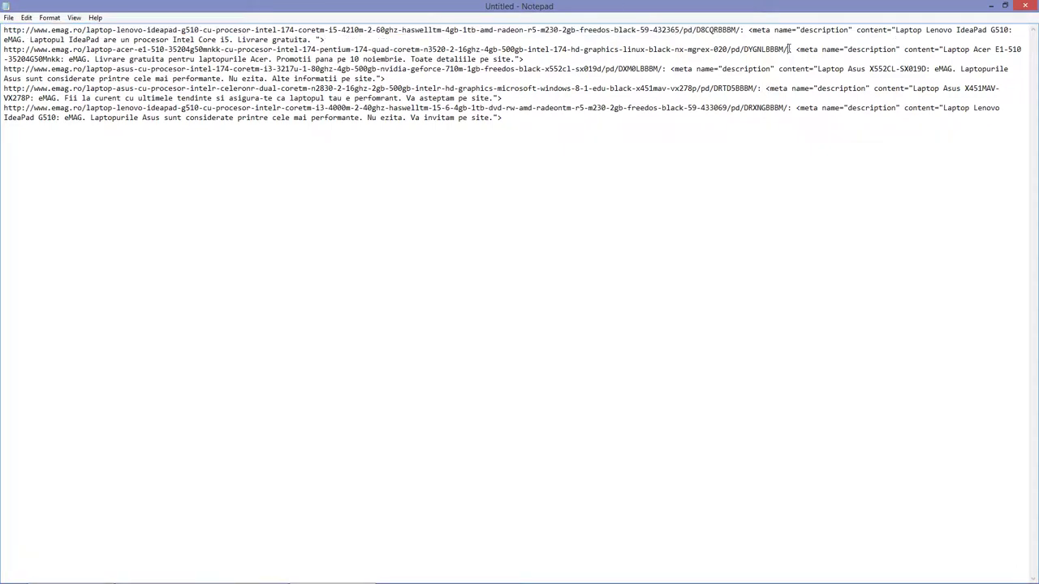
pyautogui.keyDown('shift'); pyautogui.click(789, 49); pyautogui.keyUp('shift')
pyautogui.click(870, 49)
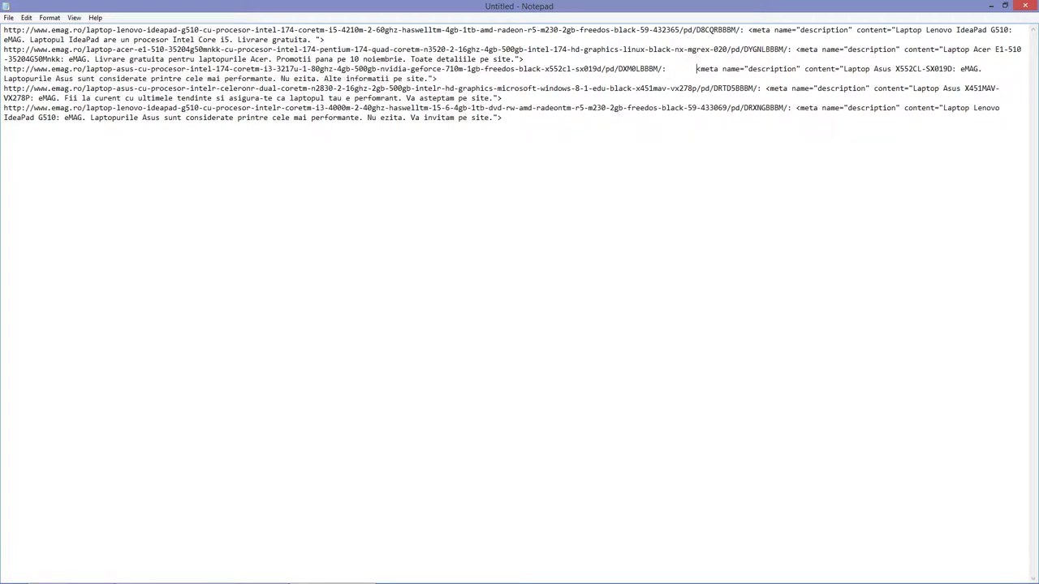
pyautogui.hotkey('ctrl', 'shift', 'Right')
pyautogui.hotkey('ctrl', 'shift', 'Right')
pyautogui.hotkey('ctrl', 'shift', 'Right')
pyautogui.press('Left')
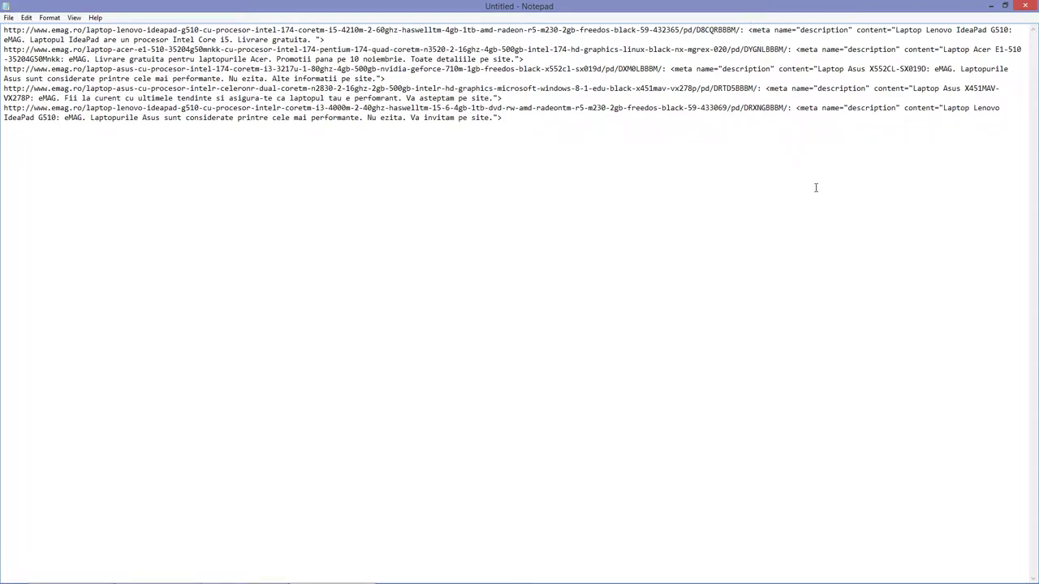
pyautogui.press('Tab')
pyautogui.hotkey('shift', 'Left')
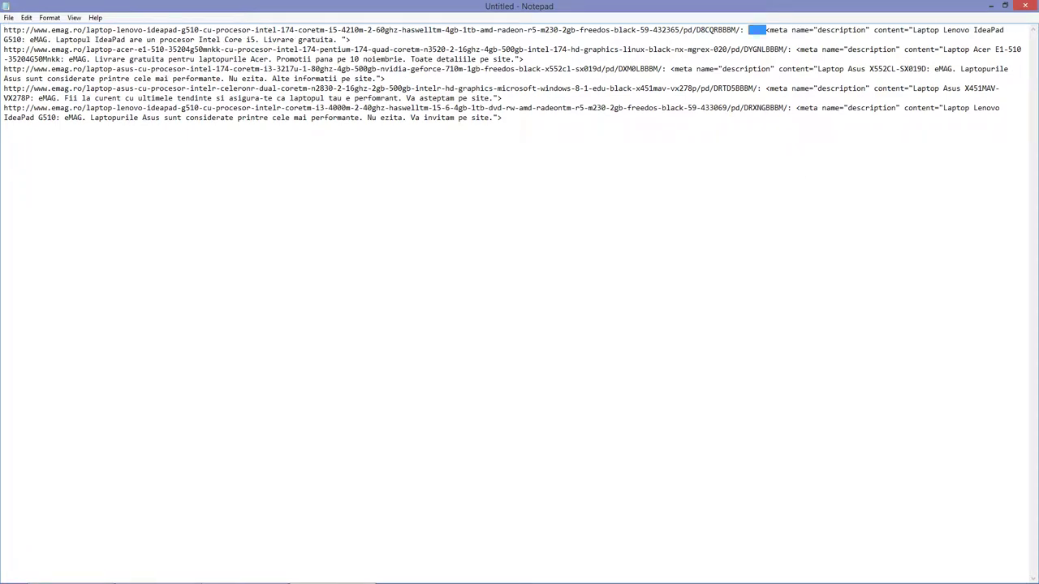
pyautogui.press('BackSpace')
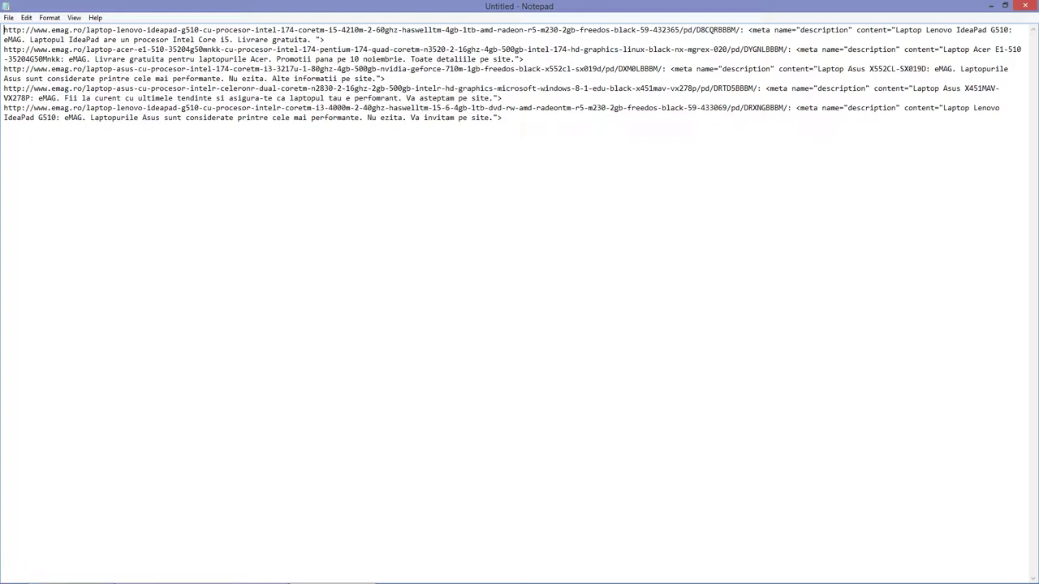
# Replace every ': ' separator with a tab, then cut all the text and return to Excel.
pyautogui.hotkey('ctrl', 'h')
pyautogui.hotkey('ctrl', 'v')
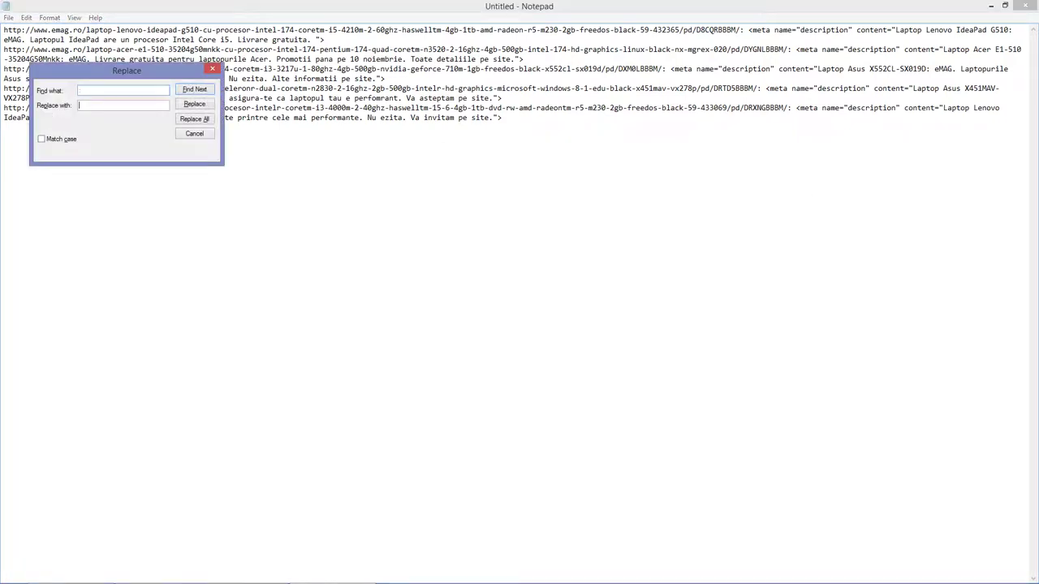
pyautogui.press('Tab')
pyautogui.hotkey('alt', 'a')
pyautogui.press('Escape')
pyautogui.hotkey('ctrl', 'a')
pyautogui.hotkey('ctrl', 'x')
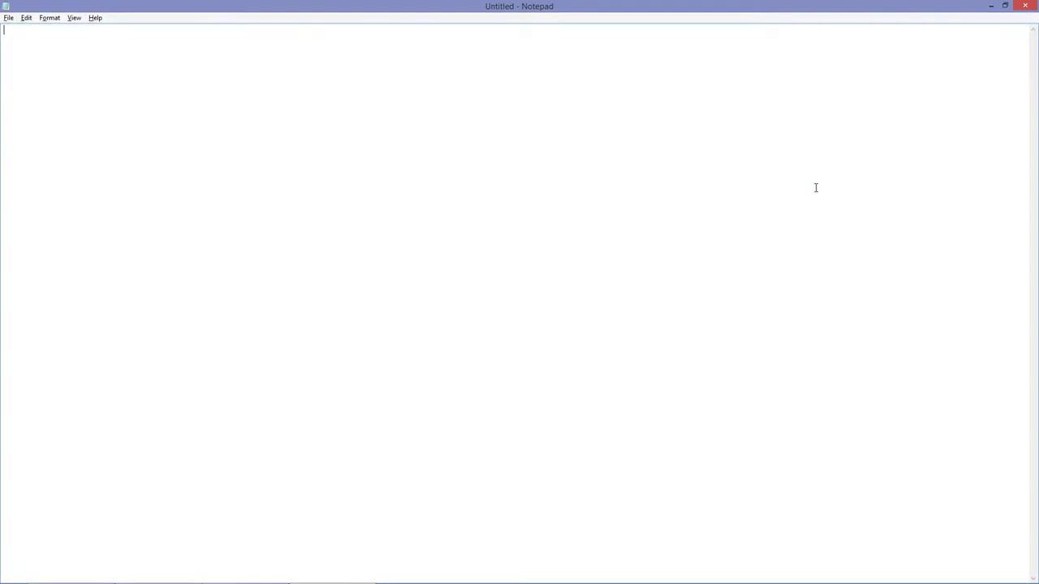
pyautogui.hotkey('alt', 'Tab')
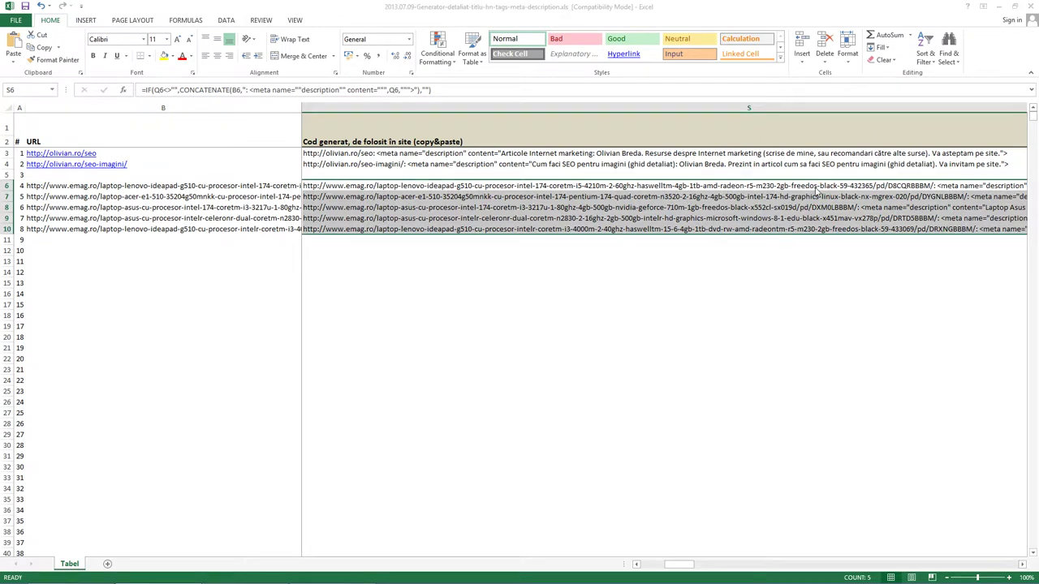
# Paste the split code into a new workbook, widen column A and copy B1:B5.
pyautogui.hotkey('ctrl', 'n')
pyautogui.hotkey('ctrl', 'v')
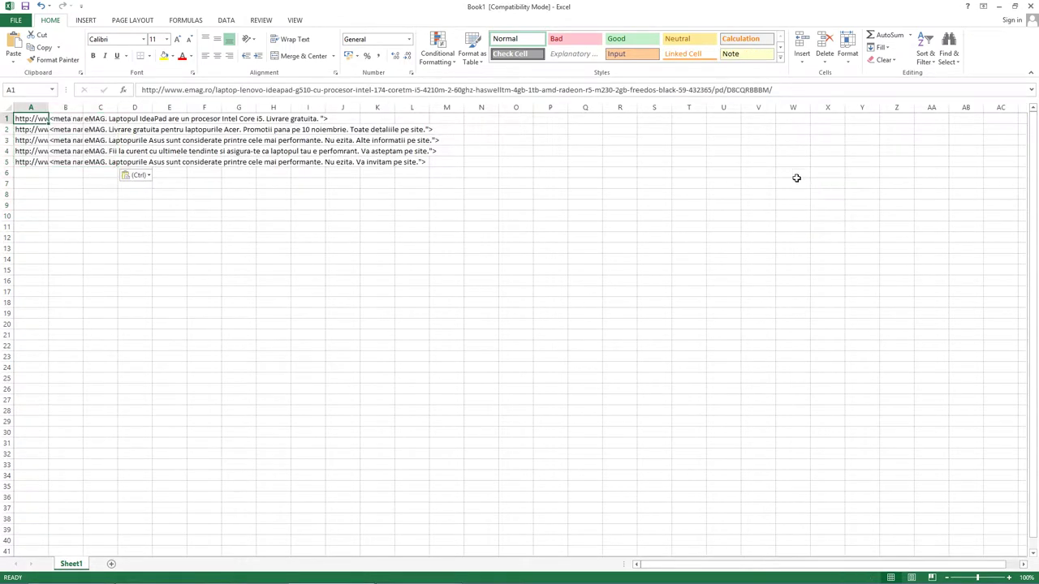
pyautogui.moveTo(48, 107); pyautogui.dragTo(184, 107)
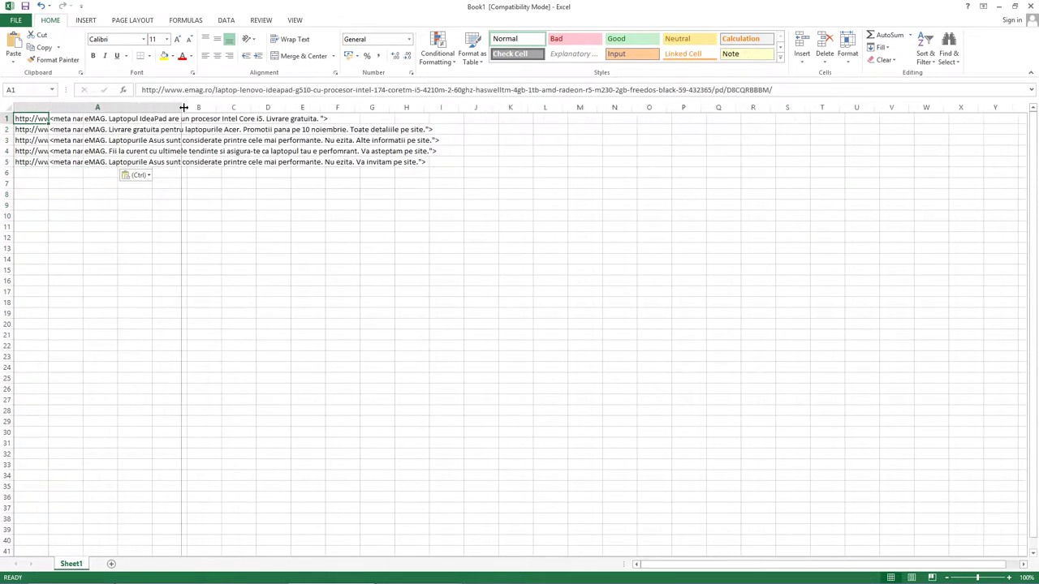
pyautogui.click(215, 120)
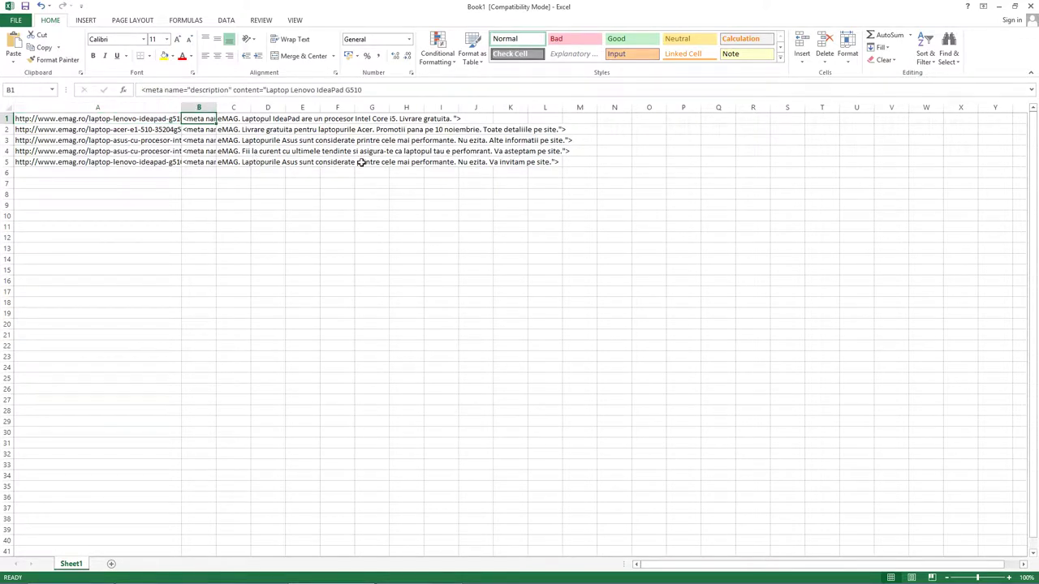
pyautogui.keyDown('shift'); pyautogui.click(204, 162); pyautogui.keyUp('shift')
pyautogui.hotkey('ctrl', 'c')
# In Notepad, strip the repeated meta tag prefix from every line with Replace All.
pyautogui.hotkey('alt', 'Tab')
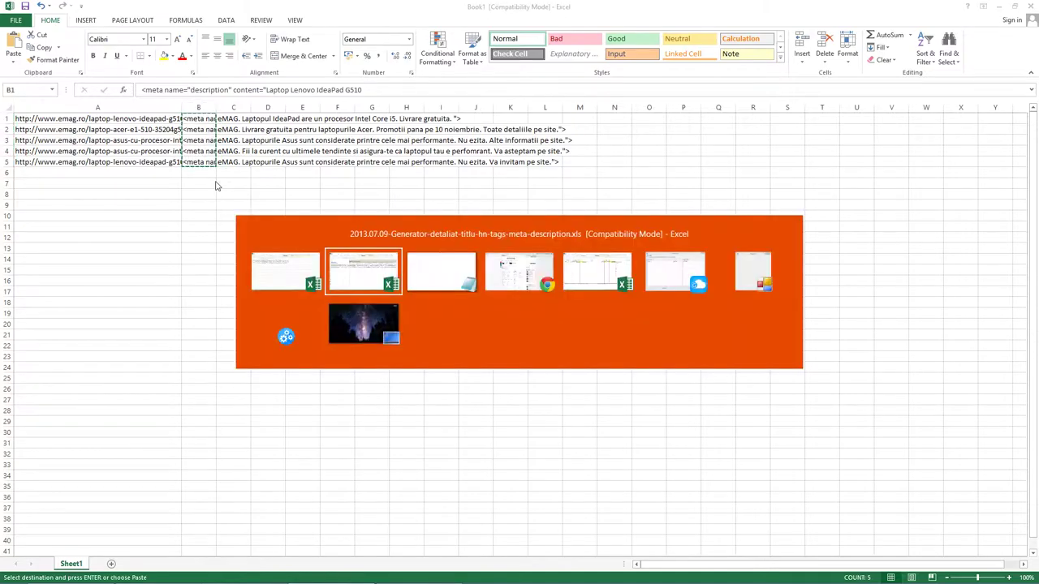
pyautogui.hotkey('ctrl', 'v')
pyautogui.hotkey('ctrl', 'Home')
pyautogui.hotkey('ctrl', 'shift', 'Right')
pyautogui.hotkey('ctrl', 'shift', 'Right')
pyautogui.hotkey('ctrl', 'shift', 'Right')
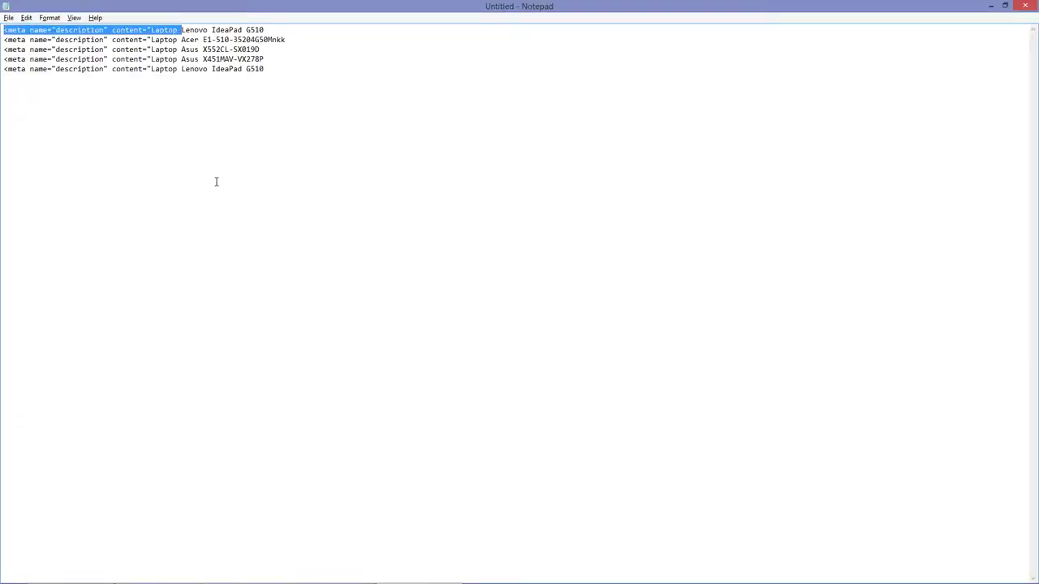
pyautogui.hotkey('ctrl', 'shift', 'Left')
pyautogui.hotkey('ctrl', 'h')
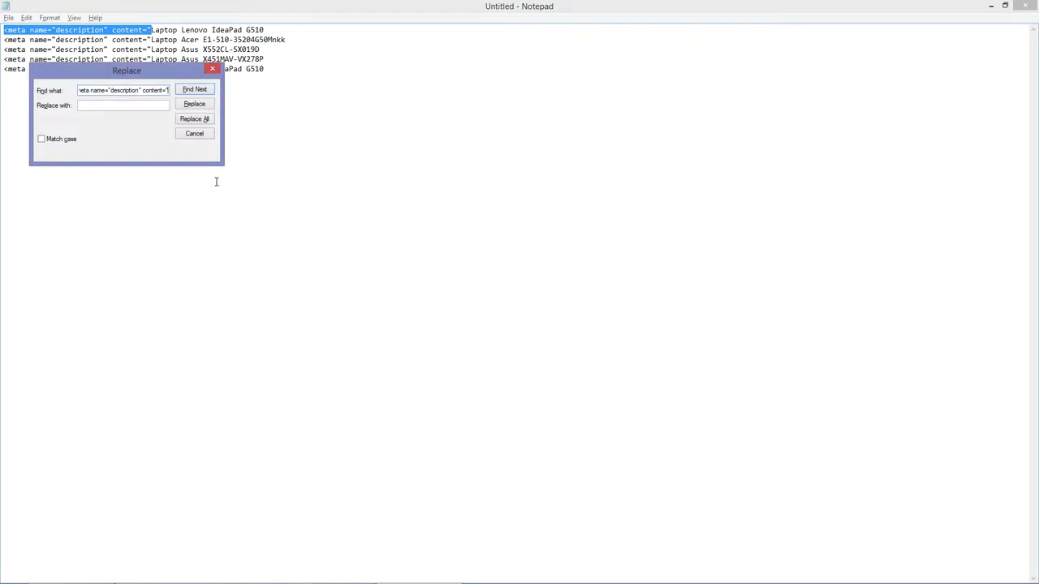
pyautogui.hotkey('alt', 'a')
pyautogui.press('Escape')
# Paste the resulting product names back into column B and close the scratch workbook.
pyautogui.hotkey('ctrl', 'a')
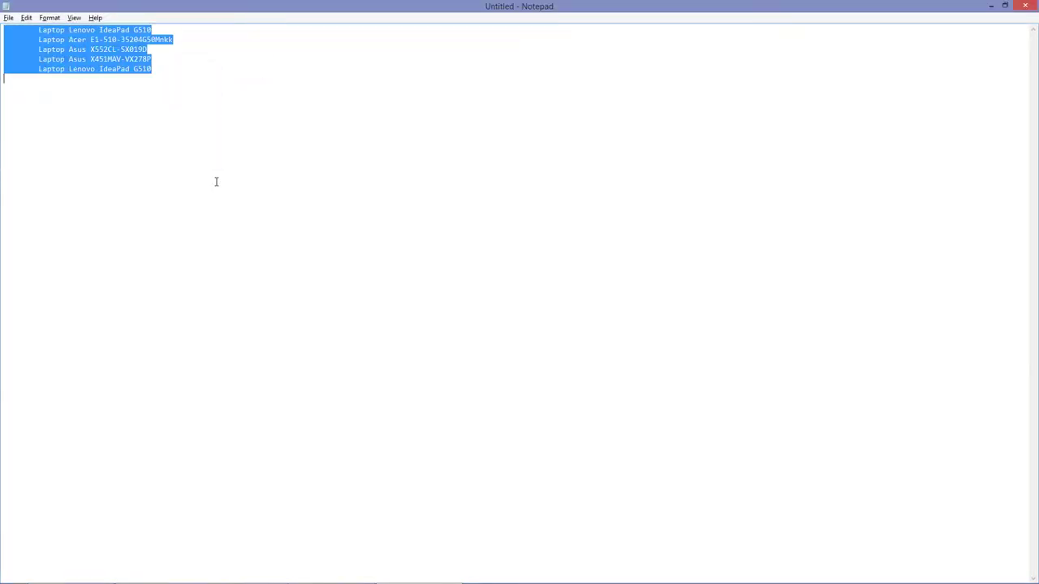
pyautogui.hotkey('alt', 'Tab')
pyautogui.hotkey('ctrl', 'q')
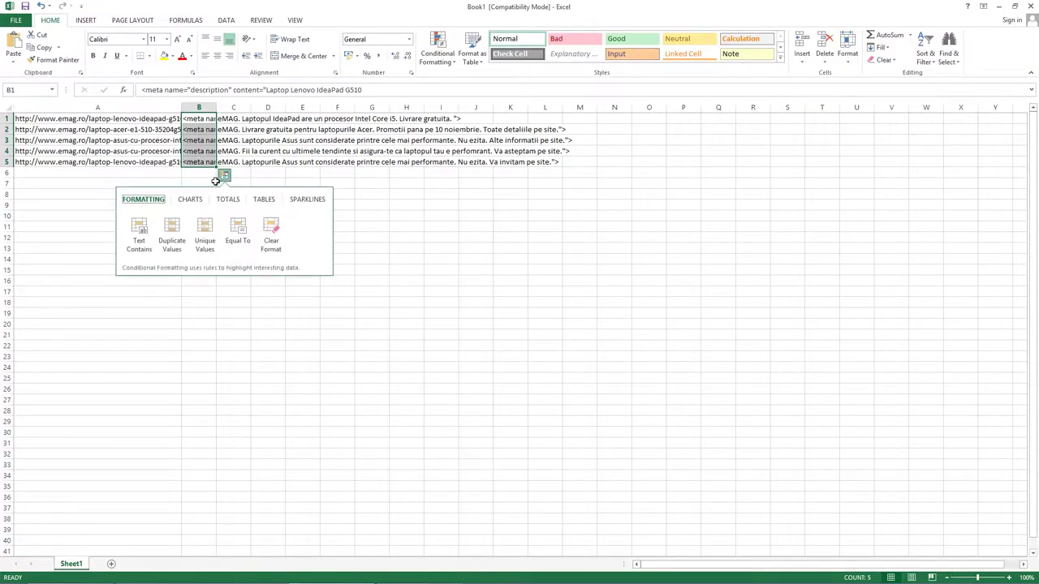
pyautogui.press('Escape')
pyautogui.hotkey('ctrl', 'v')
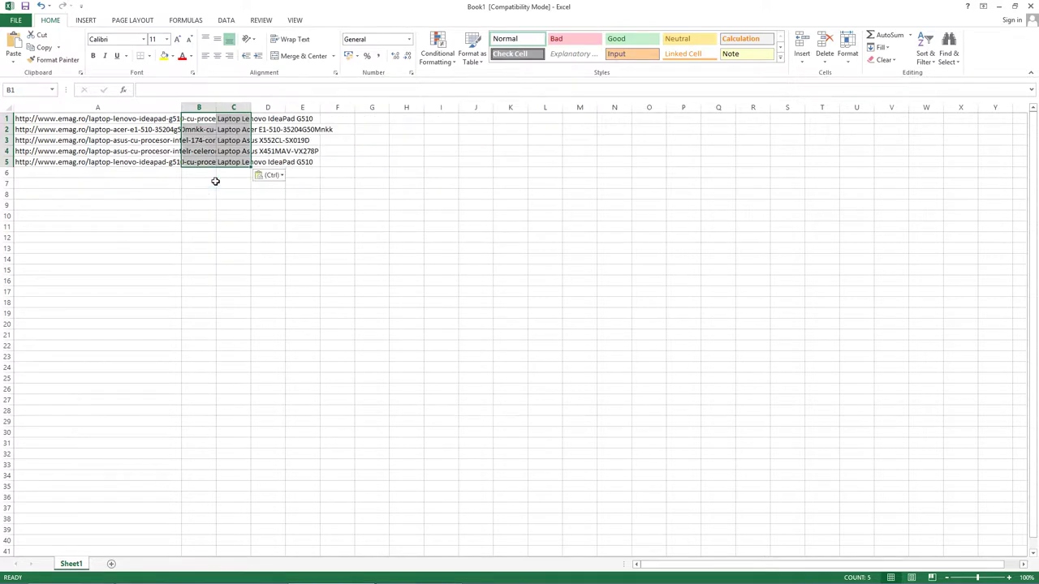
pyautogui.hotkey('ctrl', 'w')
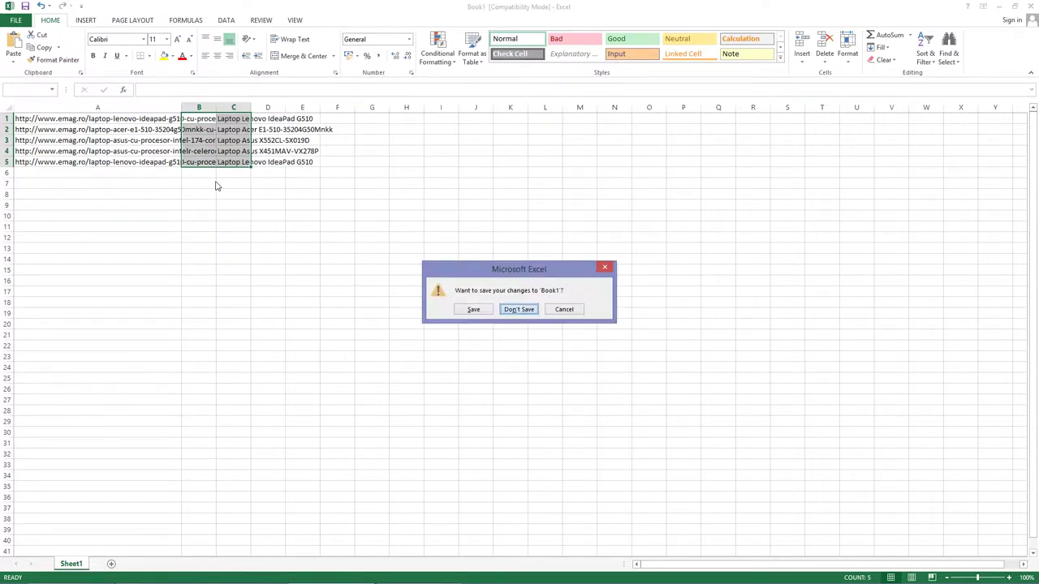
# Discard the scratch workbook unsaved and paste the S6:S10 code into Notepad.
pyautogui.press('n')
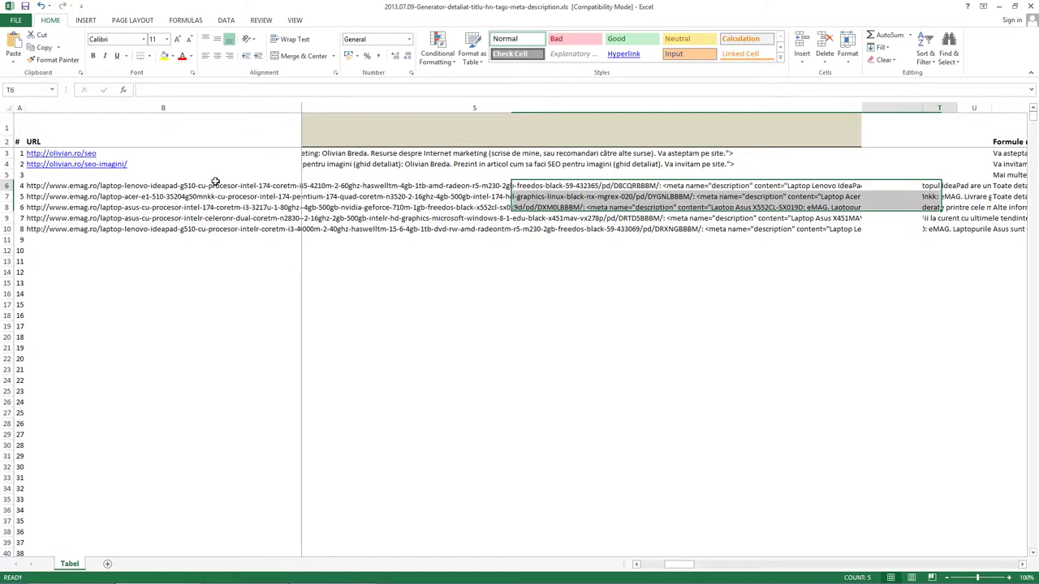
pyautogui.press('Left')
pyautogui.hotkey('alt', 'Tab')
pyautogui.hotkey('alt', 'Tab')
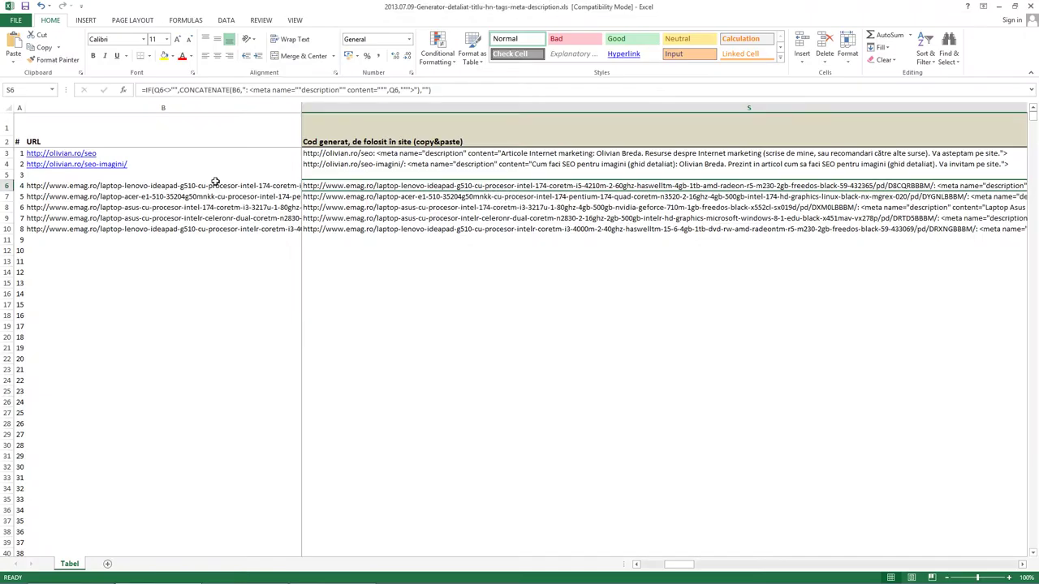
pyautogui.press('Left')
pyautogui.press('Right')
pyautogui.hotkey('shift', 'Down')
pyautogui.hotkey('shift', 'Down')
pyautogui.hotkey('shift', 'Down')
pyautogui.hotkey('shift', 'Down')
pyautogui.hotkey('ctrl', 'c')
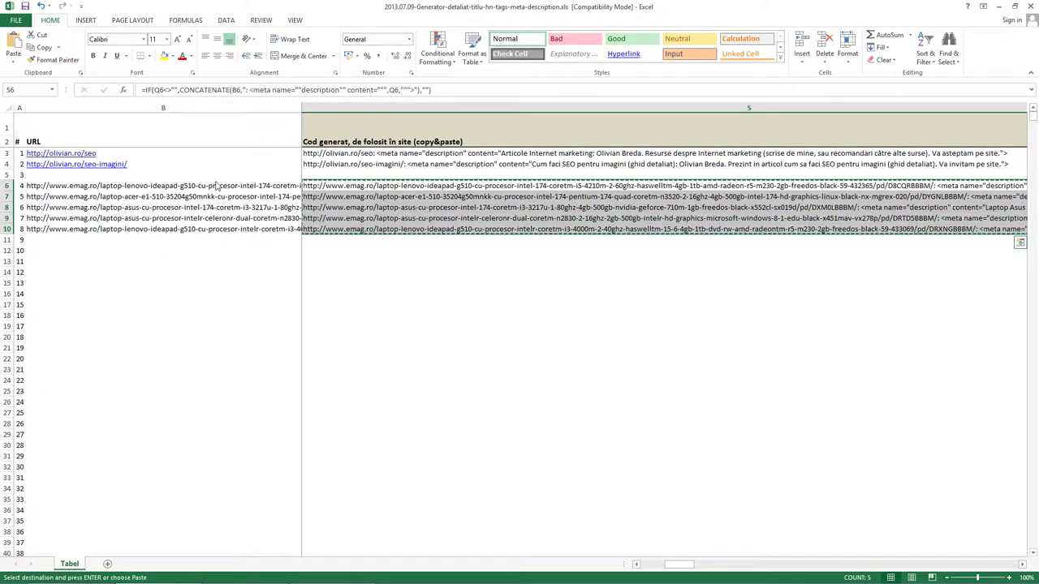
pyautogui.hotkey('alt', 'Tab')
pyautogui.hotkey('ctrl', 'v')
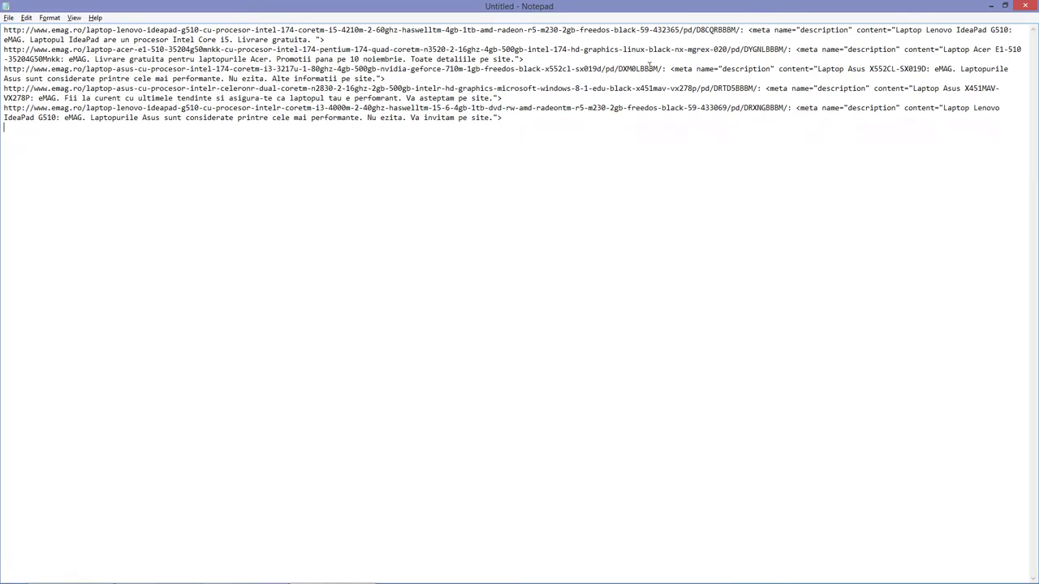
# Review the five pasted code lines and close Notepad without saving.
pyautogui.doubleClick(382, 78)
pyautogui.hotkey('alt', 'F4')
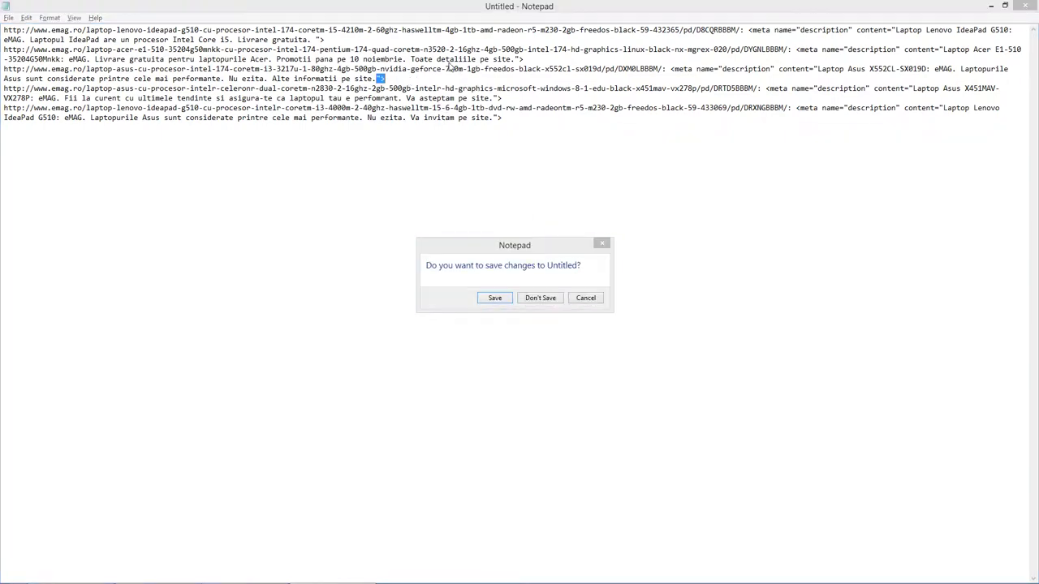
pyautogui.press('Escape')
pyautogui.hotkey('alt', 'F4')
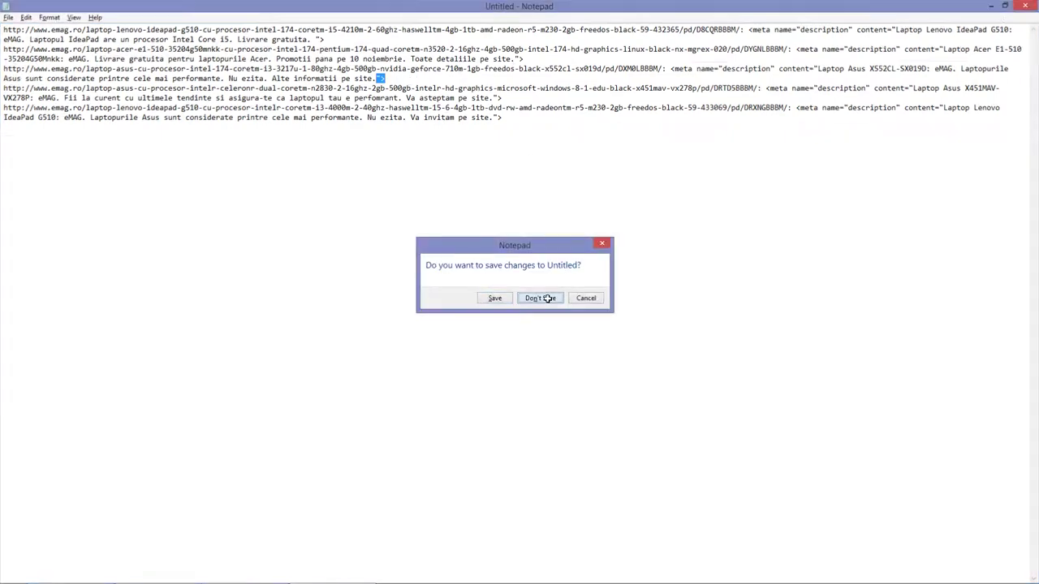
pyautogui.click(548, 299)
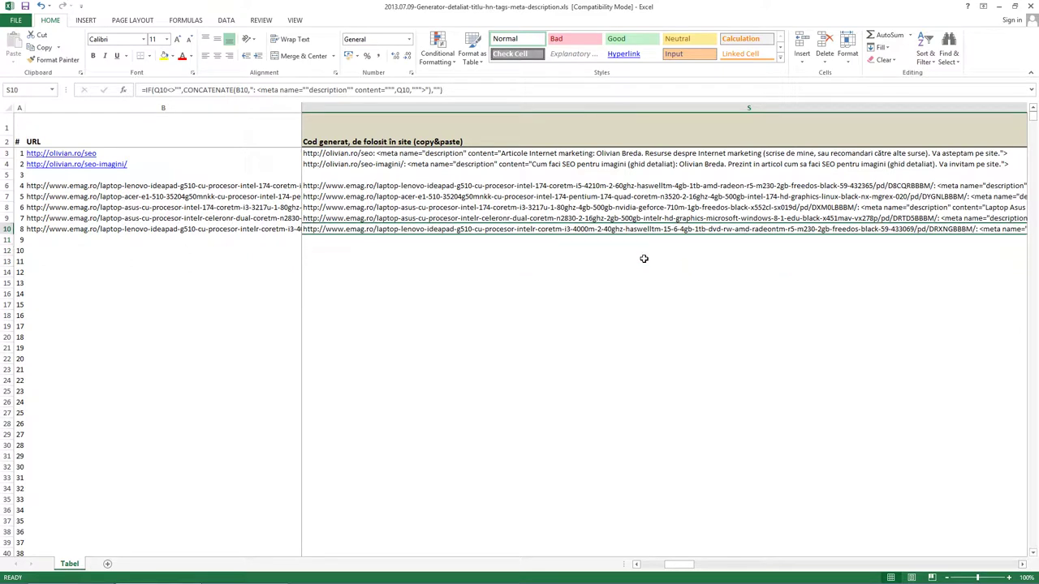
pyautogui.press('Right')
pyautogui.press('Right')
pyautogui.press('Left')
pyautogui.press('Right')
pyautogui.press('Up')
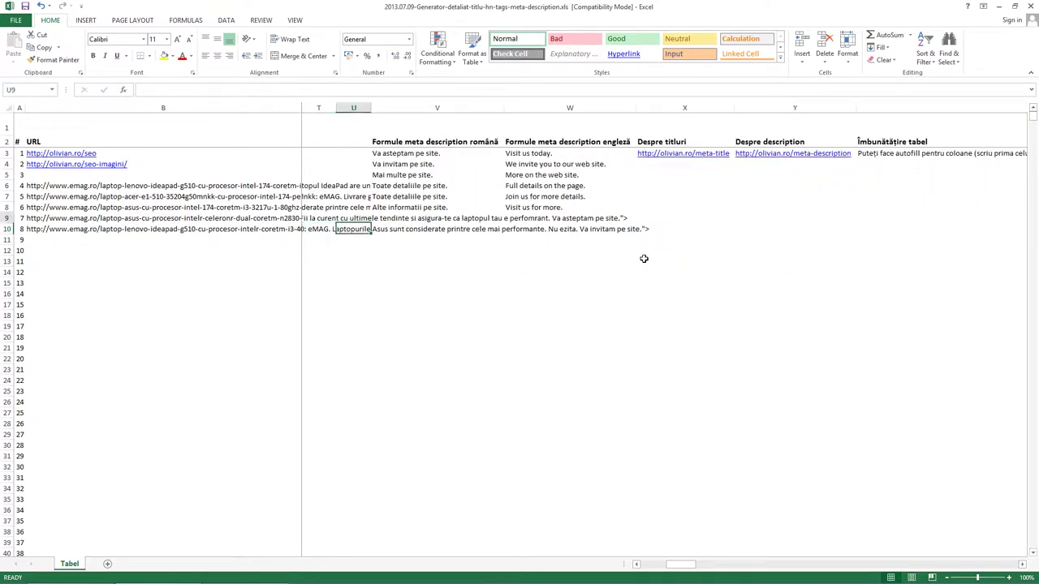
pyautogui.press('Up')
pyautogui.press('Up')
pyautogui.press('Up')
pyautogui.press('Right')
pyautogui.press('Up')
pyautogui.press('Up')
pyautogui.press('Up')
pyautogui.hotkey('shift', 'Down')
pyautogui.hotkey('shift', 'Down')
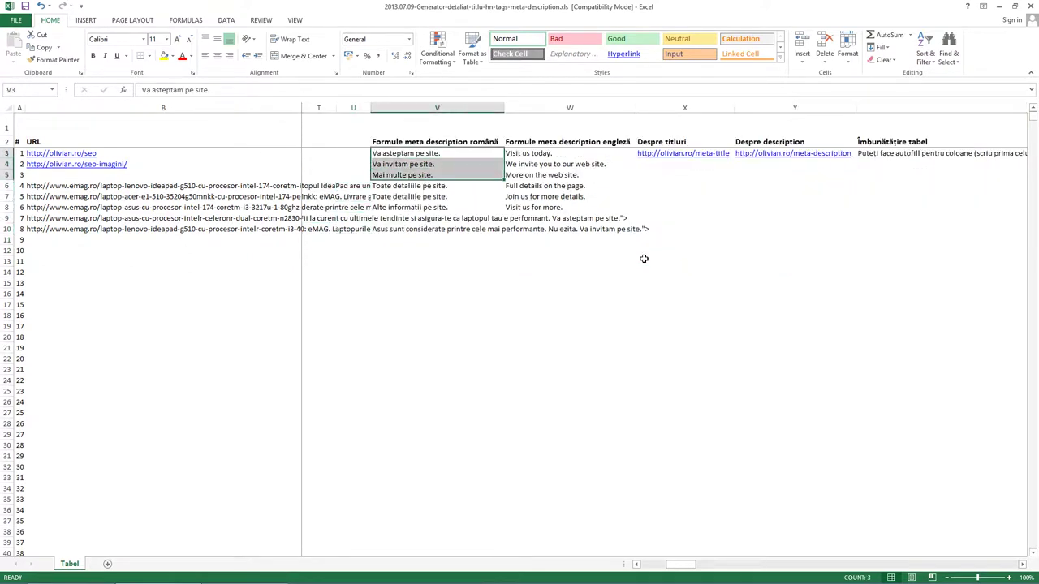
pyautogui.press('Right')
pyautogui.hotkey('shift', 'Down')
pyautogui.press('Right')
pyautogui.press('Right')
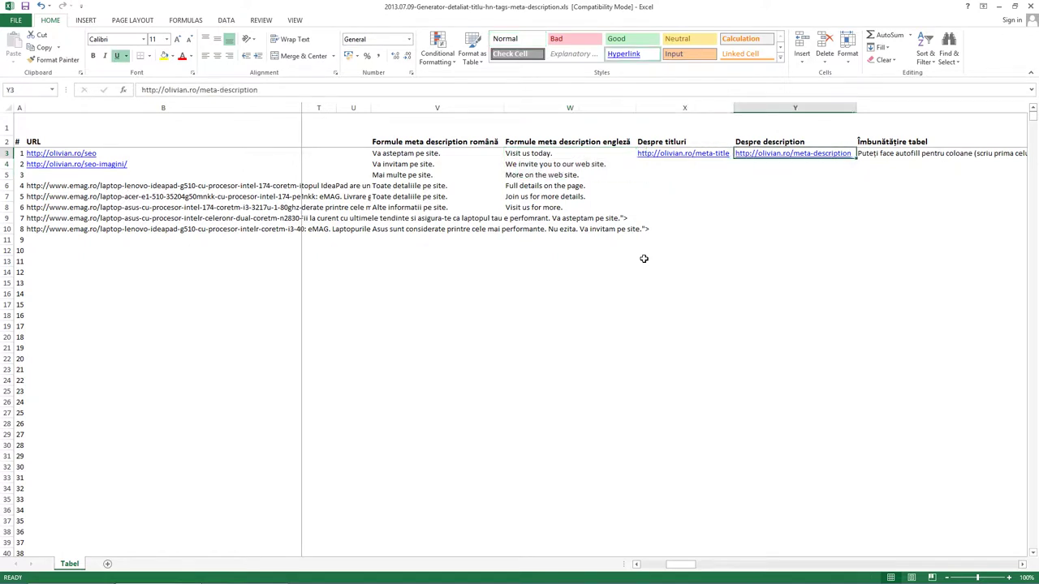
pyautogui.press('Left')
pyautogui.press('Right')
pyautogui.press('Right')
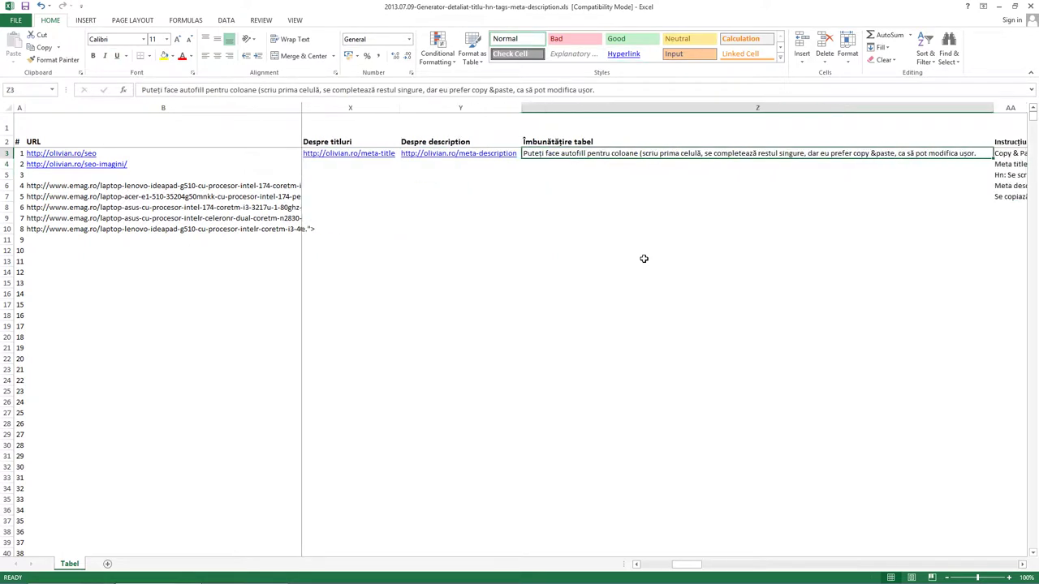
pyautogui.press('Left')
pyautogui.press('Left')
pyautogui.press('Right')
pyautogui.press('Right')
pyautogui.press('Right')
pyautogui.press('Right')
pyautogui.press('Right')
pyautogui.press('Right')
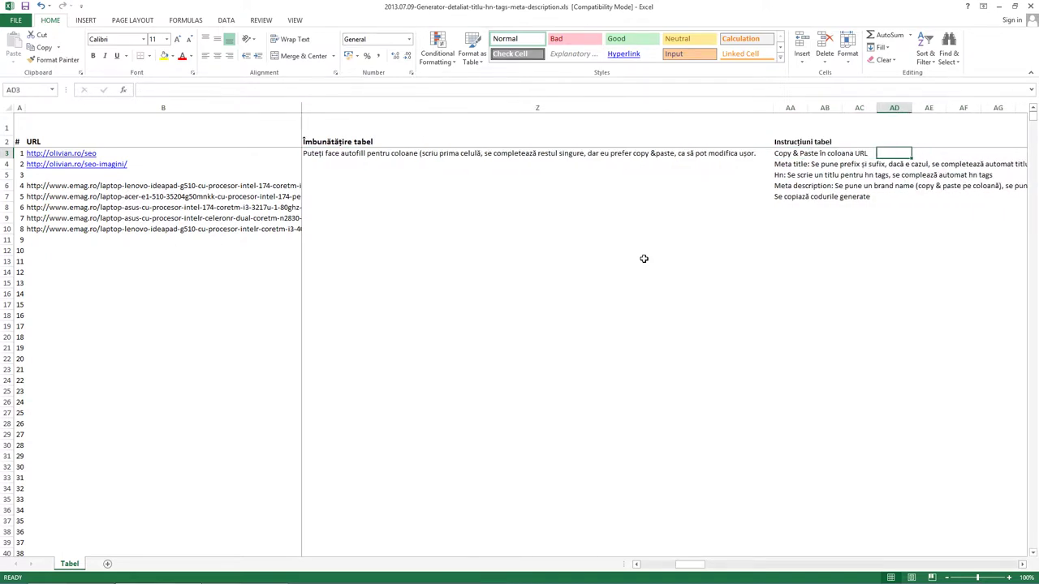
pyautogui.press('Left')
pyautogui.press('Left')
pyautogui.press('Left')
pyautogui.press('Left')
pyautogui.press('Left')
pyautogui.press('Left')
pyautogui.press('Left')
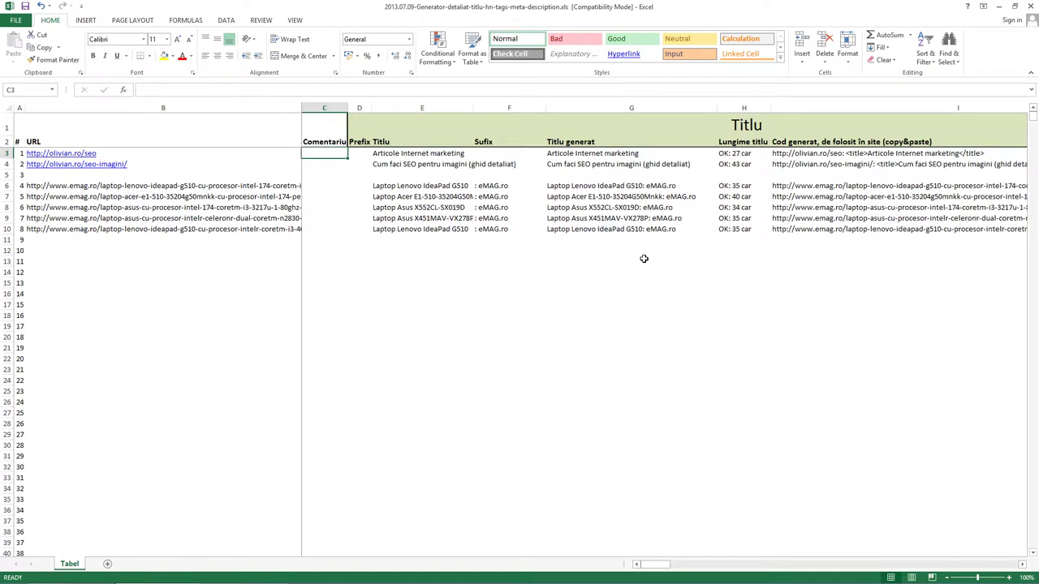
pyautogui.press('Left')
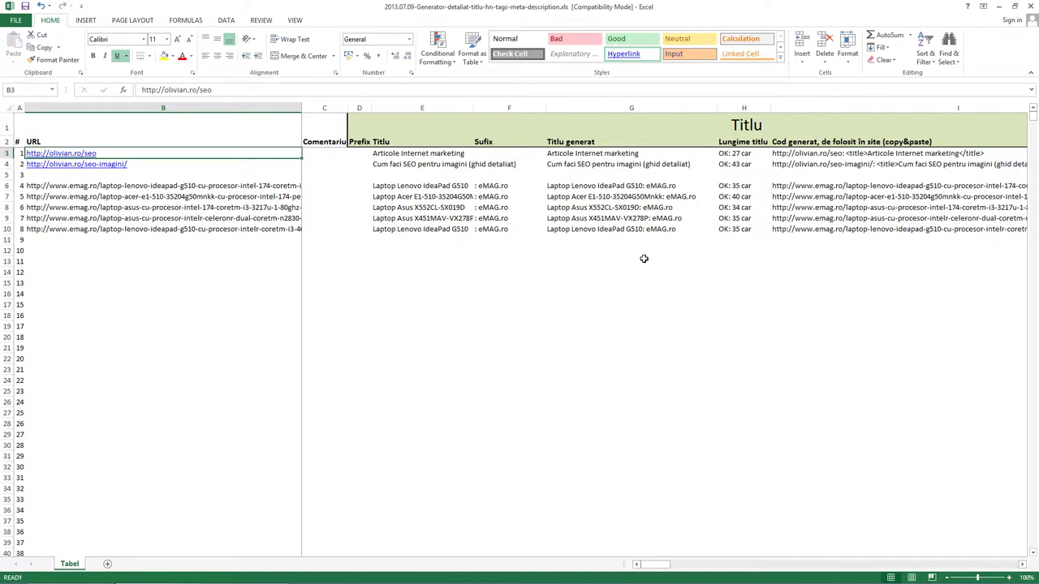
pyautogui.press('Down')
pyautogui.press('Down')
pyautogui.press('Down')
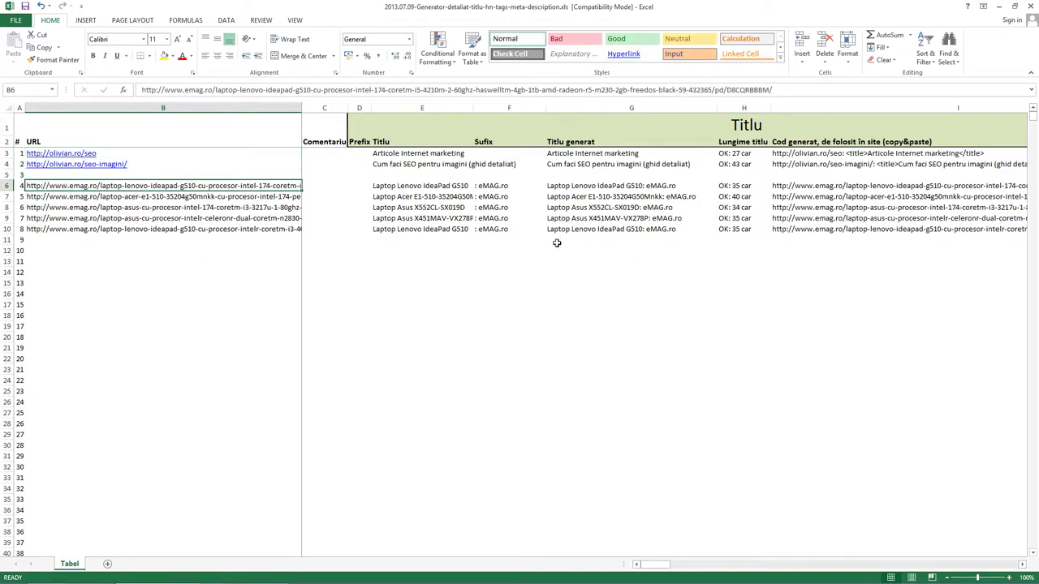
pyautogui.click(206, 248)
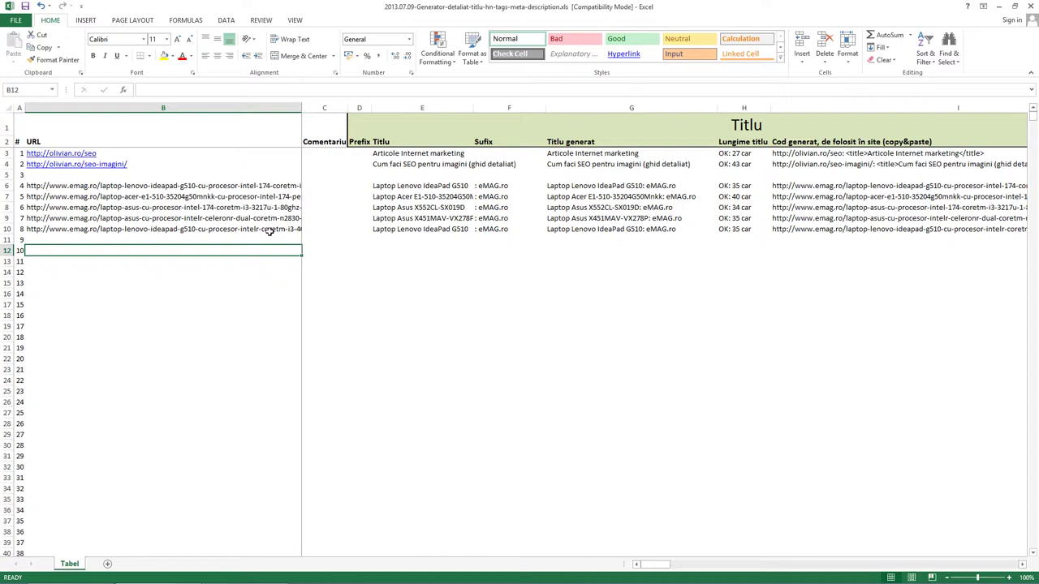
pyautogui.moveTo(389, 186); pyautogui.dragTo(394, 229)
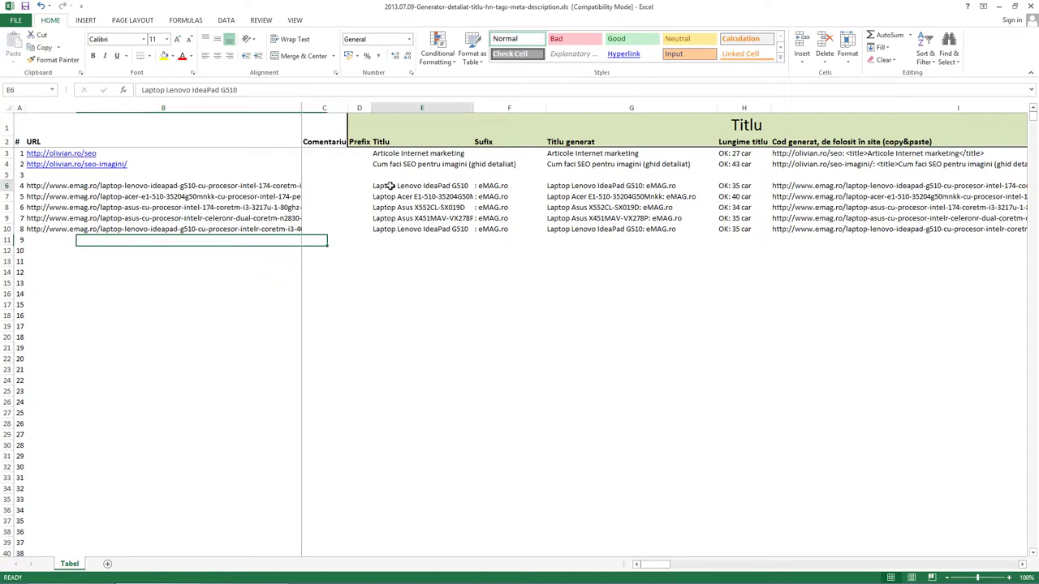
pyautogui.moveTo(493, 185); pyautogui.dragTo(509, 217)
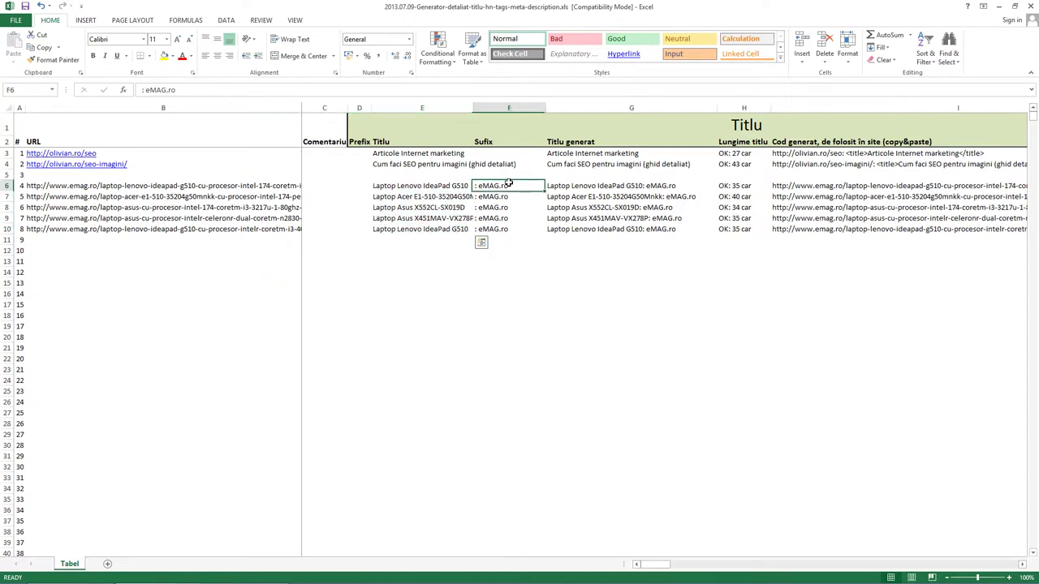
pyautogui.click(497, 187)
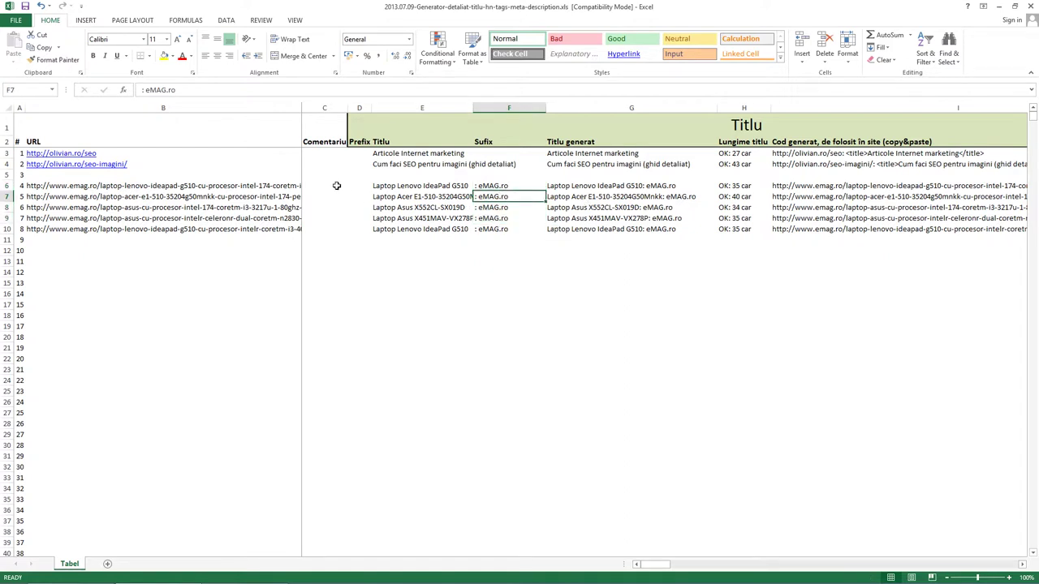
pyautogui.click(357, 186)
pyautogui.click(518, 188)
pyautogui.press('Right')
pyautogui.press('Right')
pyautogui.press('Right')
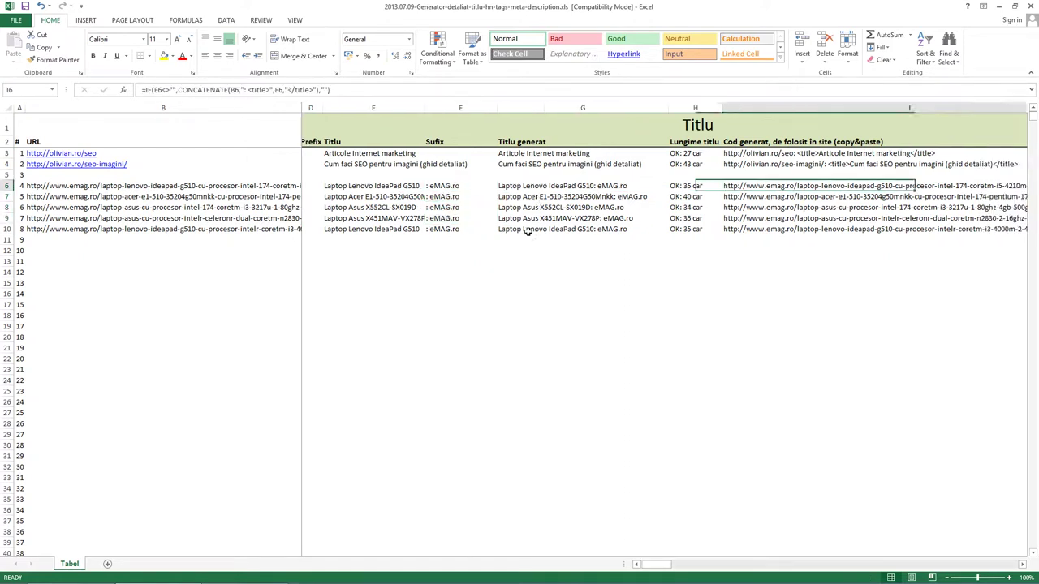
pyautogui.moveTo(568, 186); pyautogui.dragTo(568, 232)
pyautogui.press('Right')
pyautogui.press('Right')
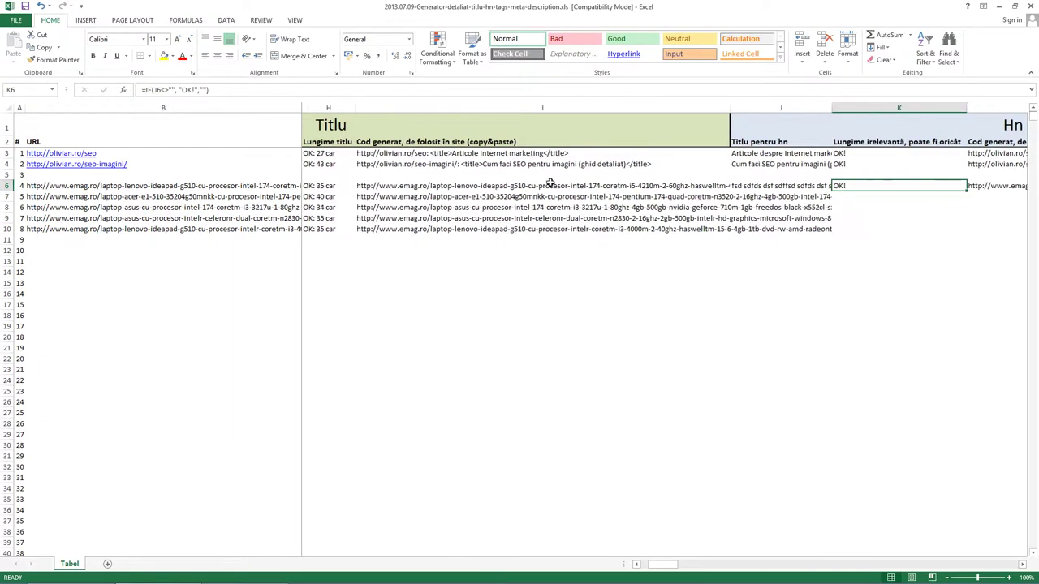
pyautogui.moveTo(547, 186); pyautogui.dragTo(538, 222)
pyautogui.press('Right')
pyautogui.press('Right')
pyautogui.press('Right')
pyautogui.press('Right')
pyautogui.press('Up')
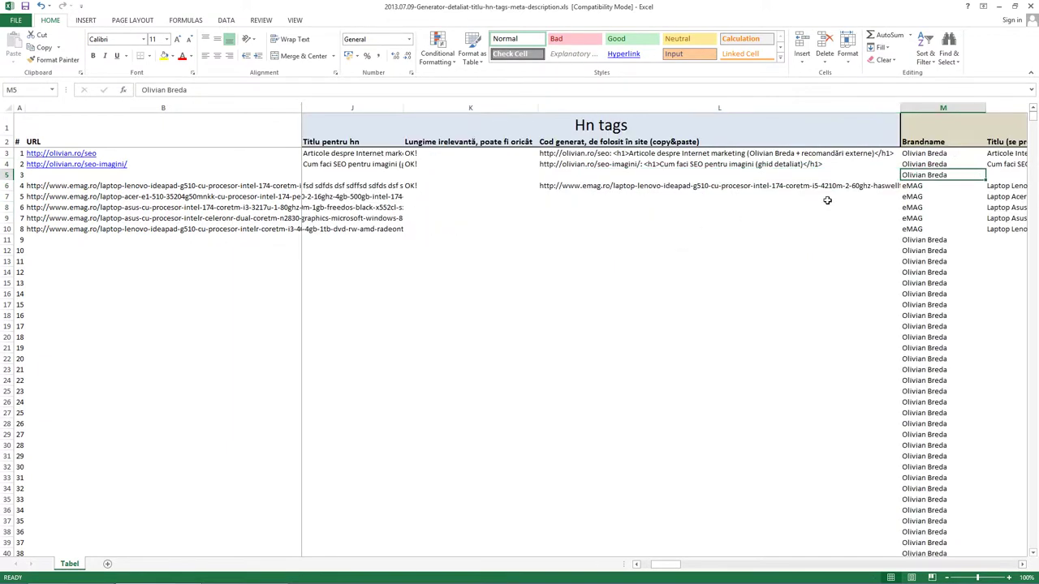
pyautogui.click(912, 182)
pyautogui.press('Right')
pyautogui.press('Right')
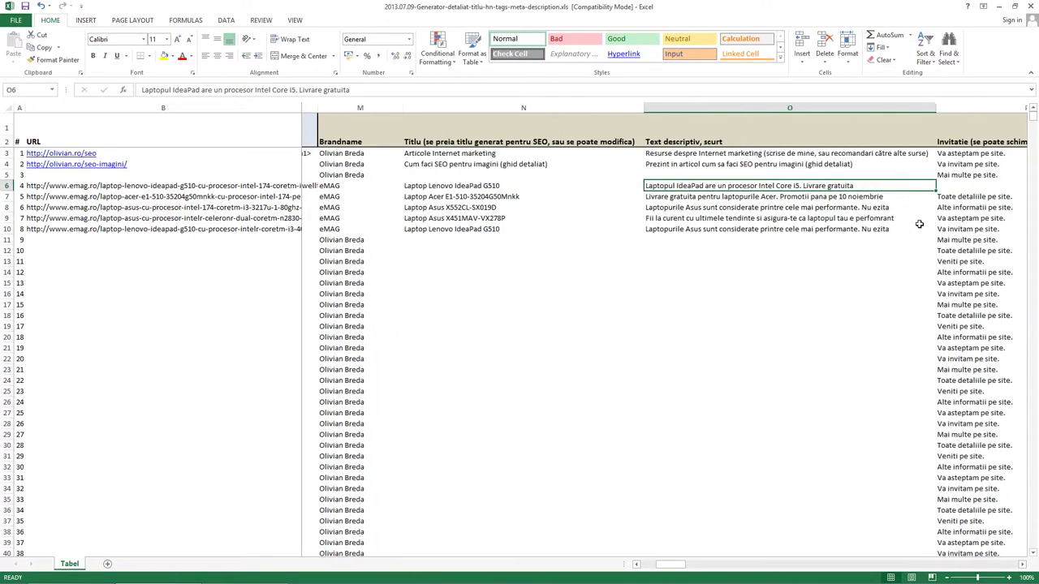
pyautogui.moveTo(546, 187); pyautogui.dragTo(526, 229)
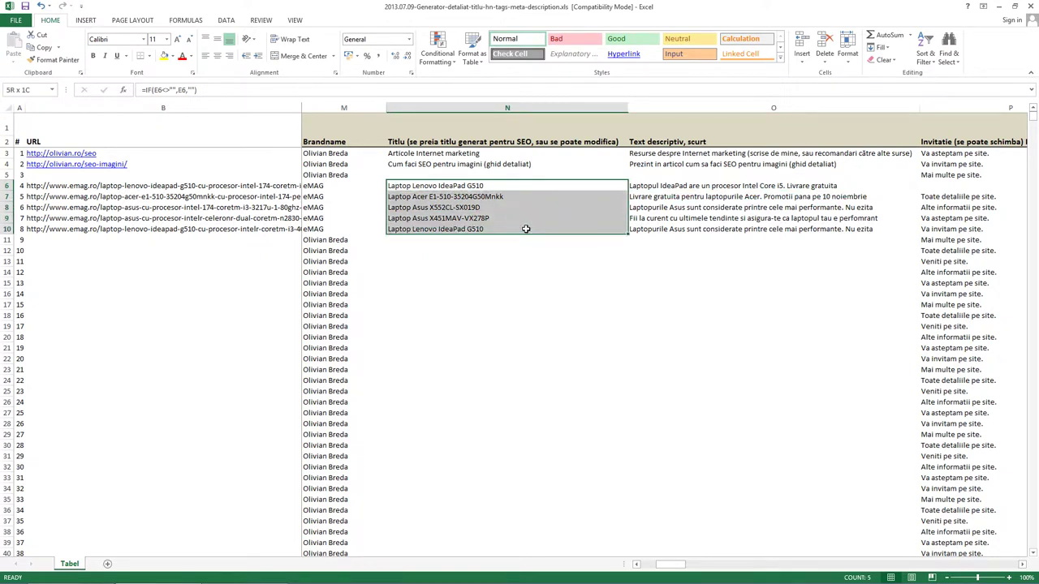
pyautogui.click(509, 185)
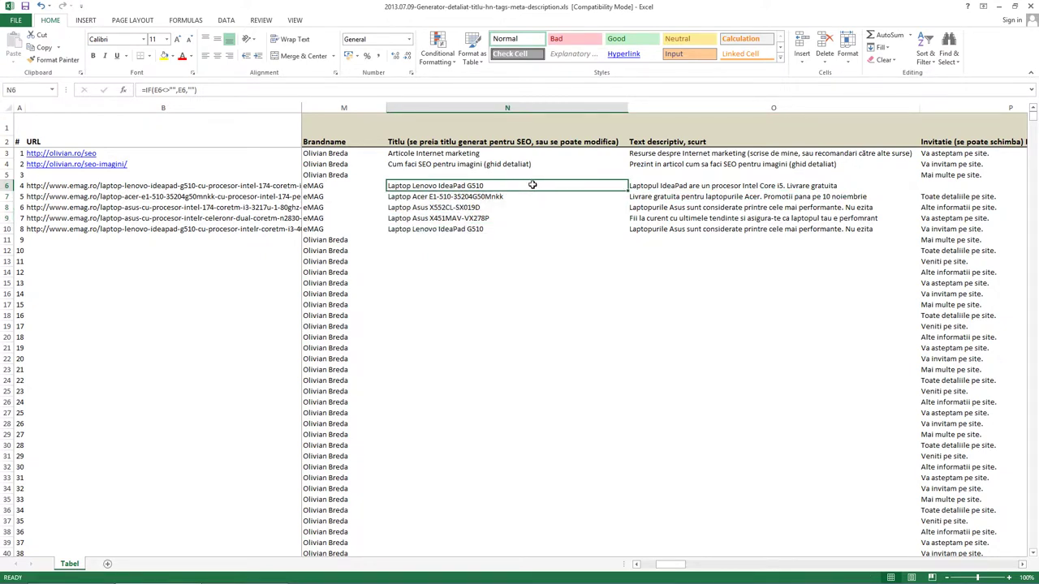
pyautogui.moveTo(702, 186); pyautogui.dragTo(704, 228)
pyautogui.moveTo(945, 189); pyautogui.dragTo(945, 233)
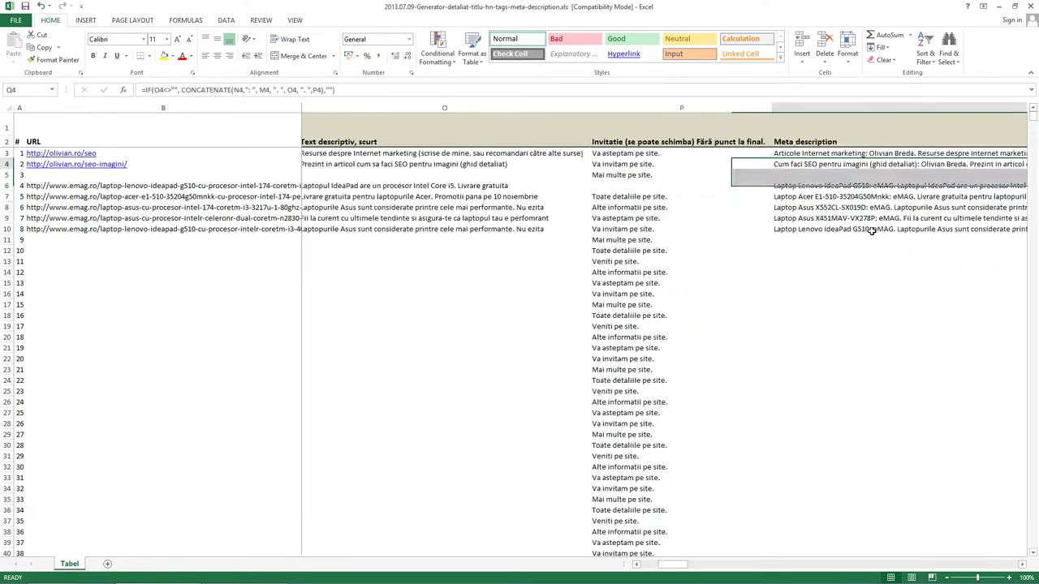
pyautogui.click(615, 214)
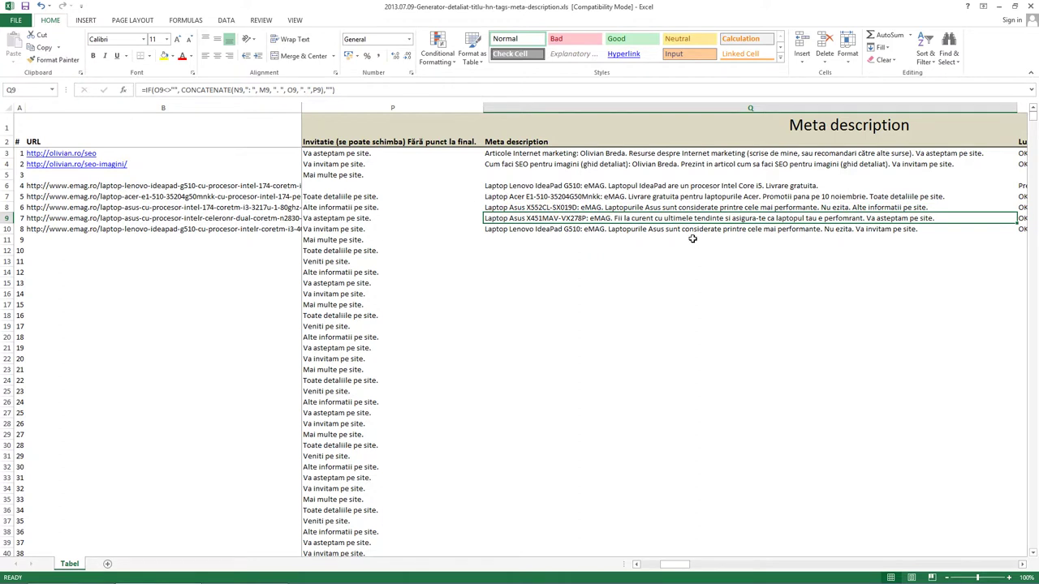
pyautogui.moveTo(231, 186); pyautogui.dragTo(220, 197)
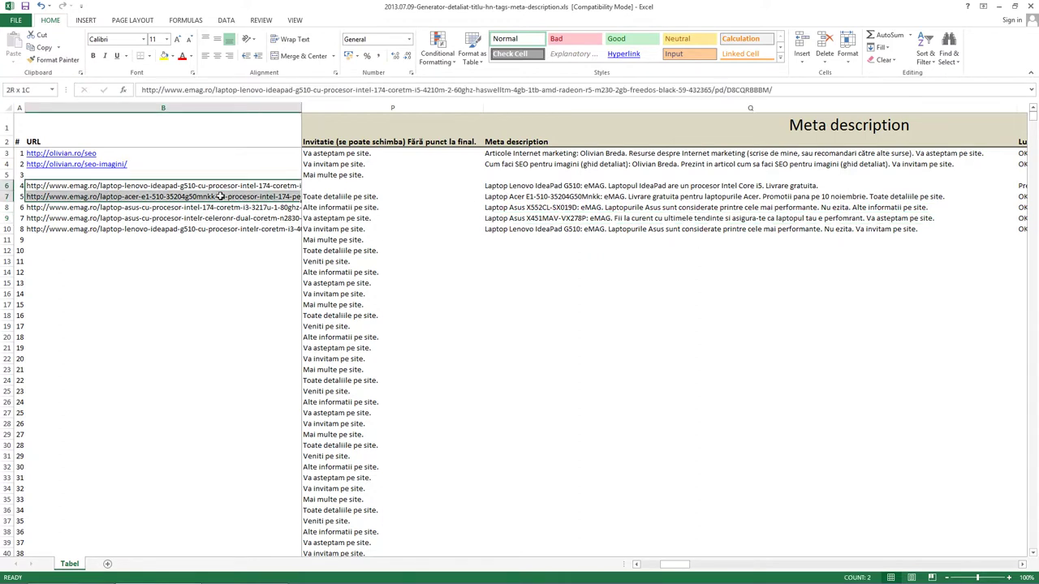